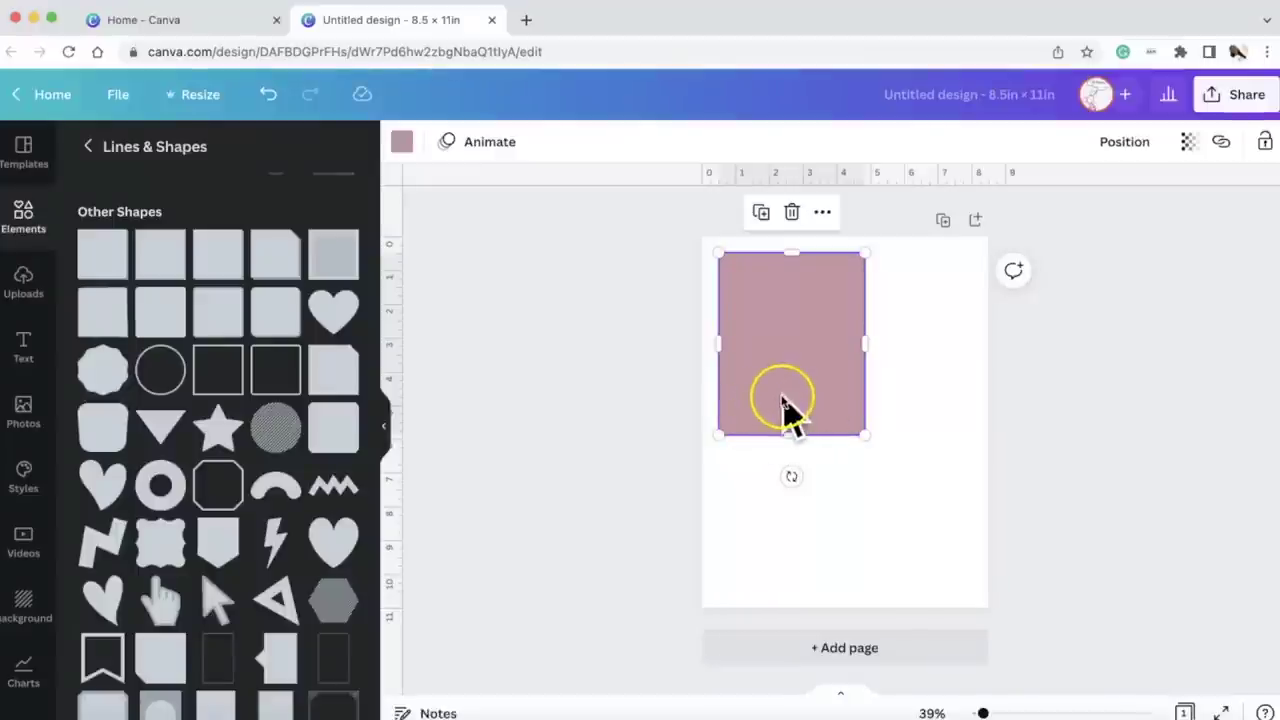
Step: Enlarge the pink rounded rectangle to about 5 by 6 in and place it in the page's upper-left corner
drag(864, 341, 887, 339)
drag(817, 371, 808, 357)
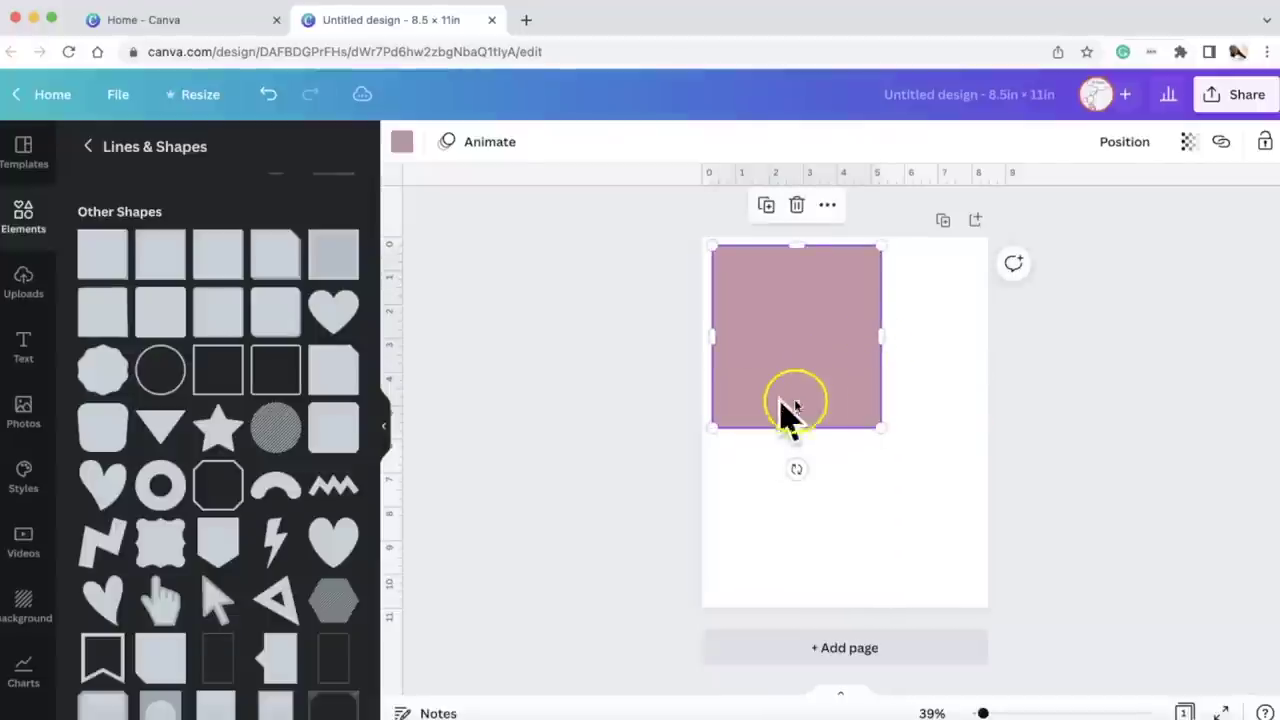
click(846, 322)
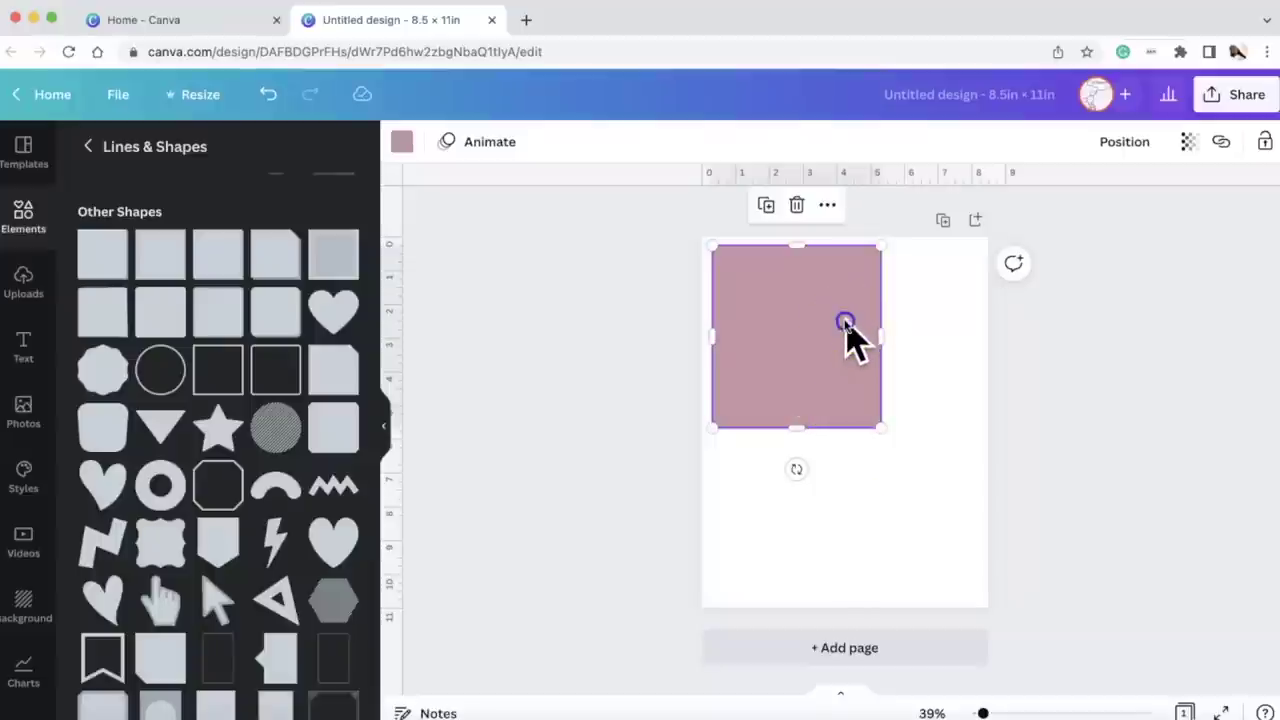
drag(796, 428, 794, 440)
click(964, 357)
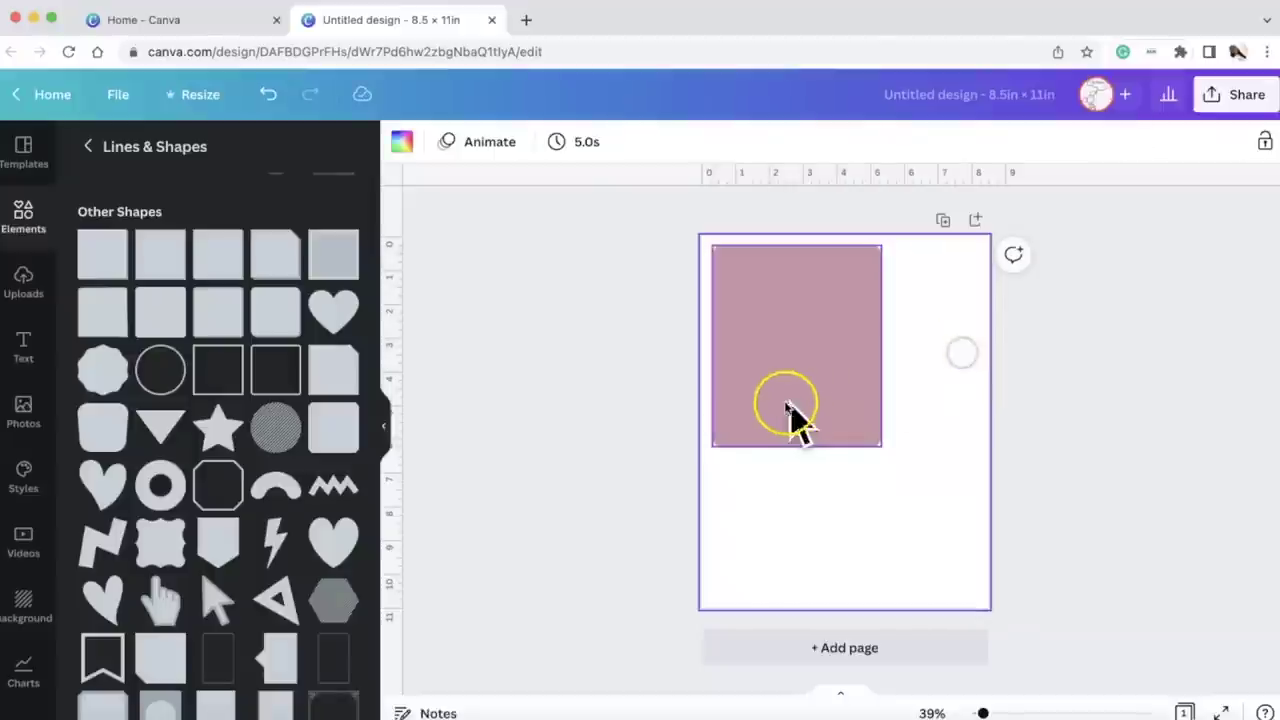
click(800, 433)
drag(802, 343, 805, 344)
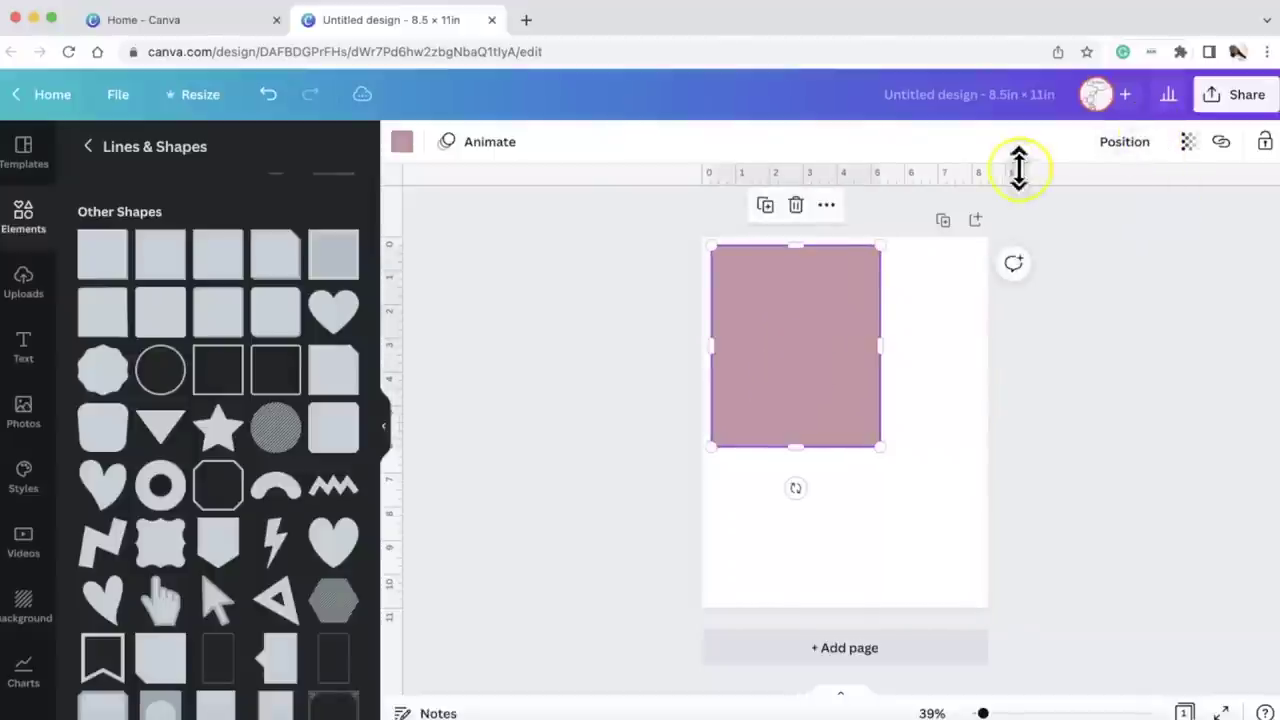
Step: Duplicate the rounded rectangle and delete the copy
click(765, 205)
mouse_move(801, 368)
mouse_down()
mouse_move(875, 511)
mouse_move(900, 506)
mouse_move(893, 516)
mouse_move(831, 337)
mouse_move(815, 380)
mouse_up()
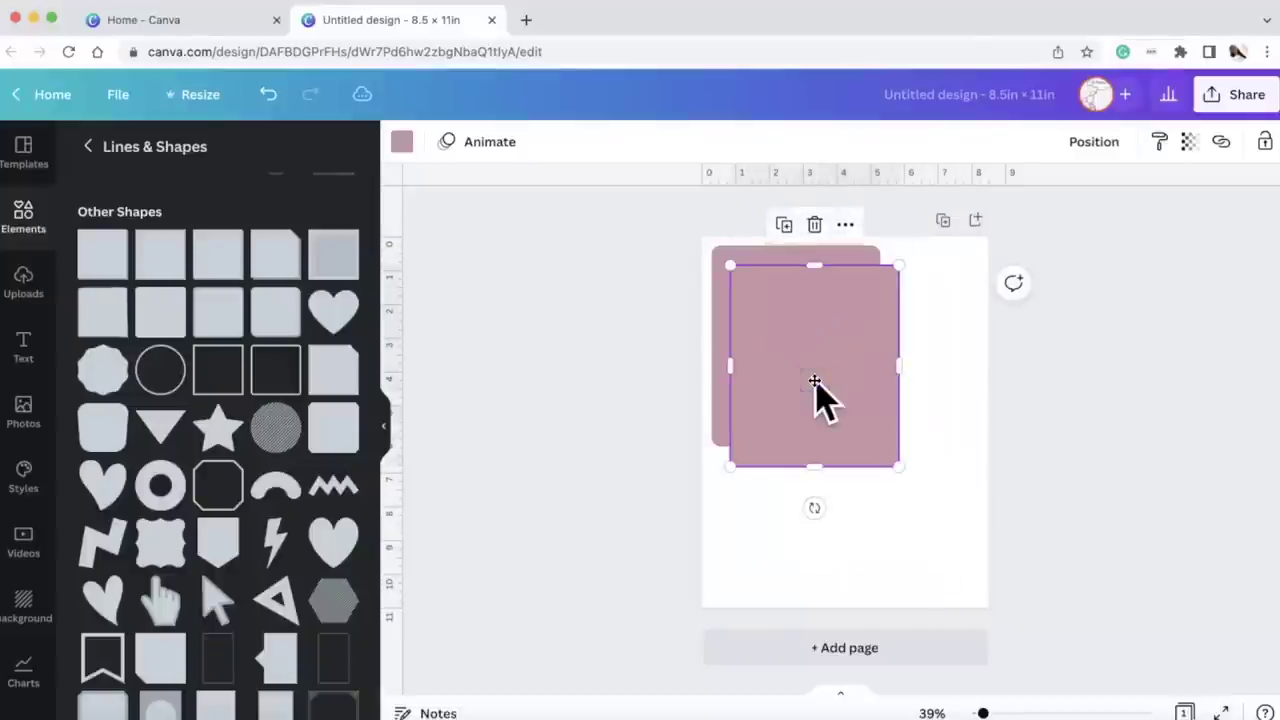
key(Delete)
Step: Resize the pink rounded rectangle to 4.5 in wide by 5 in high
mouse_move(802, 355)
mouse_down()
mouse_move(826, 340)
mouse_move(808, 343)
mouse_up()
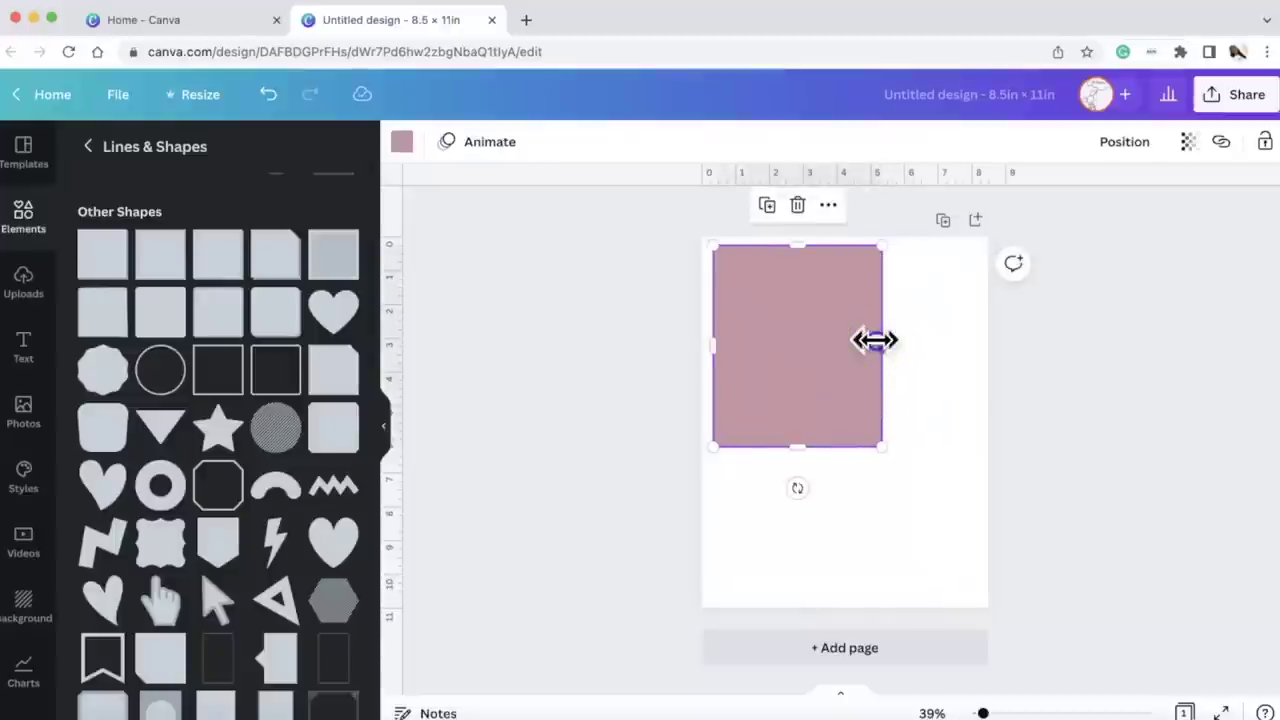
drag(873, 340, 857, 337)
drag(782, 438, 782, 420)
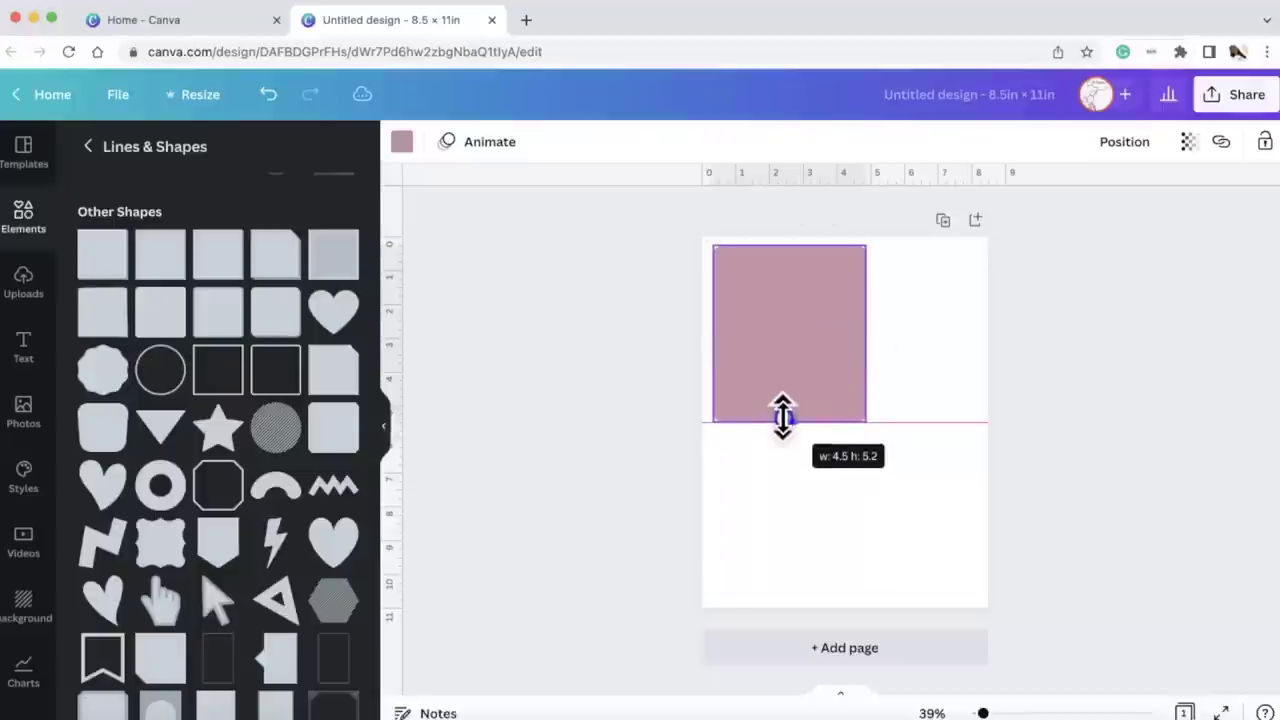
drag(782, 410, 782, 410)
click(810, 340)
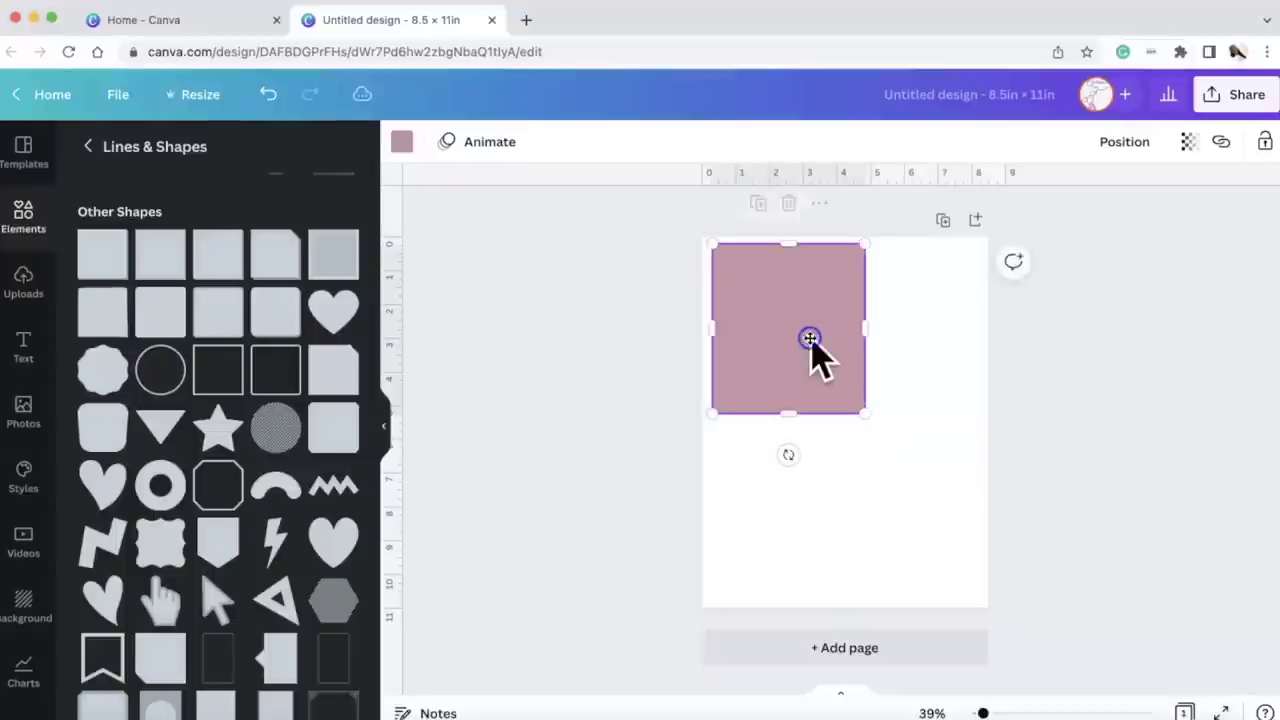
Step: Duplicate the rectangle, stack the copy directly below it and centre both horizontally on the page
click(757, 204)
drag(794, 320, 781, 475)
click(830, 345)
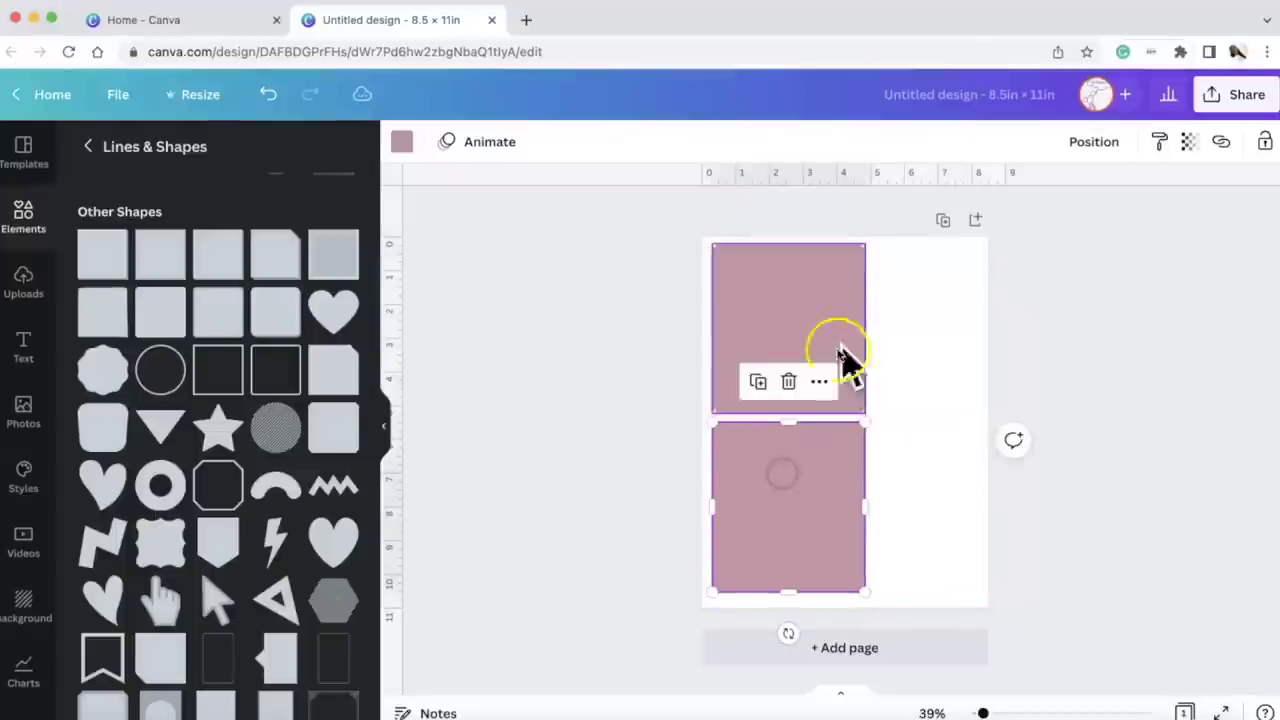
drag(805, 340, 851, 343)
drag(790, 530, 840, 514)
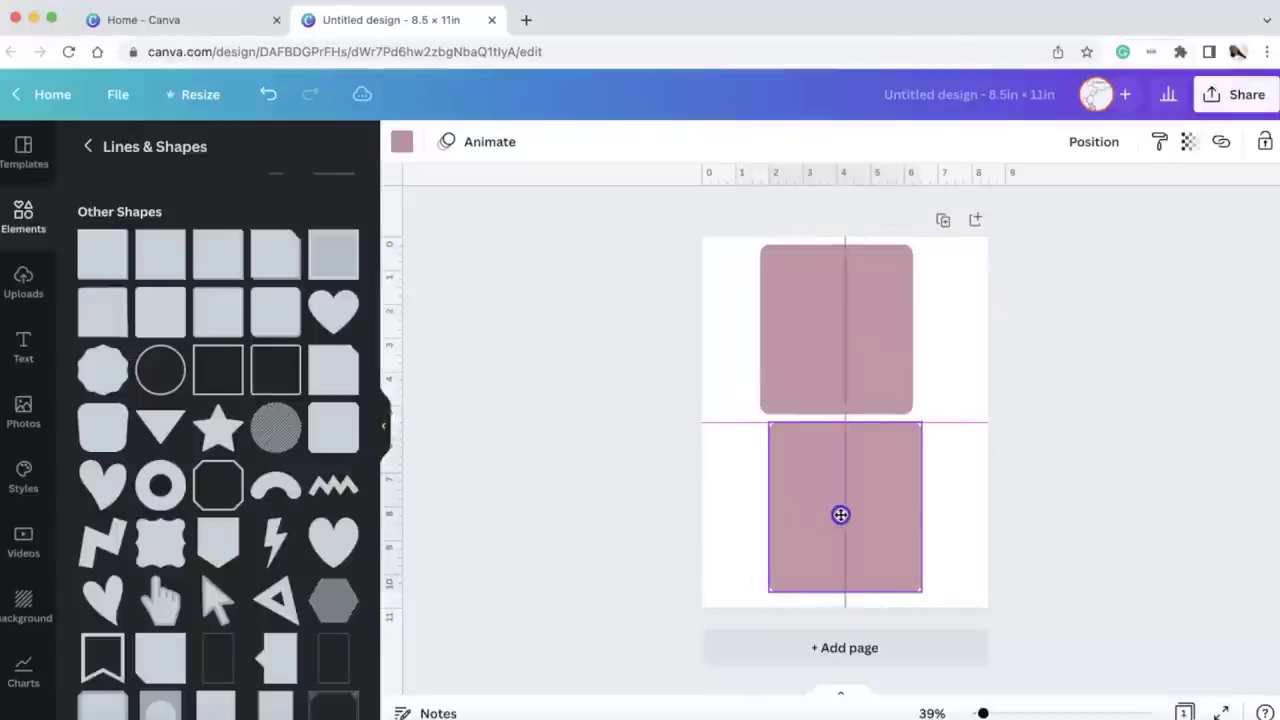
drag(809, 299, 830, 298)
click(832, 518)
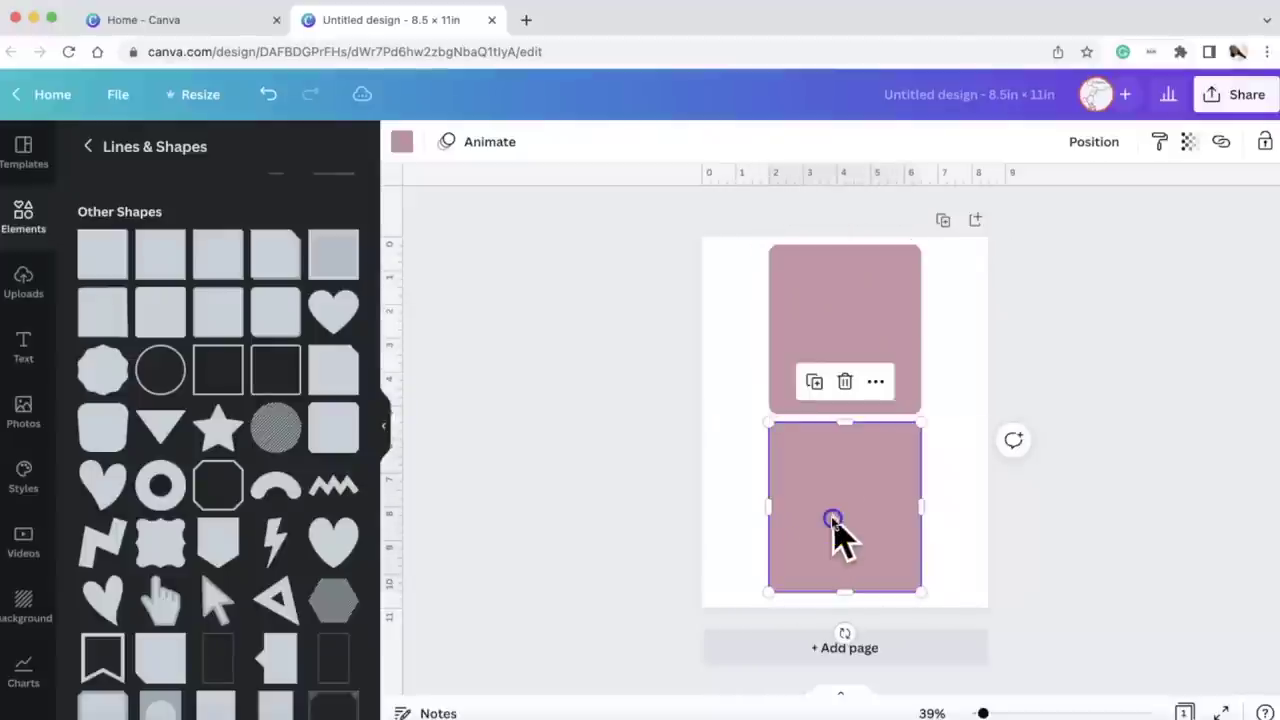
Step: Check the upper rectangle's dimensions against the copy and delete the lower rectangle
click(846, 323)
drag(926, 331, 922, 333)
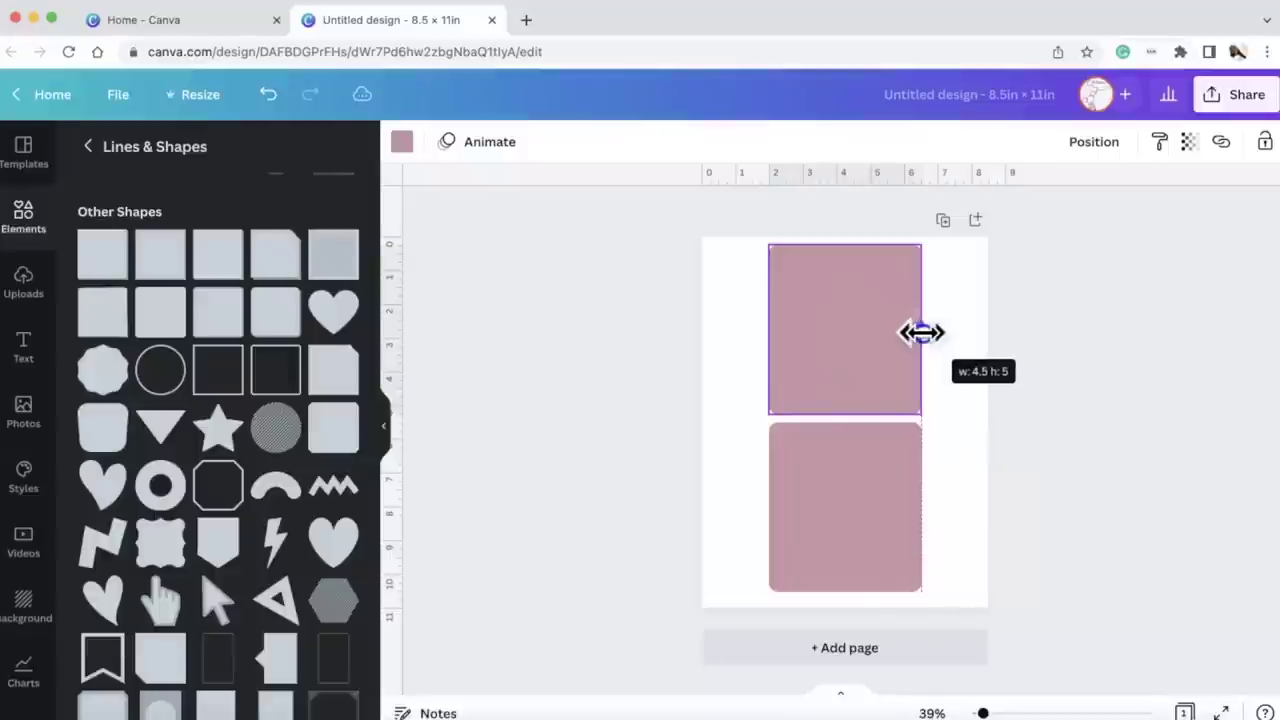
click(872, 486)
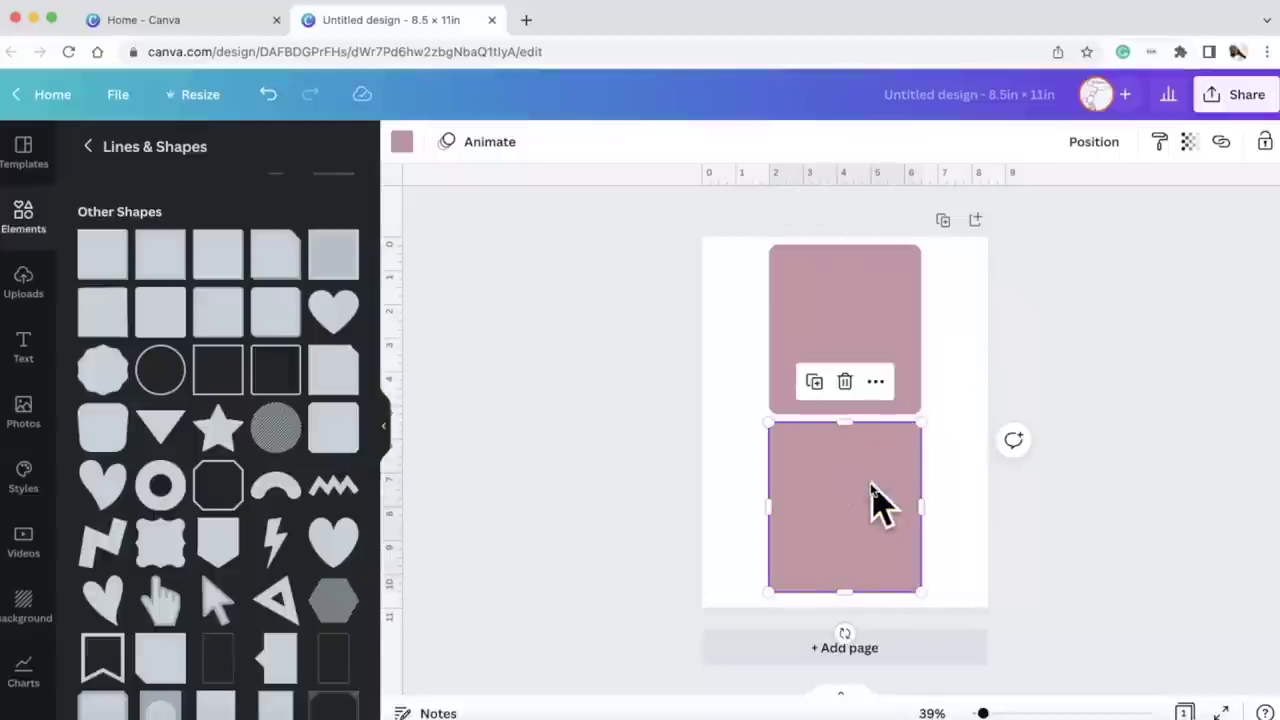
click(897, 345)
click(851, 488)
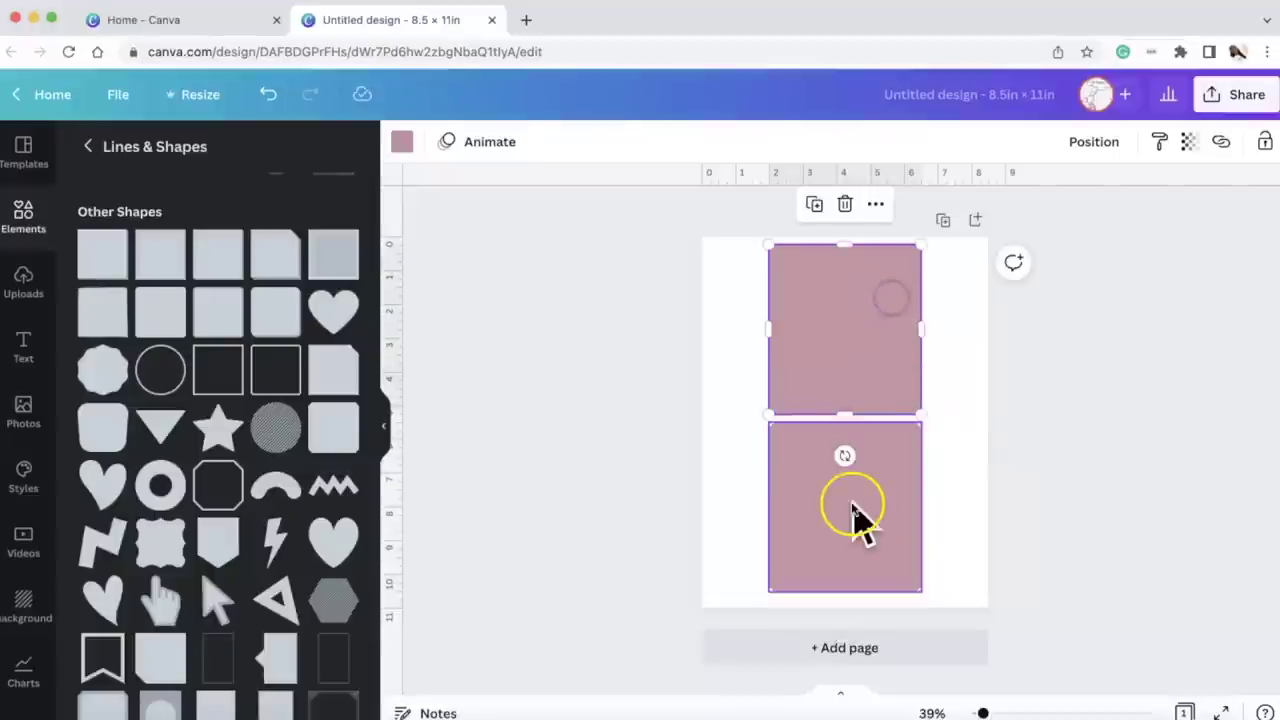
key(Delete)
Step: Move the remaining rectangle to the page's upper-left area, about 0.5 in from both edges
drag(828, 380, 814, 340)
click(864, 382)
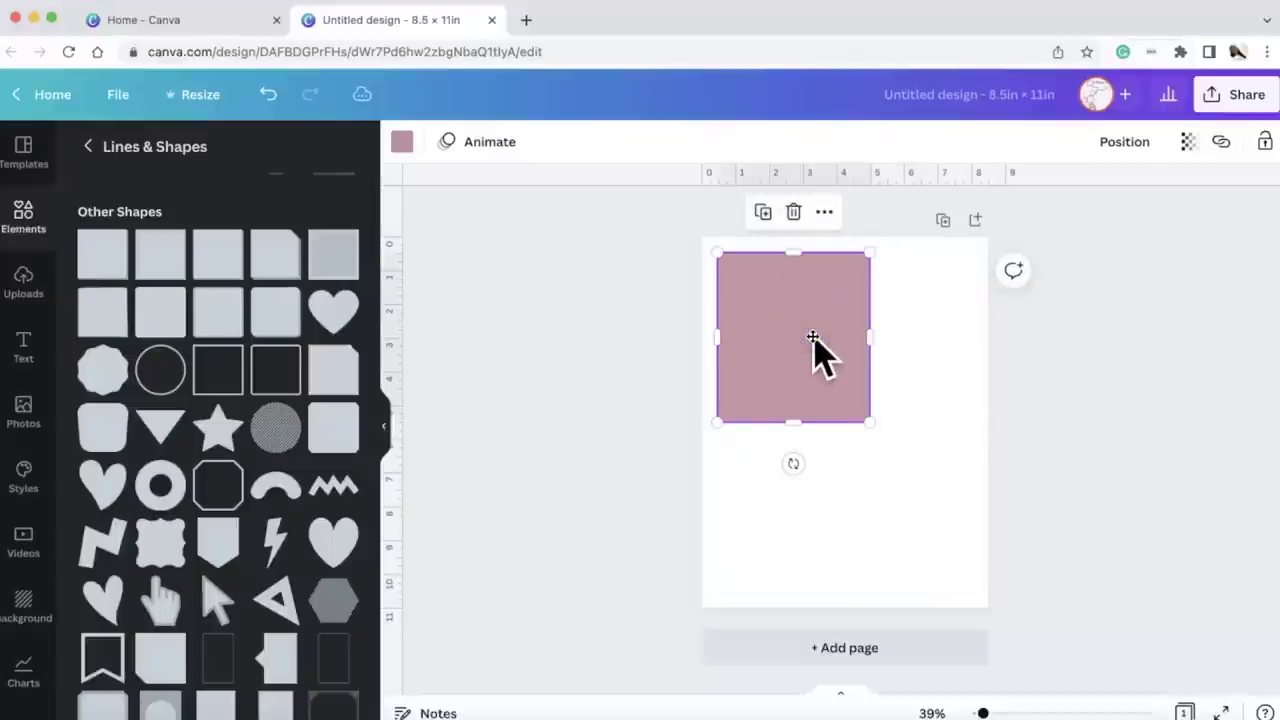
mouse_move(815, 321)
mouse_down()
mouse_move(831, 337)
mouse_move(817, 320)
mouse_move(827, 317)
mouse_move(815, 319)
mouse_up()
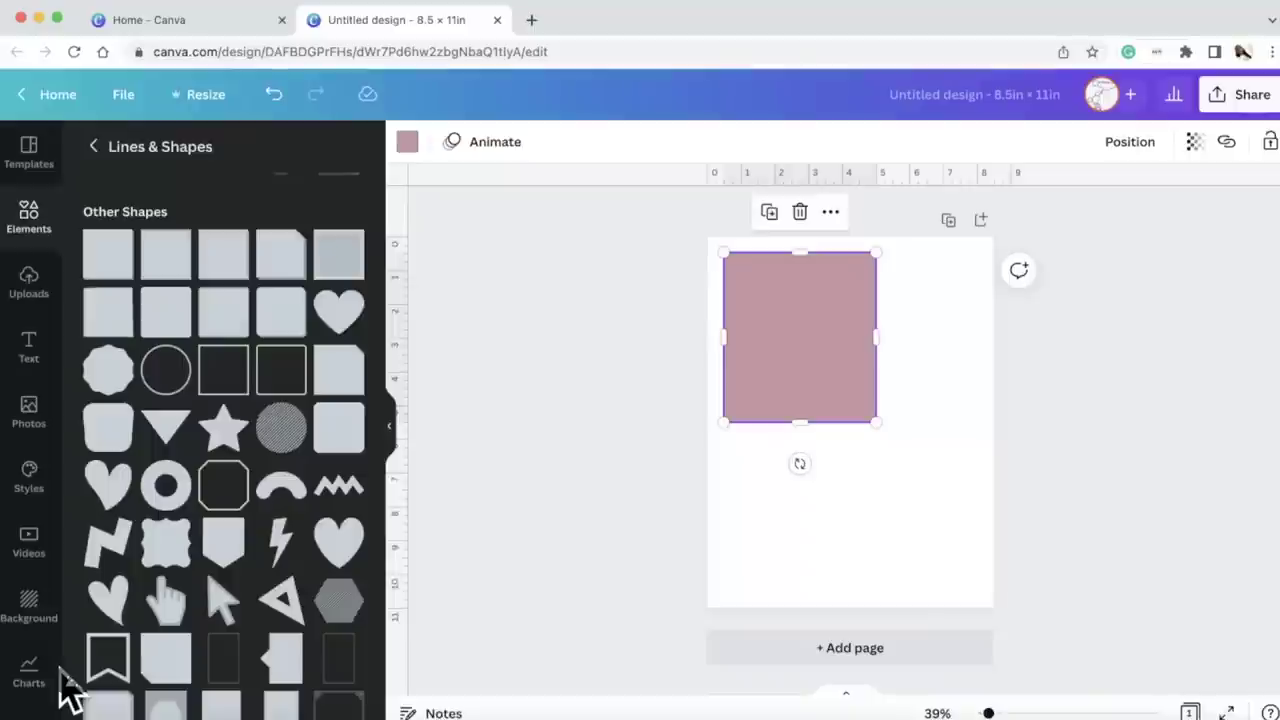
Step: Add the first four graduation portraits from the uploaded images to the page
click(62, 438)
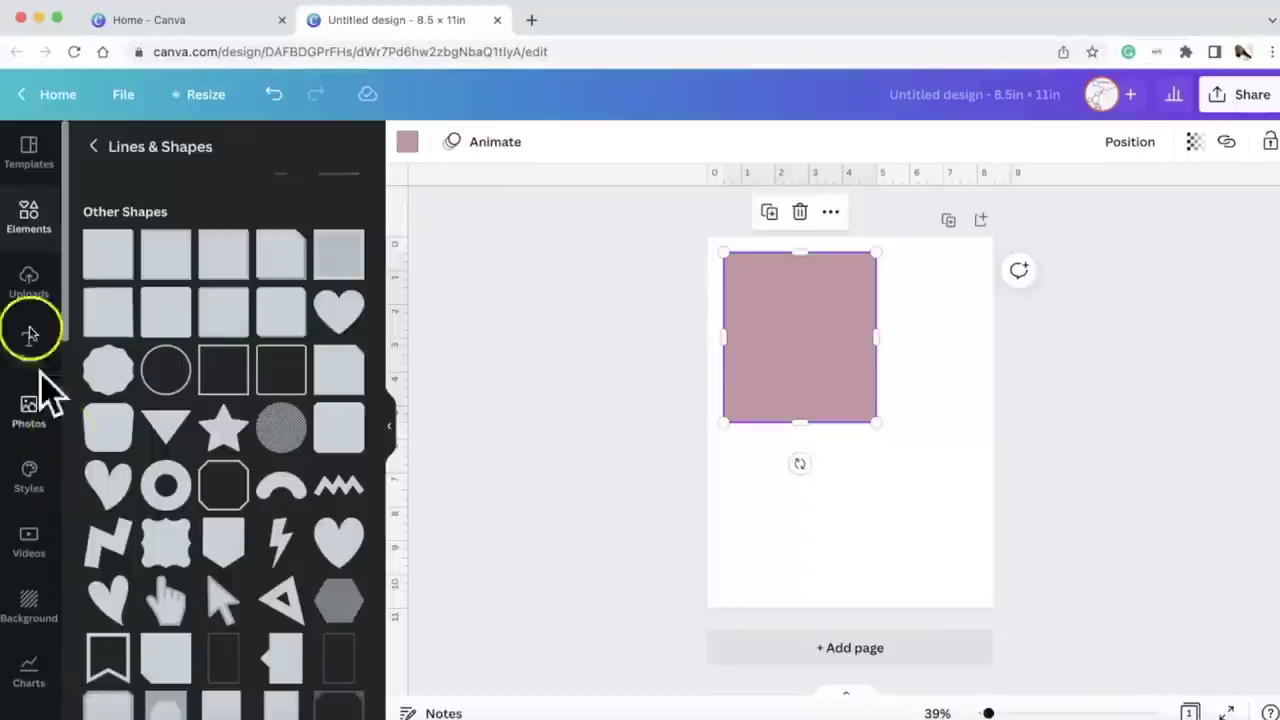
click(29, 290)
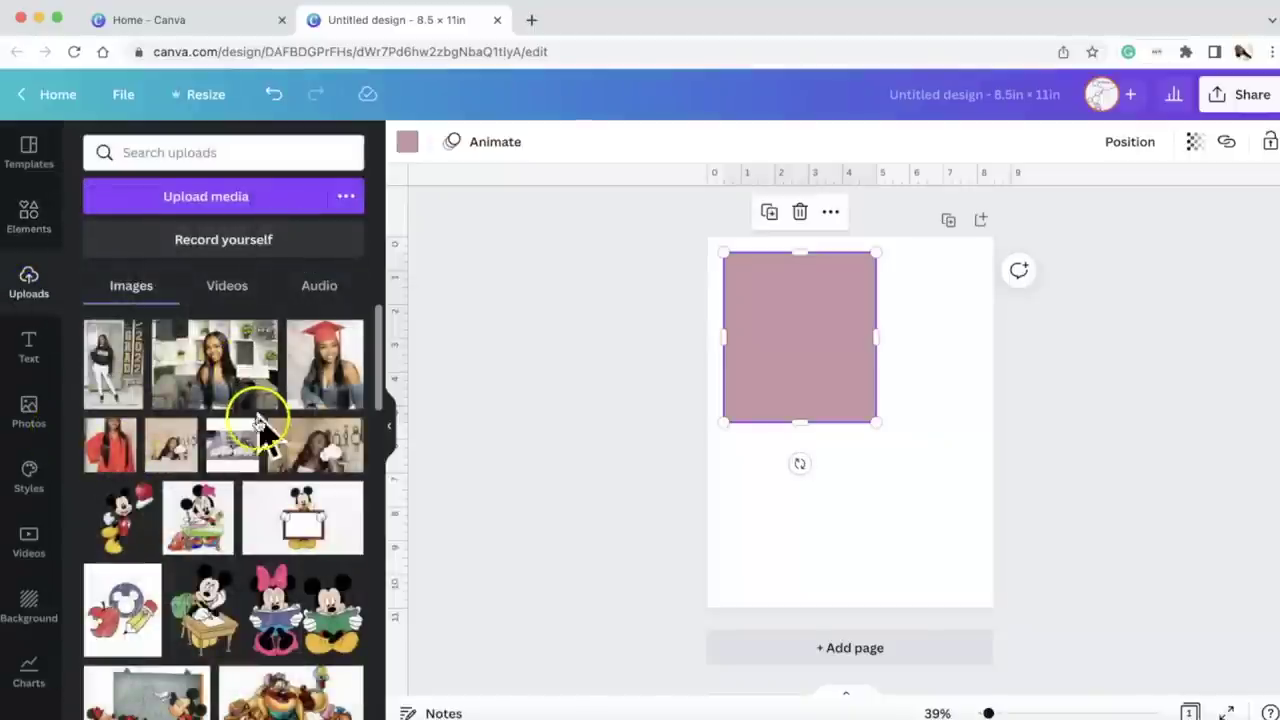
click(132, 385)
click(222, 392)
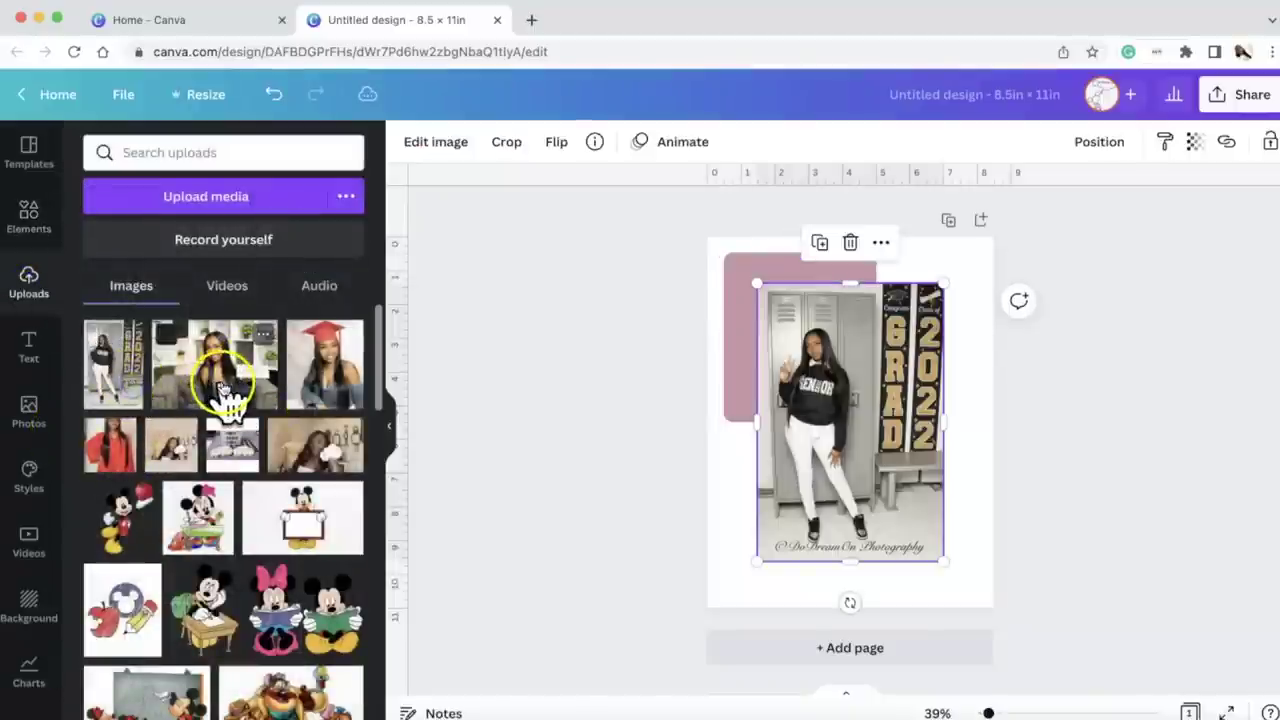
click(335, 372)
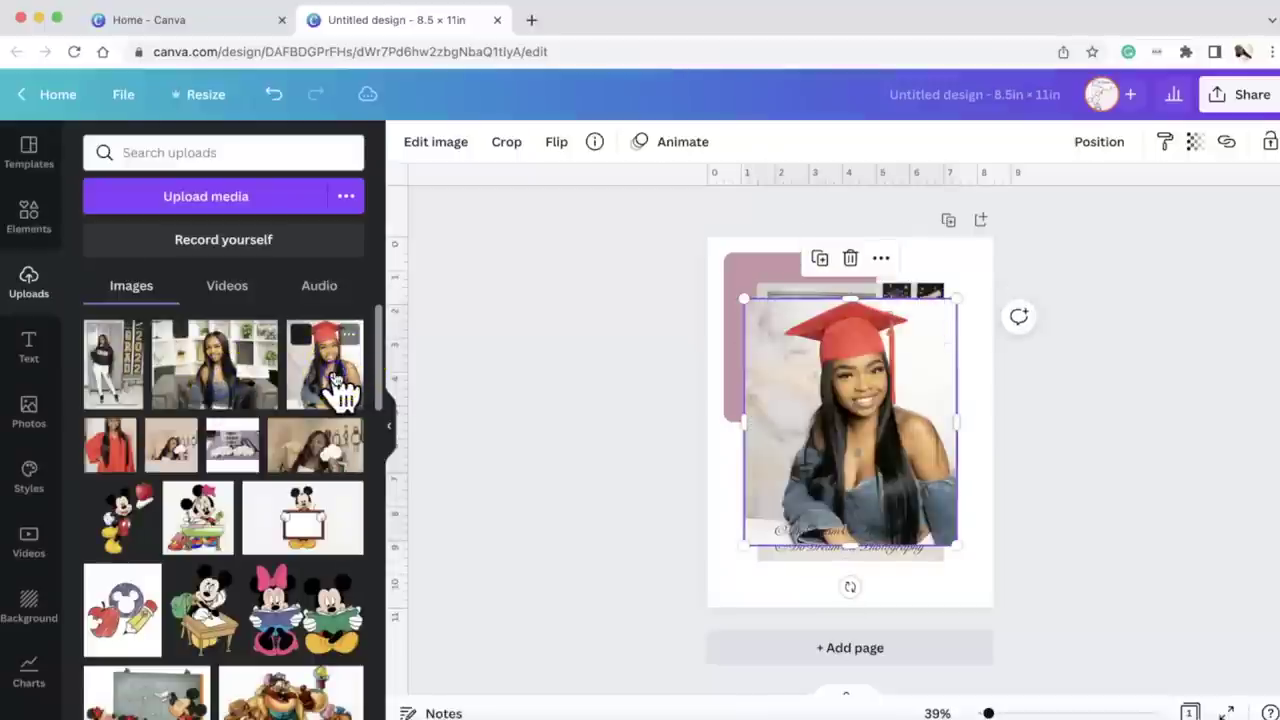
click(117, 450)
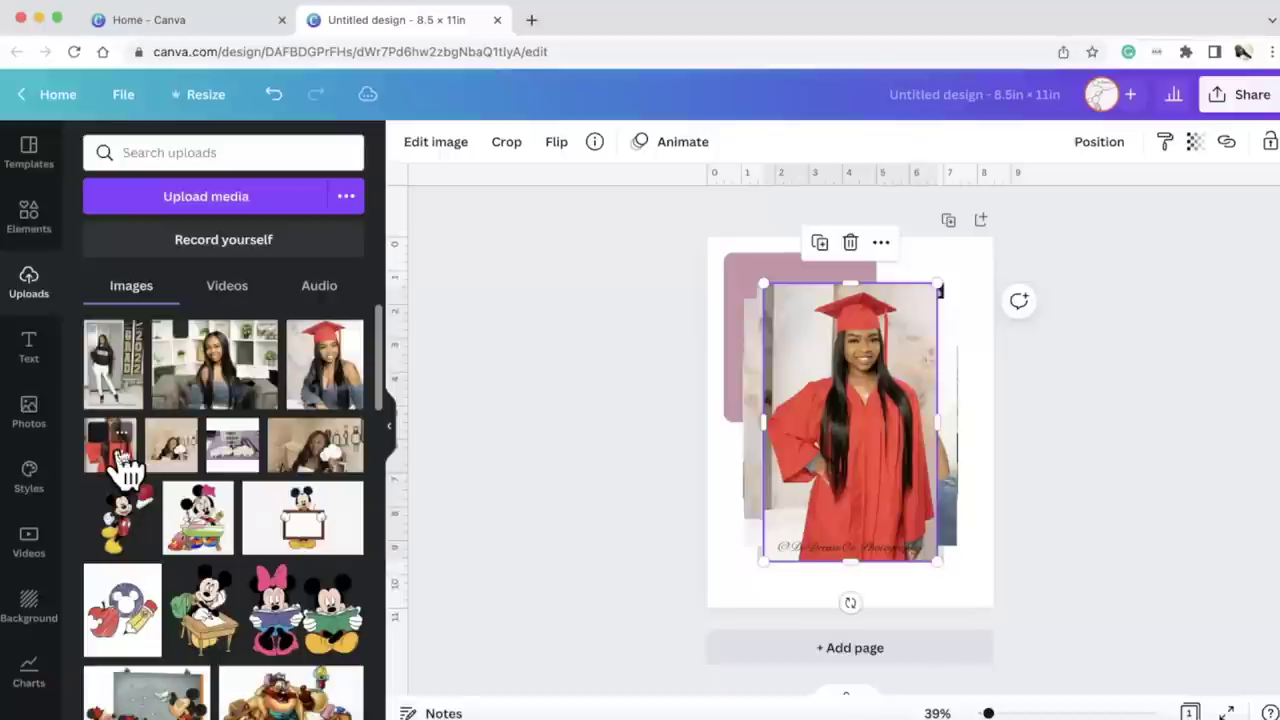
Step: Shift the added portraits lower on the page and remove all four of them
drag(860, 505, 833, 572)
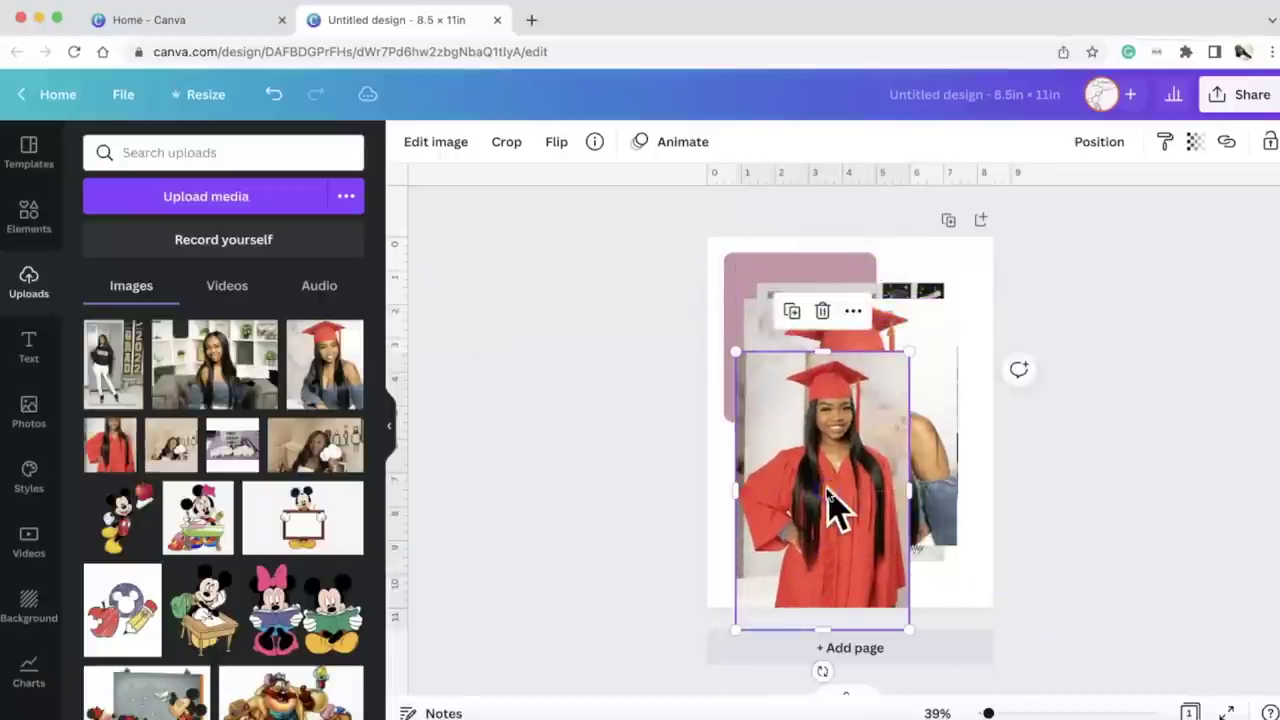
key(ctrl+z)
click(900, 434)
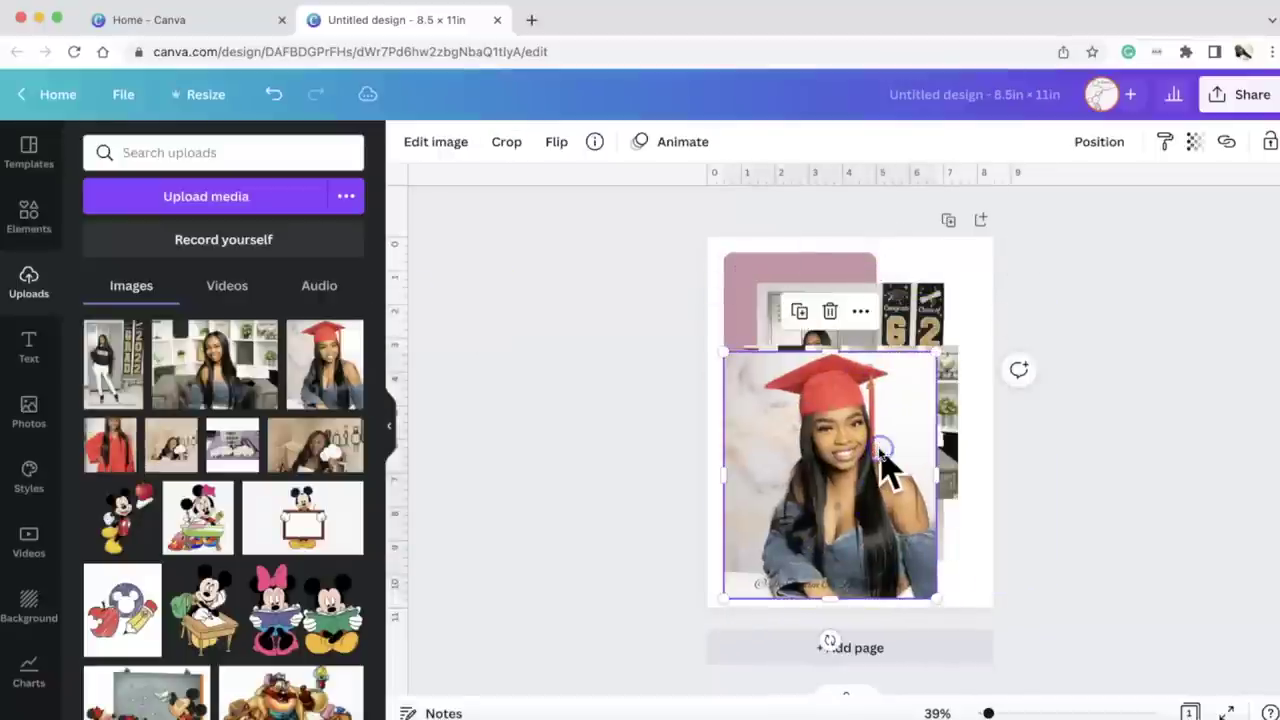
key(ctrl+z)
click(888, 430)
key(ctrl+z)
click(885, 405)
key(ctrl+z)
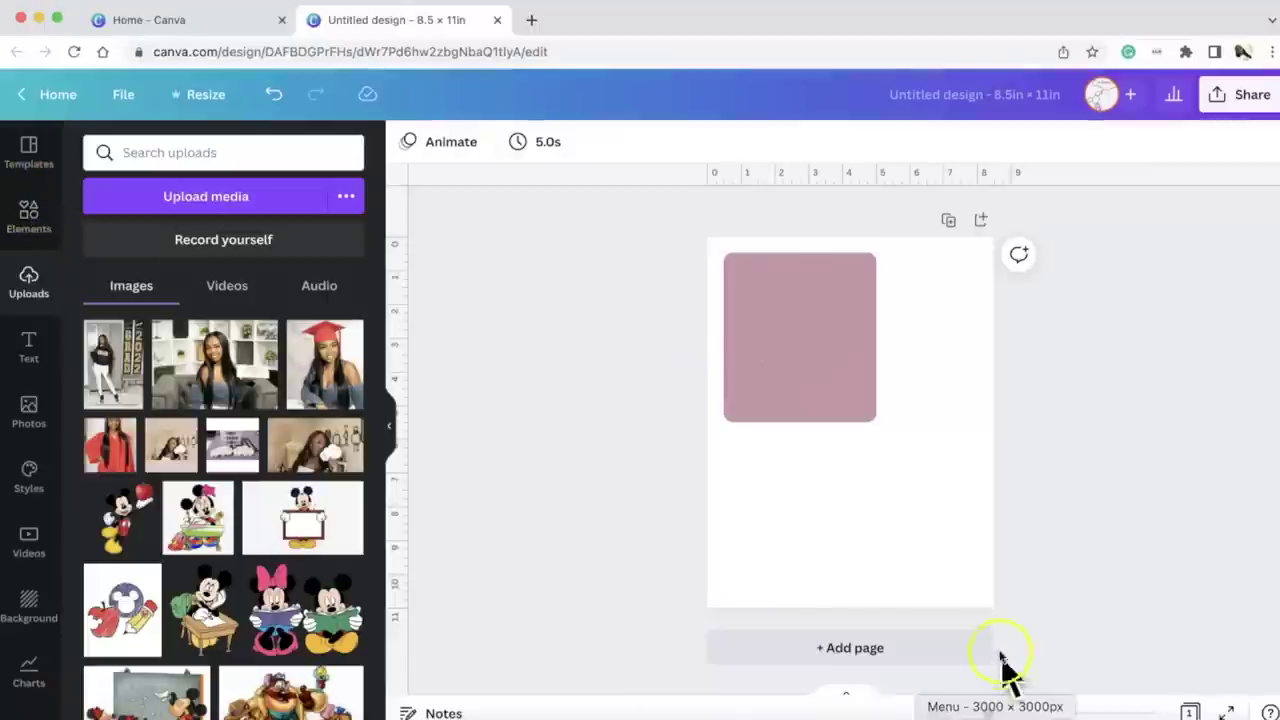
Step: Fill the pink rounded rectangle with white from the document colours
drag(988, 710, 1008, 710)
scroll(970, 470, up, 3)
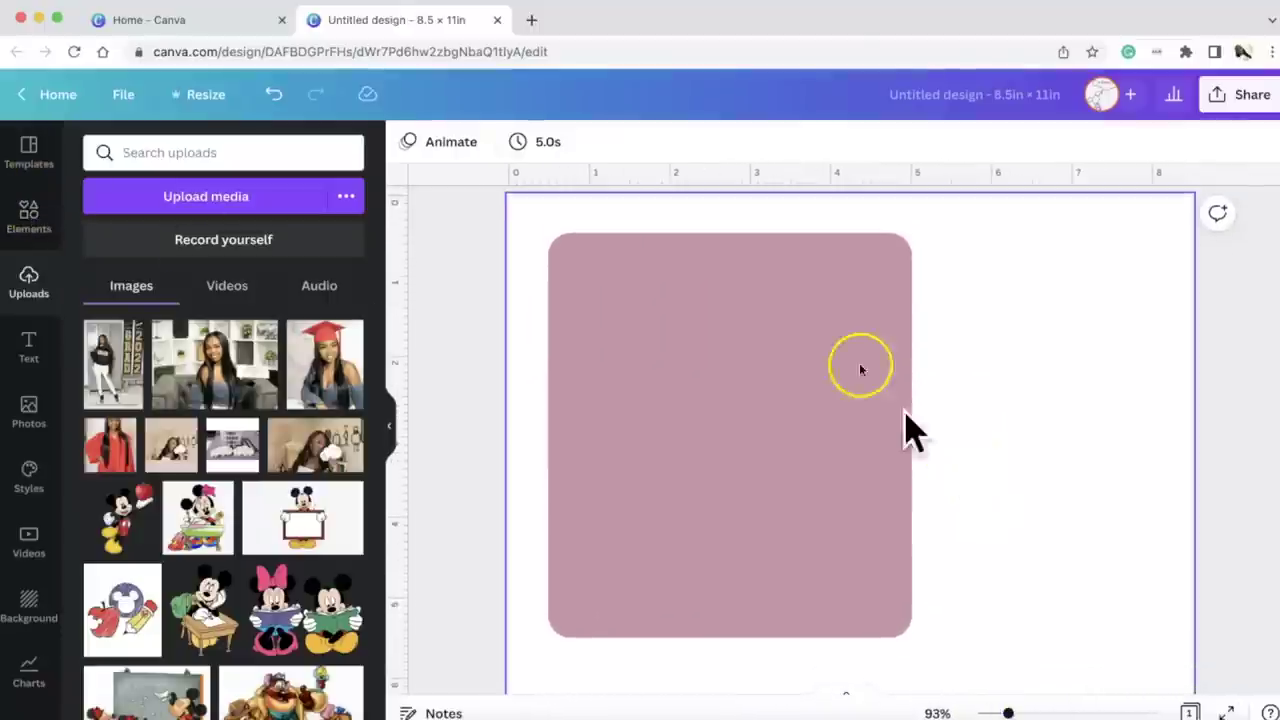
click(815, 325)
click(407, 141)
click(198, 236)
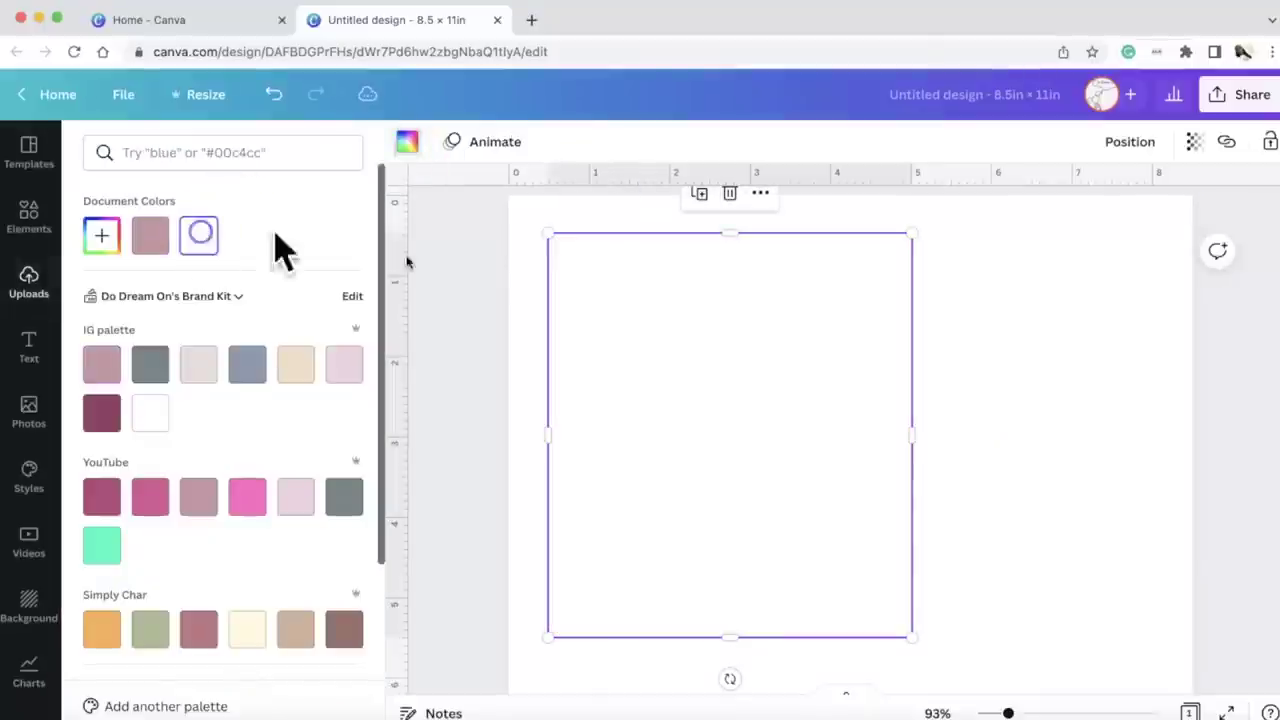
click(1008, 210)
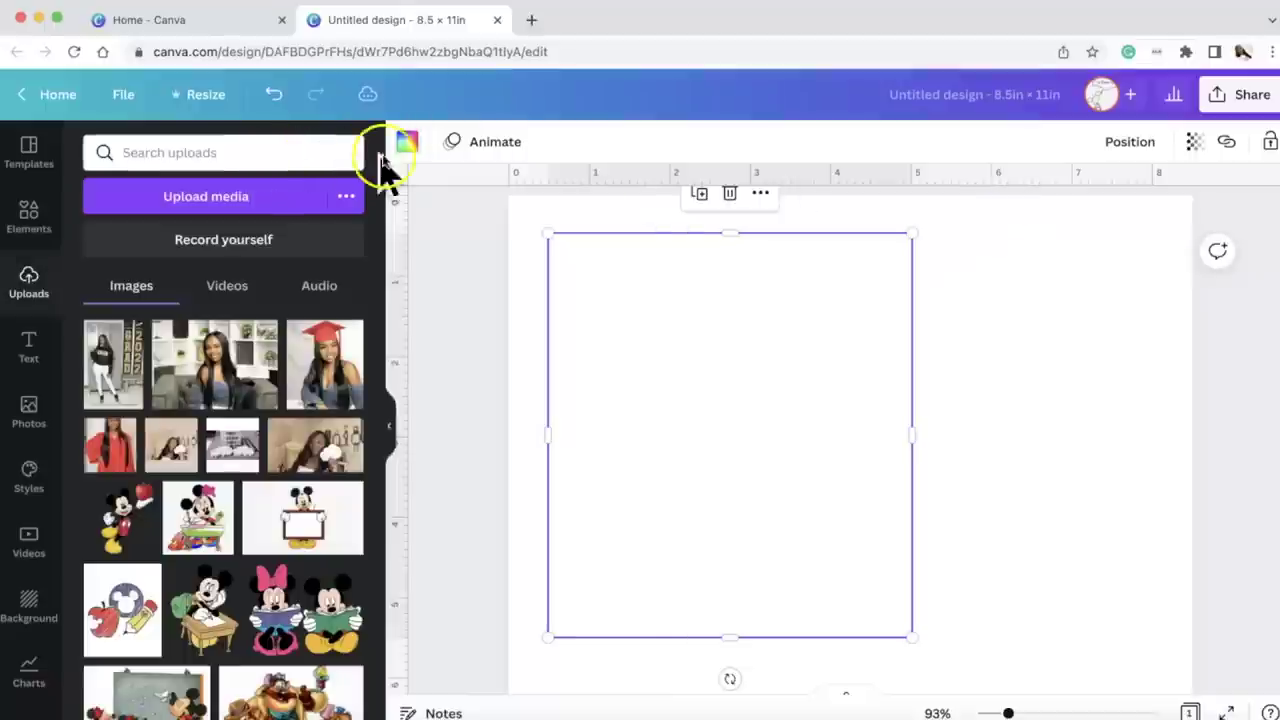
Step: Fill the rounded rectangle with the third colour of the IG palette, a pale beige
click(407, 141)
click(199, 366)
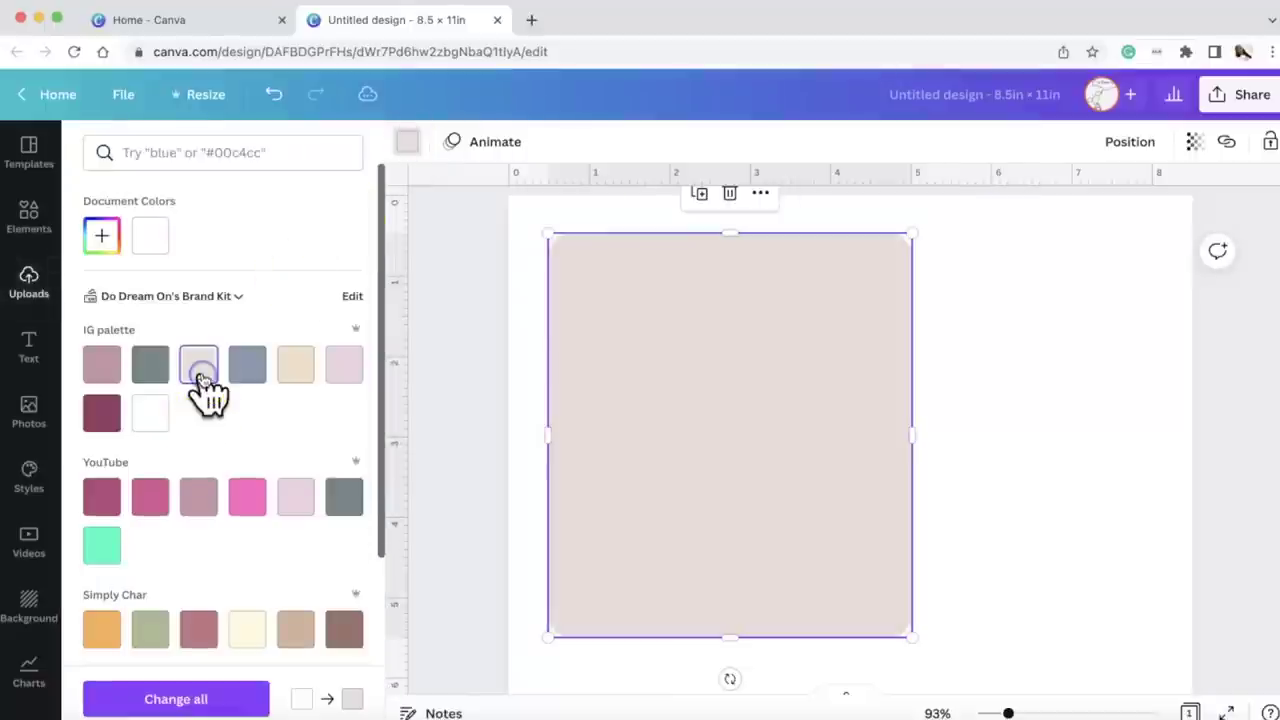
click(523, 217)
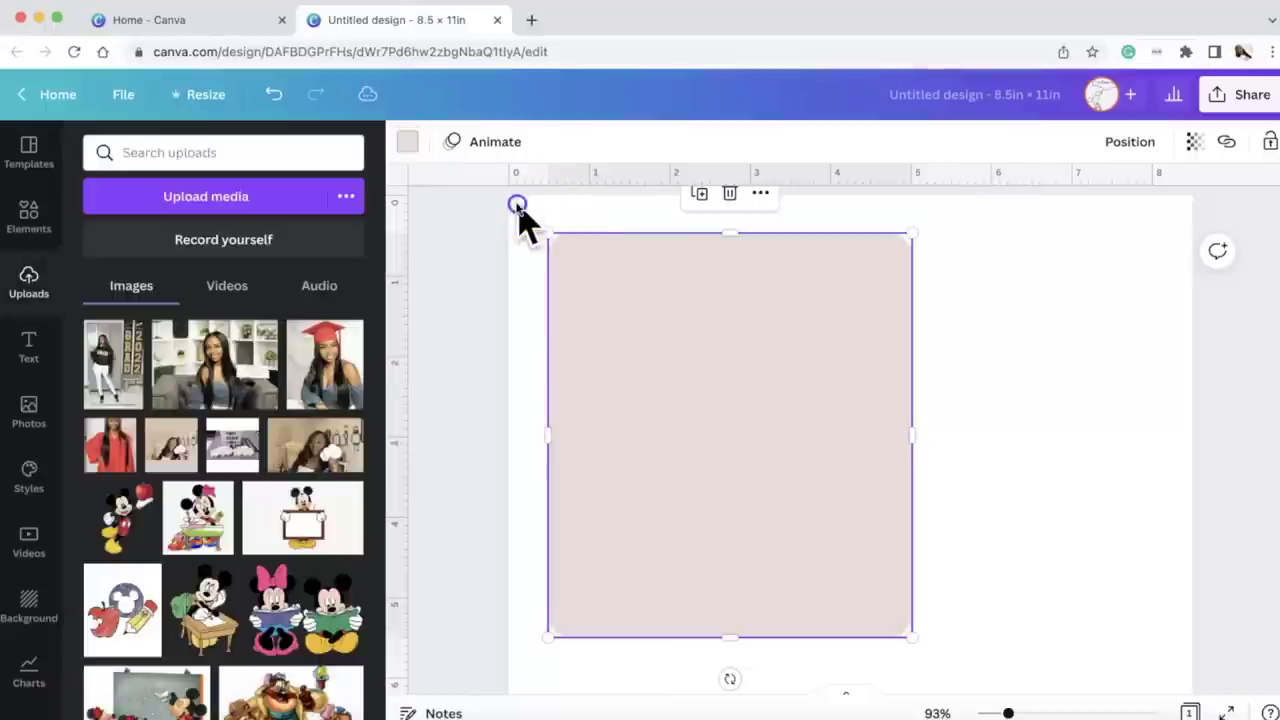
Step: Set the page background to the pale beige document colour
click(523, 217)
click(405, 145)
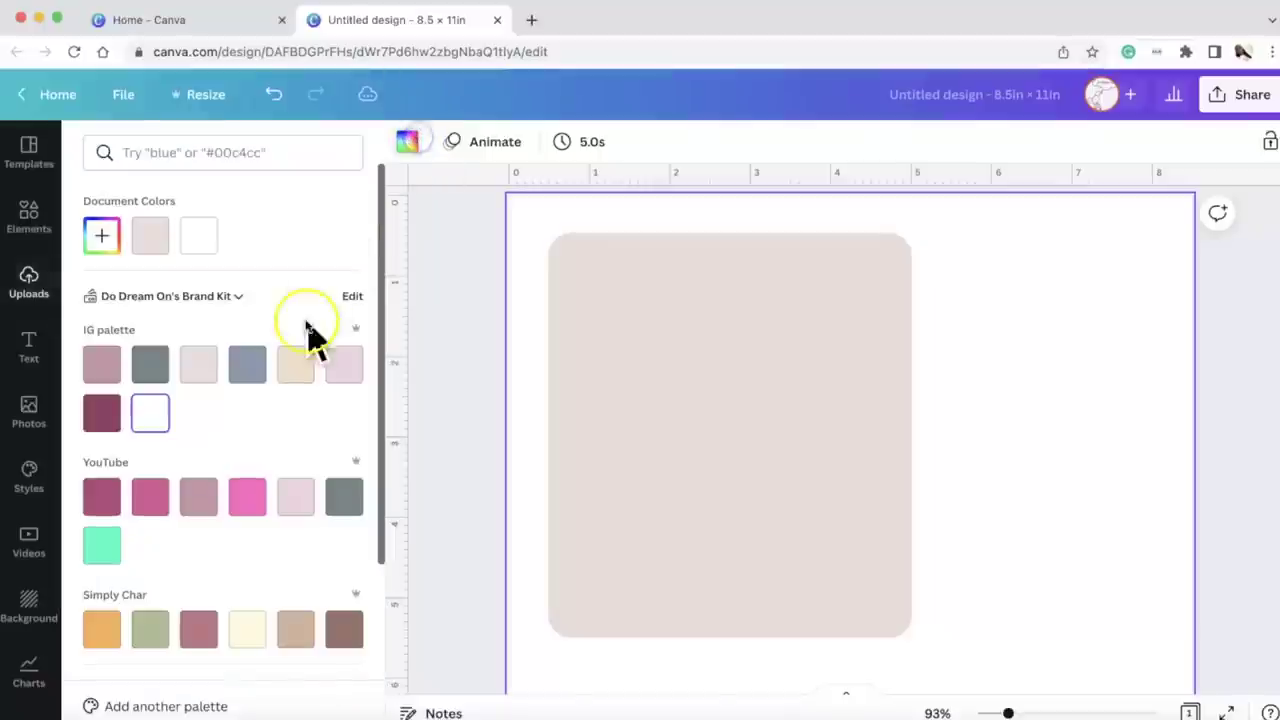
click(165, 240)
Step: Fill the rounded rectangle with white from the IG palette so it contrasts with the page background
click(672, 345)
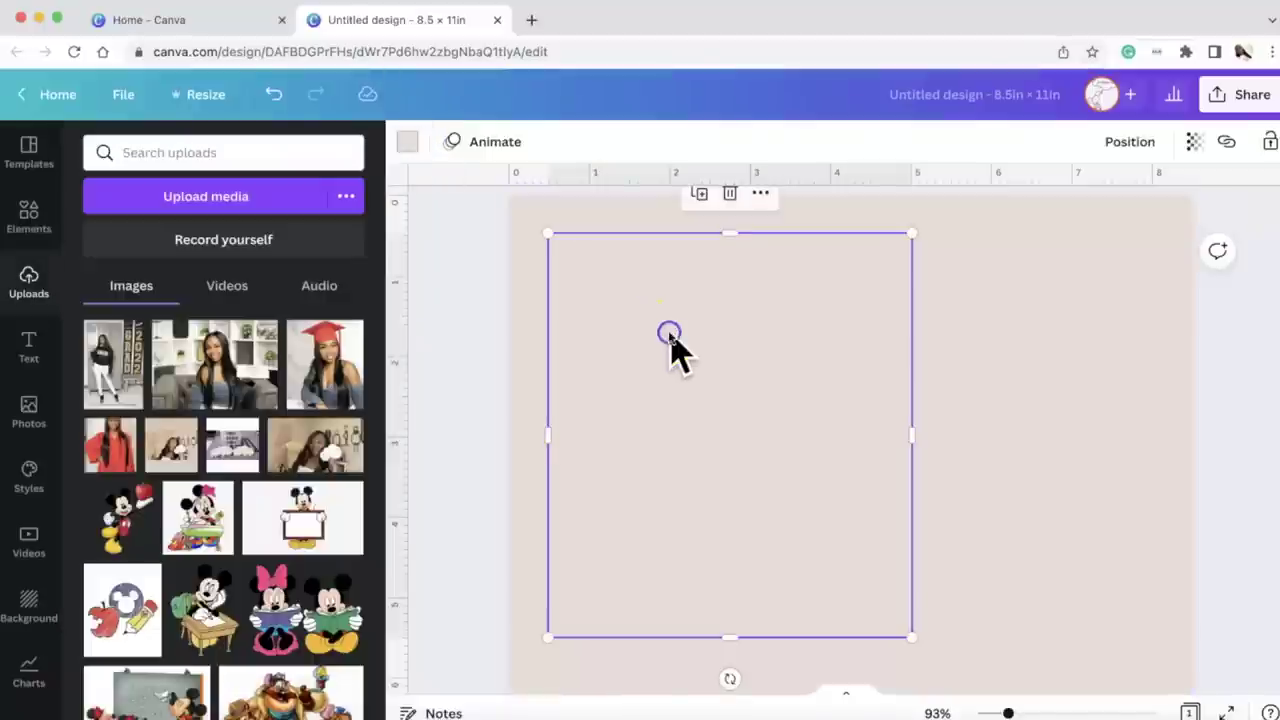
click(410, 140)
click(152, 414)
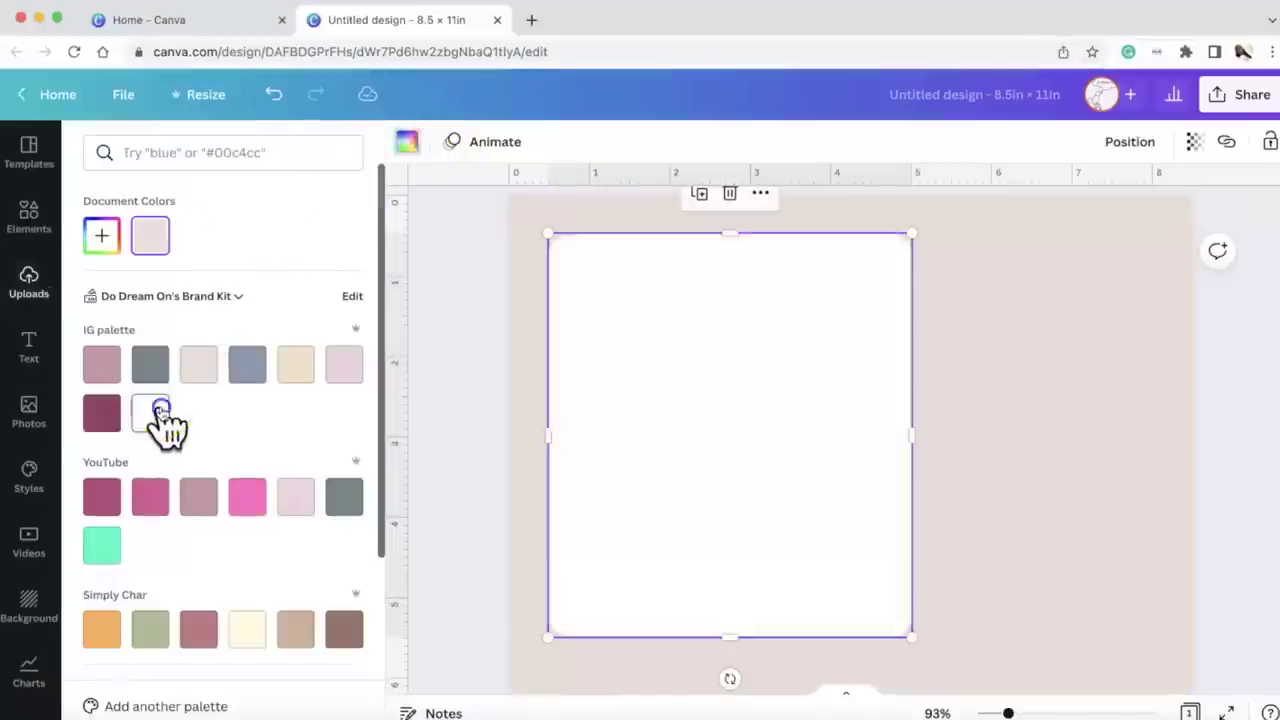
click(981, 349)
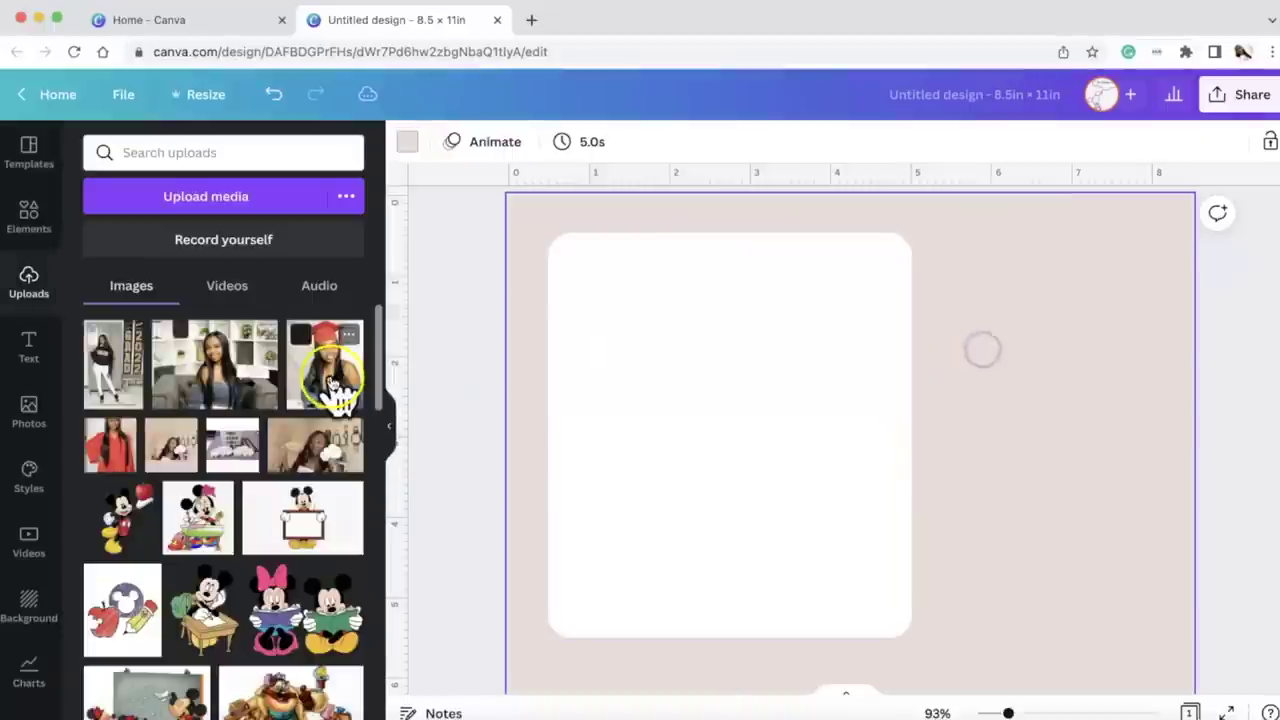
Step: Place the uploaded portrait with the red graduation cap on the page and remove its background
click(325, 400)
drag(890, 430, 843, 334)
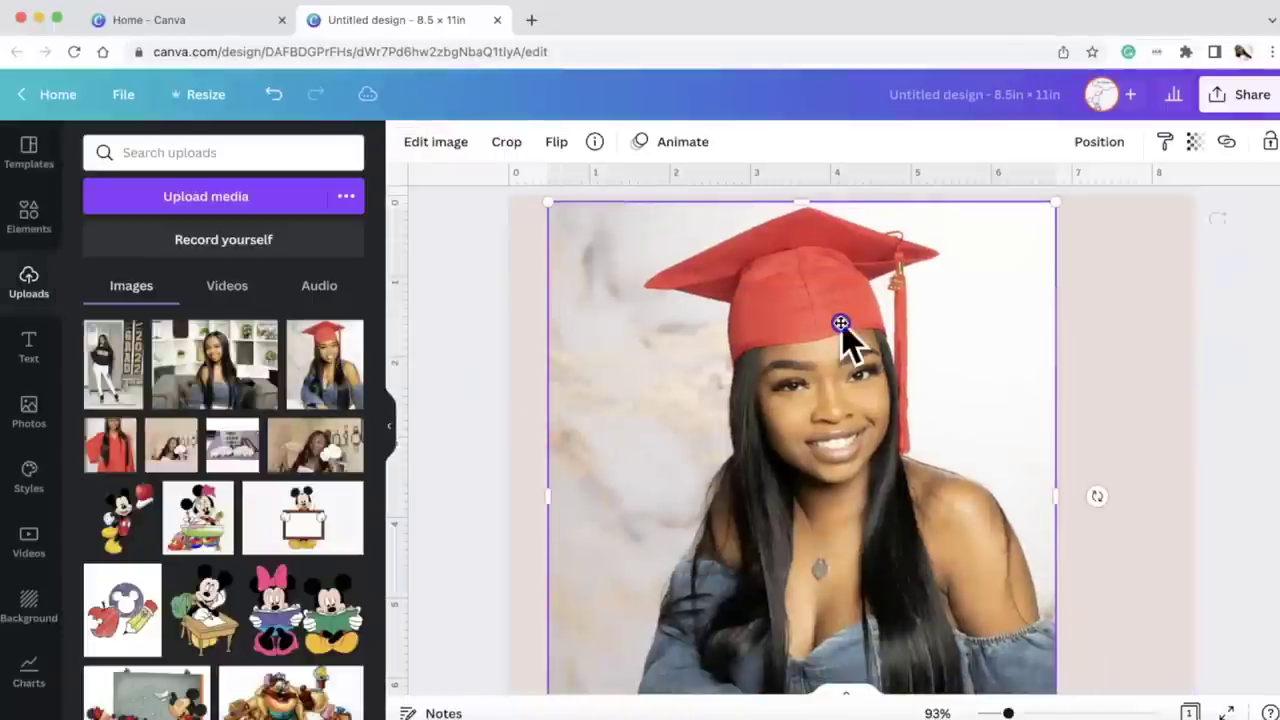
click(449, 145)
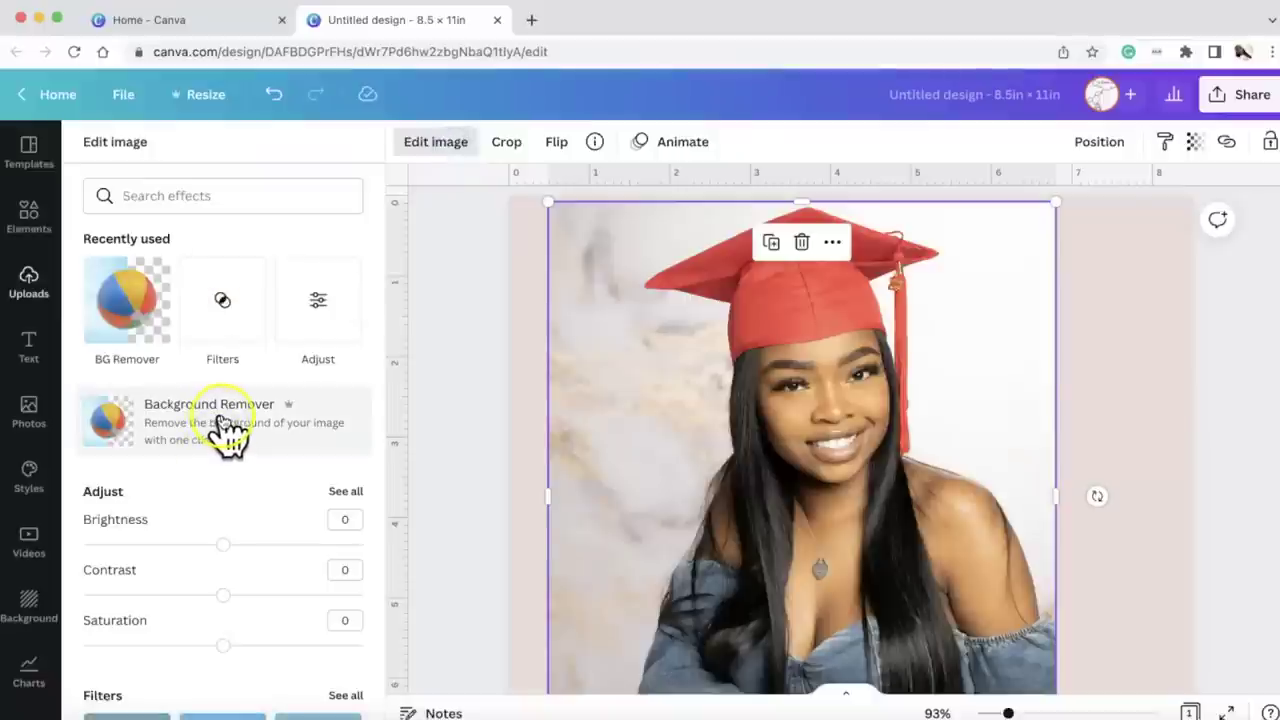
click(293, 418)
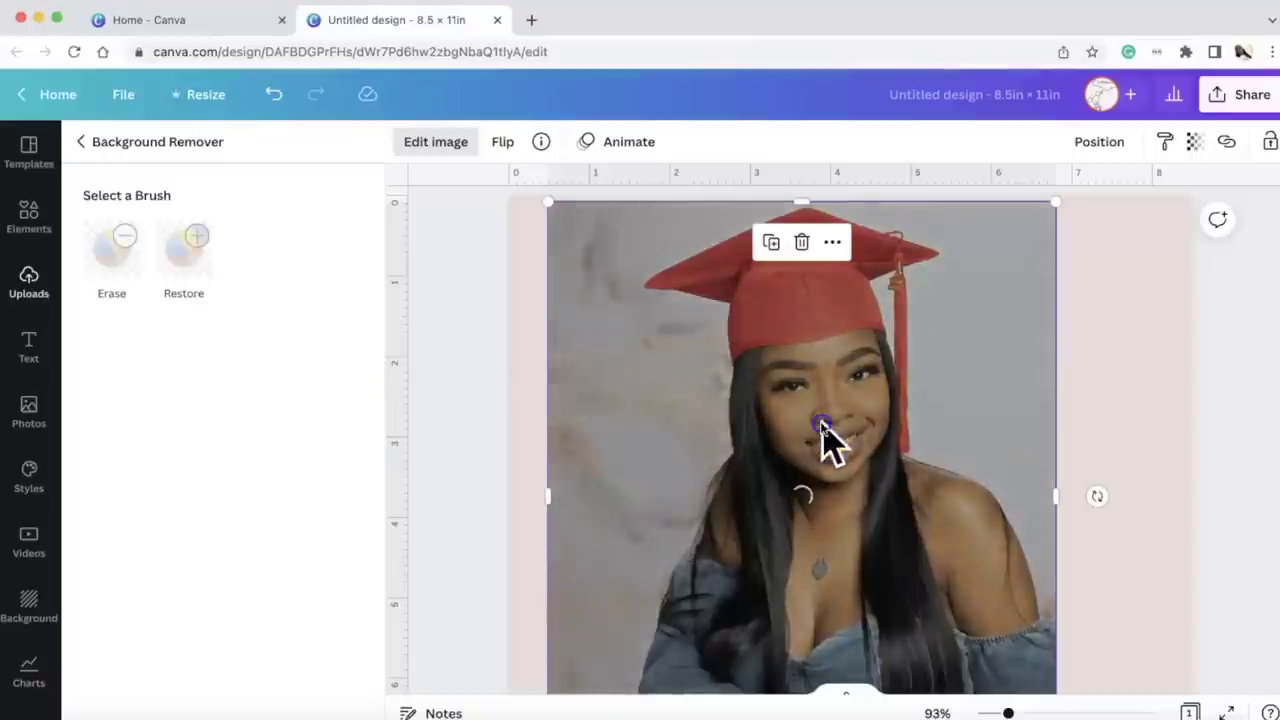
Step: Shrink the cut-out portrait and position it in the upper part of the white rounded rectangle
drag(814, 421, 789, 368)
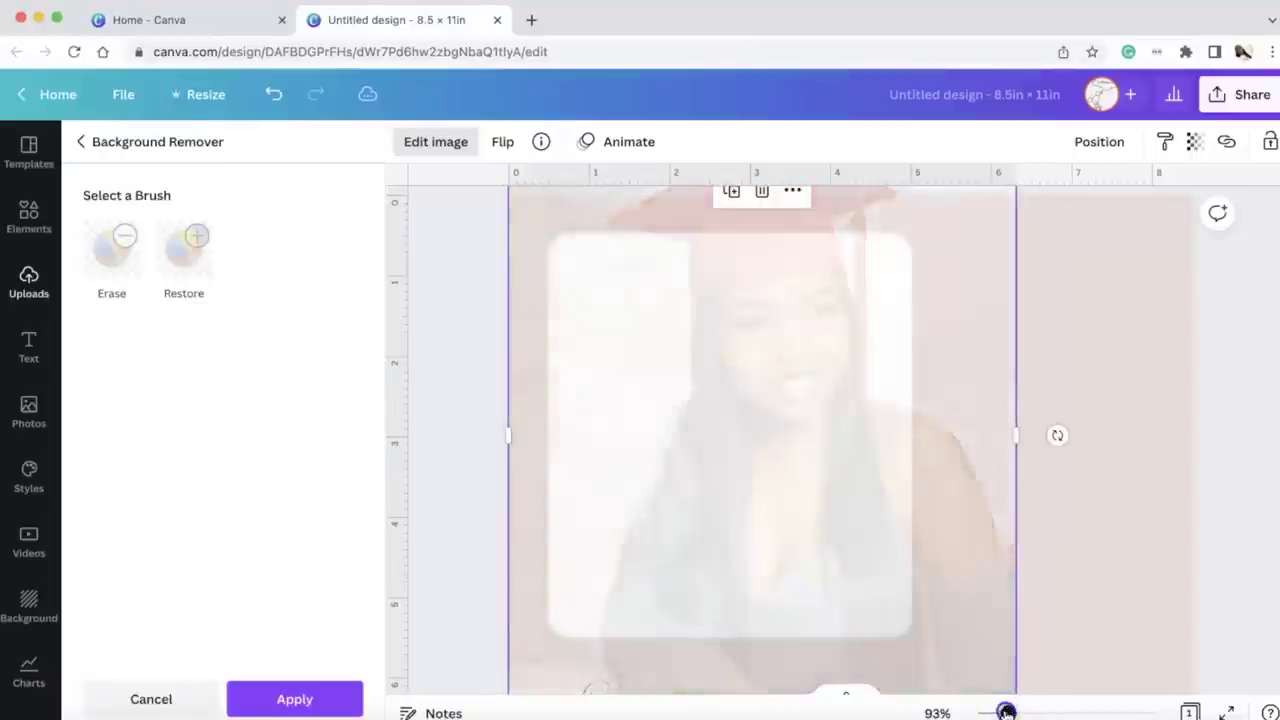
drag(1007, 712, 993, 712)
drag(940, 530, 853, 428)
drag(885, 468, 853, 426)
drag(814, 380, 811, 358)
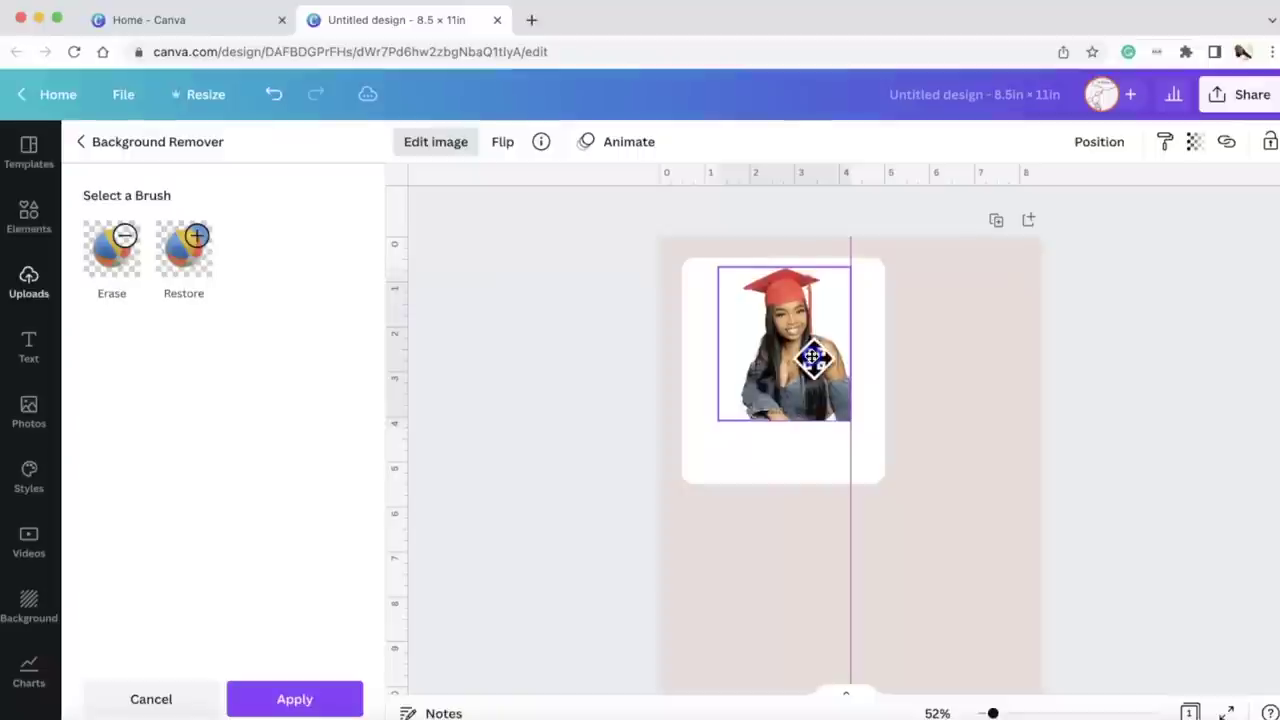
drag(812, 357, 818, 362)
click(765, 470)
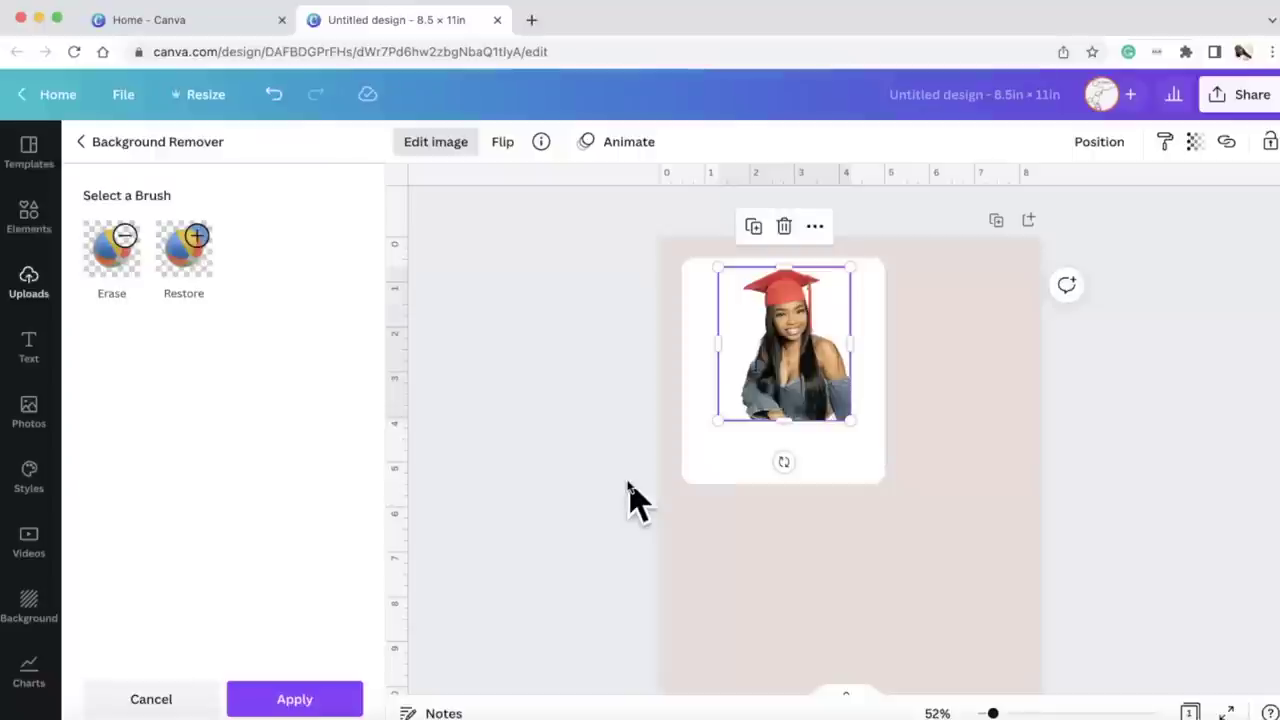
Step: Add a grey rounded rectangle, flatten it to about 1.5 in high and move it onto the card below the portrait
click(29, 215)
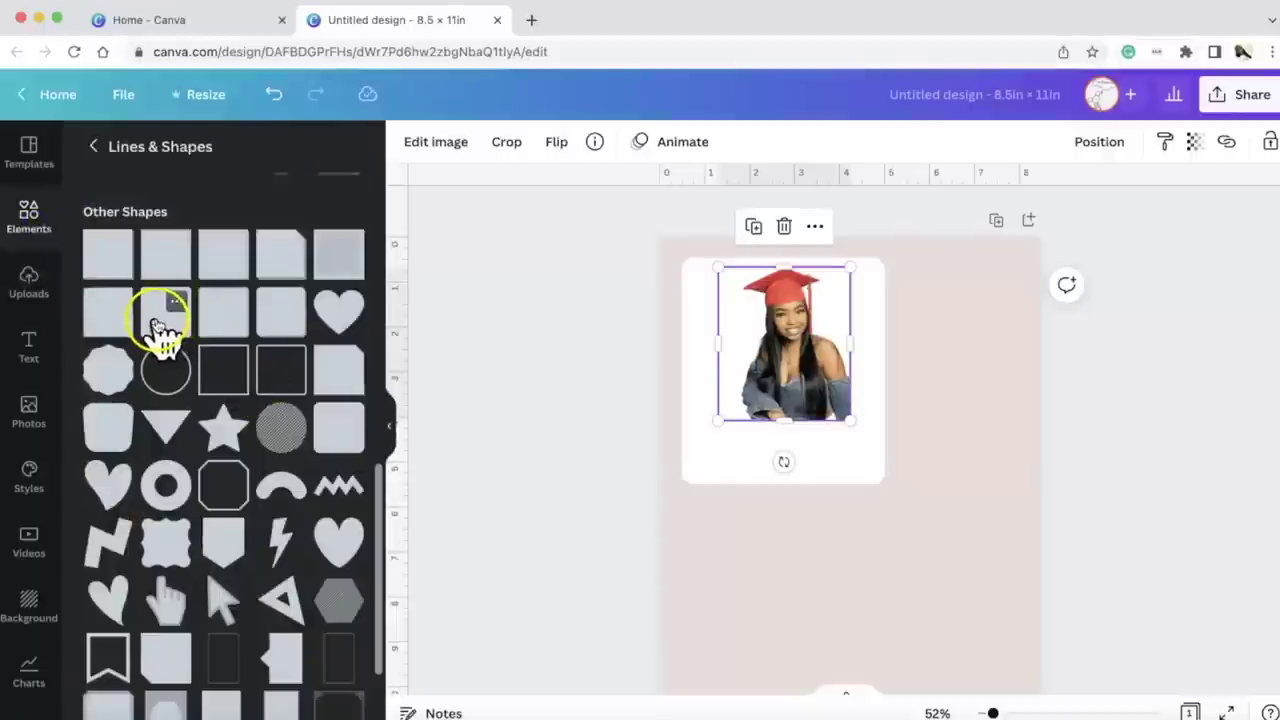
click(155, 325)
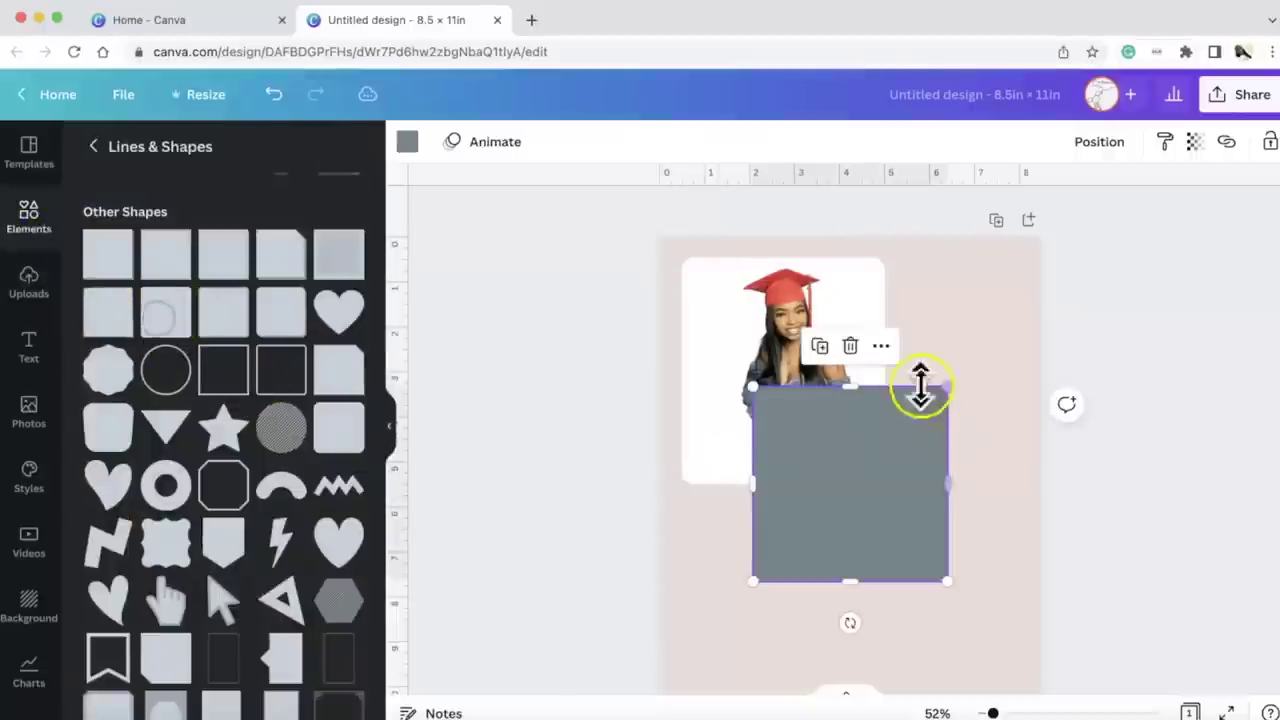
drag(849, 388, 860, 570)
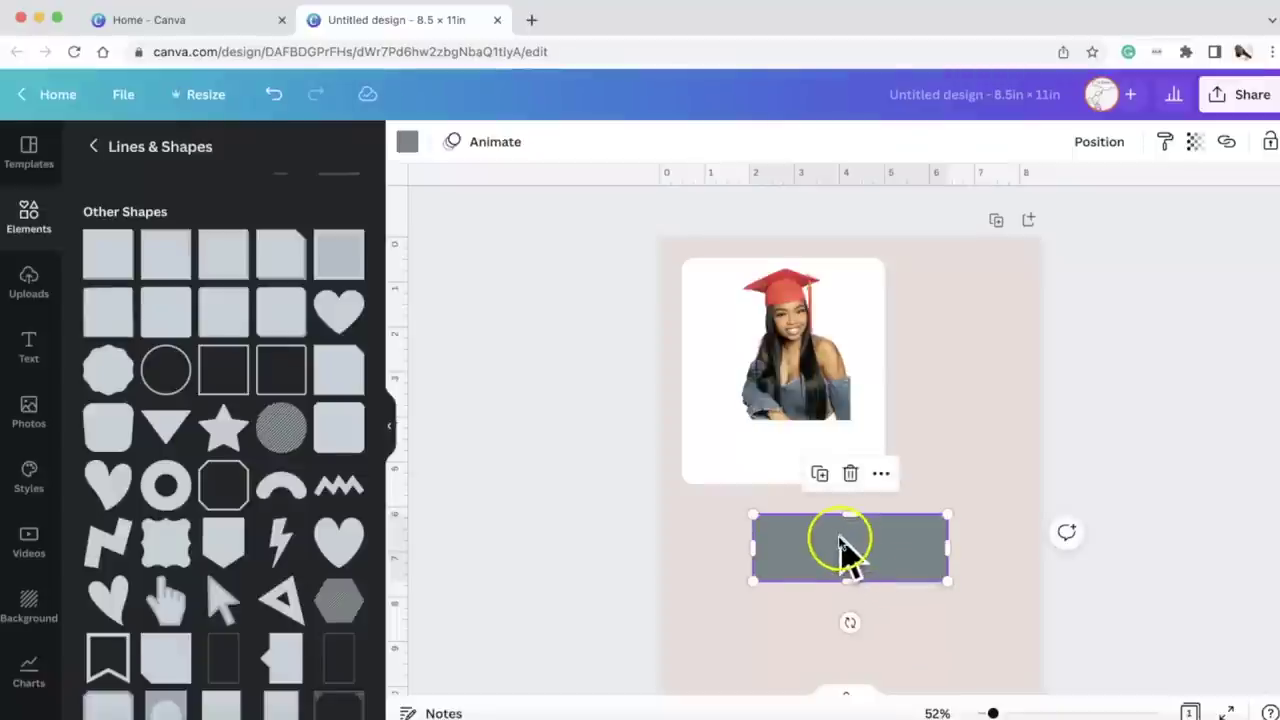
drag(812, 543, 751, 450)
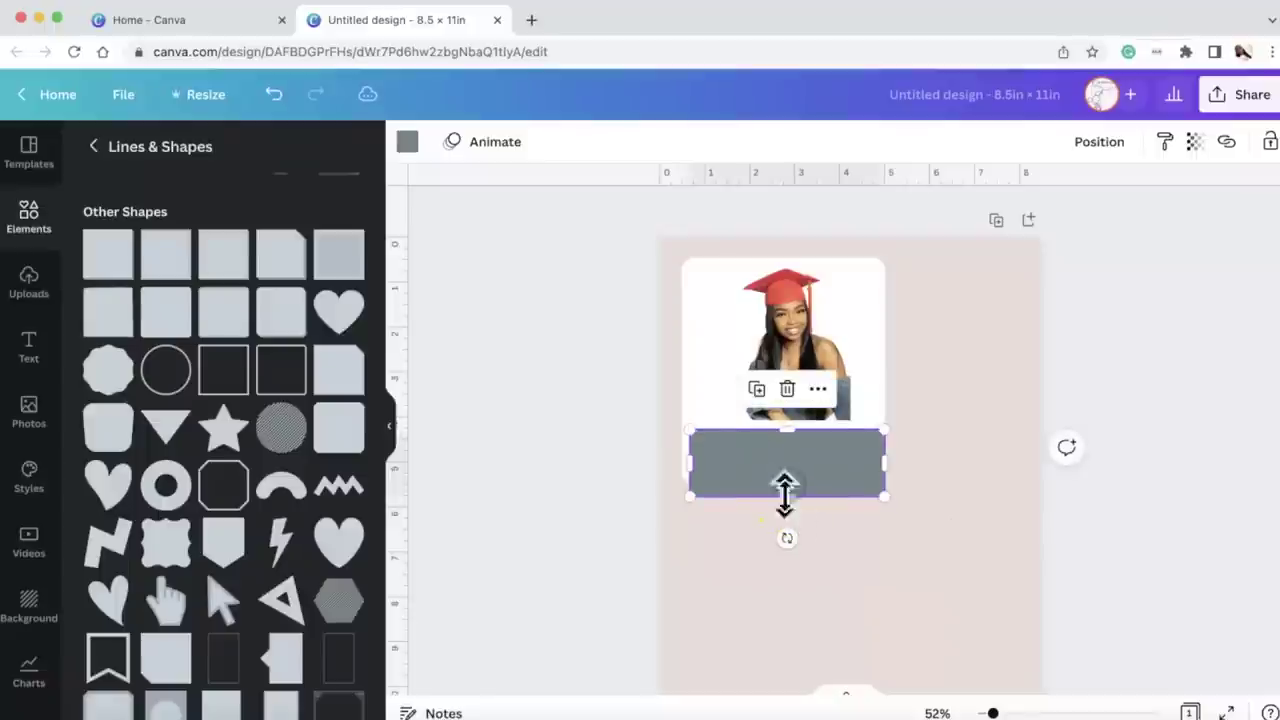
drag(789, 434, 795, 490)
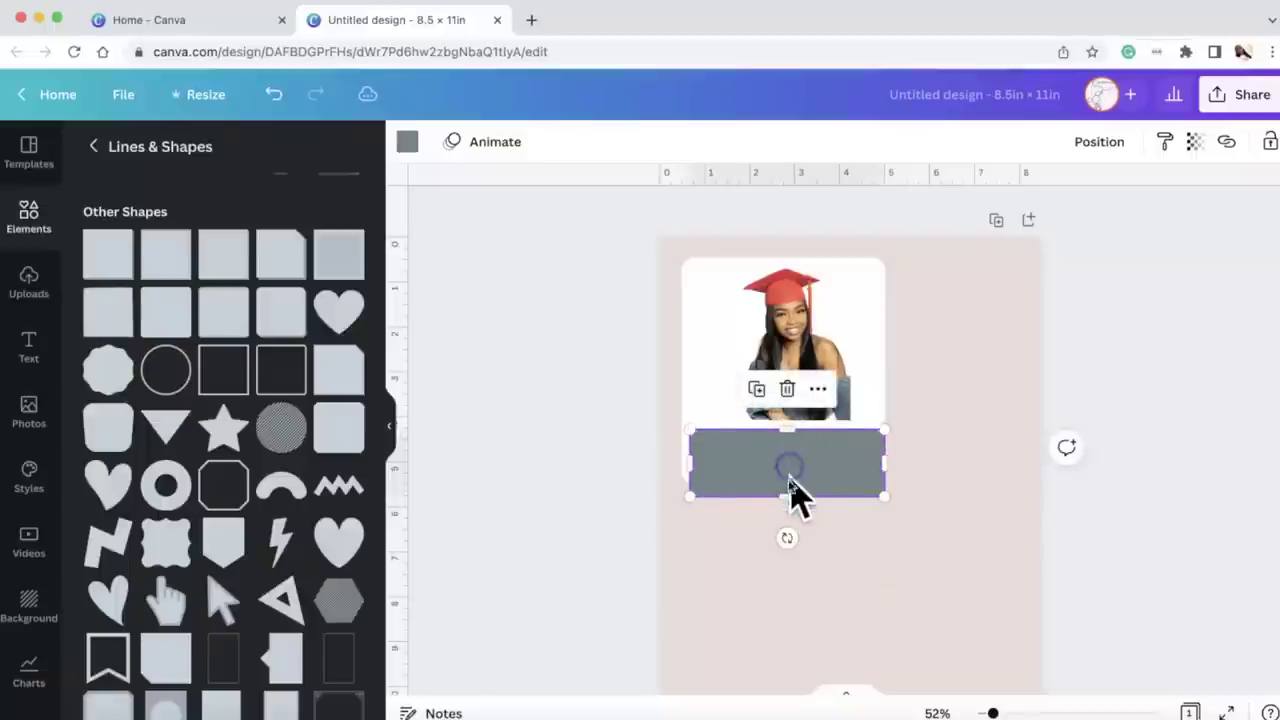
Step: Narrow the grey rectangle to about 3.2 in wide and centre it in the lower part of the white card
drag(884, 463, 810, 463)
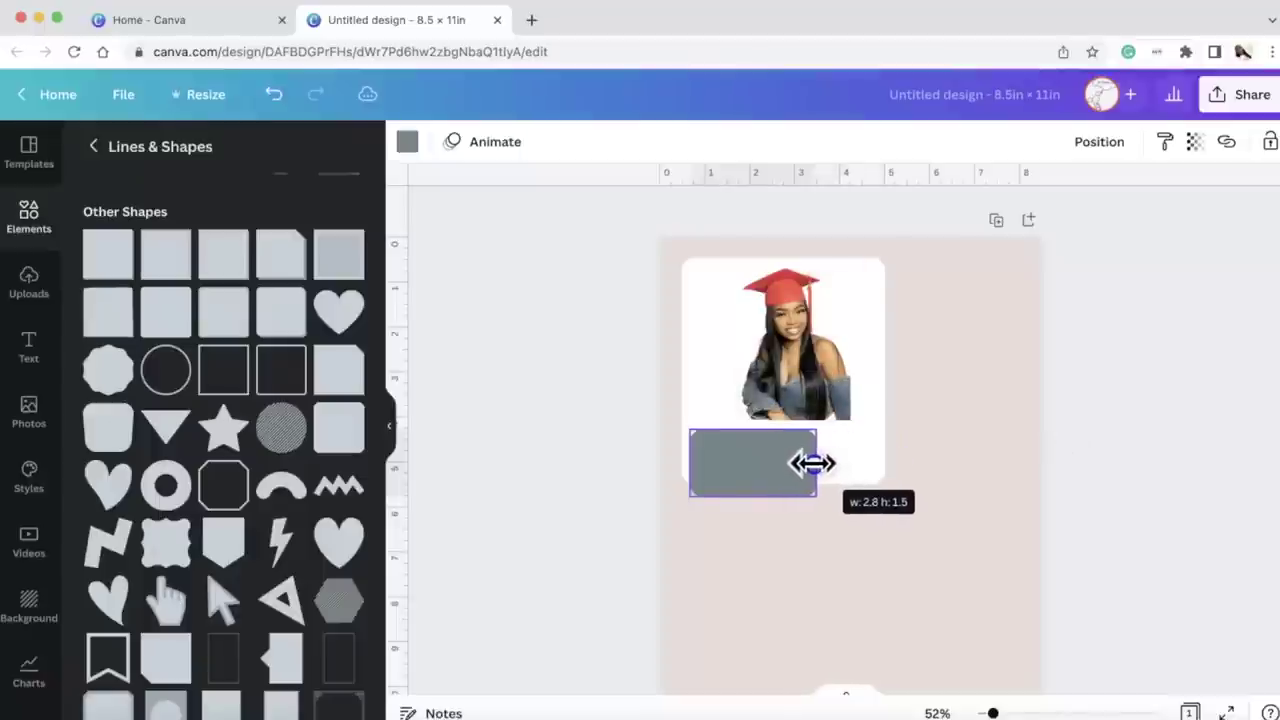
mouse_move(810, 462)
mouse_down()
mouse_move(830, 453)
mouse_move(777, 451)
mouse_move(793, 447)
mouse_up()
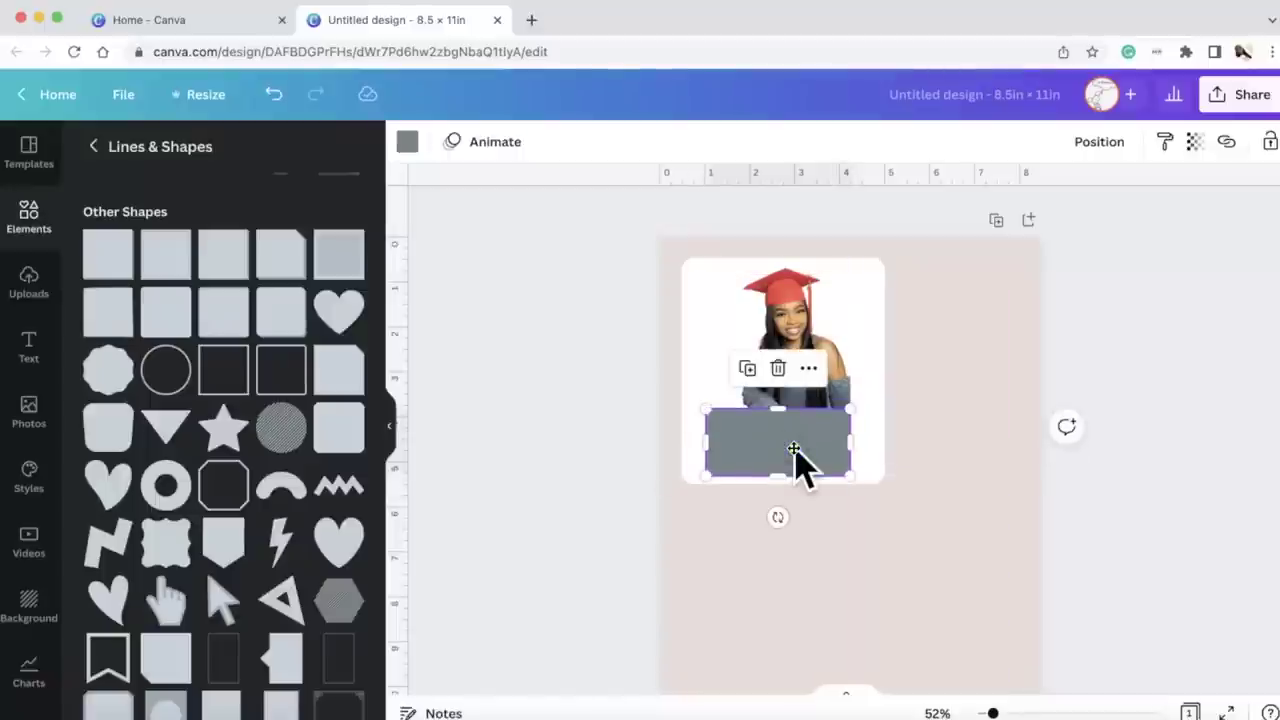
click(778, 422)
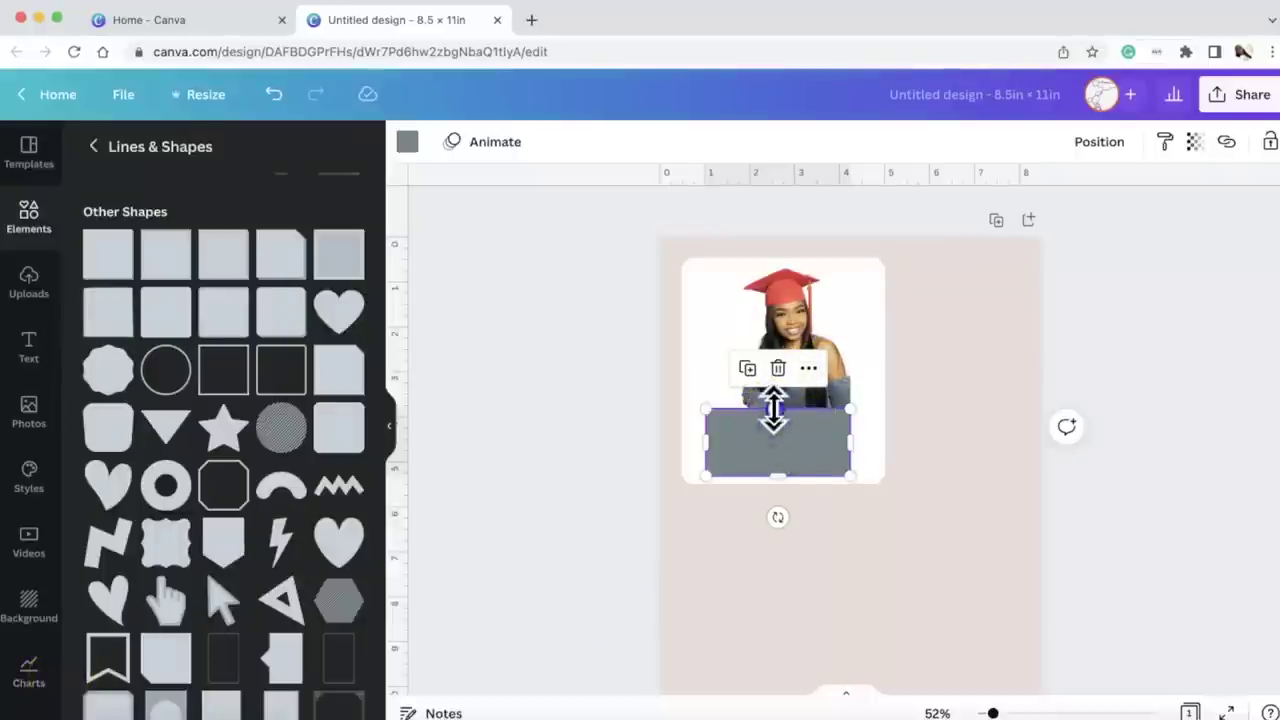
click(776, 447)
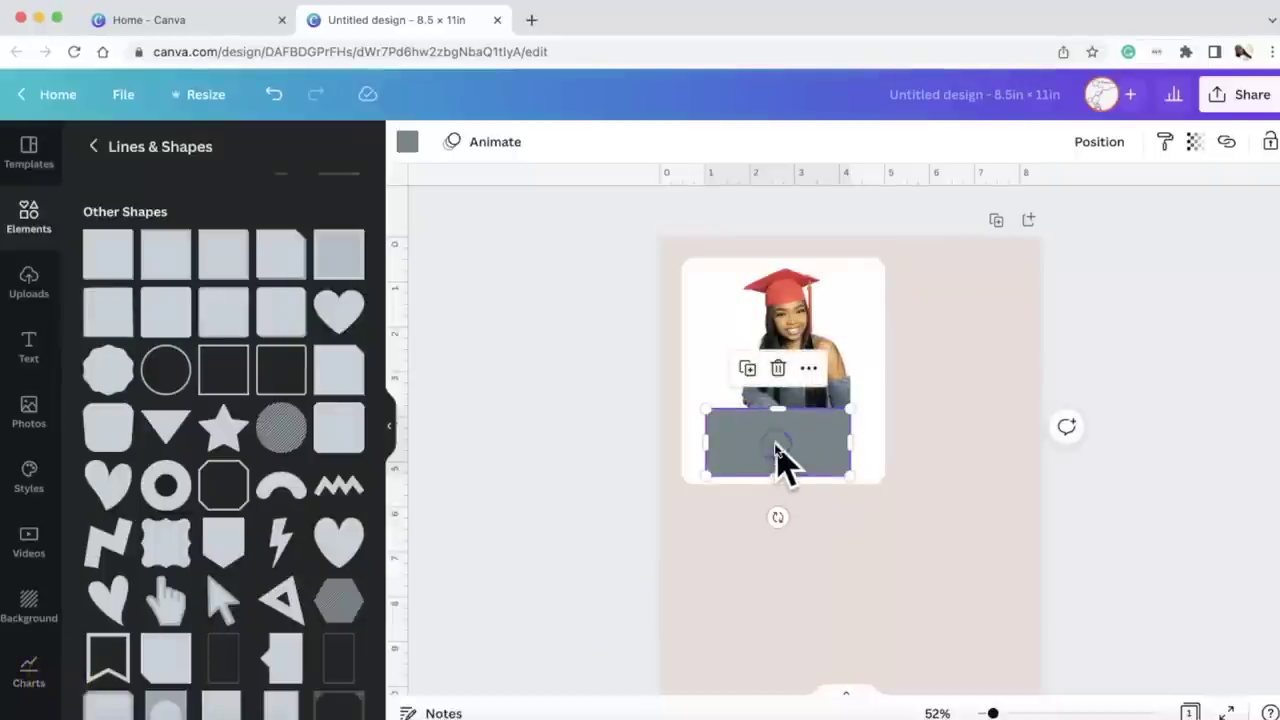
drag(778, 410, 778, 422)
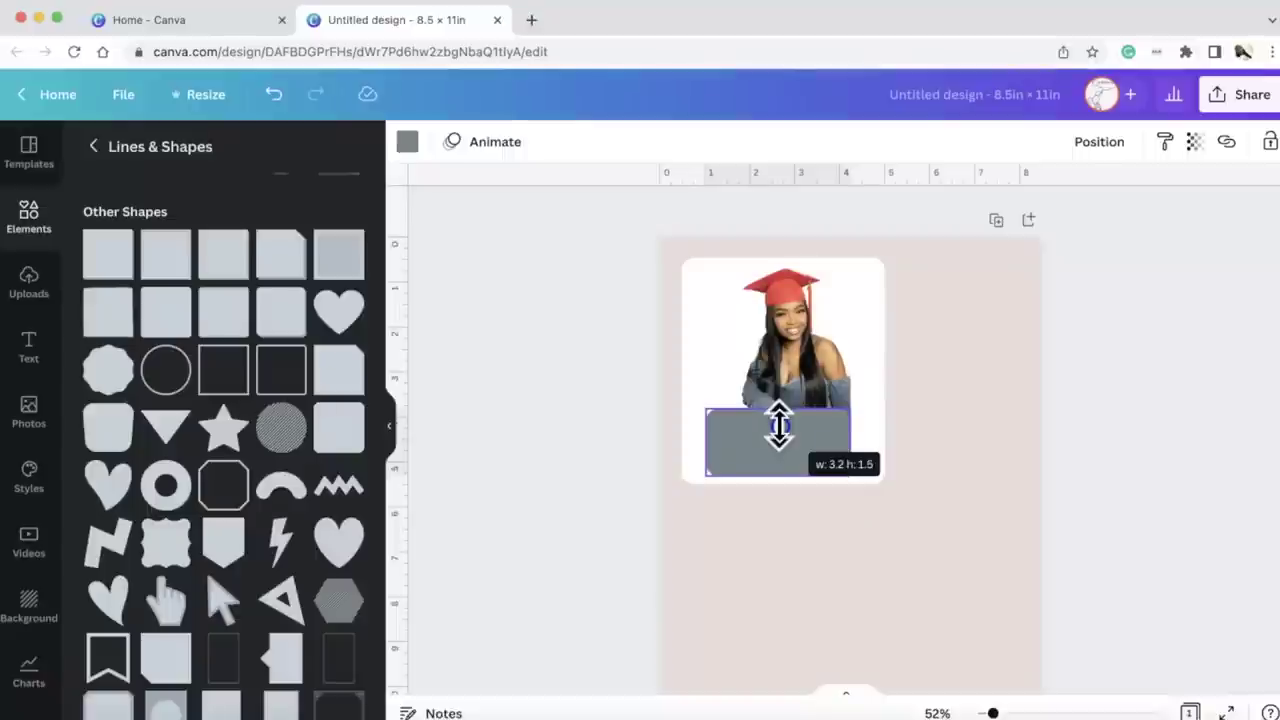
click(803, 446)
drag(803, 446, 797, 444)
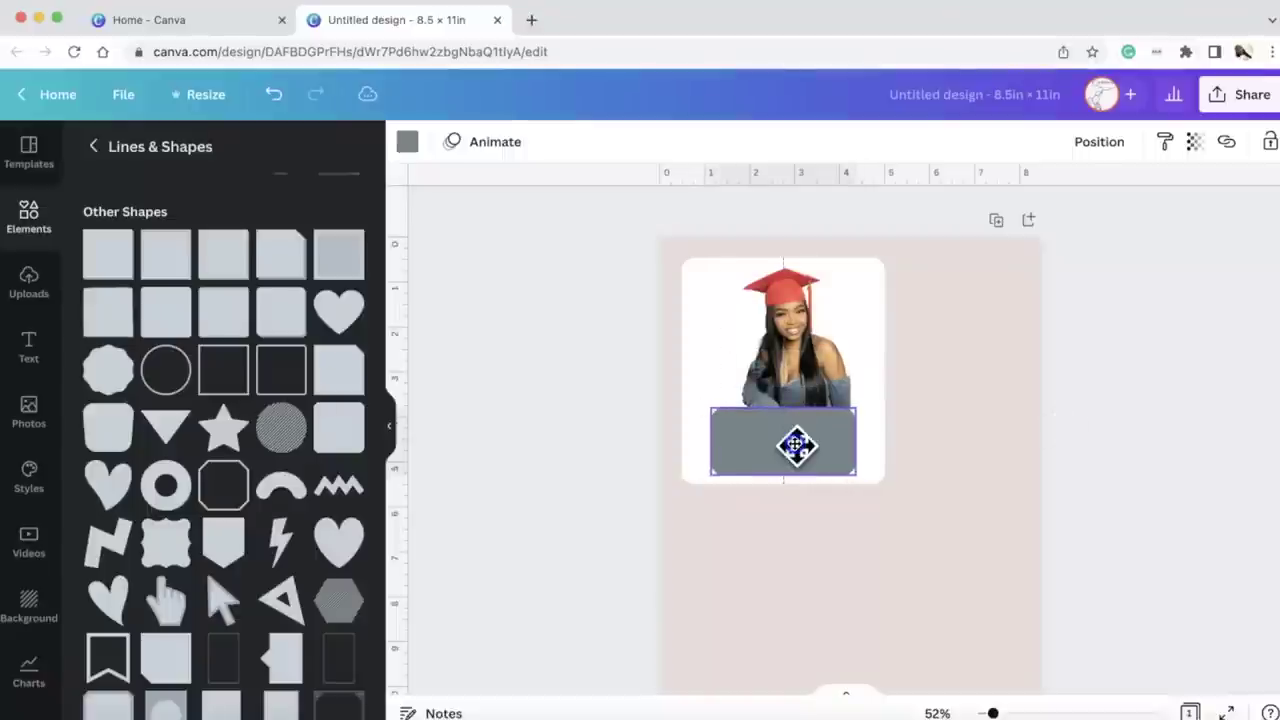
Step: Crop the lower edge of the portrait and rest the portrait directly on top of the grey rectangle
click(814, 357)
drag(809, 323, 803, 299)
drag(779, 408, 803, 373)
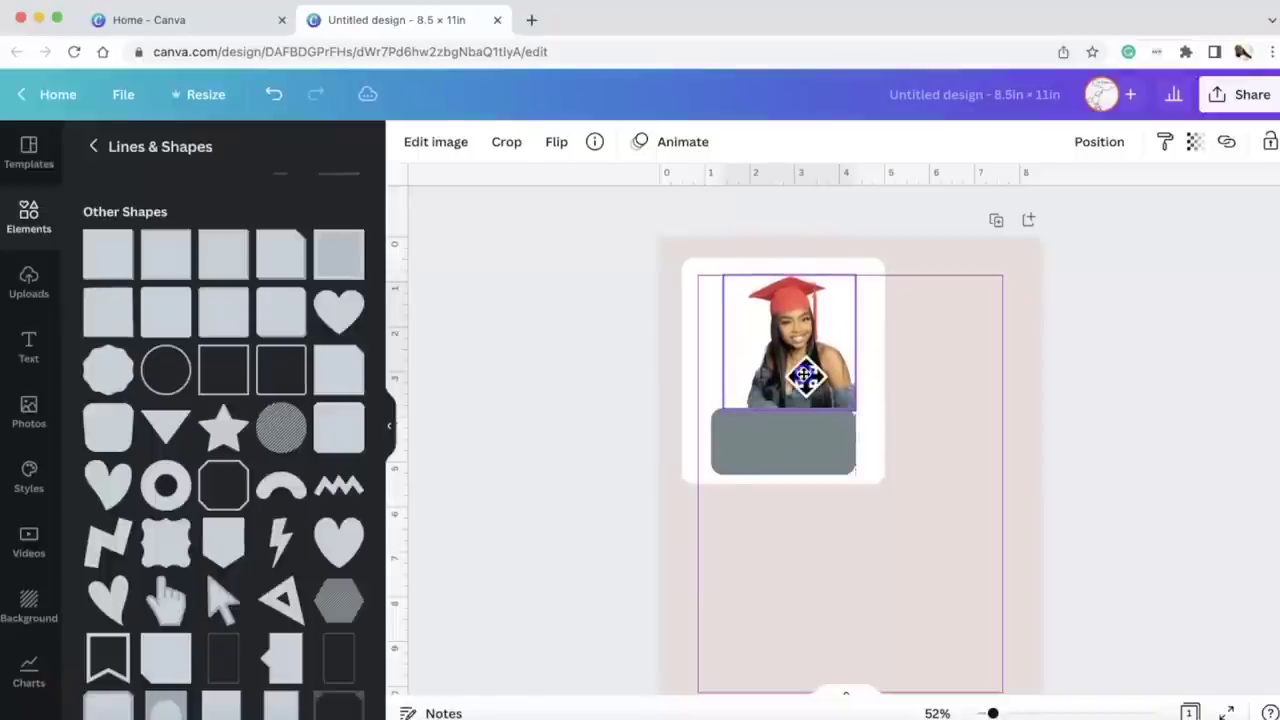
drag(803, 375, 805, 376)
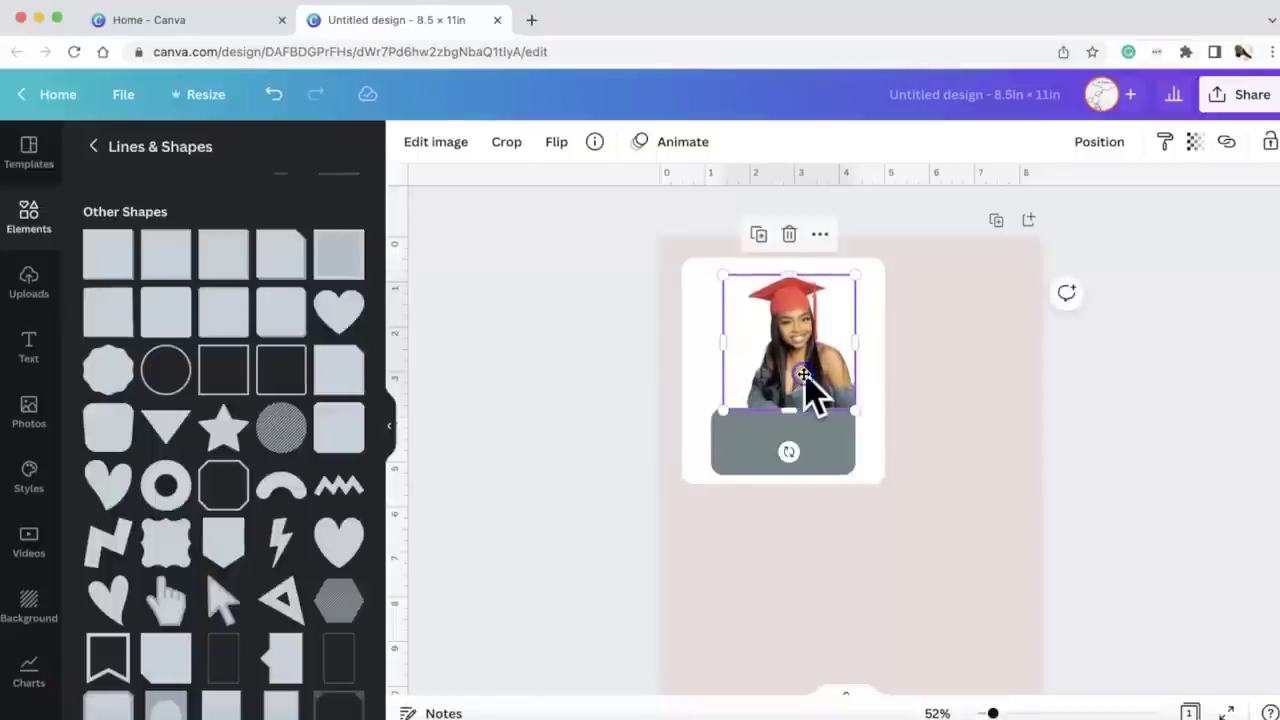
Step: Shift the grey rectangle slightly down, keeping it centred on the white card and touching the portrait
click(812, 458)
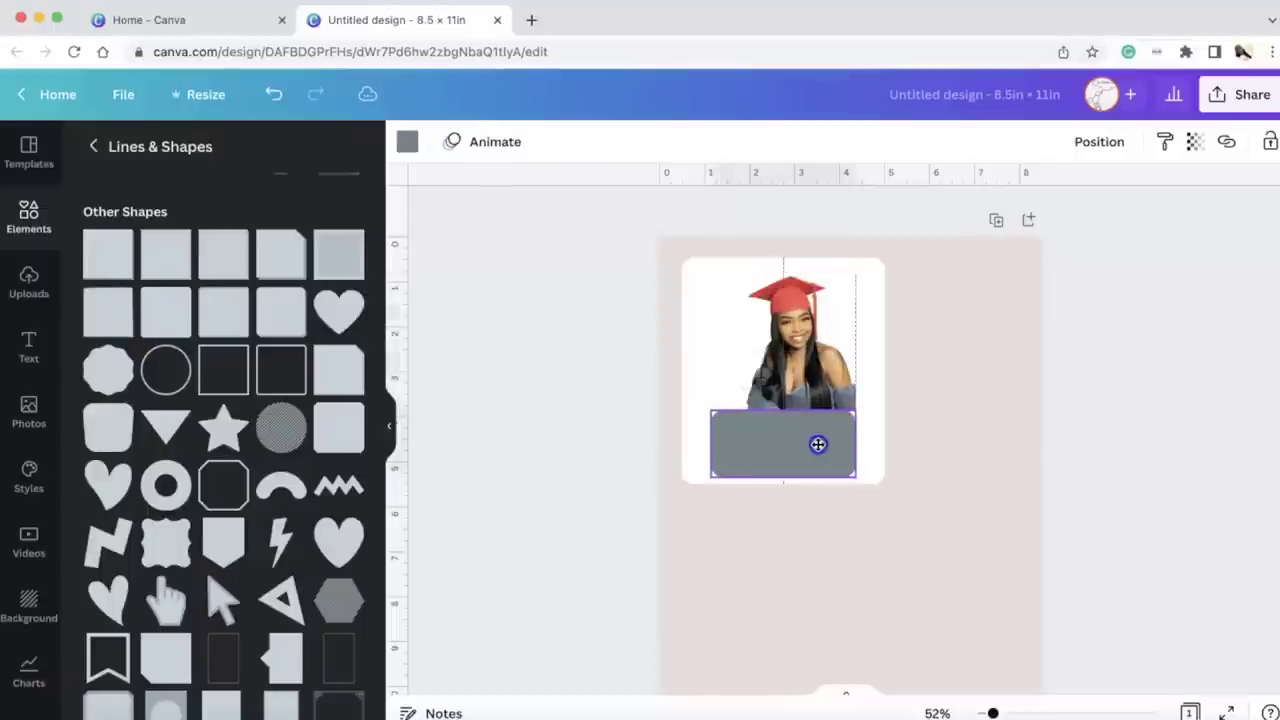
drag(819, 442, 786, 443)
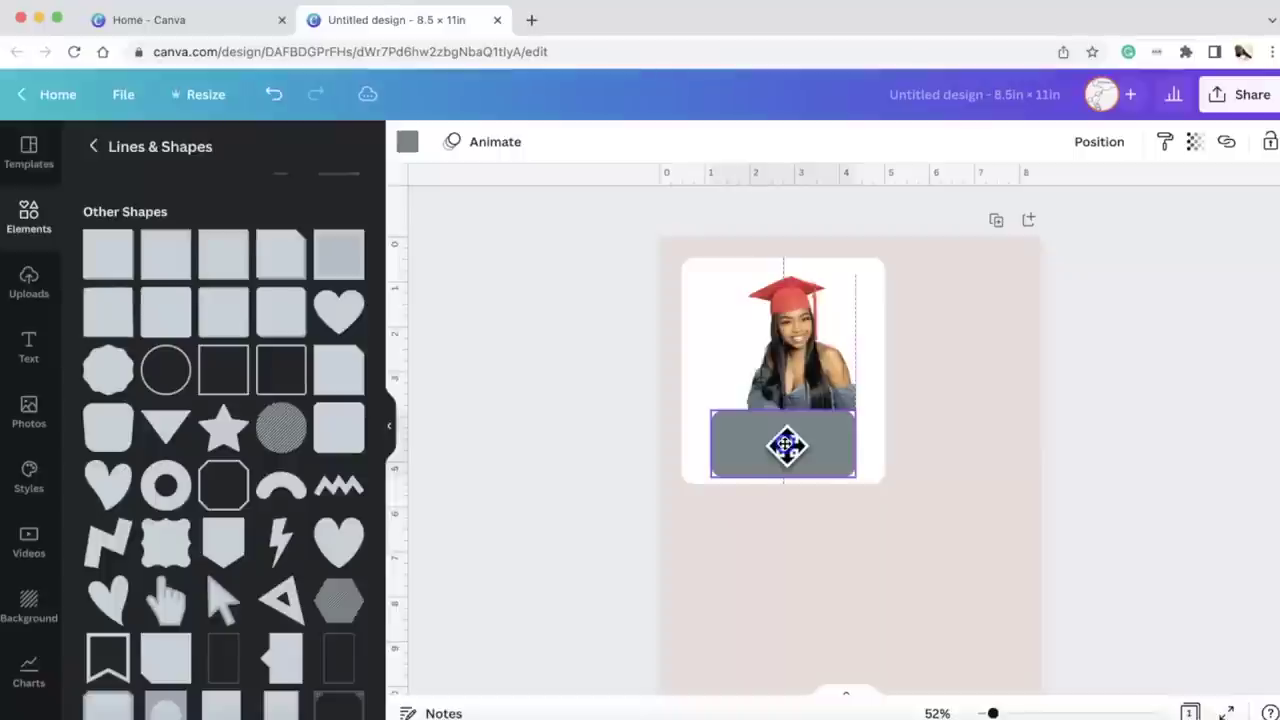
mouse_move(786, 446)
mouse_down()
mouse_move(811, 443)
mouse_move(790, 441)
mouse_move(794, 457)
mouse_up()
click(920, 537)
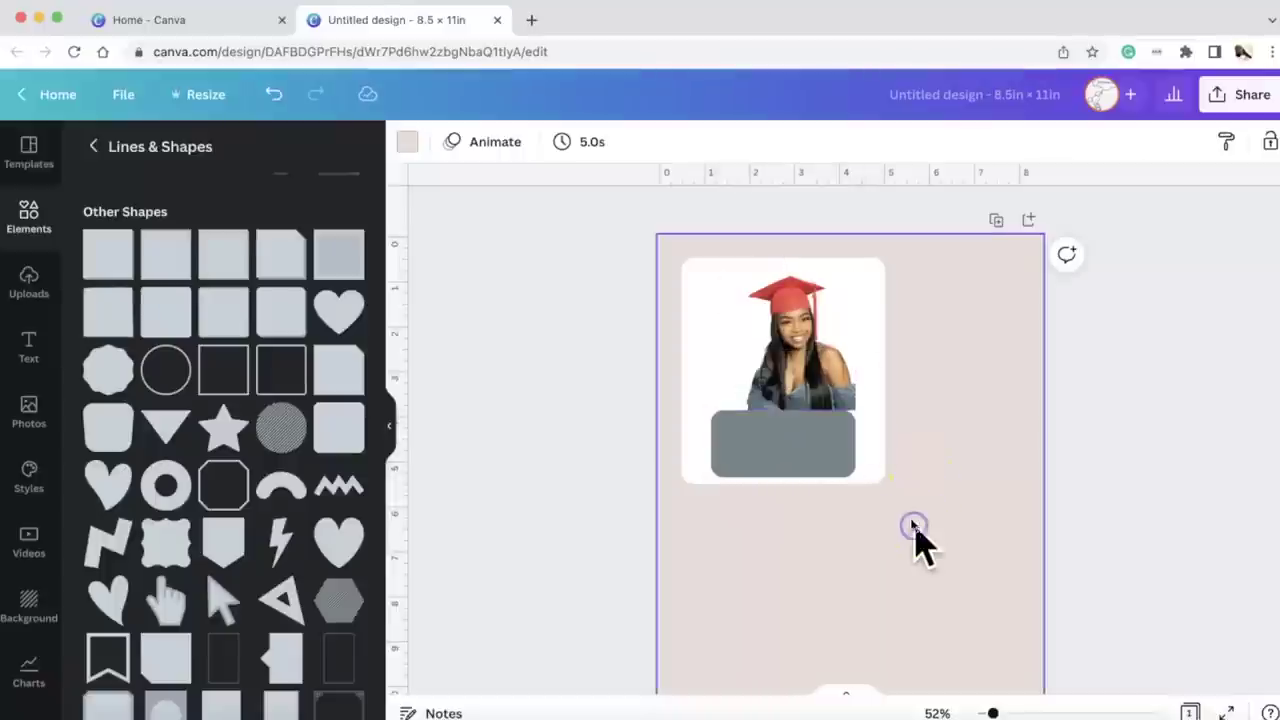
Step: Add a many-pointed starburst shape, scale it down and place it over the upper right of the portrait
scroll(166, 420, down, 4)
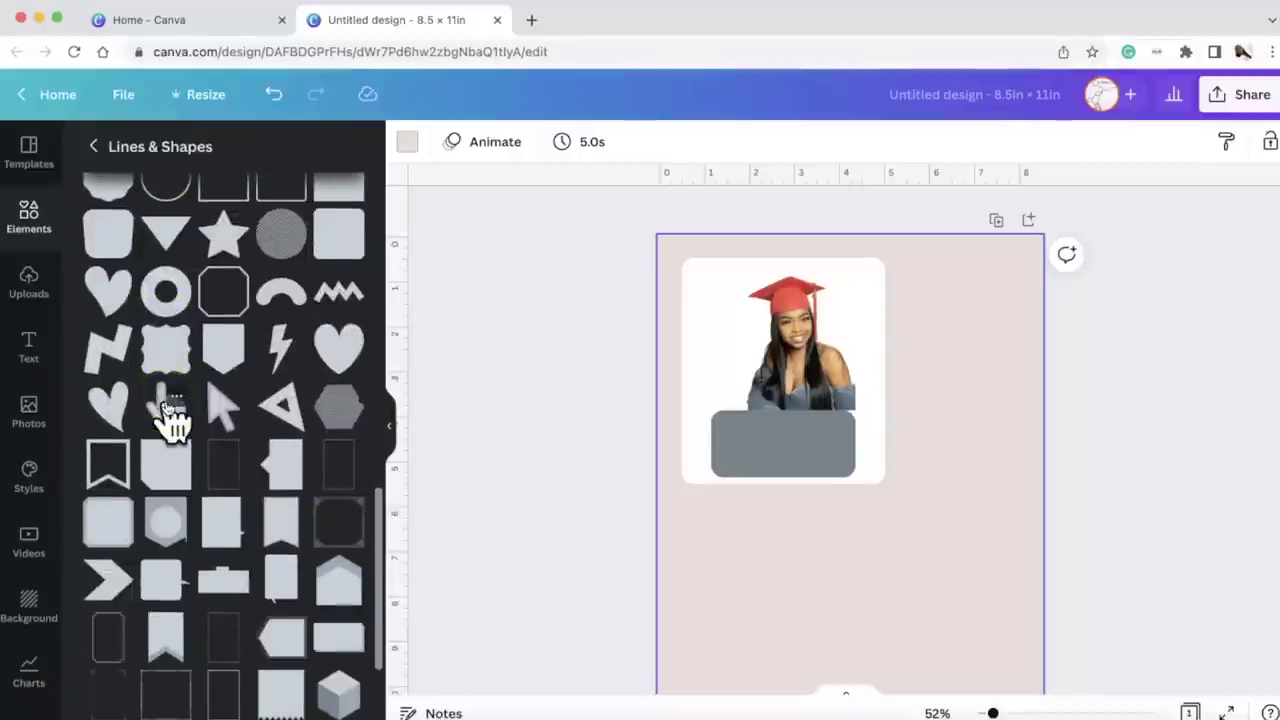
scroll(170, 420, up, 10)
scroll(170, 420, down, 5)
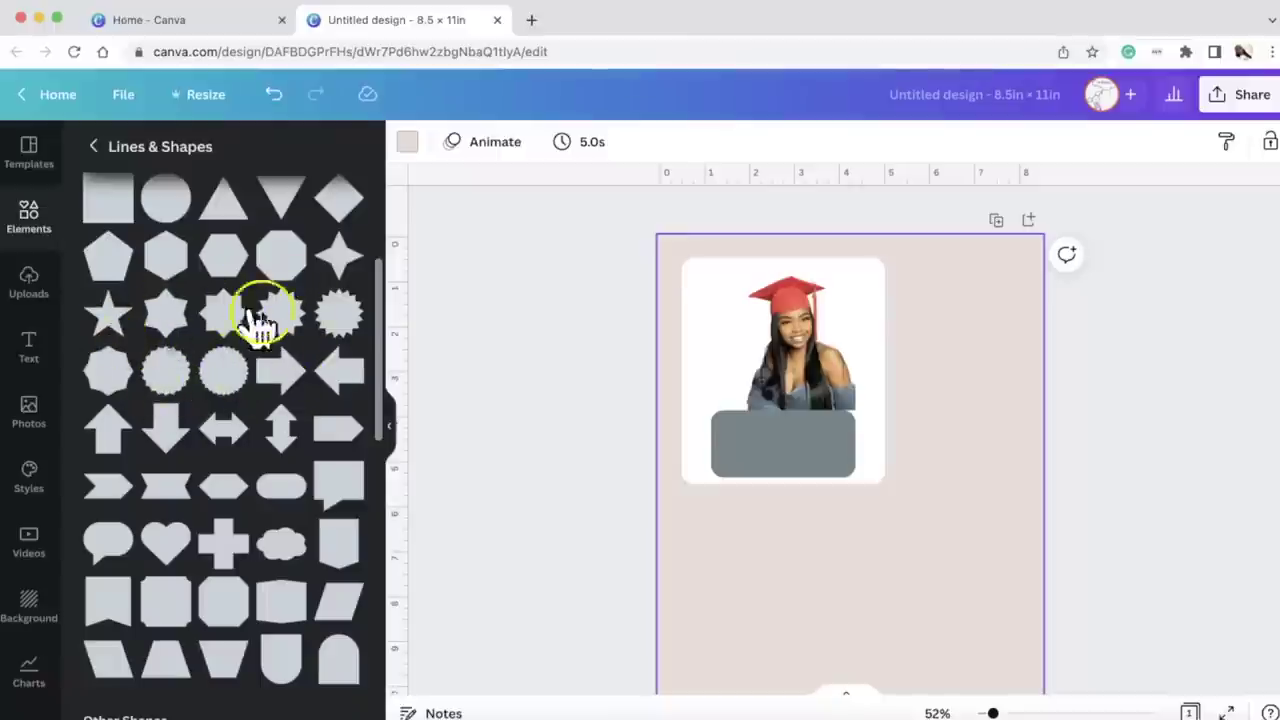
click(337, 310)
drag(847, 496, 845, 337)
drag(900, 390, 849, 332)
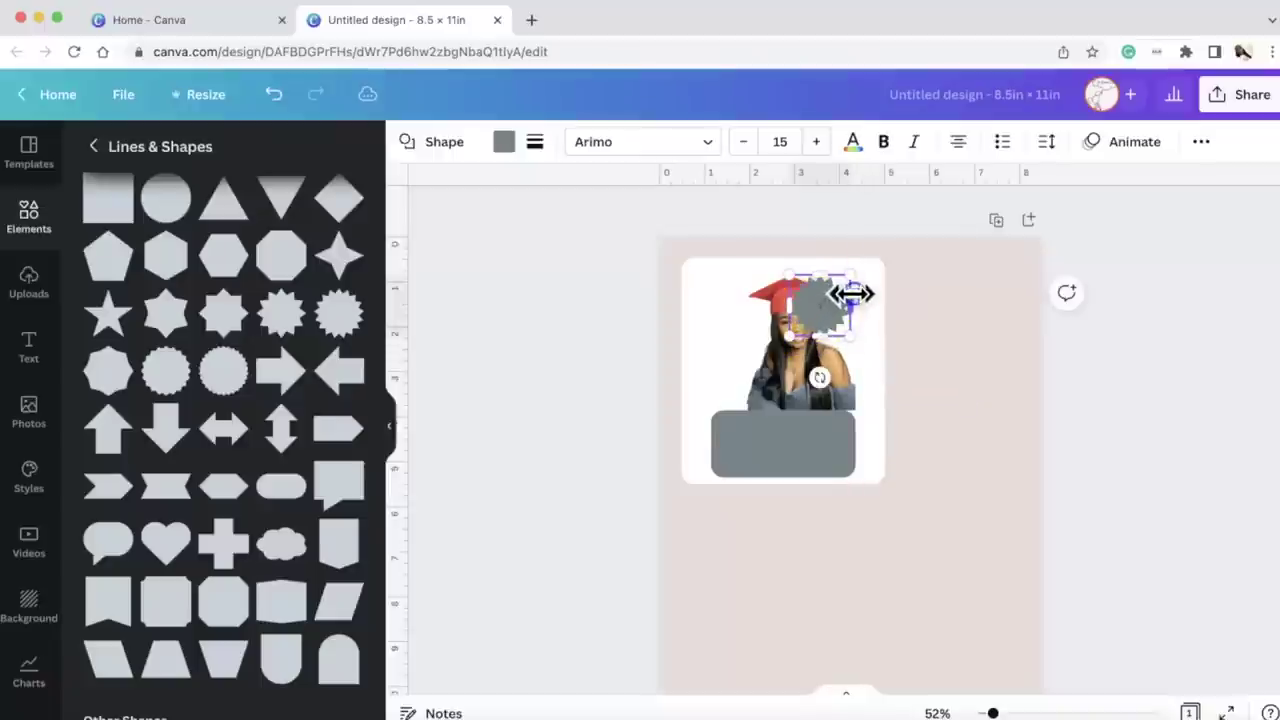
Step: Flip the portrait horizontally and move it toward the left side of the white card
click(765, 398)
click(556, 143)
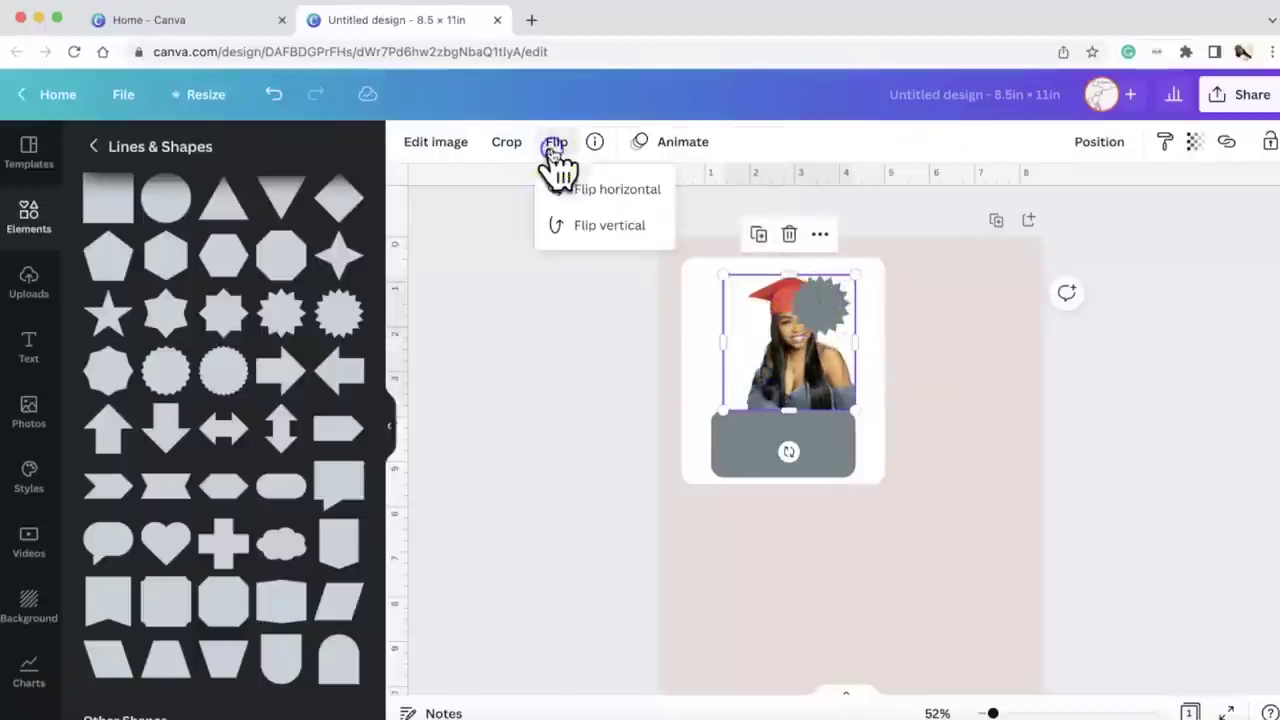
click(569, 190)
drag(777, 366, 756, 358)
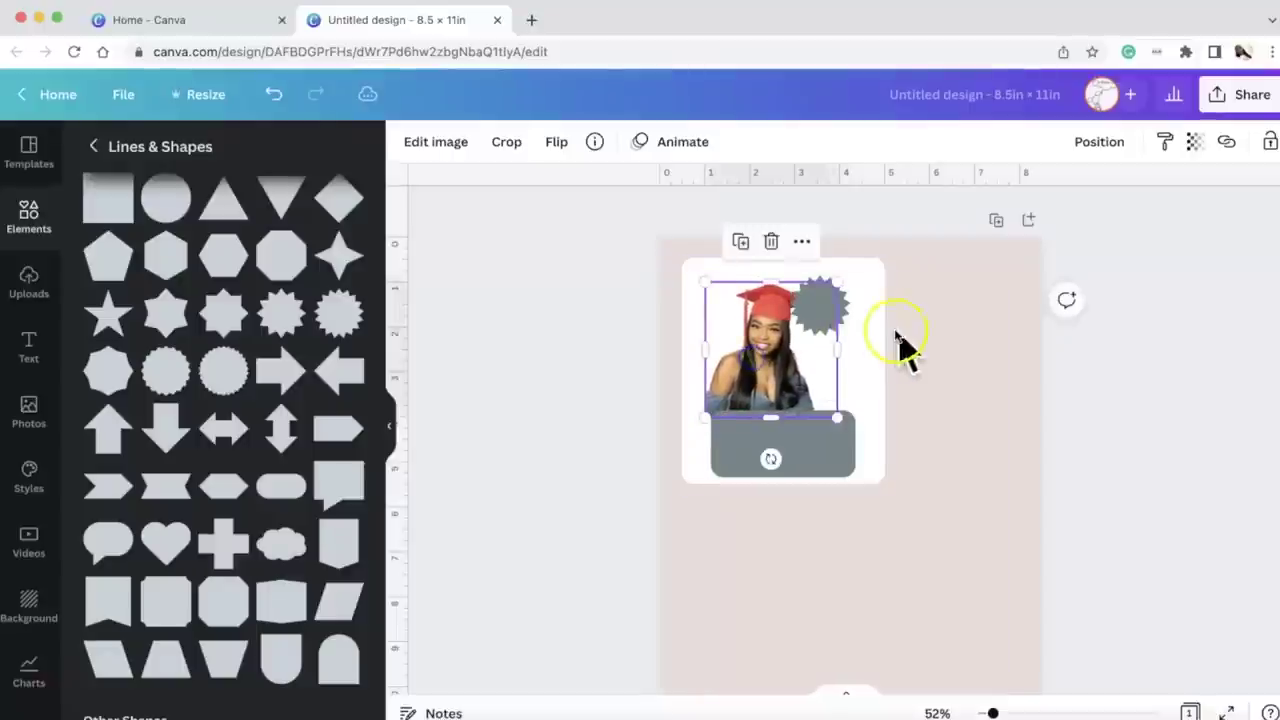
click(905, 352)
Step: Move the starburst into the white card's upper-right corner and fill it with the light red from the photo colours
drag(826, 308, 857, 296)
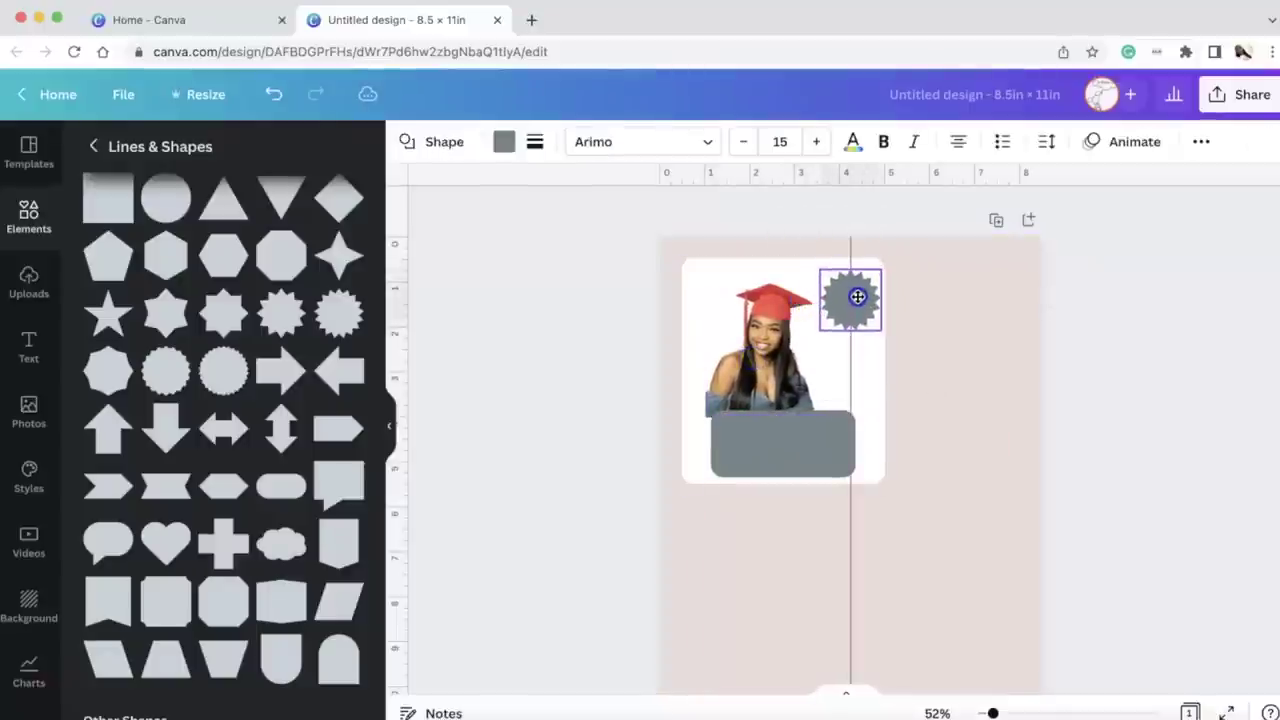
drag(851, 296, 852, 297)
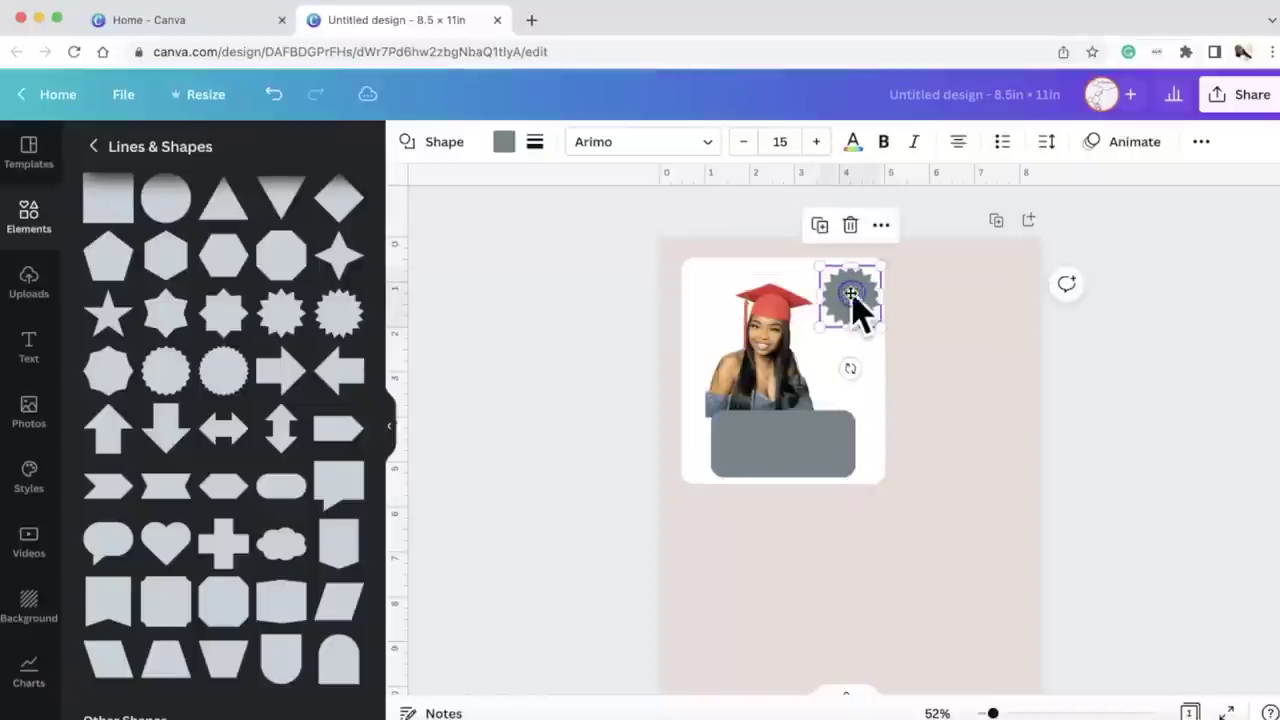
click(504, 141)
scroll(285, 420, down, 3)
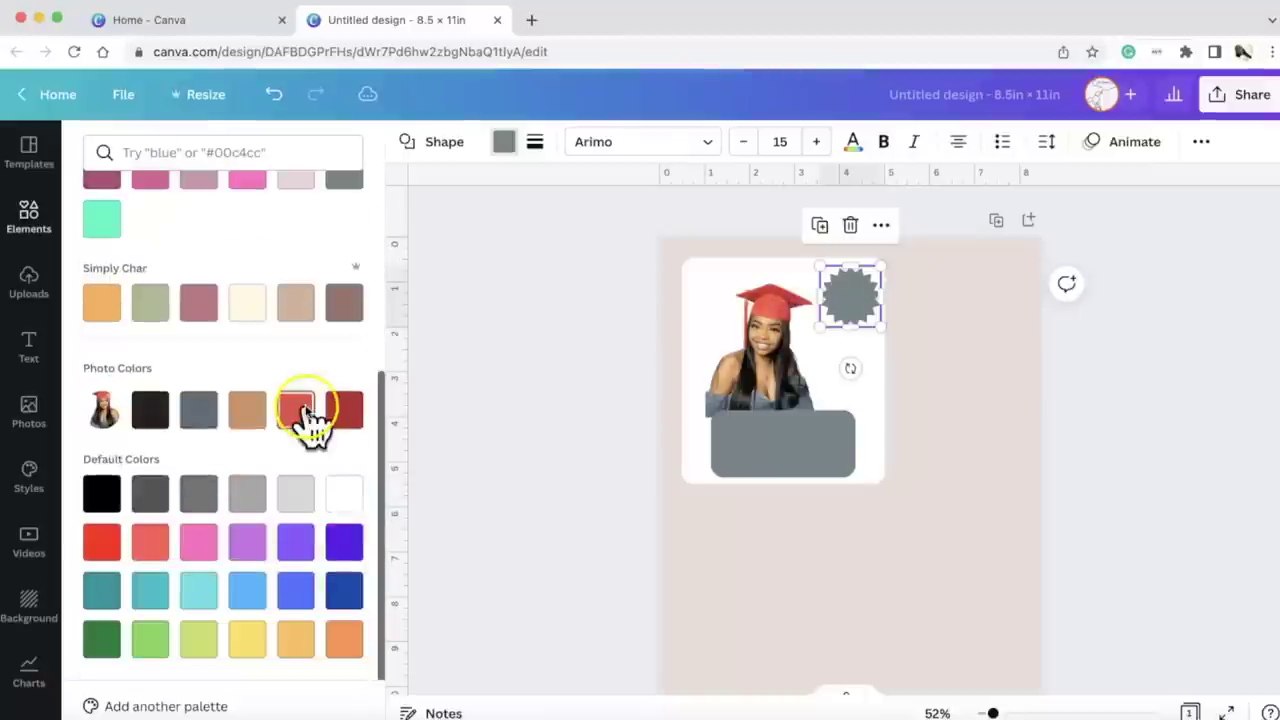
click(309, 418)
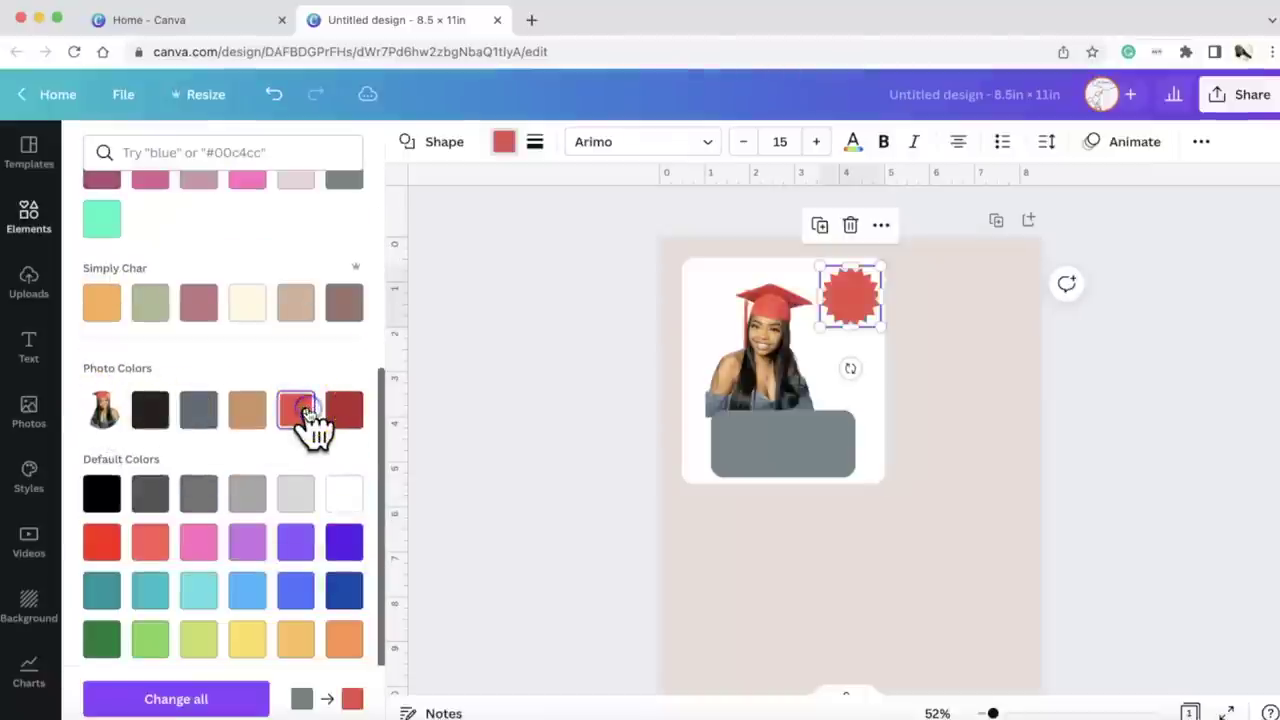
click(745, 615)
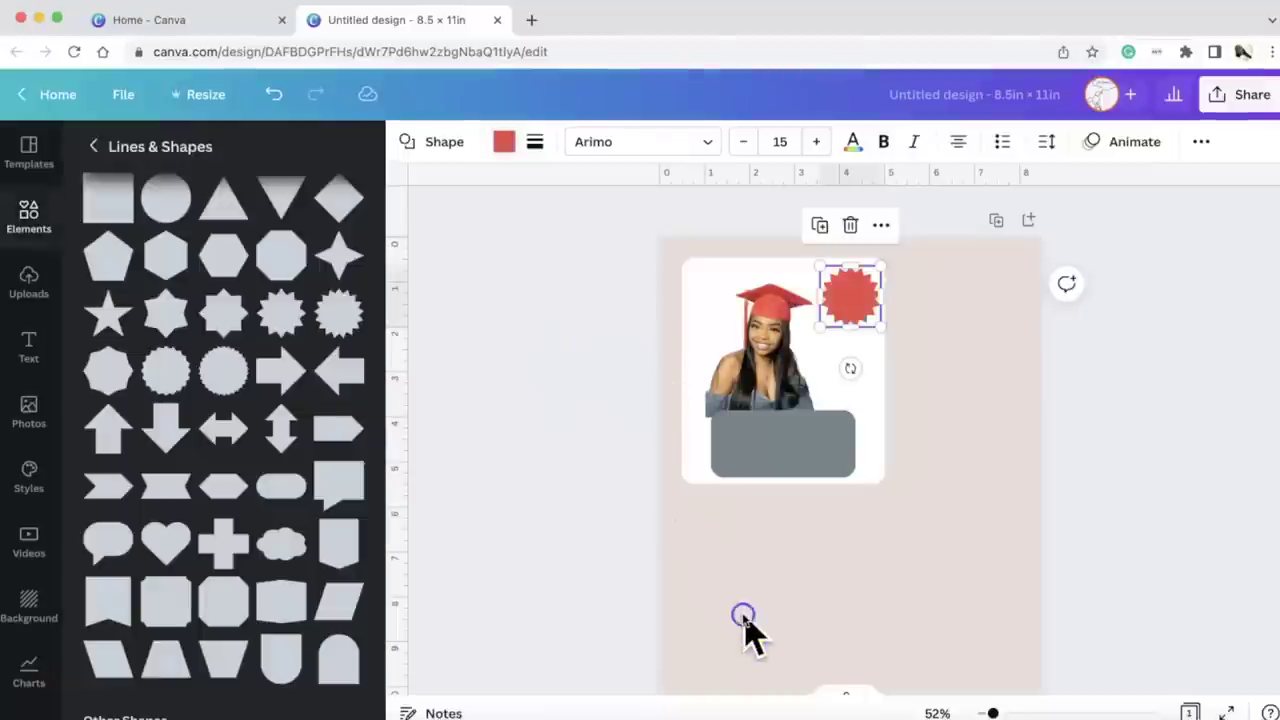
Step: Add the body text "$100", narrow its box, enlarge it to size 33.4 and place it over the red starburst
click(29, 350)
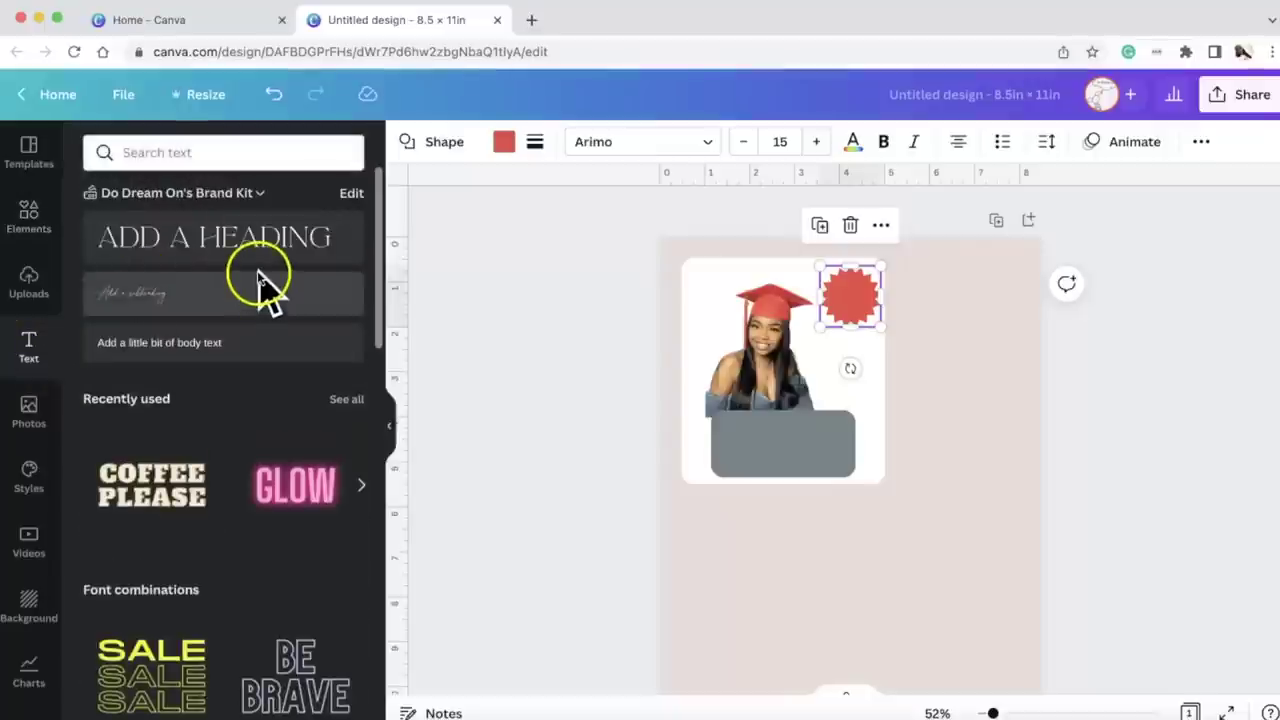
click(229, 345)
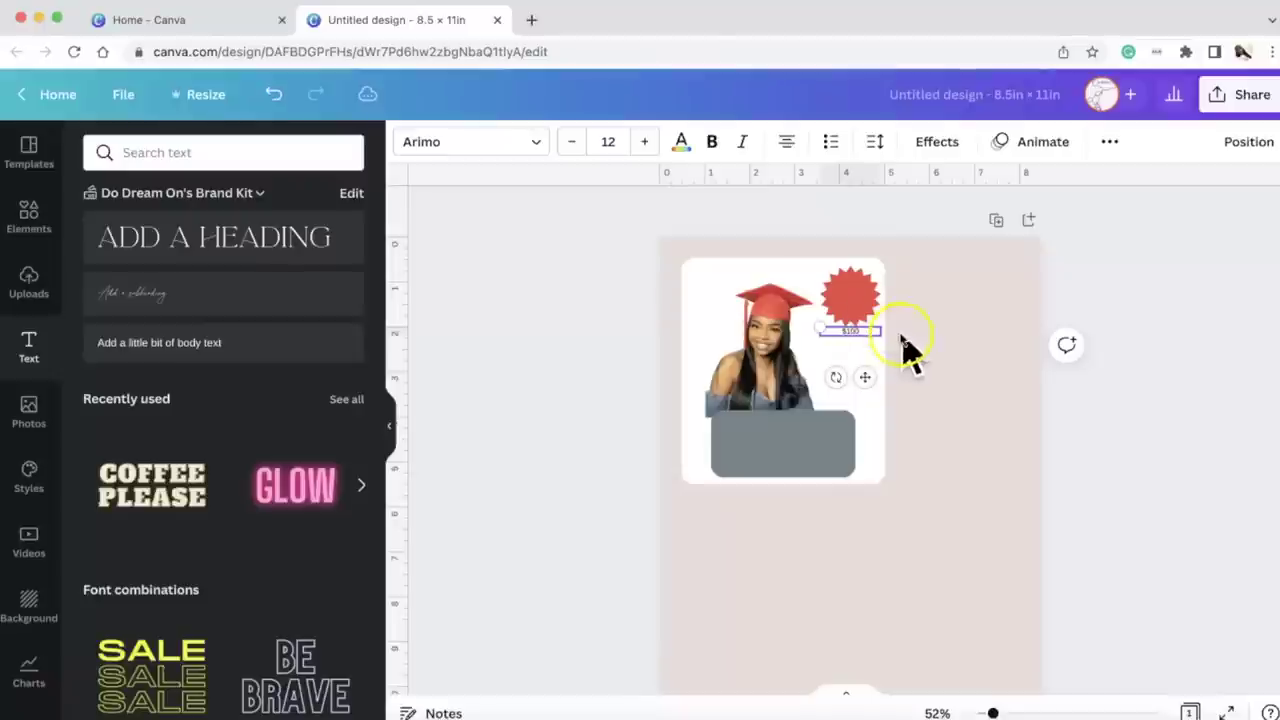
drag(864, 329, 843, 326)
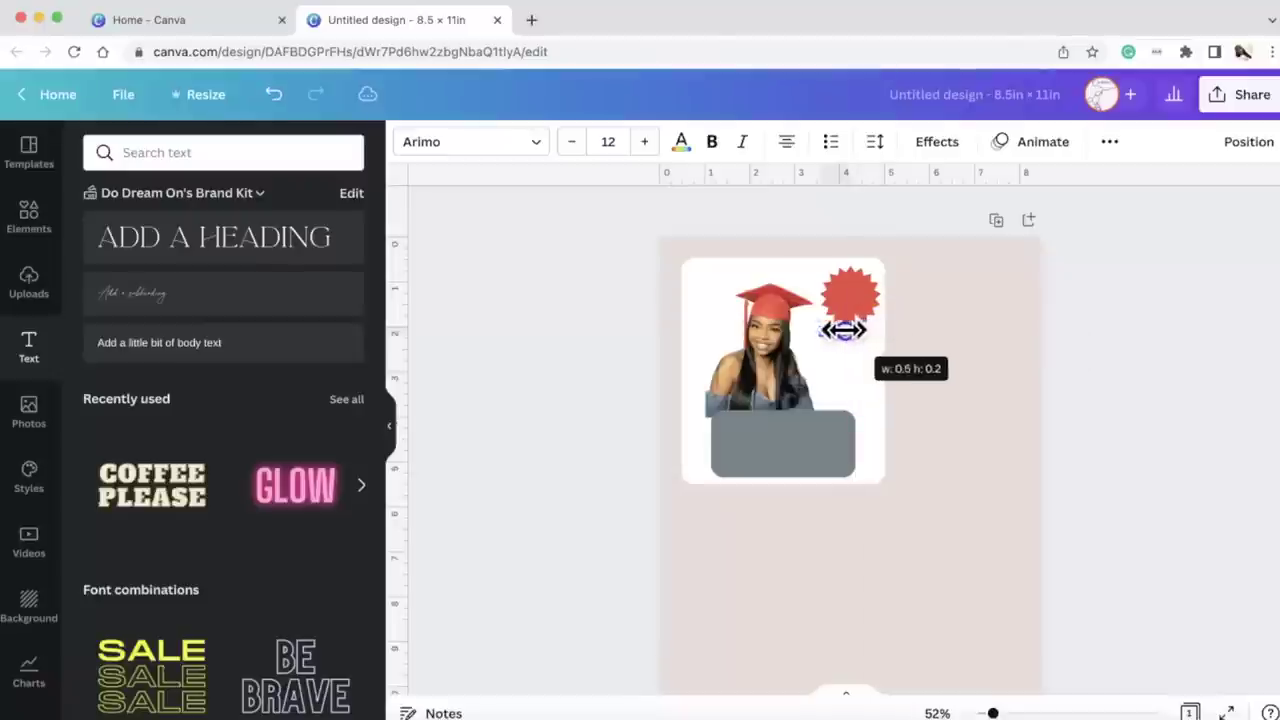
click(938, 366)
click(829, 333)
drag(831, 319, 878, 306)
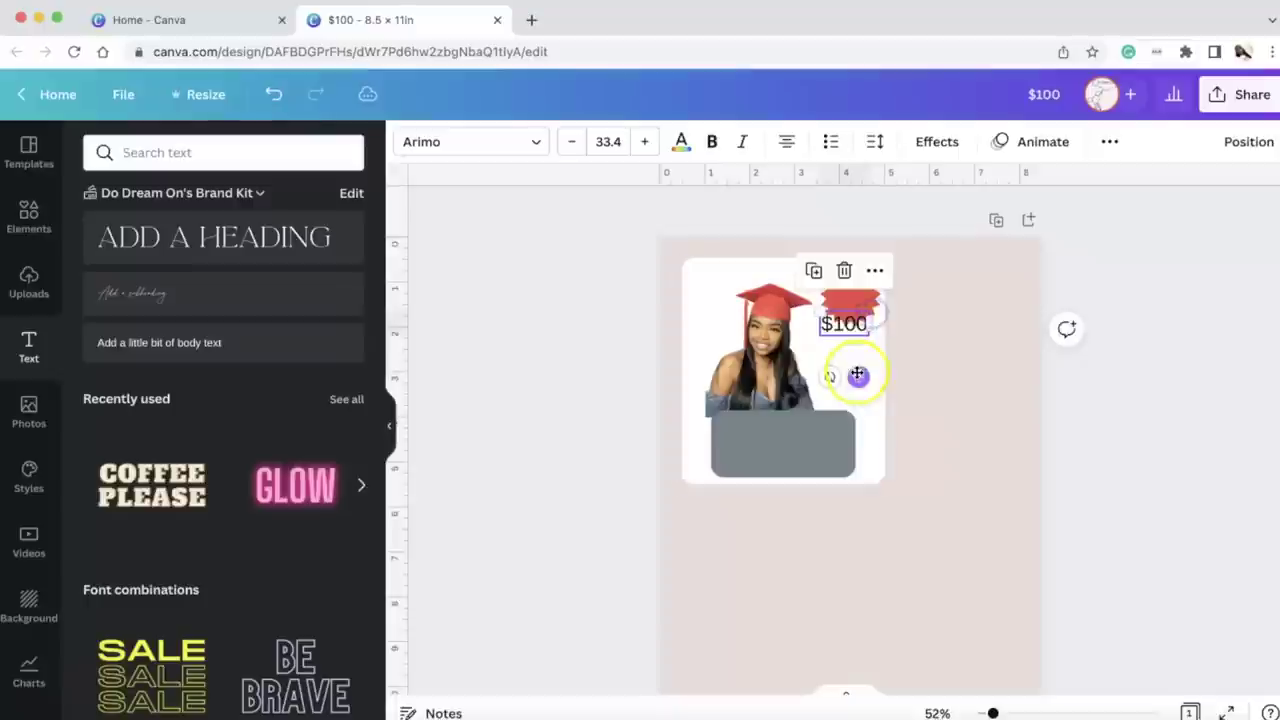
click(857, 343)
click(846, 316)
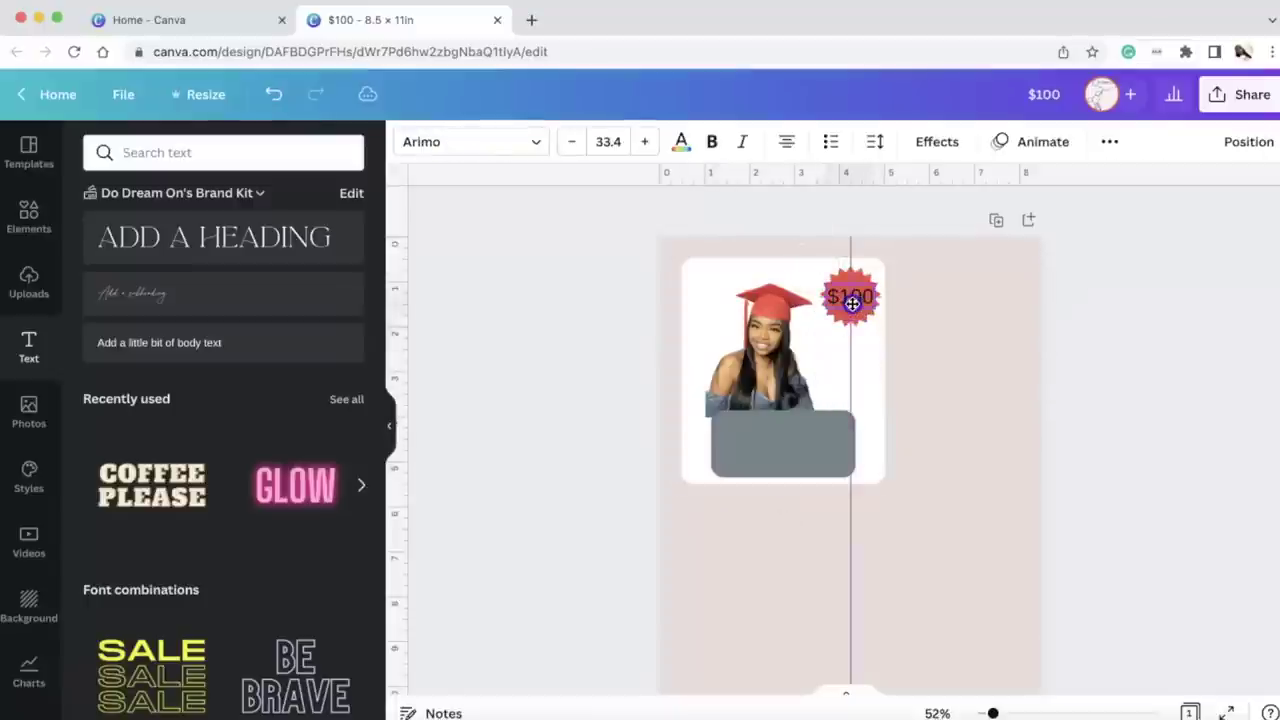
drag(852, 302, 852, 302)
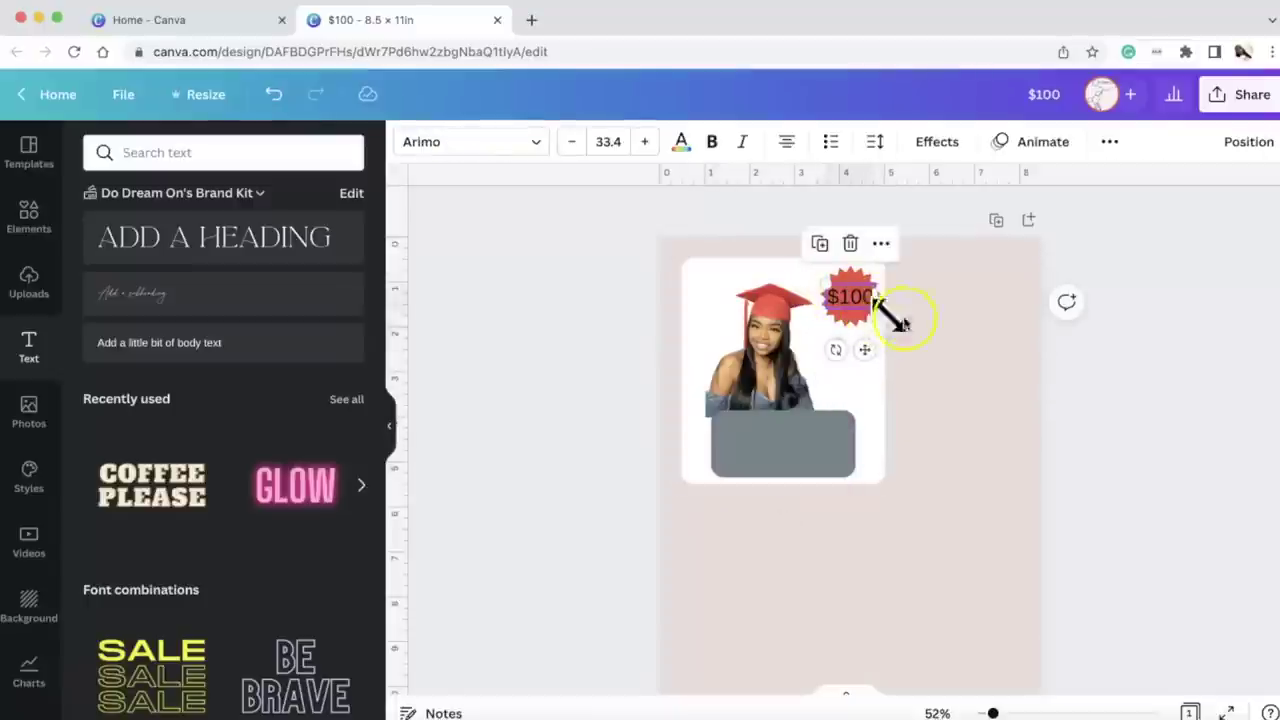
Step: Scale the $100 text down to size 29.2 and centre it inside the red starburst
click(929, 337)
click(871, 320)
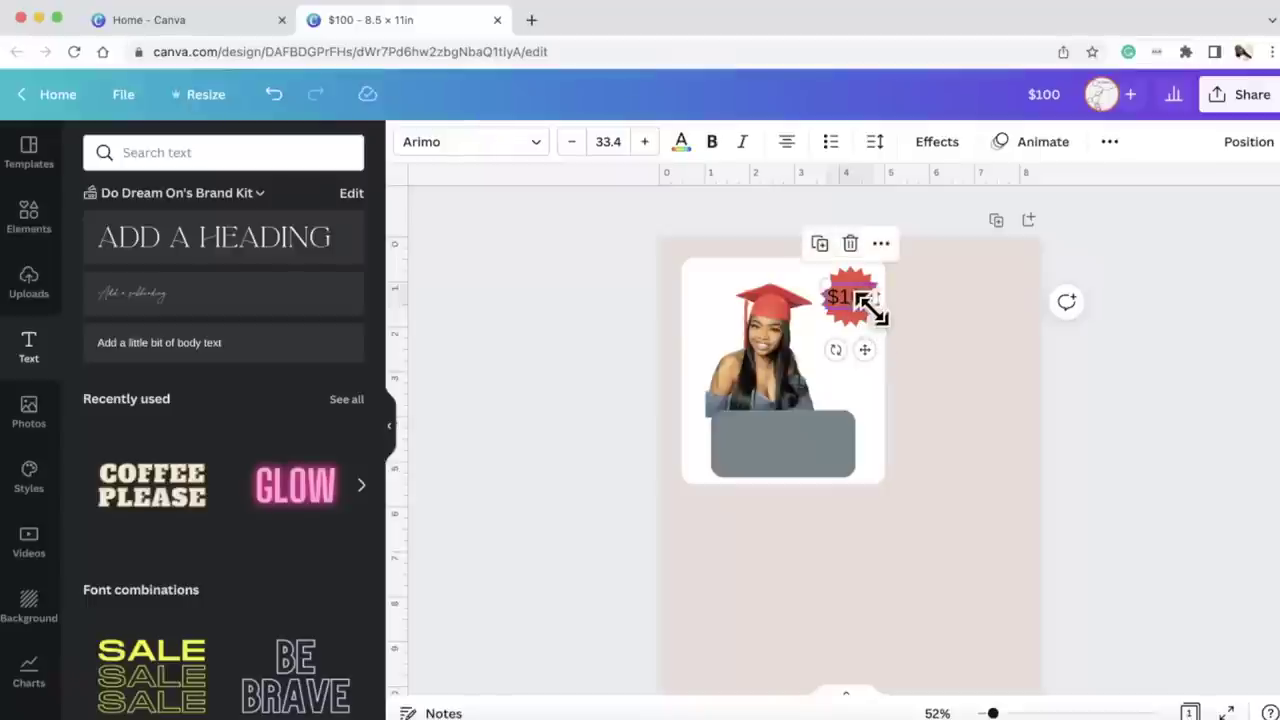
drag(862, 305, 858, 298)
click(945, 373)
click(951, 466)
click(855, 300)
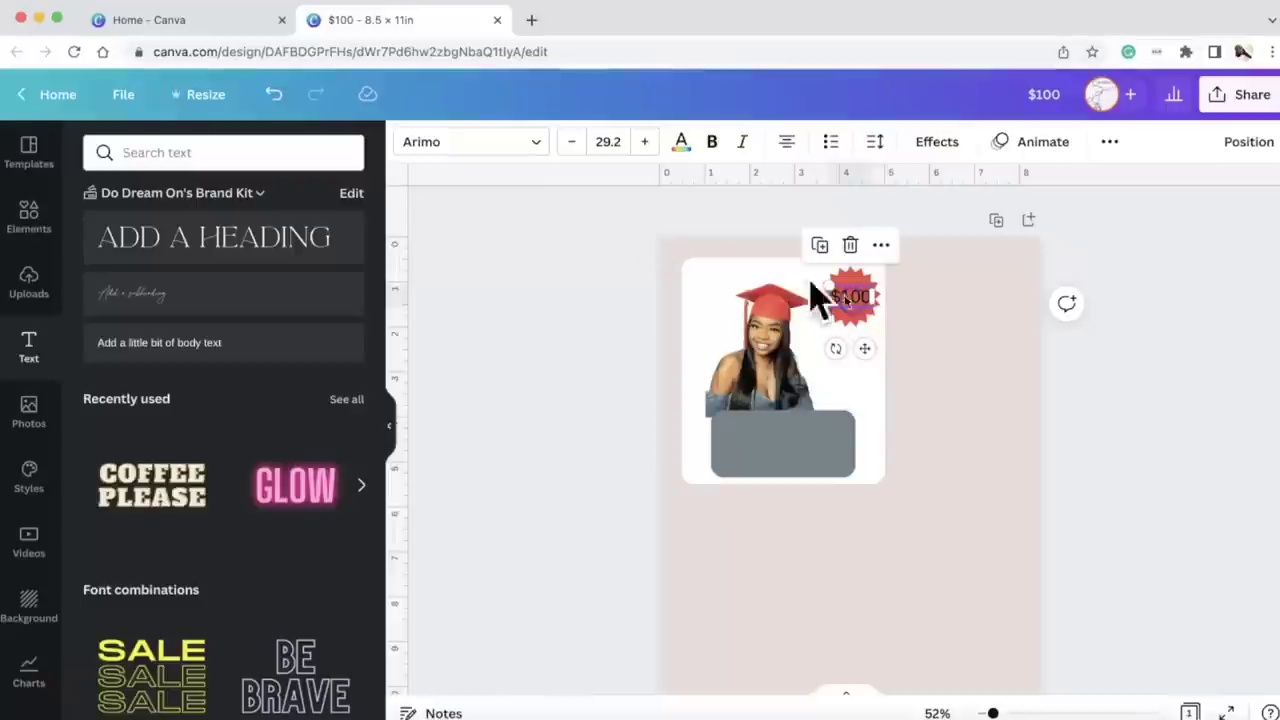
click(672, 188)
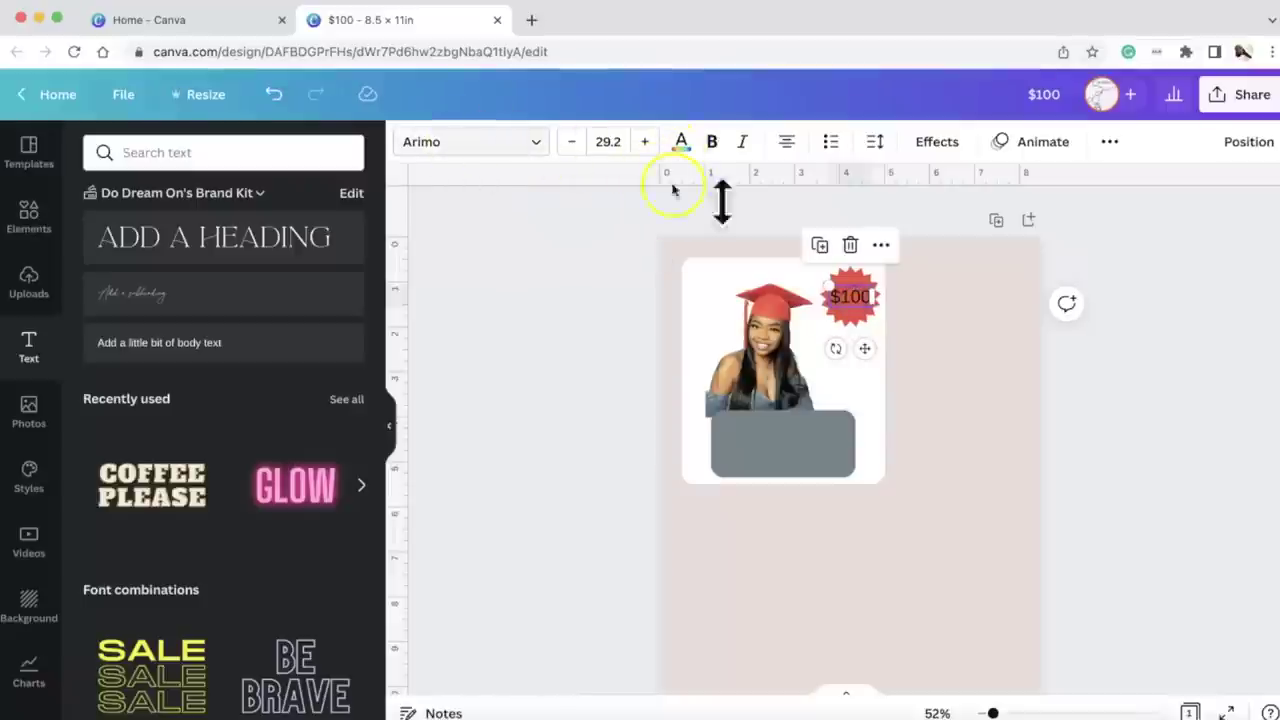
click(951, 440)
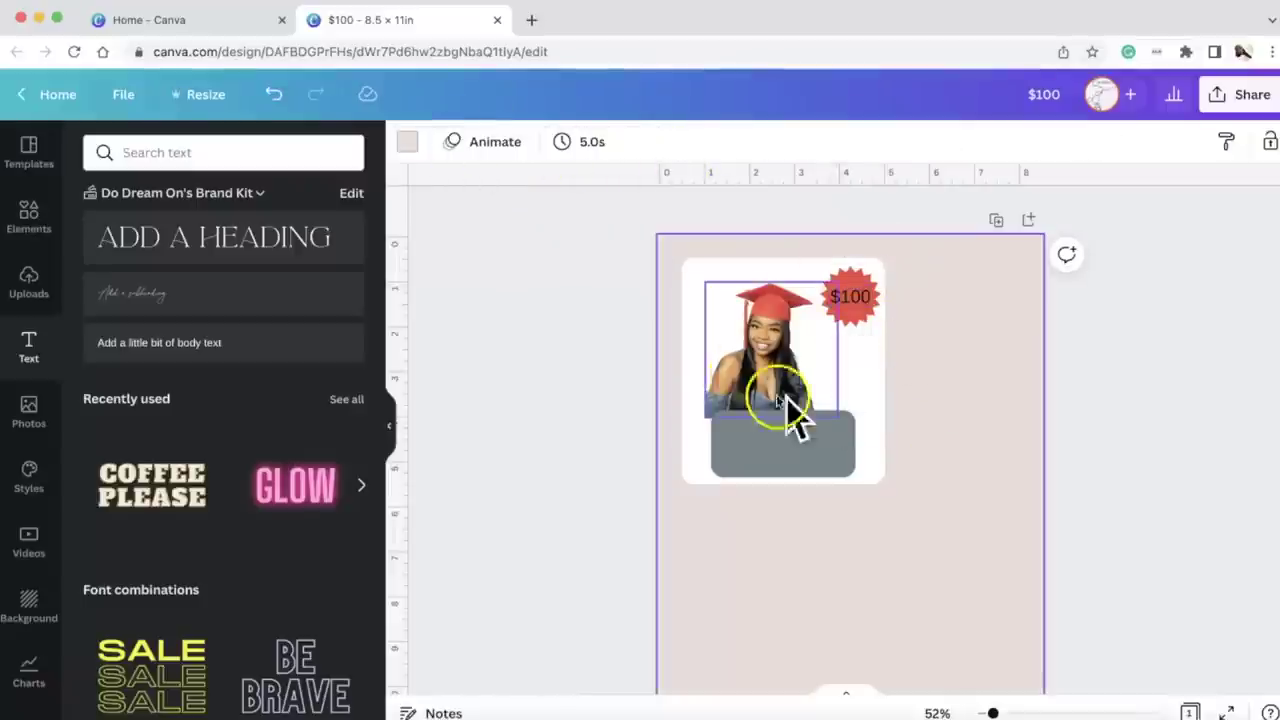
Step: Scale the portrait down and align it with the grey panel's left edge, resting on the panel's top
click(740, 348)
drag(707, 283, 729, 307)
drag(787, 368, 770, 368)
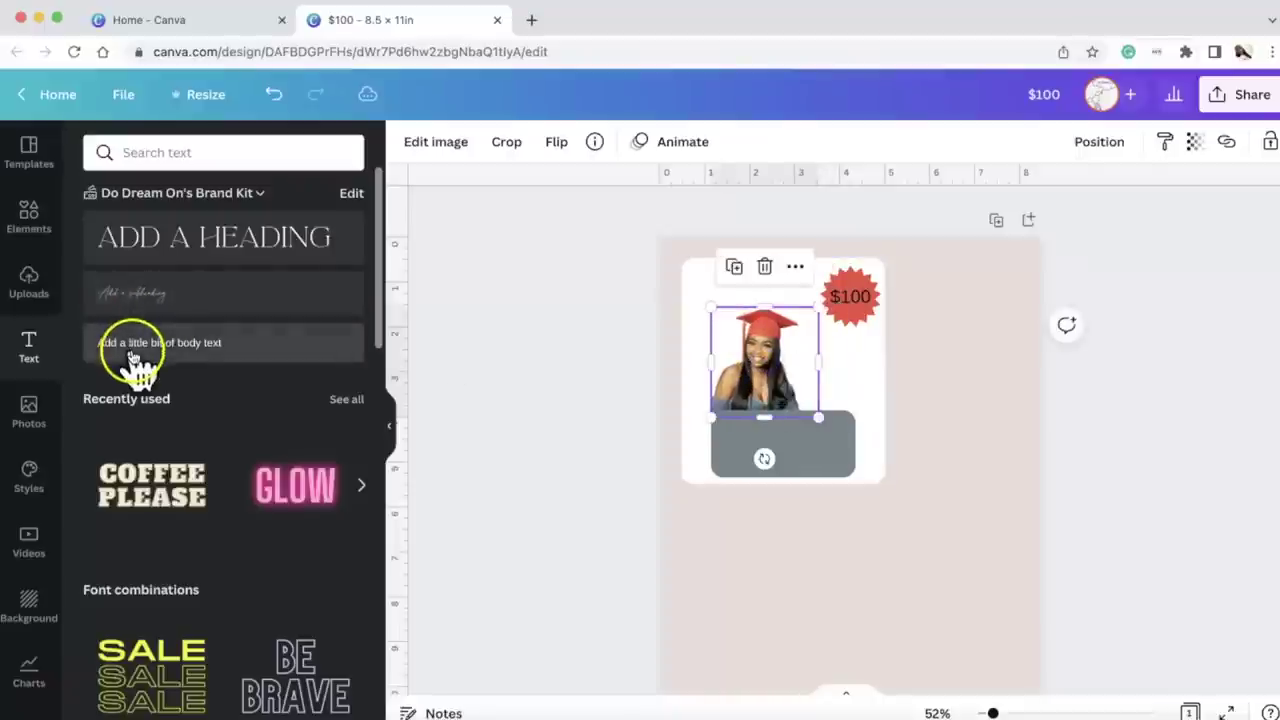
Step: Duplicate the $100 text and move the copy above the graduation cap
click(858, 298)
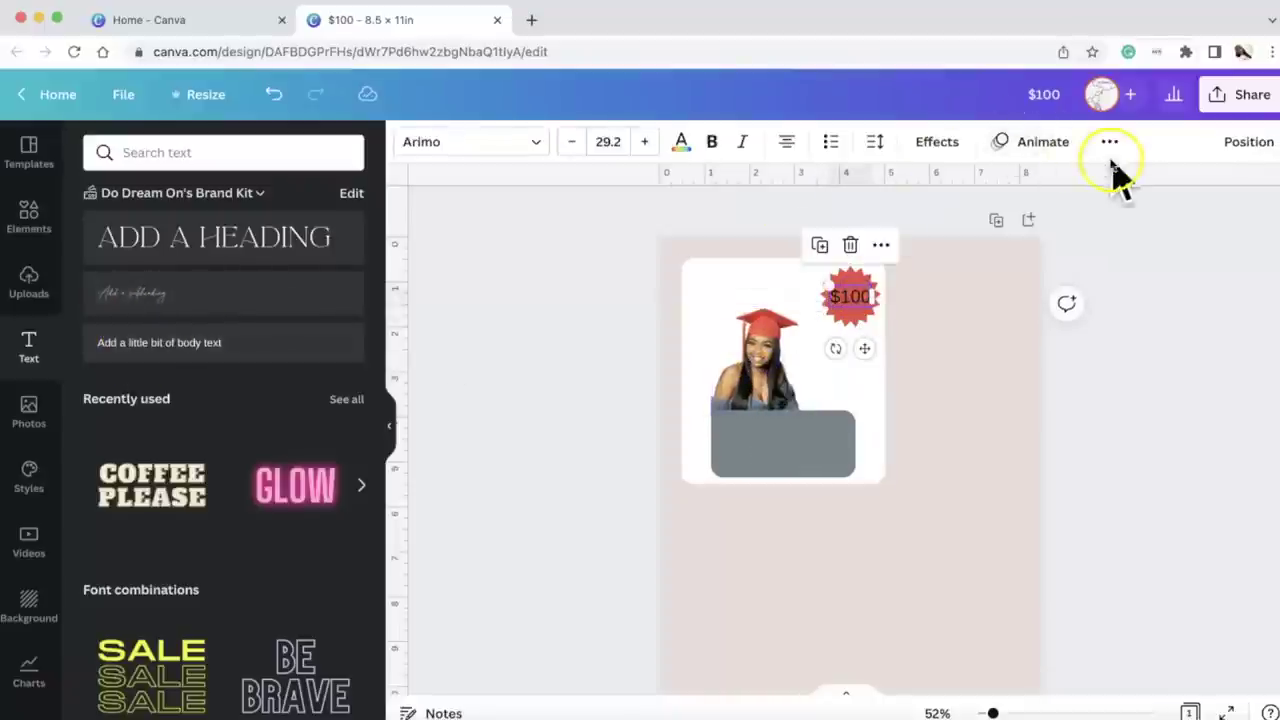
click(828, 252)
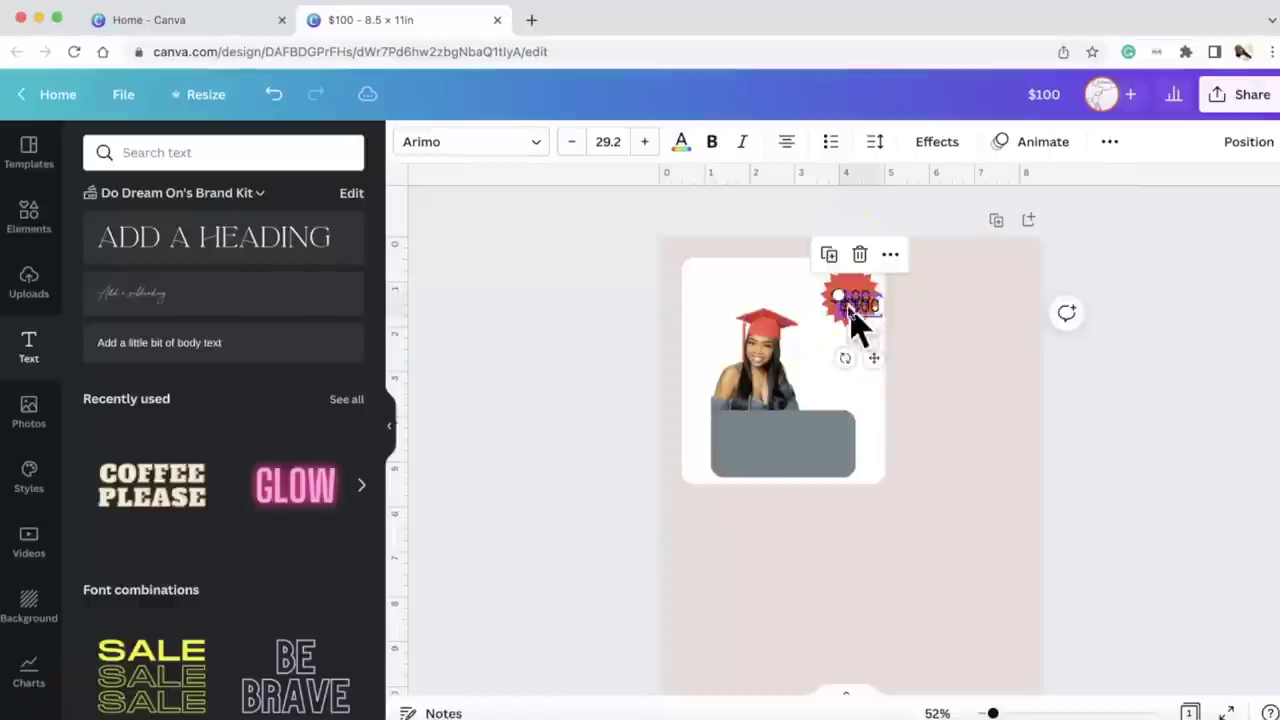
drag(851, 296, 752, 297)
double_click(752, 287)
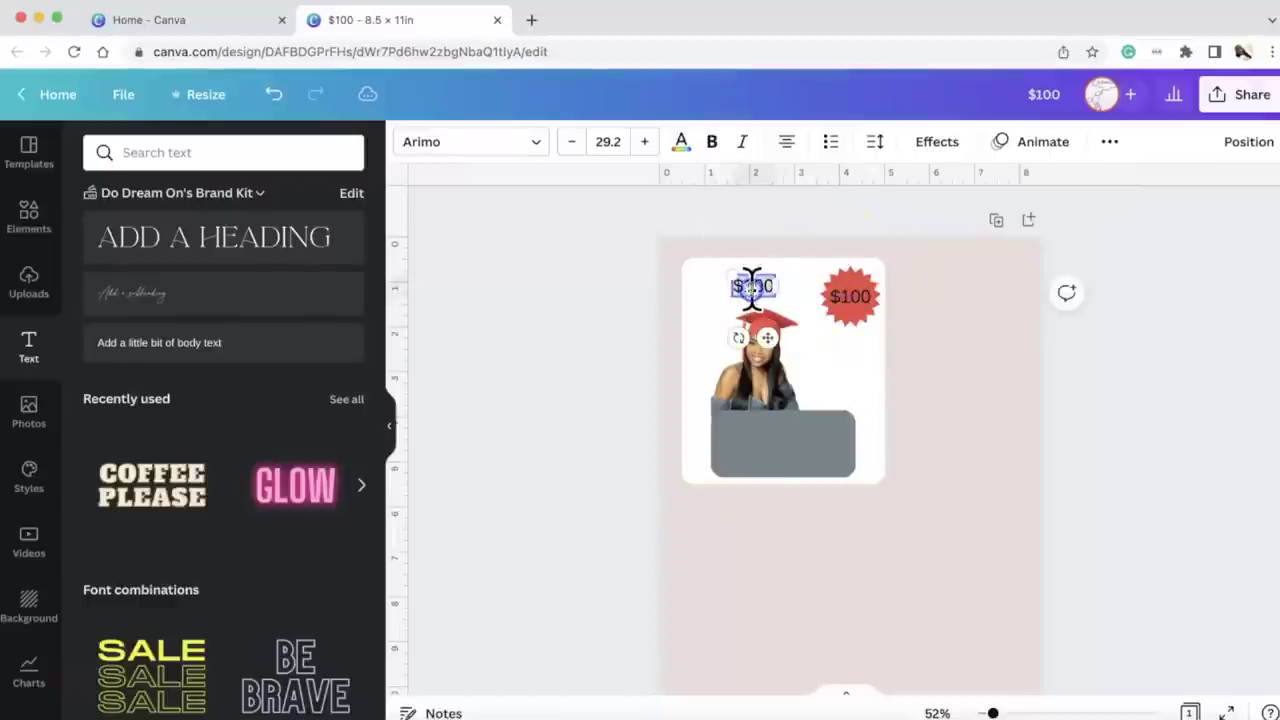
Step: Search the design elements for "Congrats"
click(29, 212)
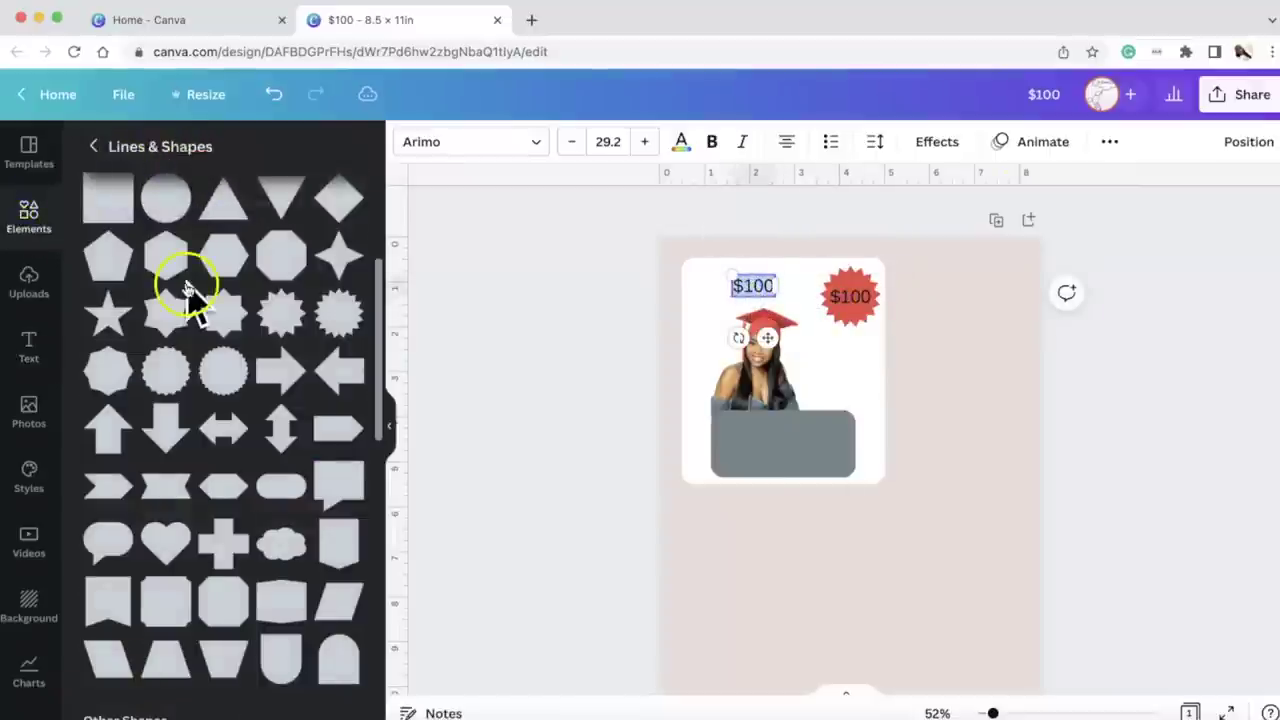
click(93, 148)
click(207, 158)
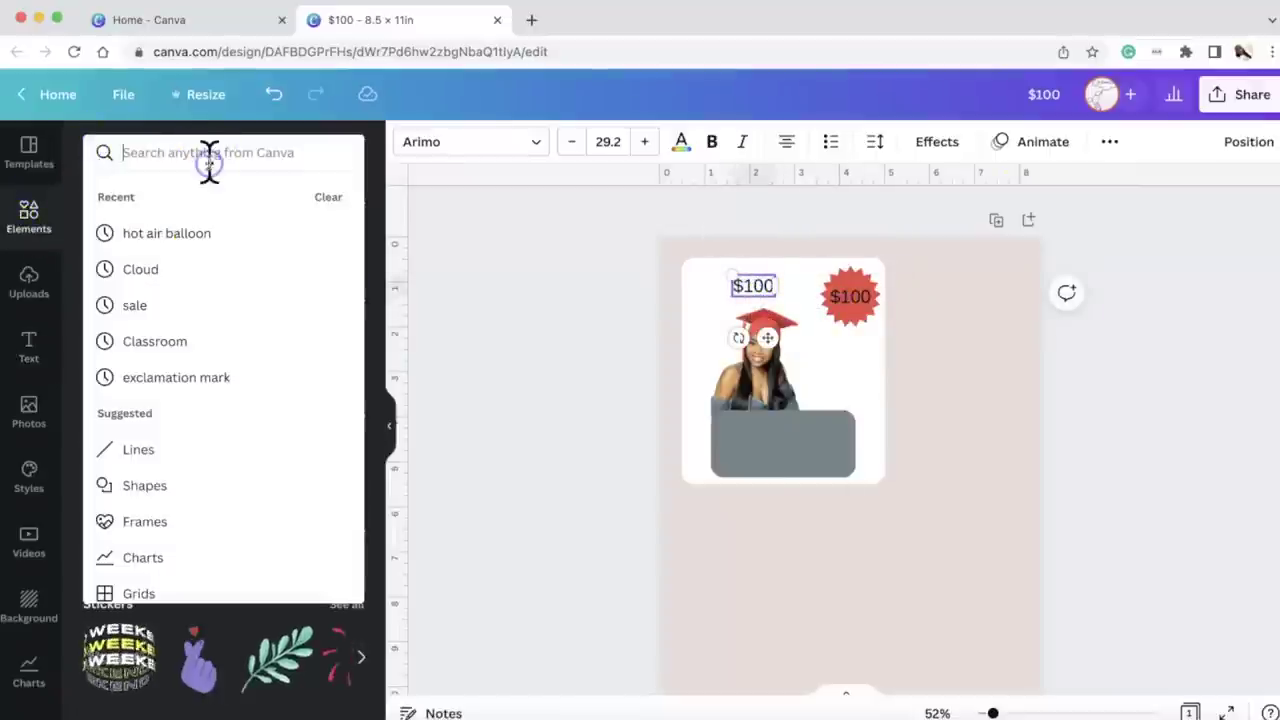
text(Cograt)
key(BackSpace)
key(BackSpace)
key(BackSpace)
key(BackSpace)
text(ngrats)
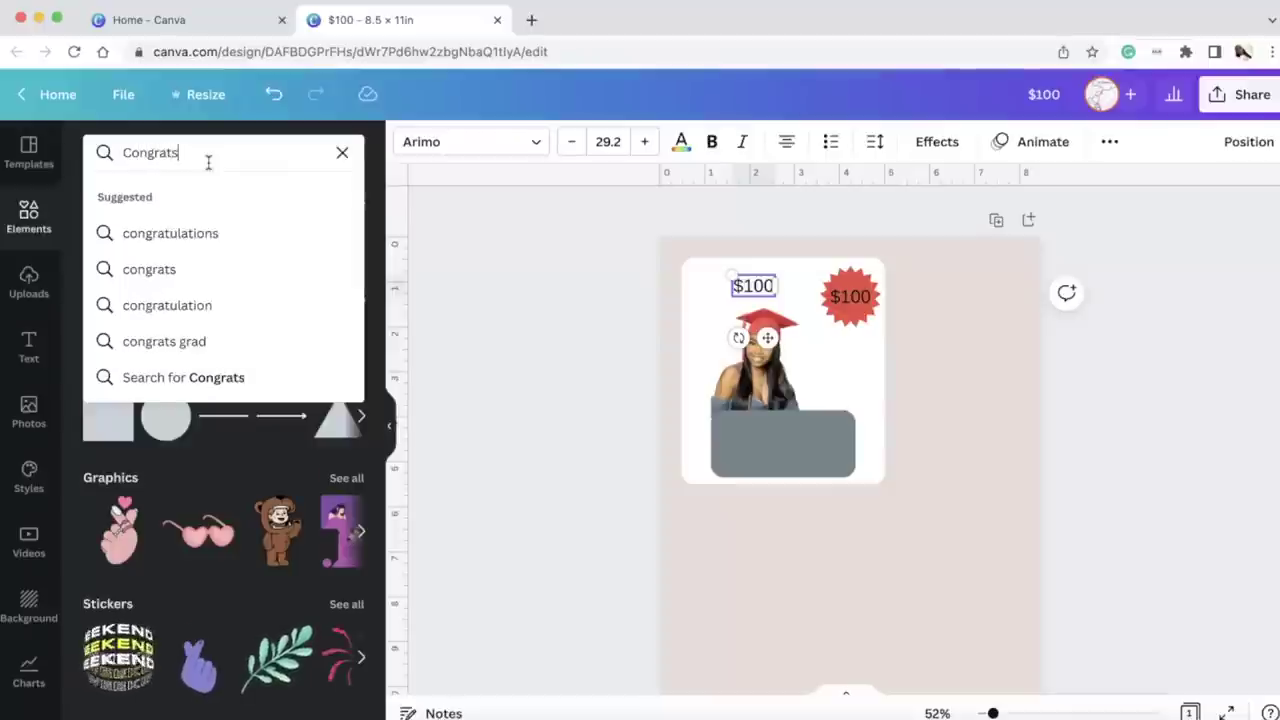
key(Return)
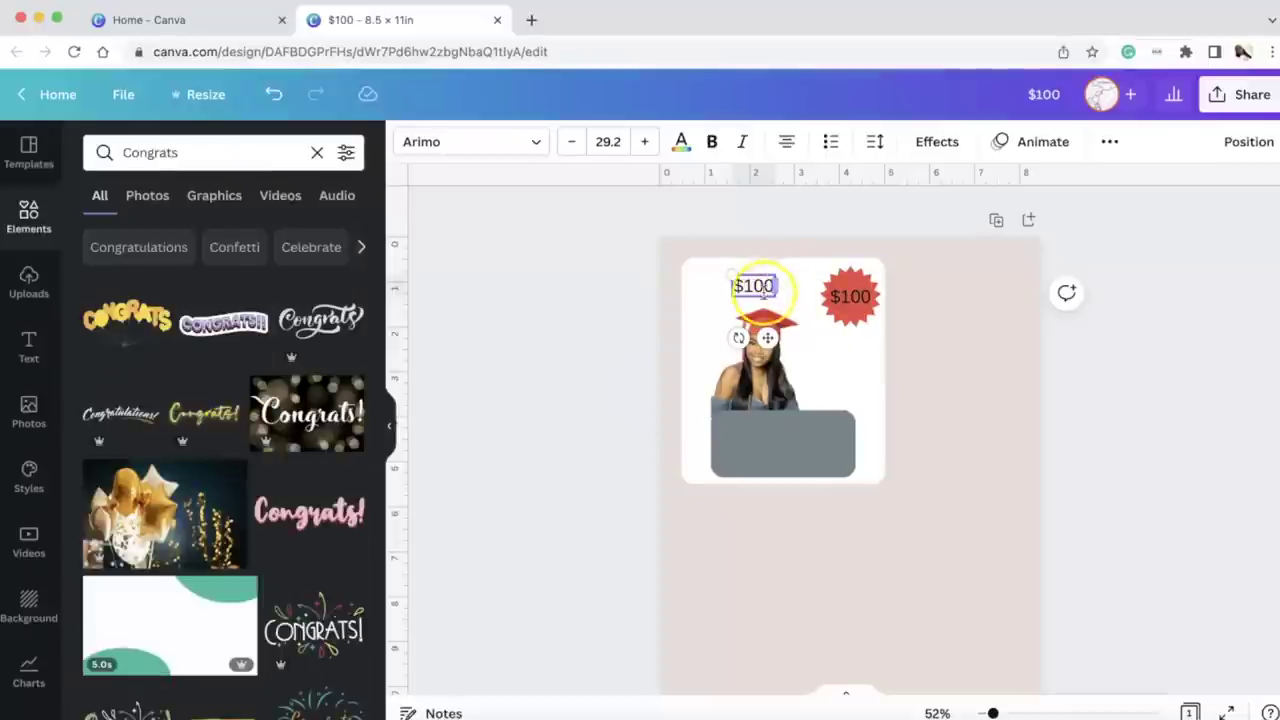
Step: Move the duplicate $100 text down over the right edge of the grey panel
click(849, 414)
click(763, 294)
drag(763, 294, 863, 454)
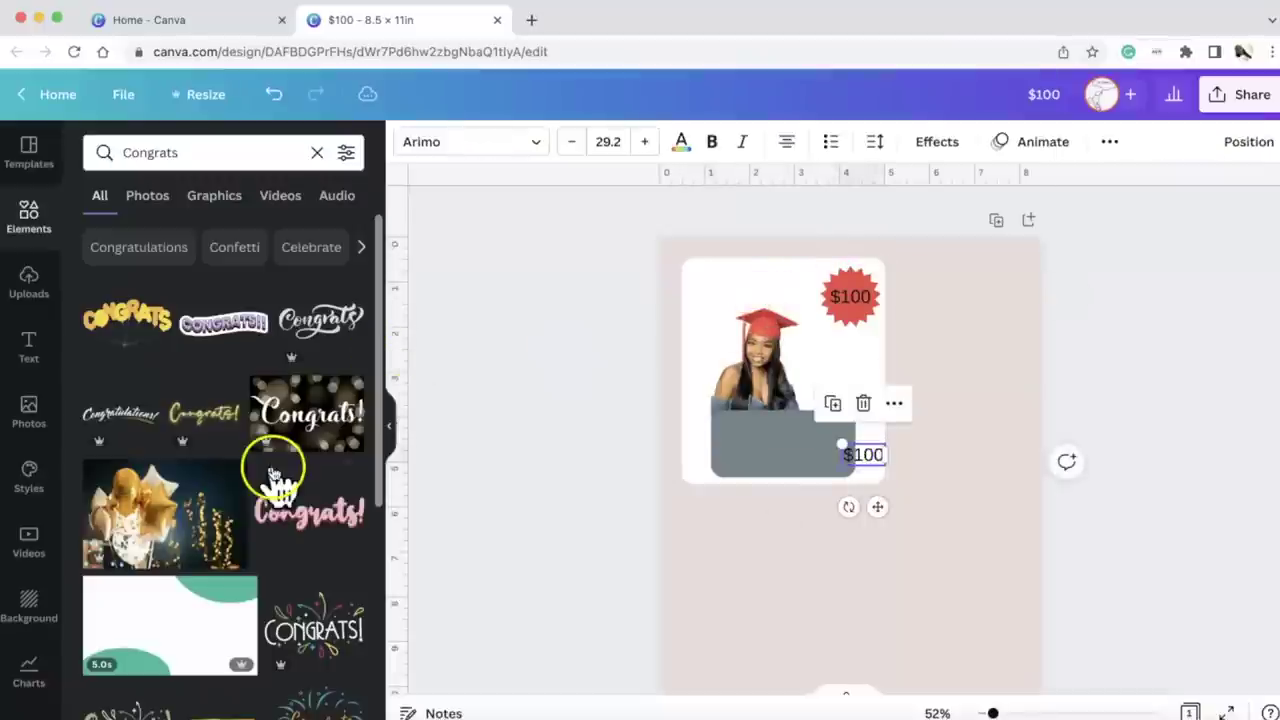
Step: Add the black script Congrats lettering at reduced size beside the starburst, and shrink the portrait slightly to fit beneath it
scroll(272, 470, down, 1)
click(305, 292)
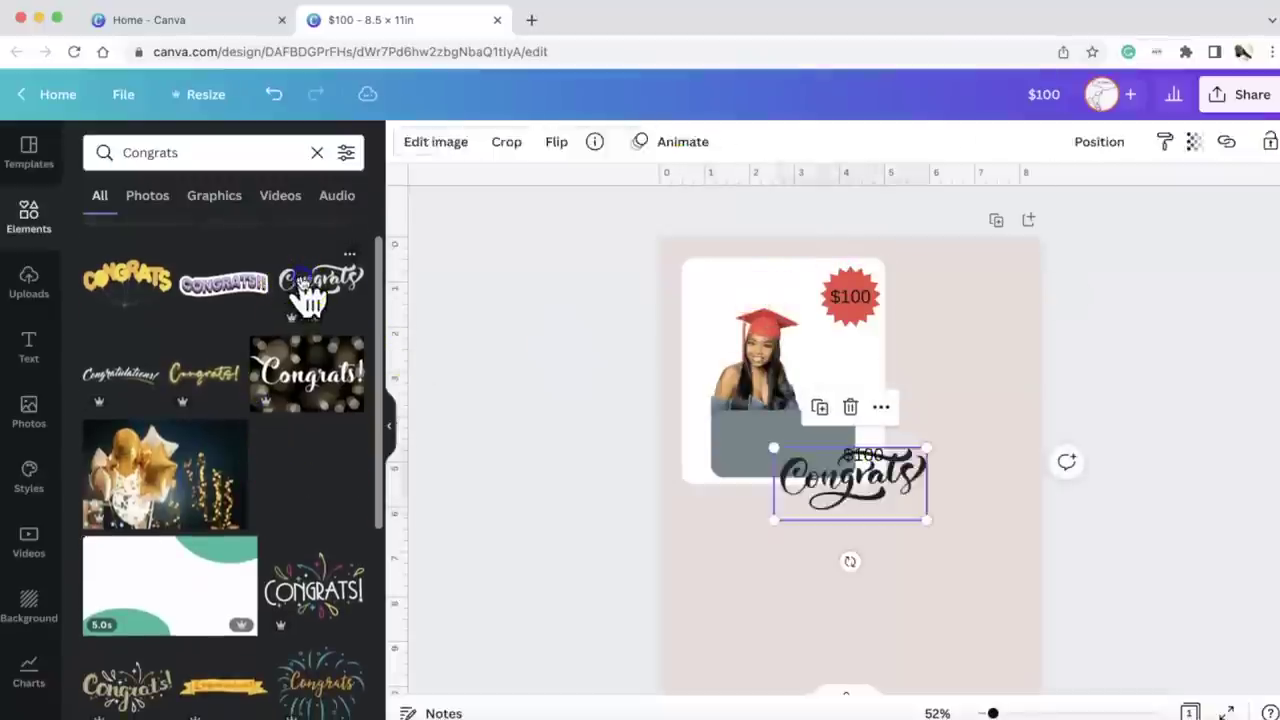
drag(850, 495, 836, 324)
click(764, 405)
click(960, 410)
click(789, 298)
Step: Duplicate the page and delete the Congrats lettering from page 2
click(1022, 245)
click(998, 218)
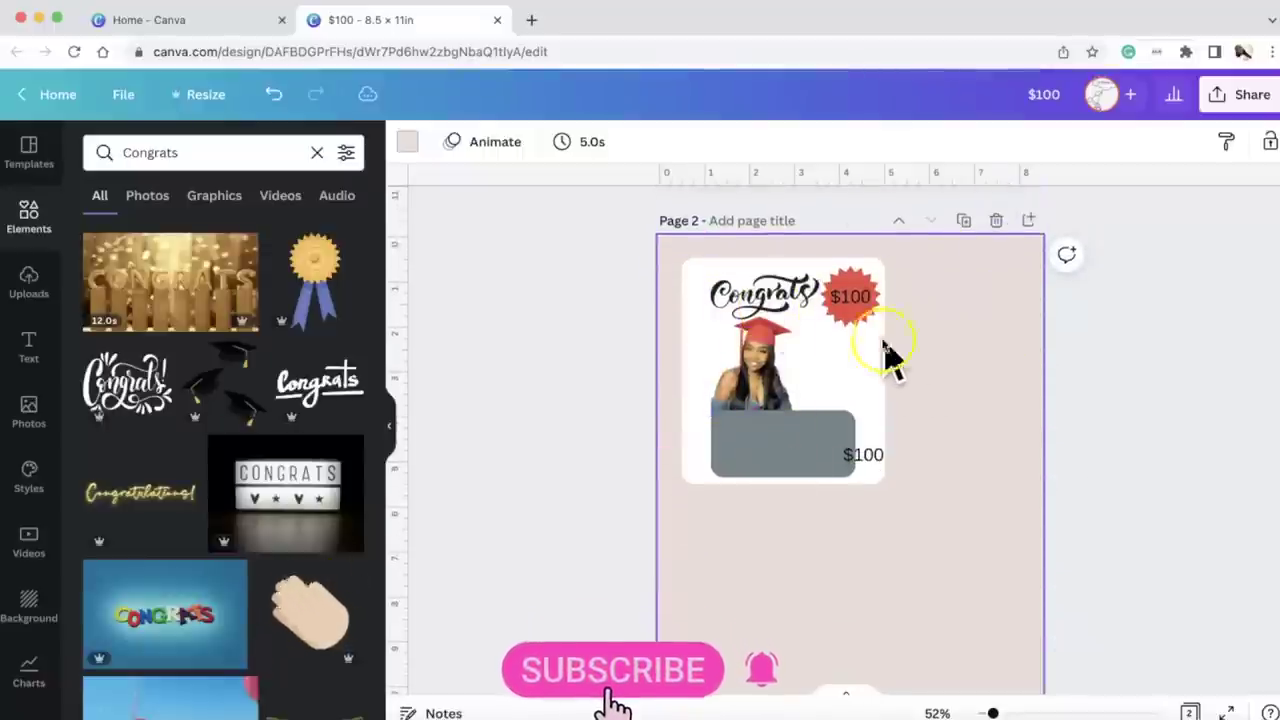
click(760, 294)
key(Delete)
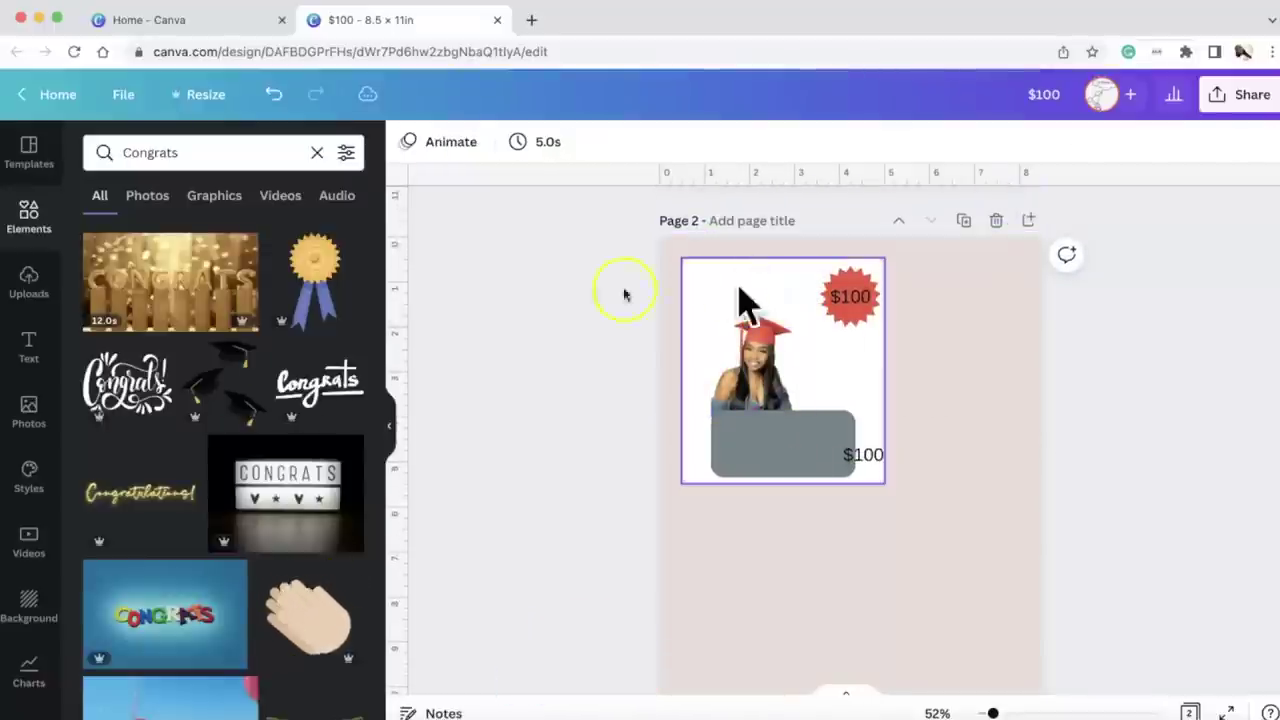
Step: Try the ornate swirled Congrats! lettering above the portrait on page 2, scaled down to fit beside the starburst
click(137, 375)
drag(836, 496, 756, 320)
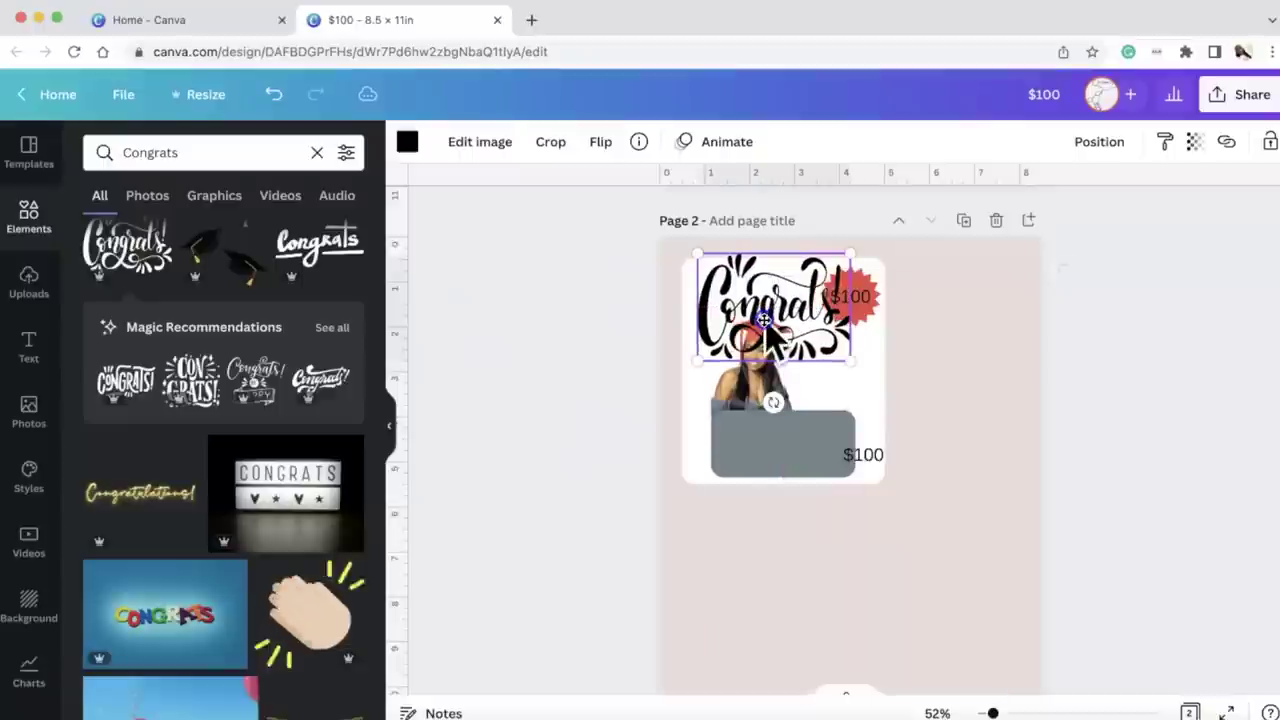
drag(852, 362, 806, 320)
Step: Replace the ornate lettering on page 2 with the rayed Congrats script from the Magic Recommendations, placed over the portrait's top
click(338, 327)
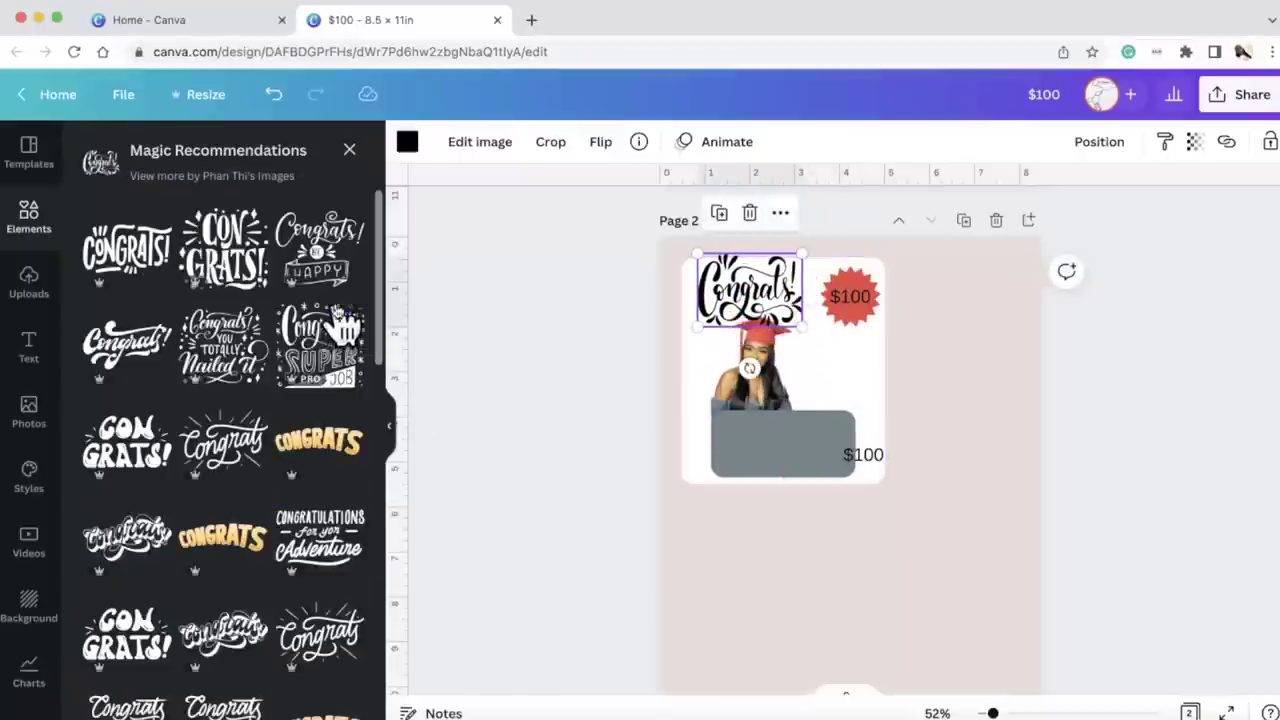
scroll(128, 443, down, 5)
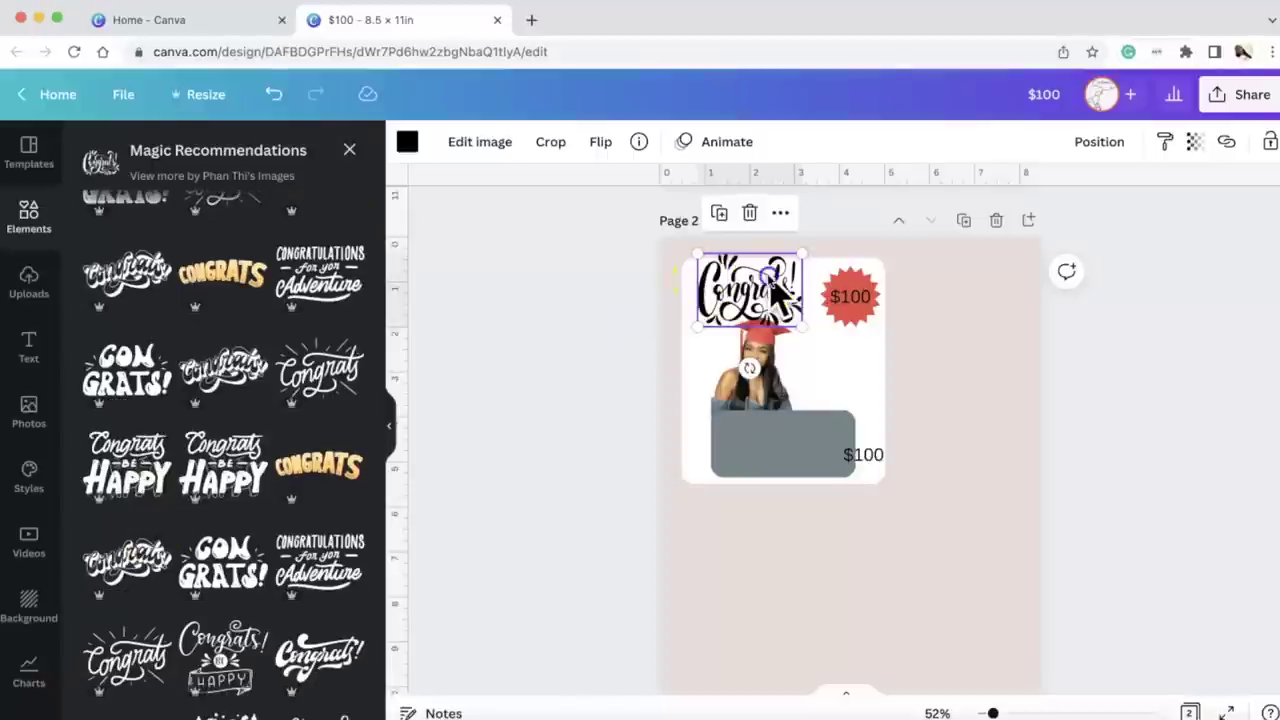
key(Delete)
click(320, 370)
drag(863, 531, 755, 293)
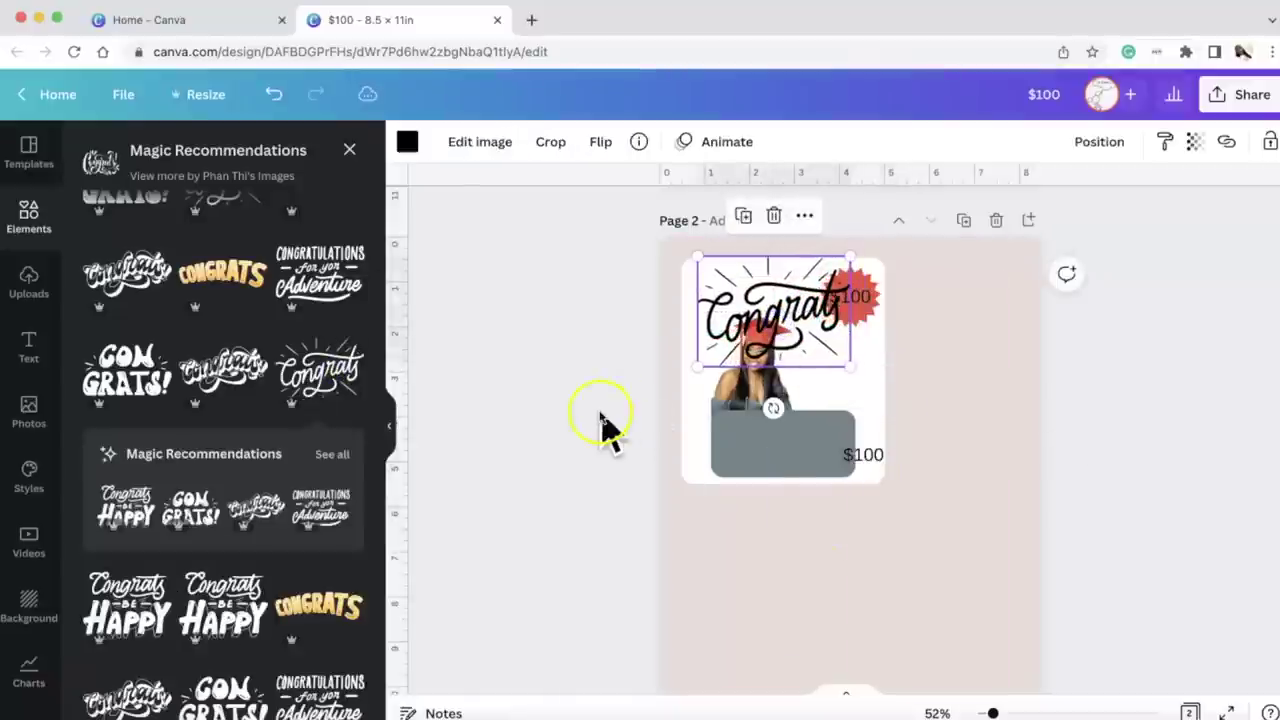
scroll(220, 480, down, 2)
scroll(218, 478, down, 10)
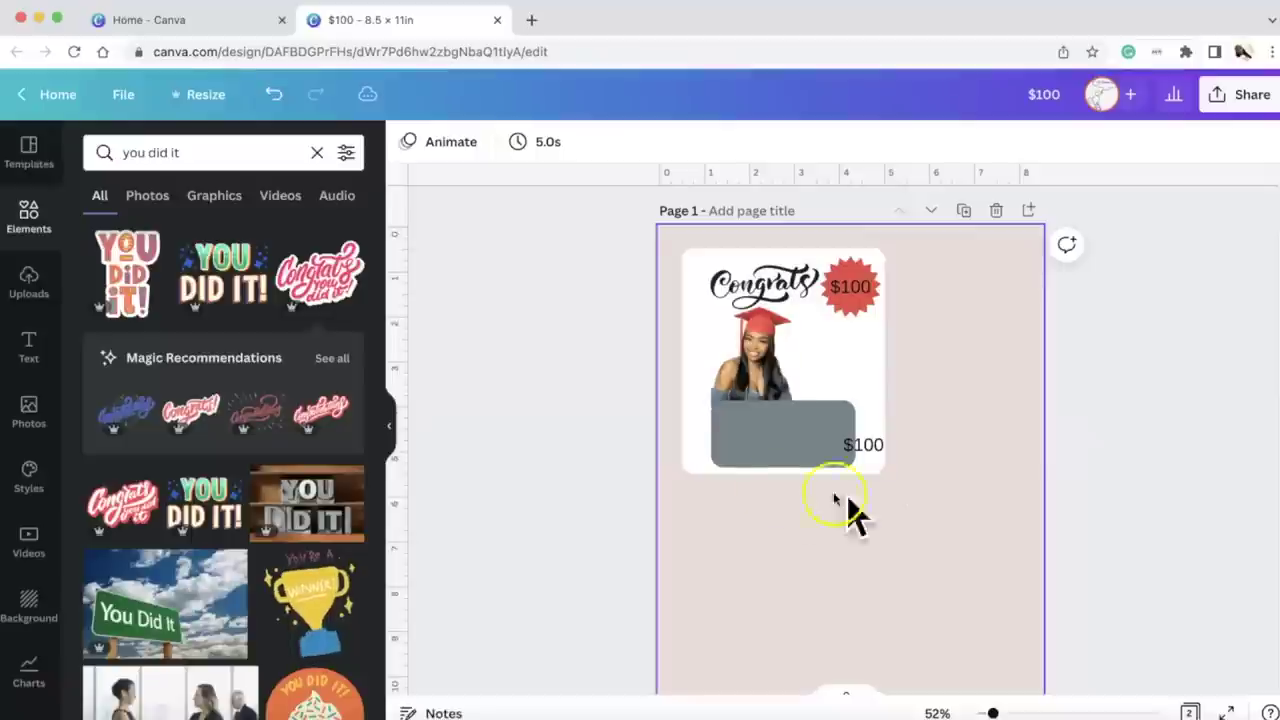
Step: Clear the element search and remove the spare $100 text from the white card on page 1
click(316, 152)
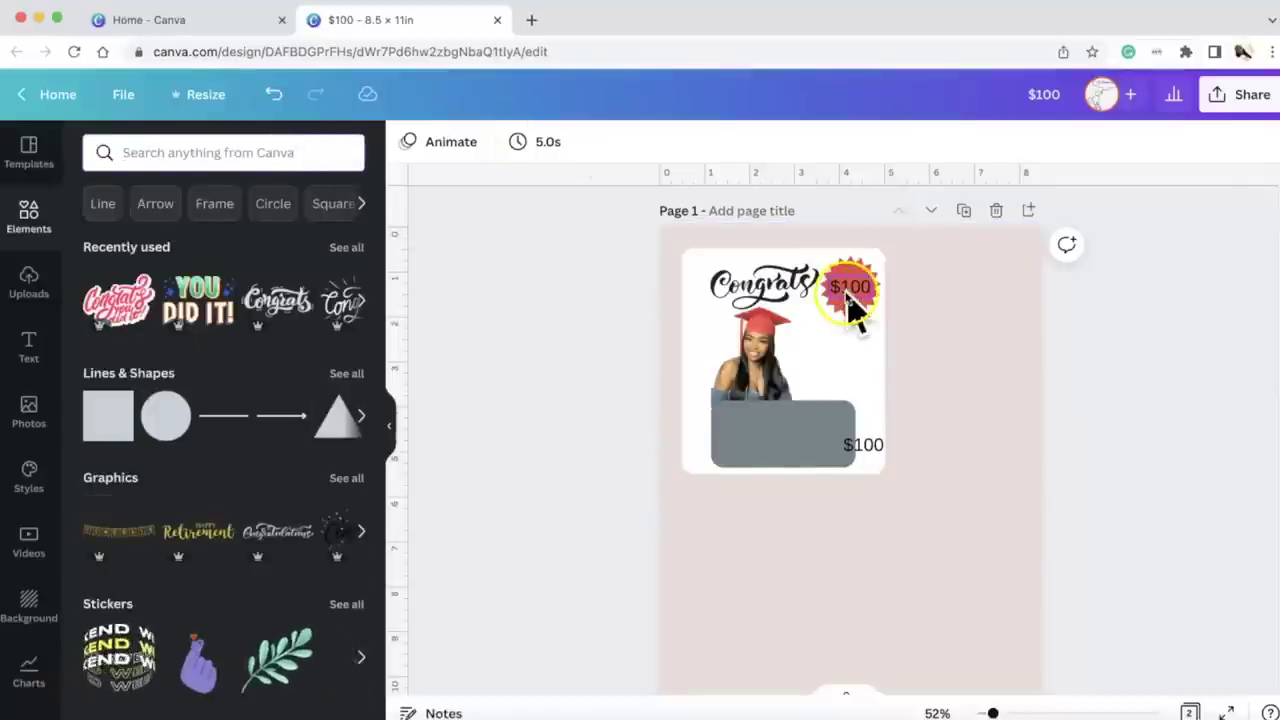
drag(877, 457, 840, 366)
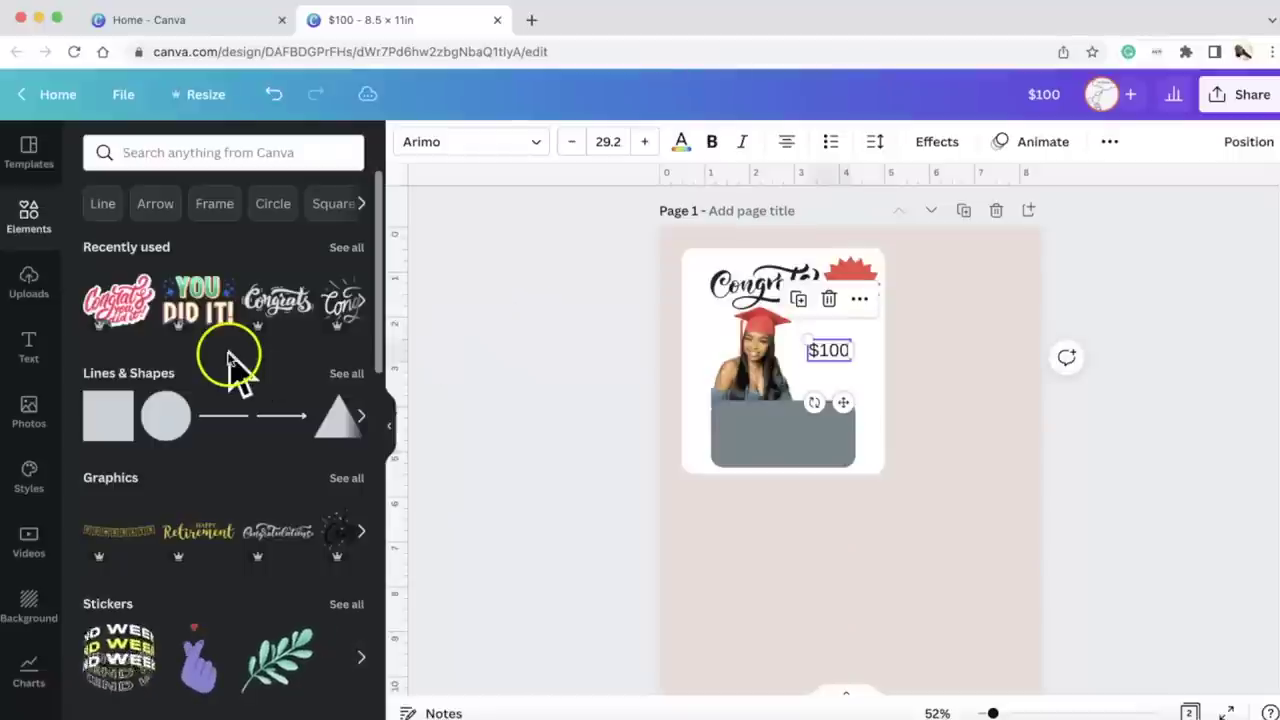
click(40, 350)
scroll(229, 460, down, 5)
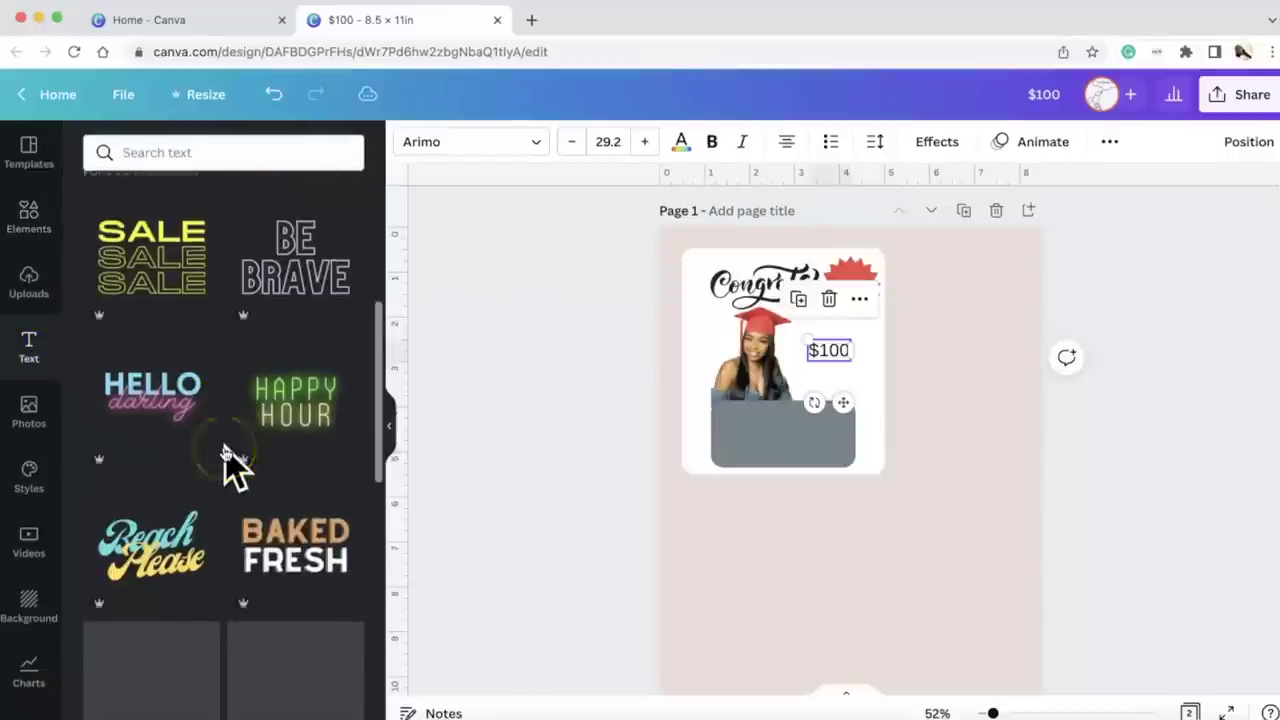
scroll(229, 460, down, 5)
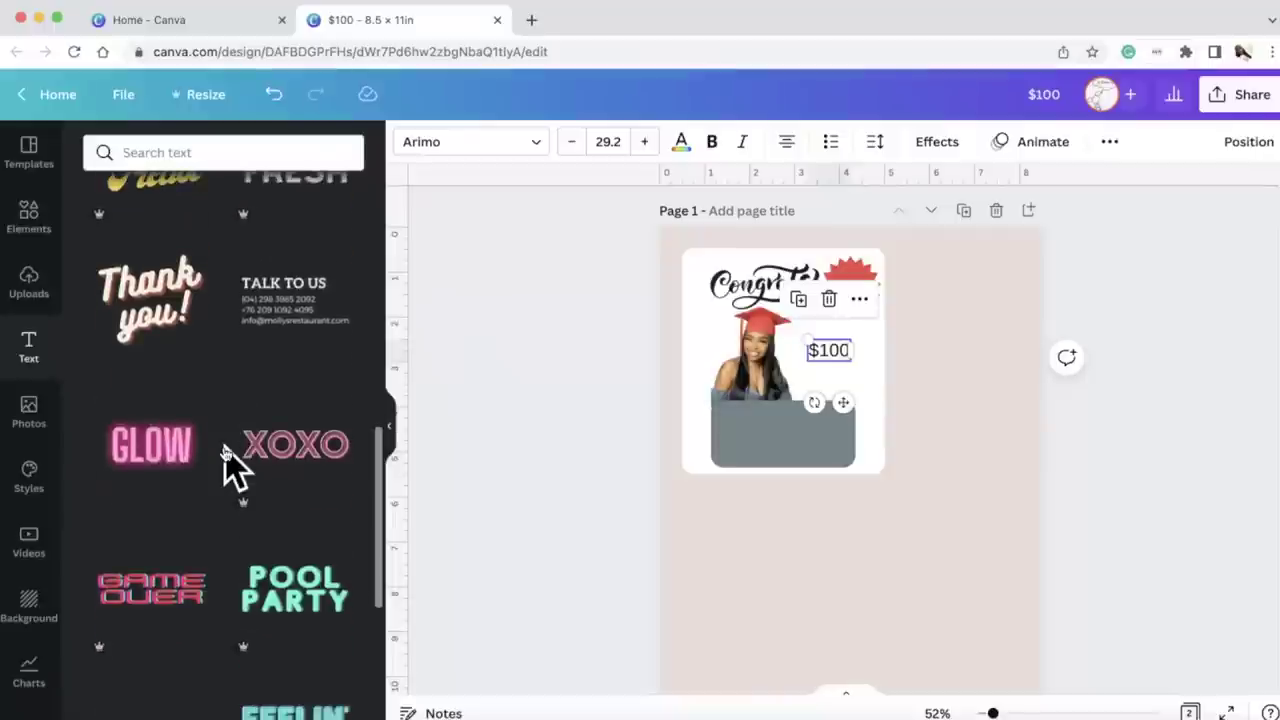
click(842, 352)
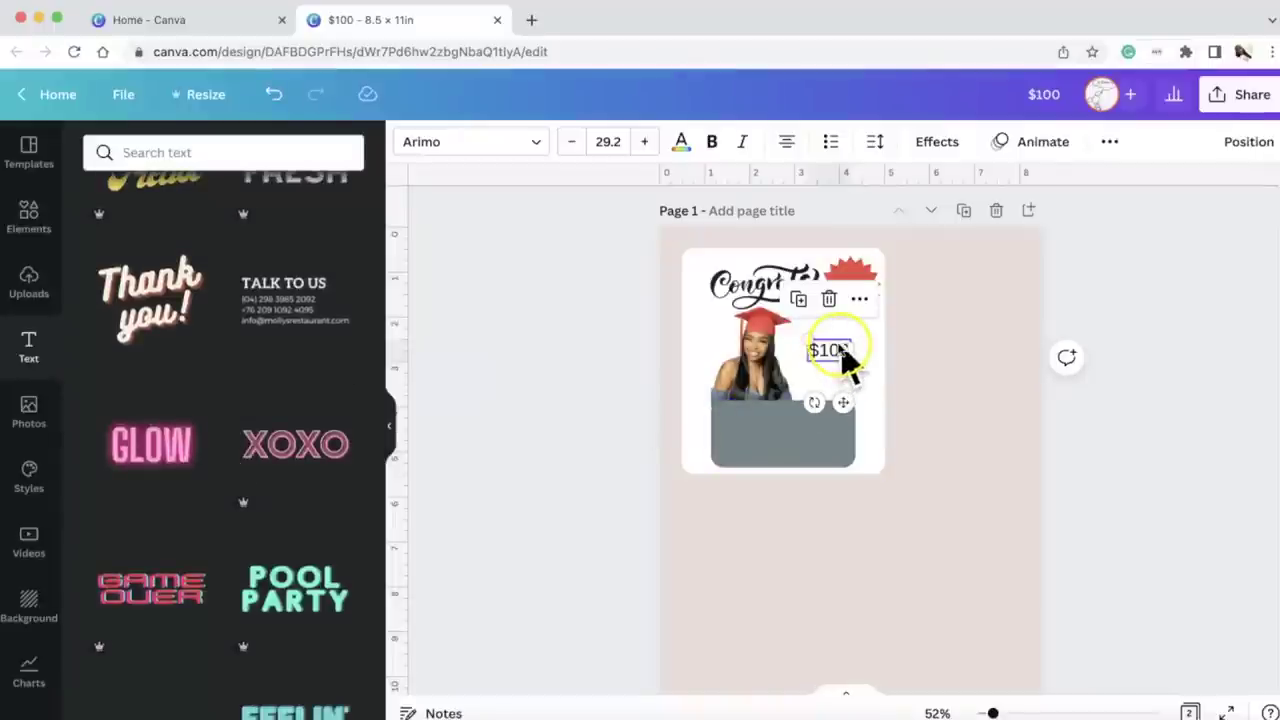
drag(840, 350, 870, 290)
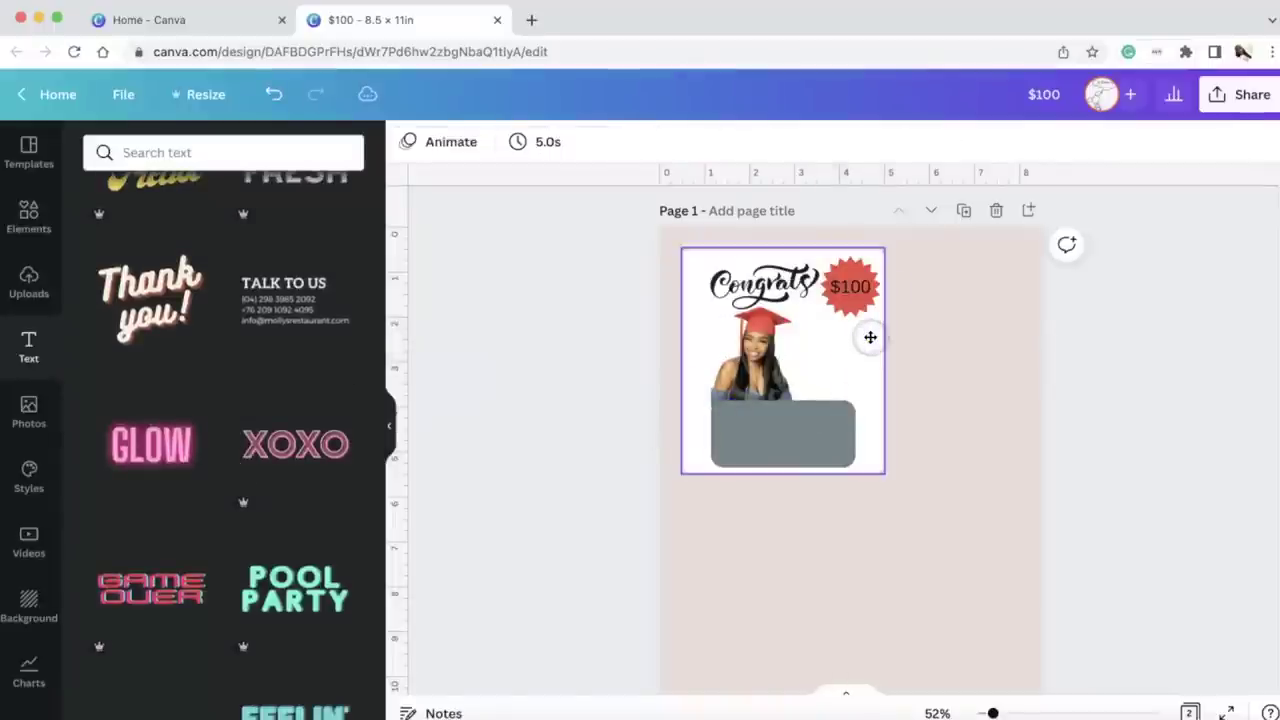
Step: Add the slanted "Thank you!" text combination to page 1 and replace its first line with "You"
click(160, 320)
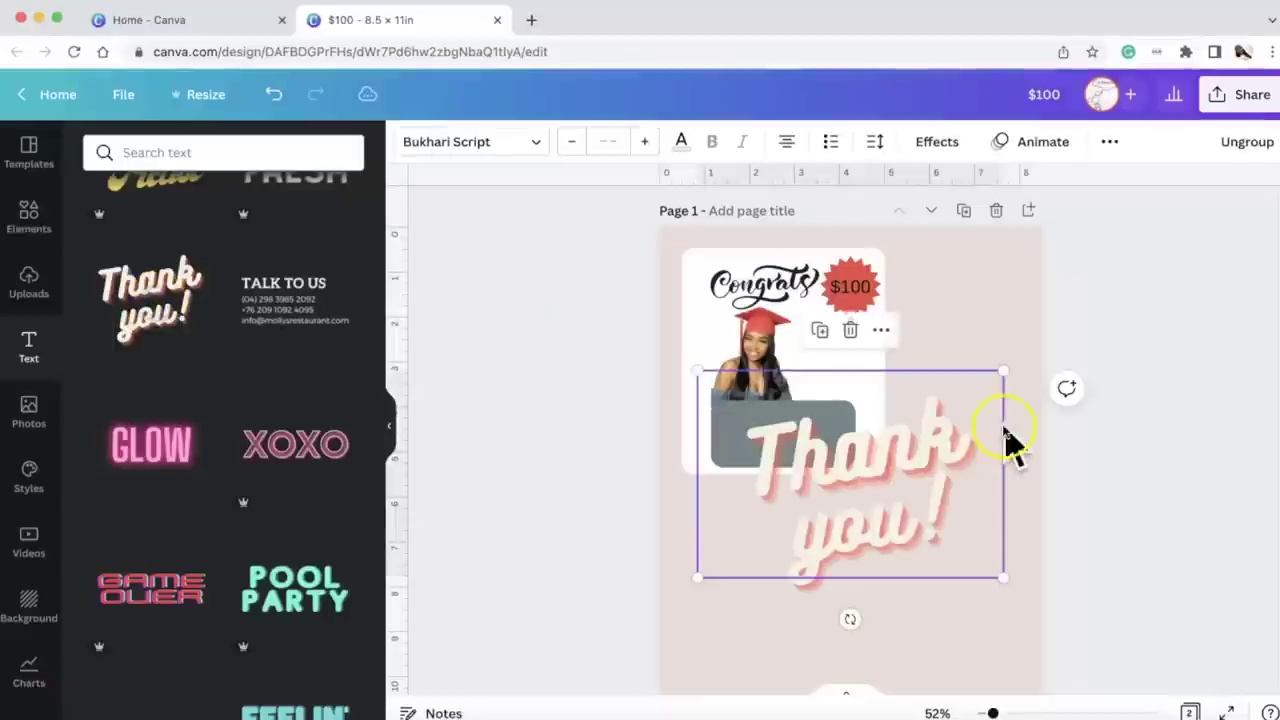
double_click(820, 455)
text(You)
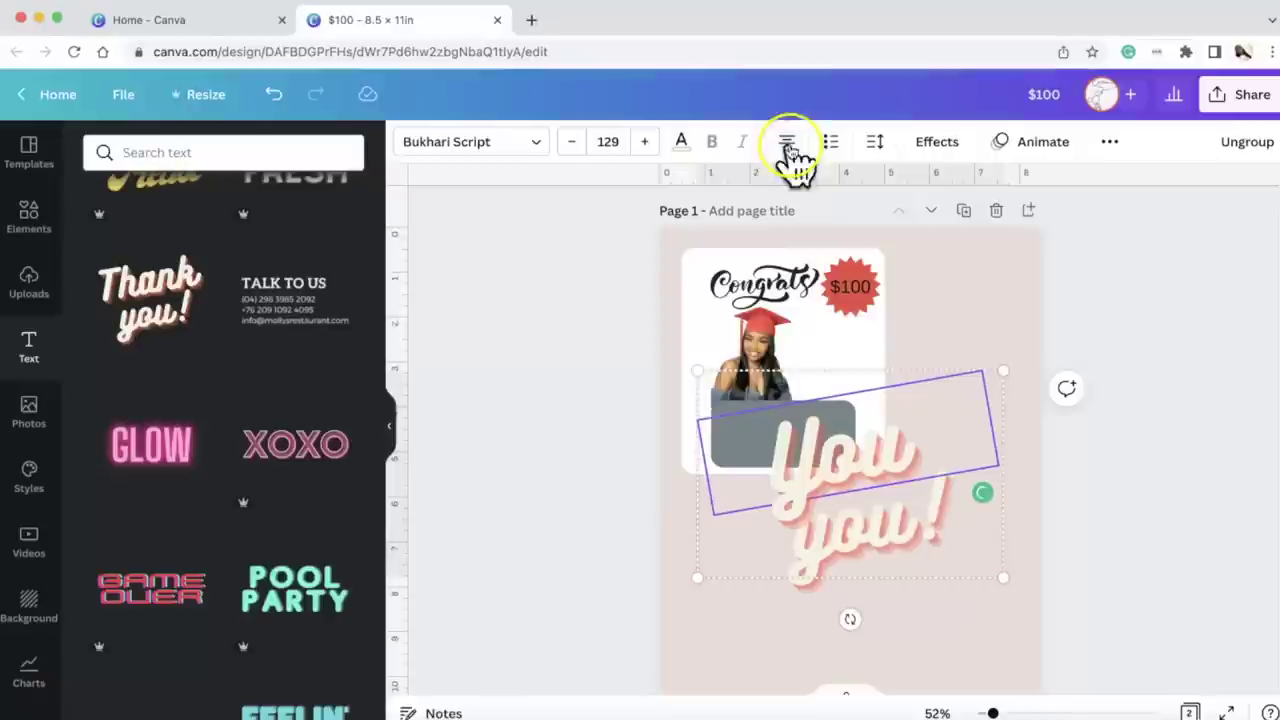
Step: Recolour the slanted "You" line with the document's red and delete the separate "you!" line beneath it
click(679, 143)
click(344, 240)
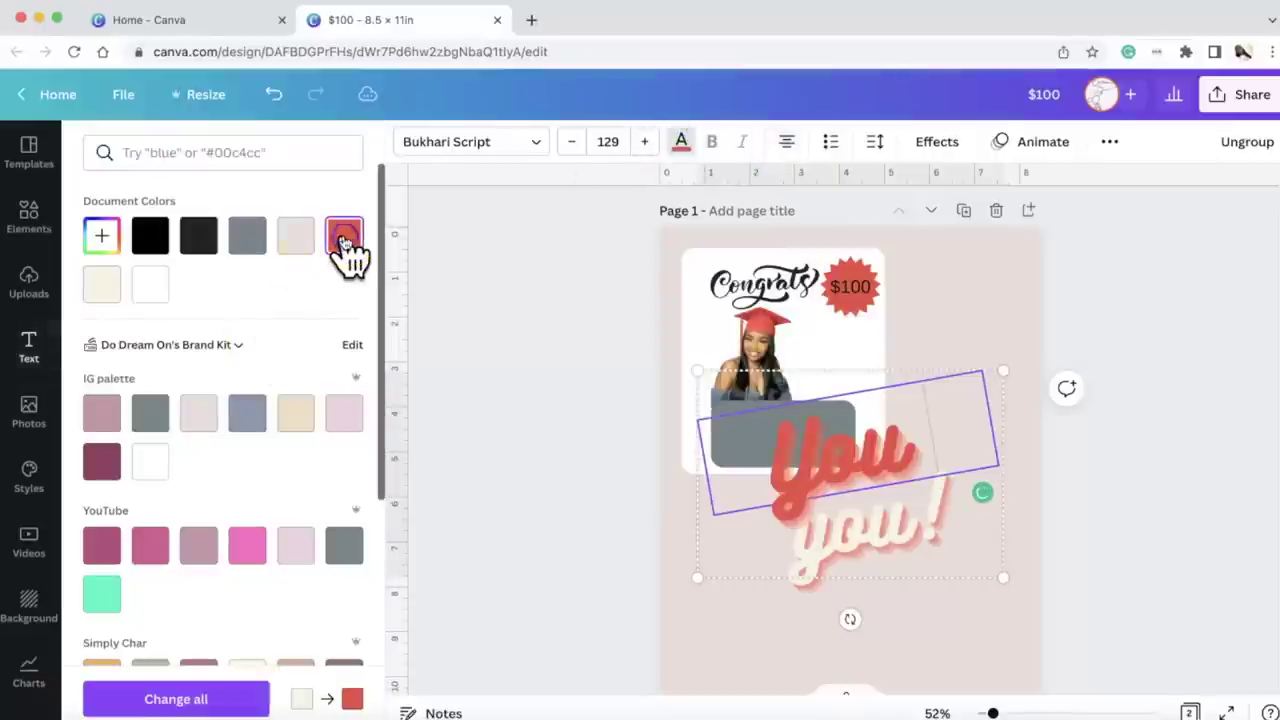
click(905, 548)
key(Delete)
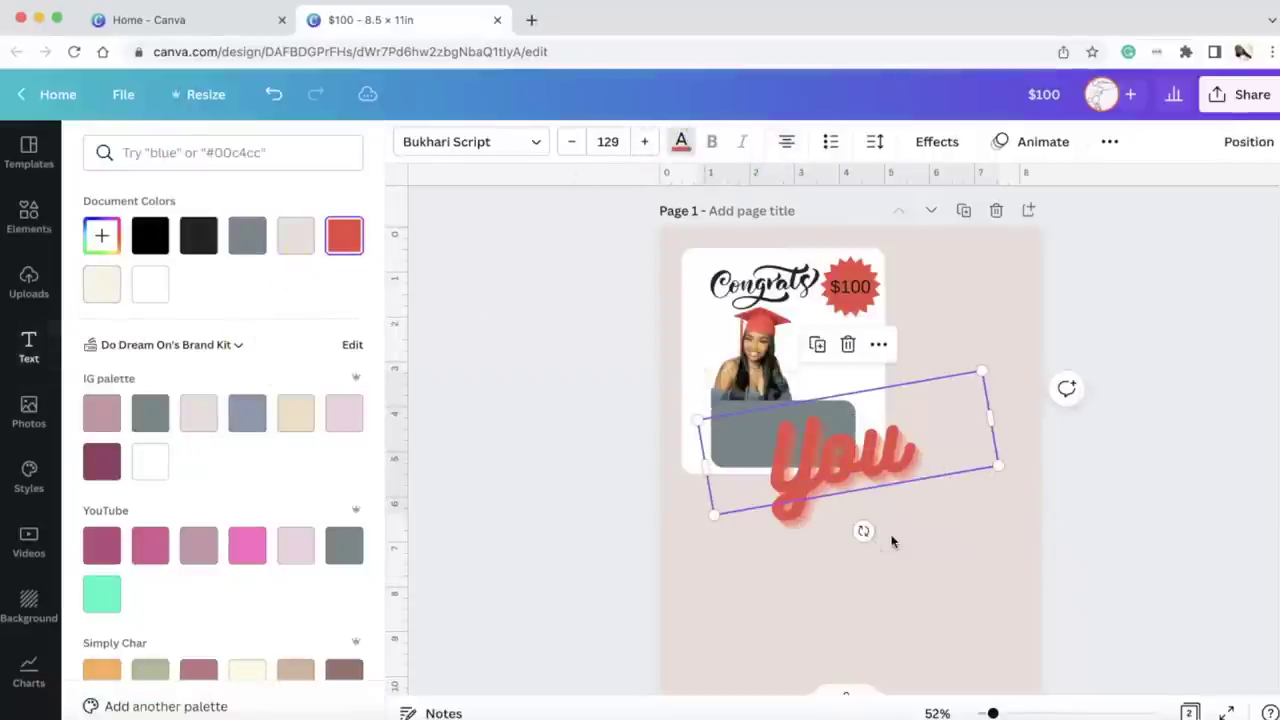
Step: Extend the red slanted "You" text to read "You Did It!"
text(Di)
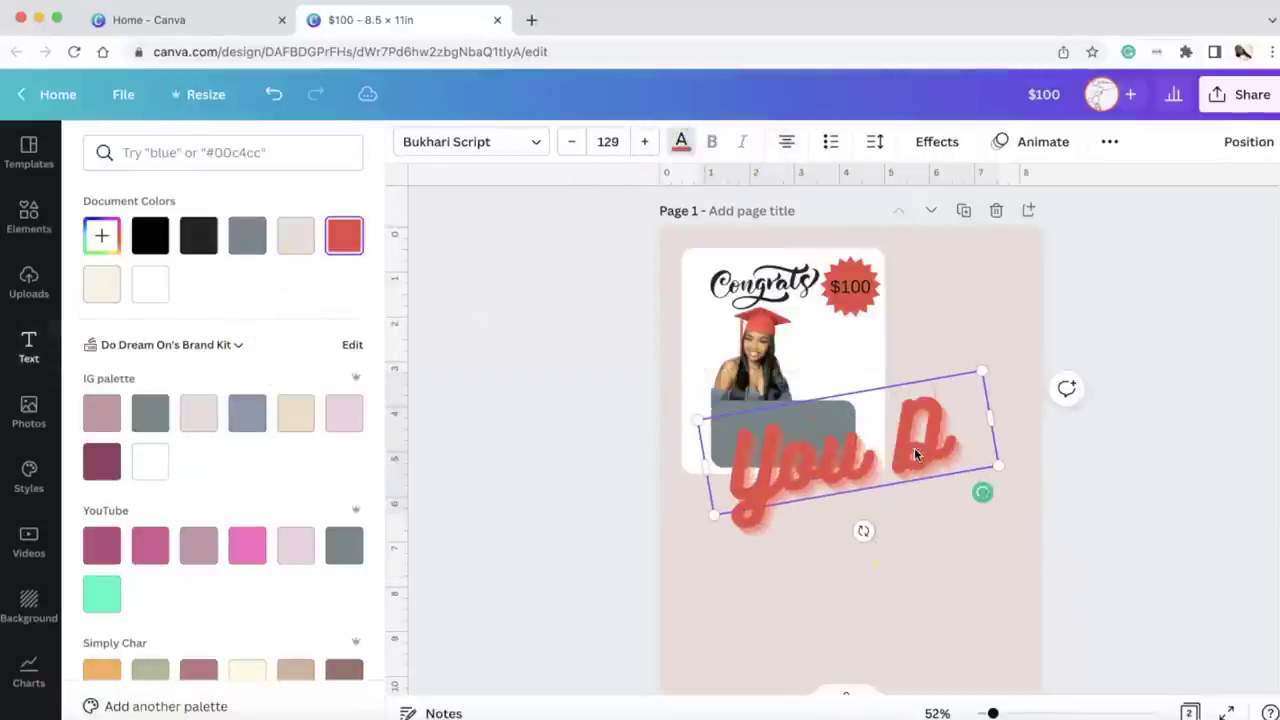
text(d)
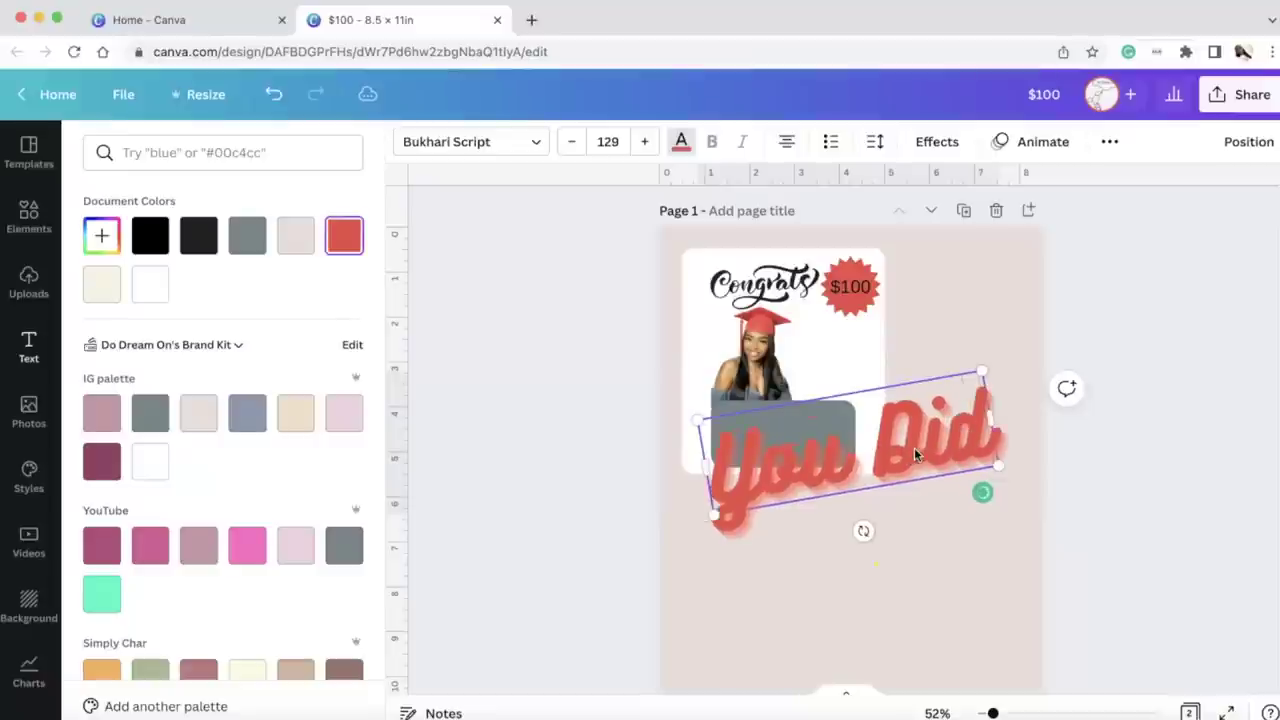
text( It!)
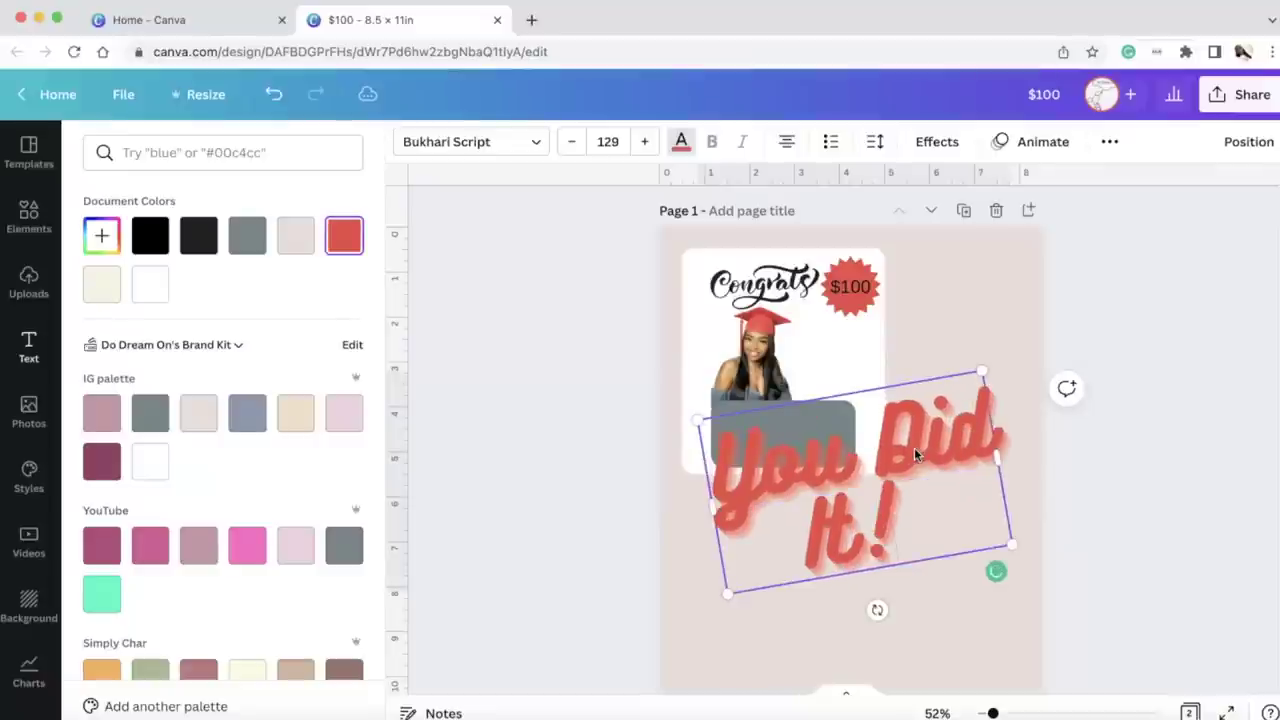
drag(985, 462, 970, 468)
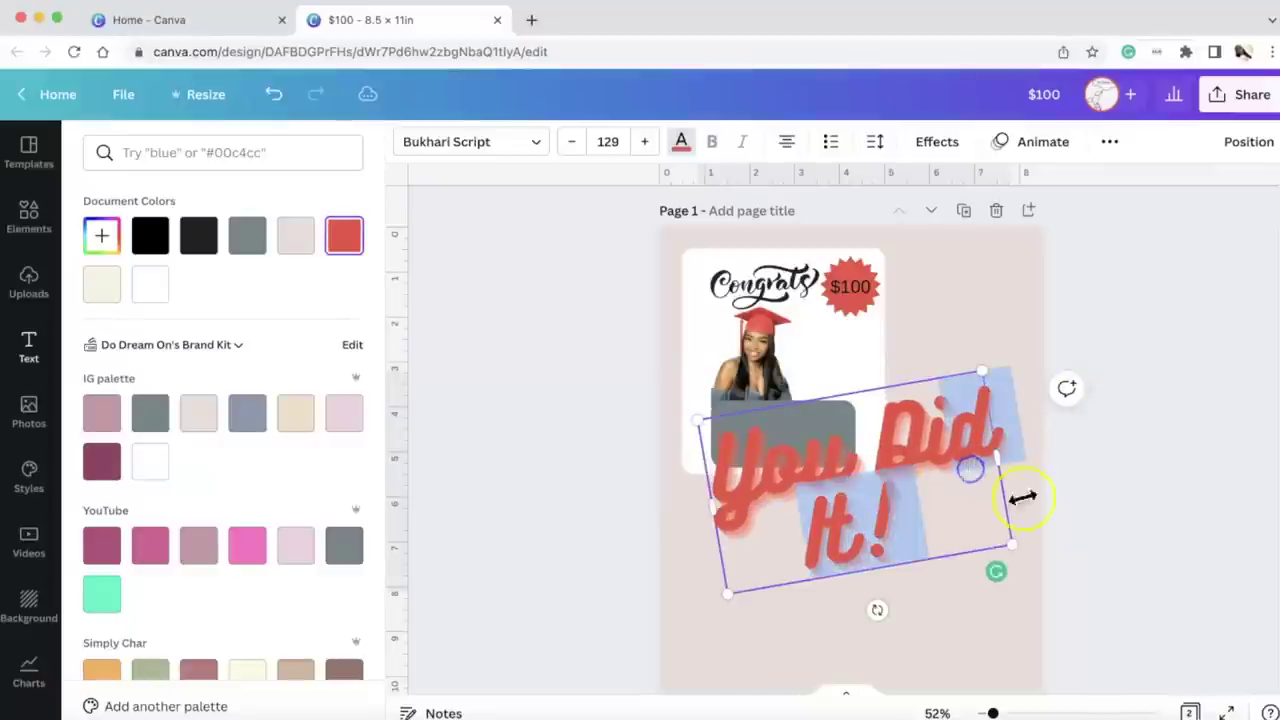
click(1030, 499)
Step: Scale the "You Did It!" text down to about size 35.9 and place it beside the portrait, below the starburst
drag(982, 375, 848, 351)
click(916, 556)
click(951, 434)
click(857, 371)
Step: Recolour the Congrats lettering on the page 1 card with the document's red
click(766, 280)
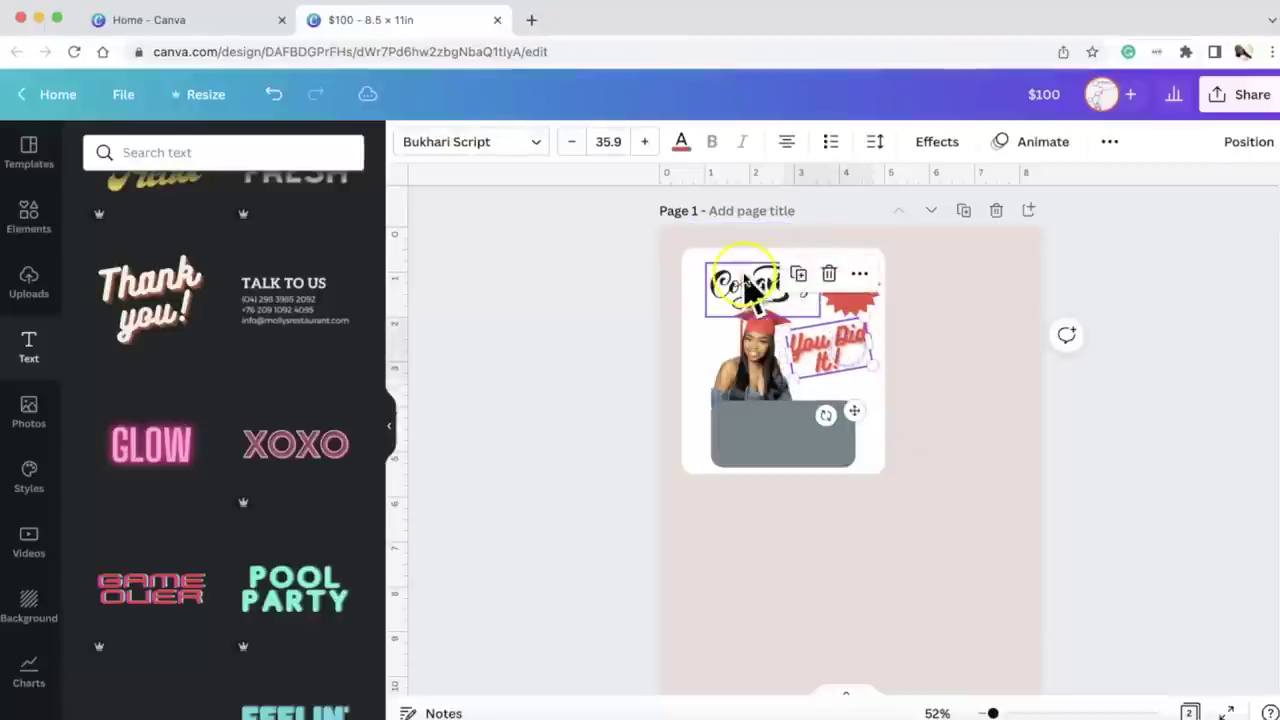
click(406, 142)
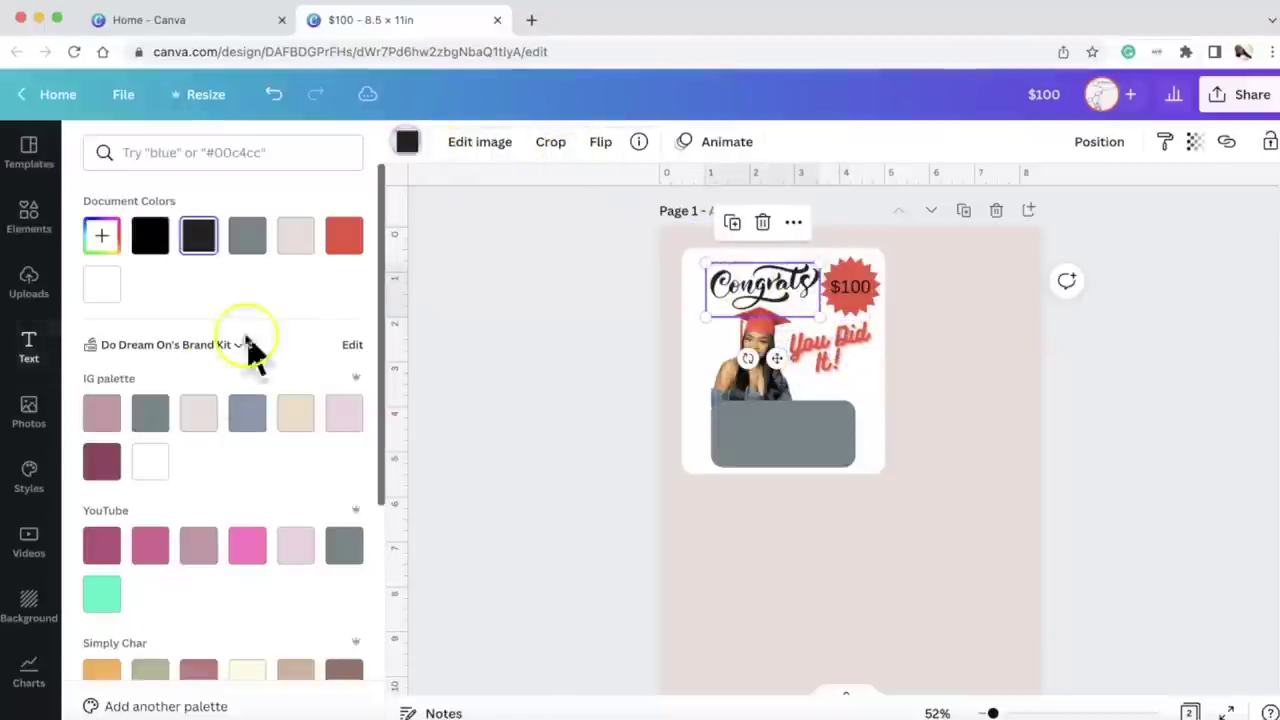
click(343, 240)
click(942, 478)
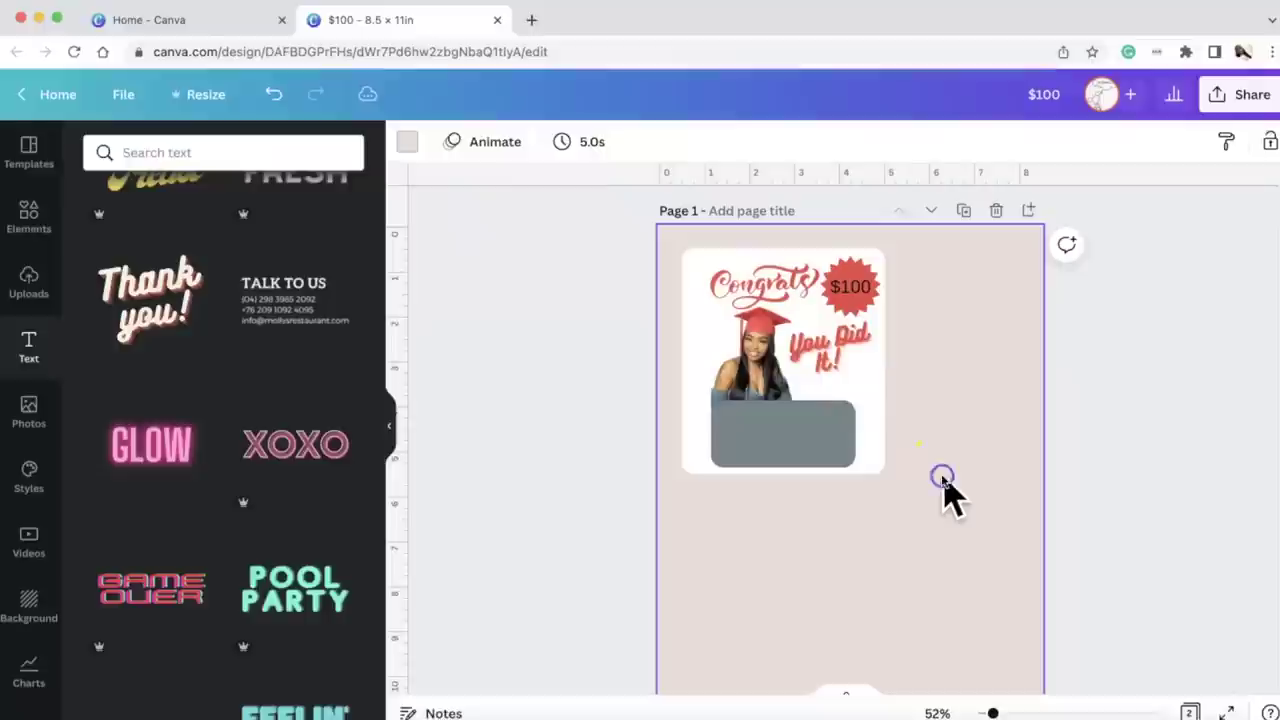
Step: Search the elements library for "graduation"
click(843, 354)
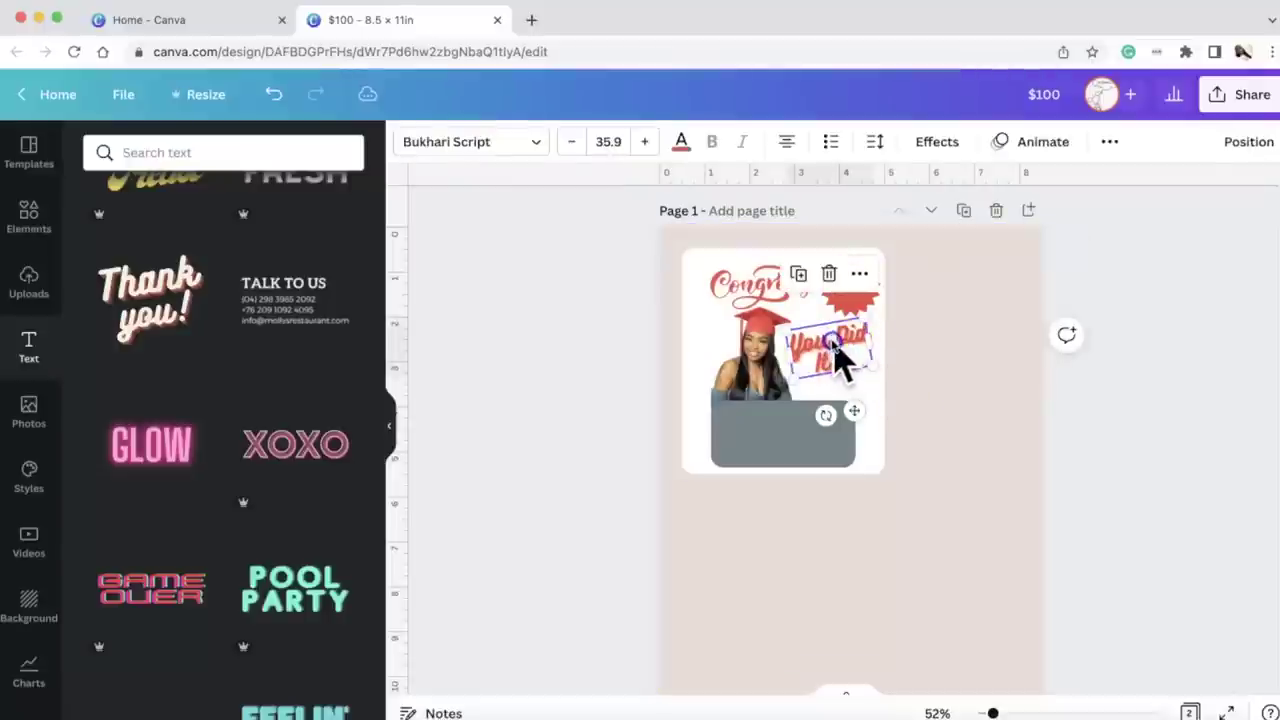
click(40, 215)
click(229, 158)
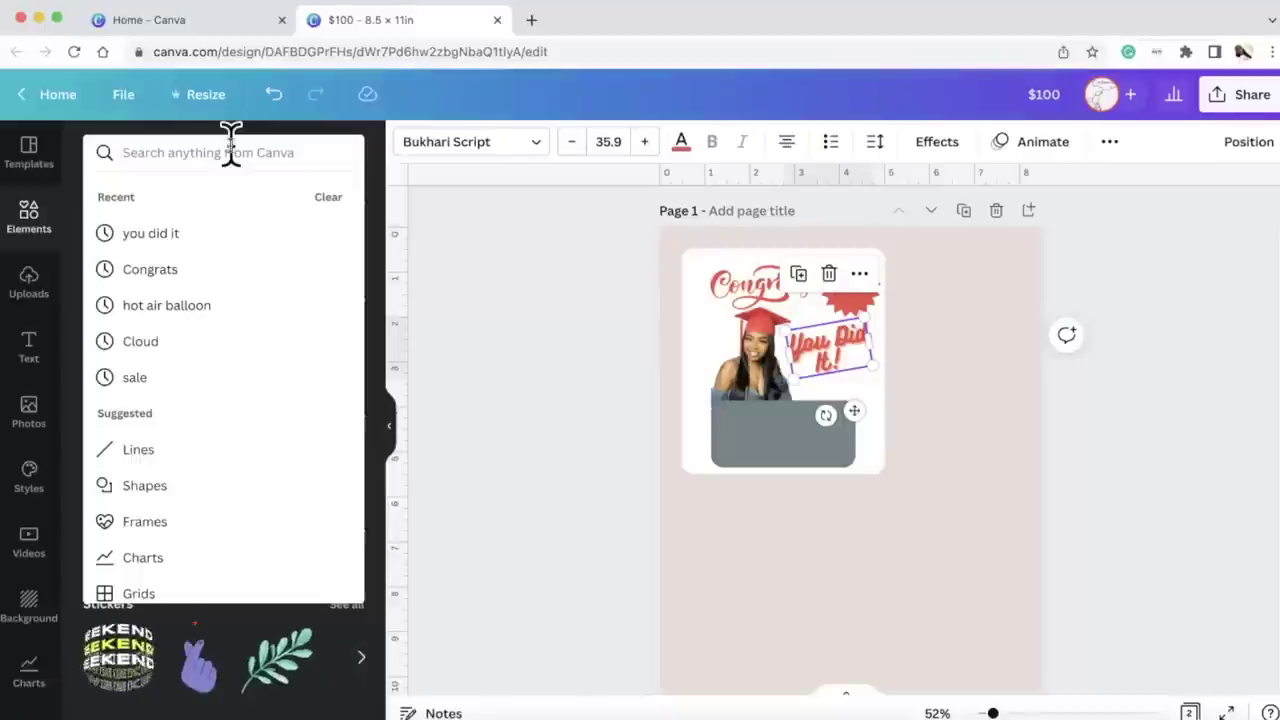
text(grd)
key(BackSpace)
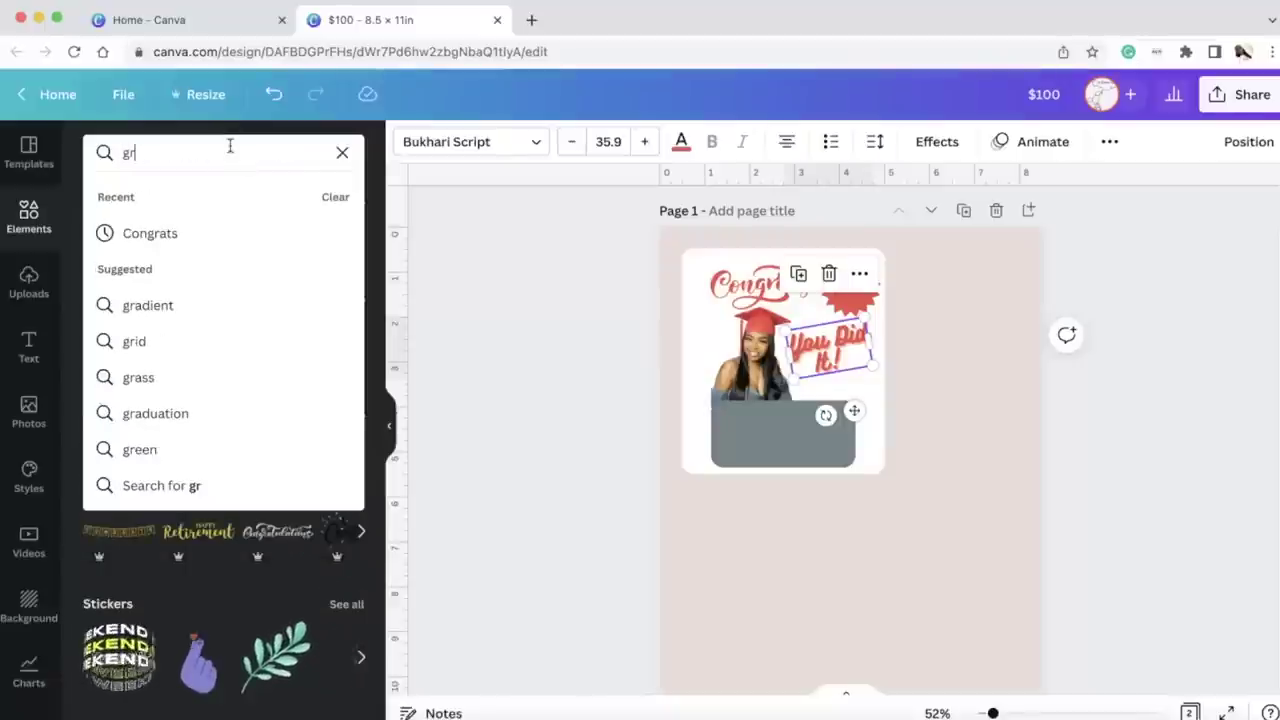
text(ad)
key(BackSpace)
key(BackSpace)
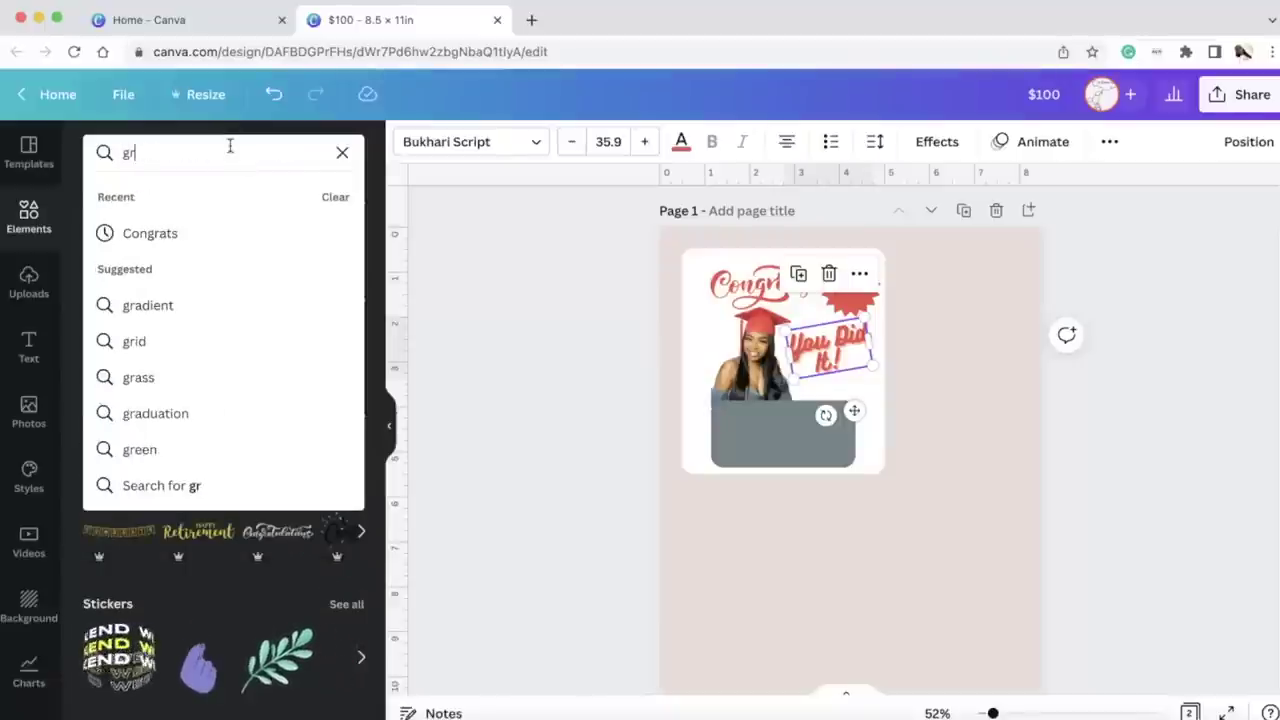
text(ad)
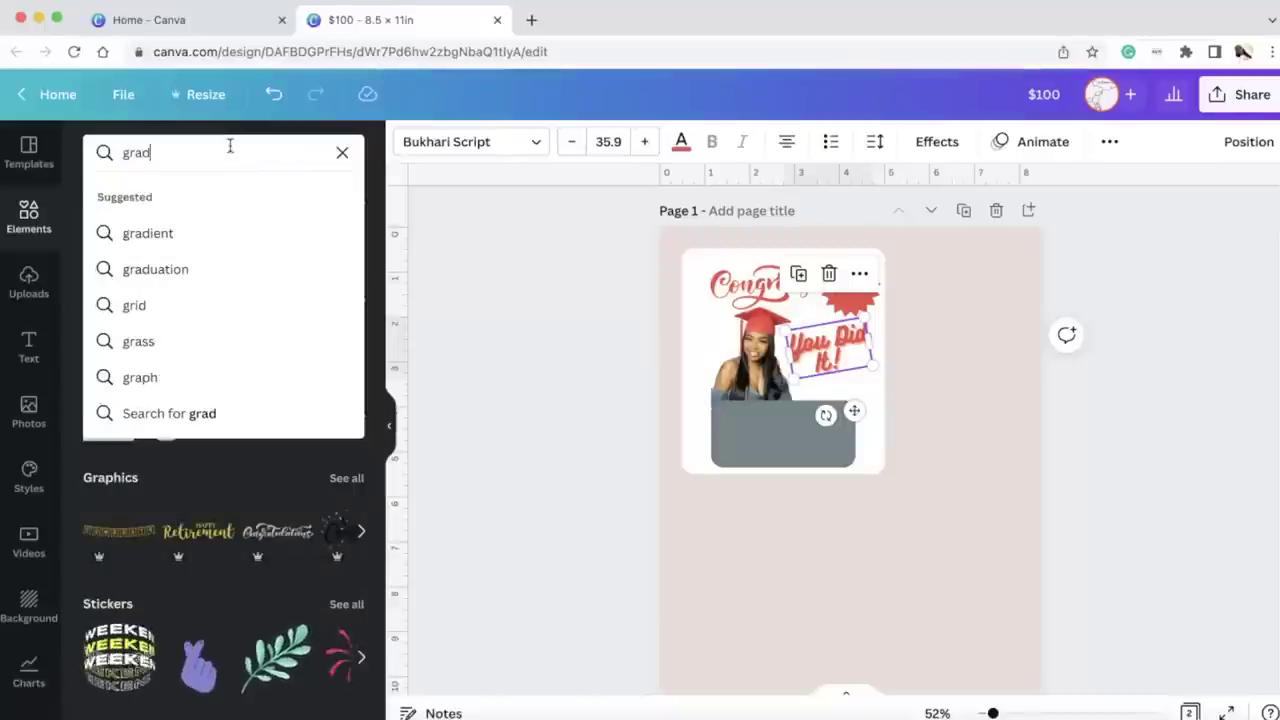
click(203, 289)
Step: Bring up the full Magic Recommendations for the scattered graduation-cap pattern, discarding its trial copy from the card
scroll(183, 458, down, 2)
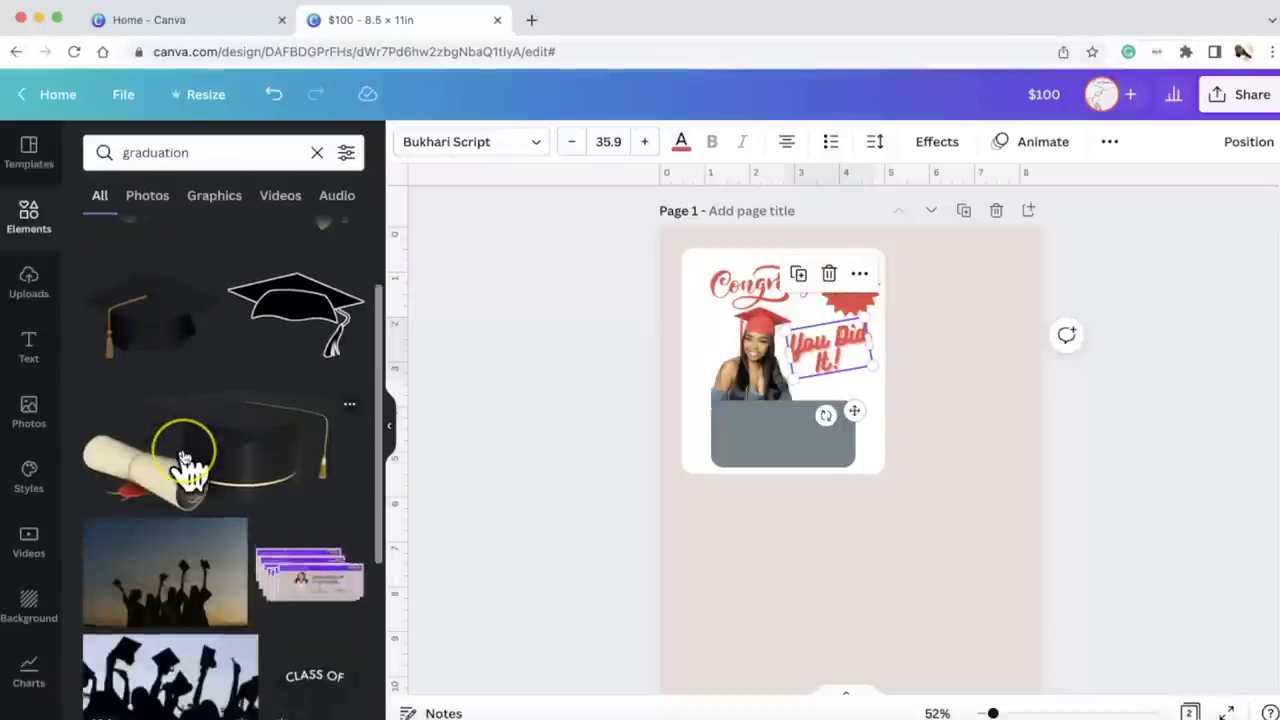
scroll(183, 458, down, 3)
drag(170, 620, 860, 410)
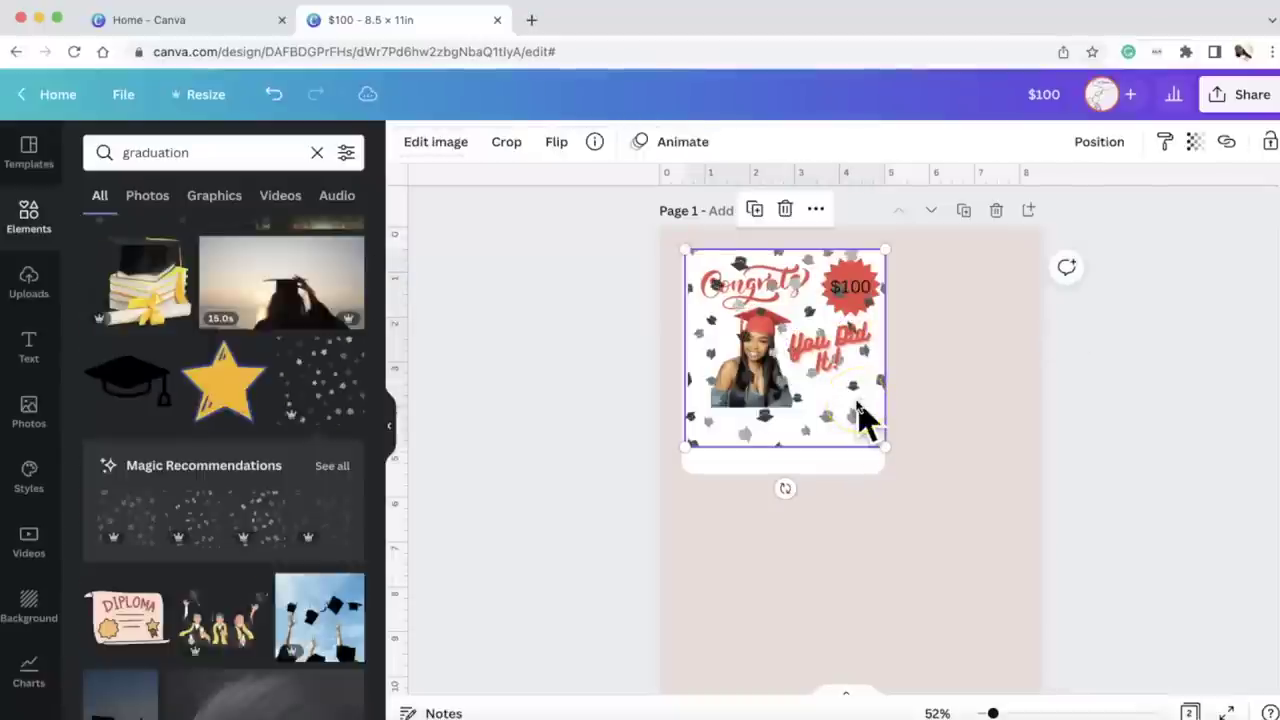
key(Delete)
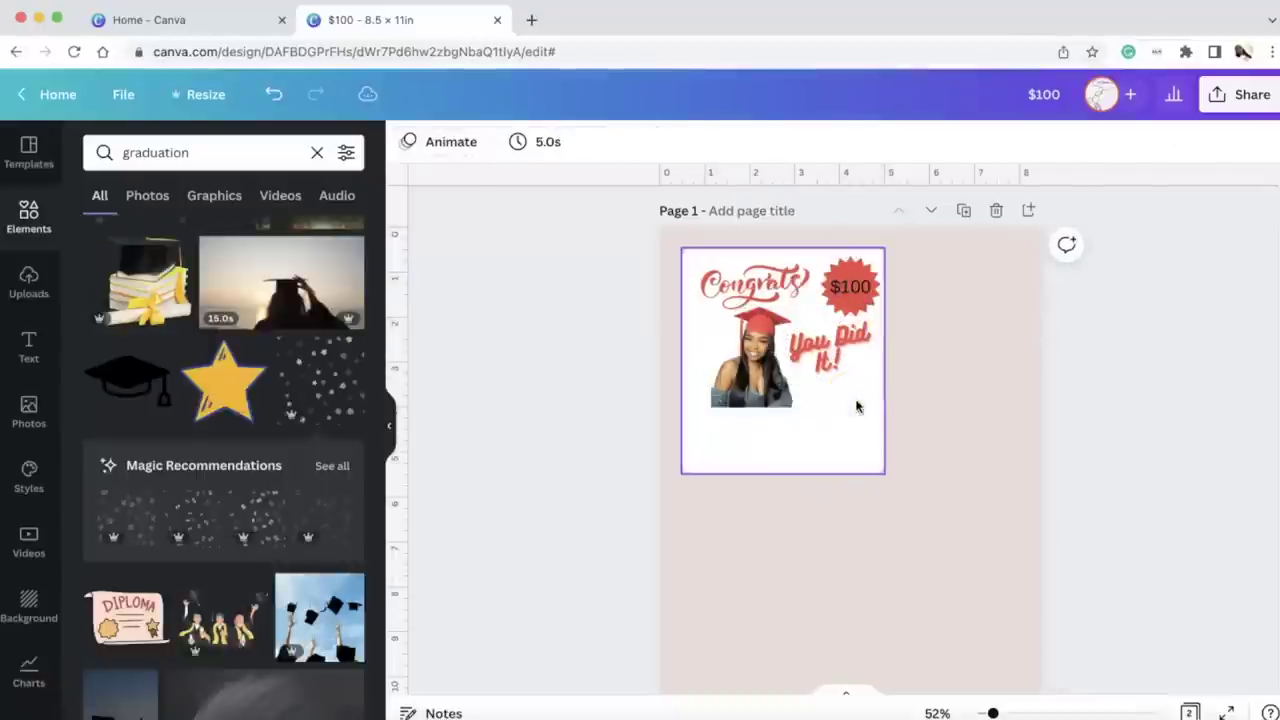
click(332, 466)
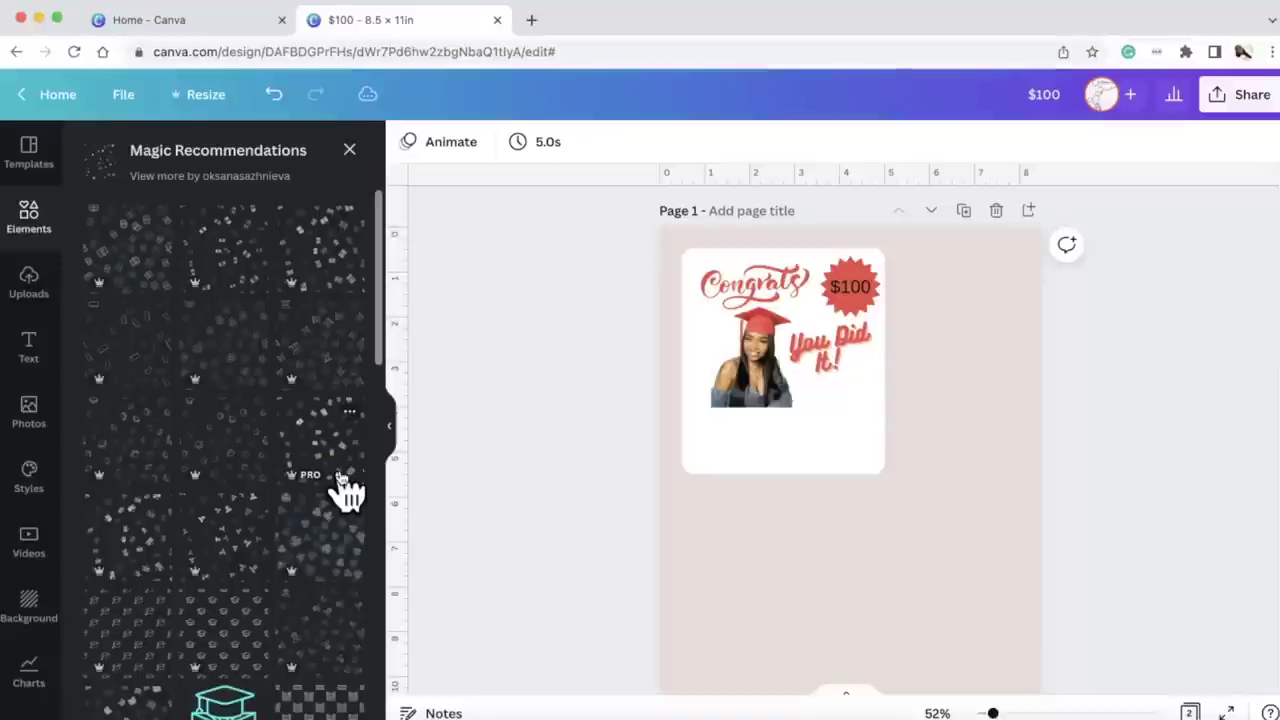
Step: Add the outlined graduation-cap pattern to page 1 and fit it to the white card's width from its top edge
click(238, 645)
drag(860, 460, 776, 343)
mouse_move(834, 397)
mouse_down()
mouse_move(880, 505)
mouse_move(845, 477)
mouse_move(846, 392)
mouse_up()
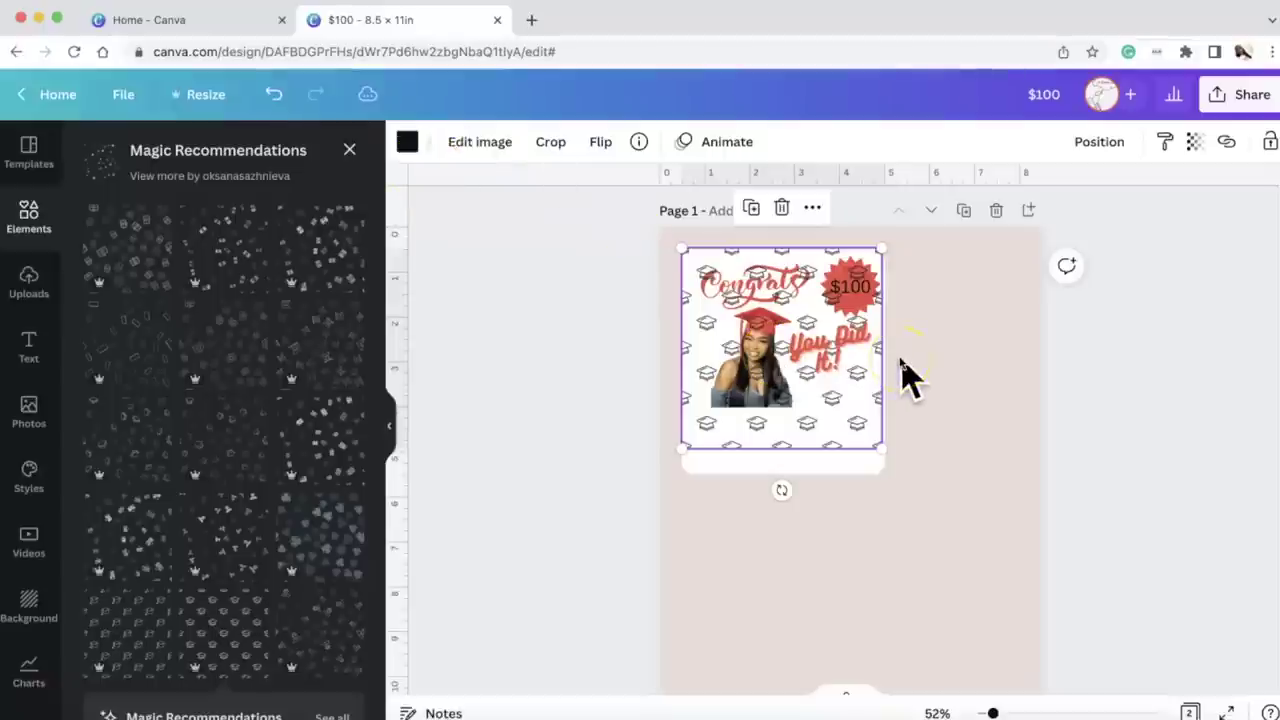
Step: Recolour the outlined cap pattern with the document's red and shift it slightly lower on the card
click(409, 147)
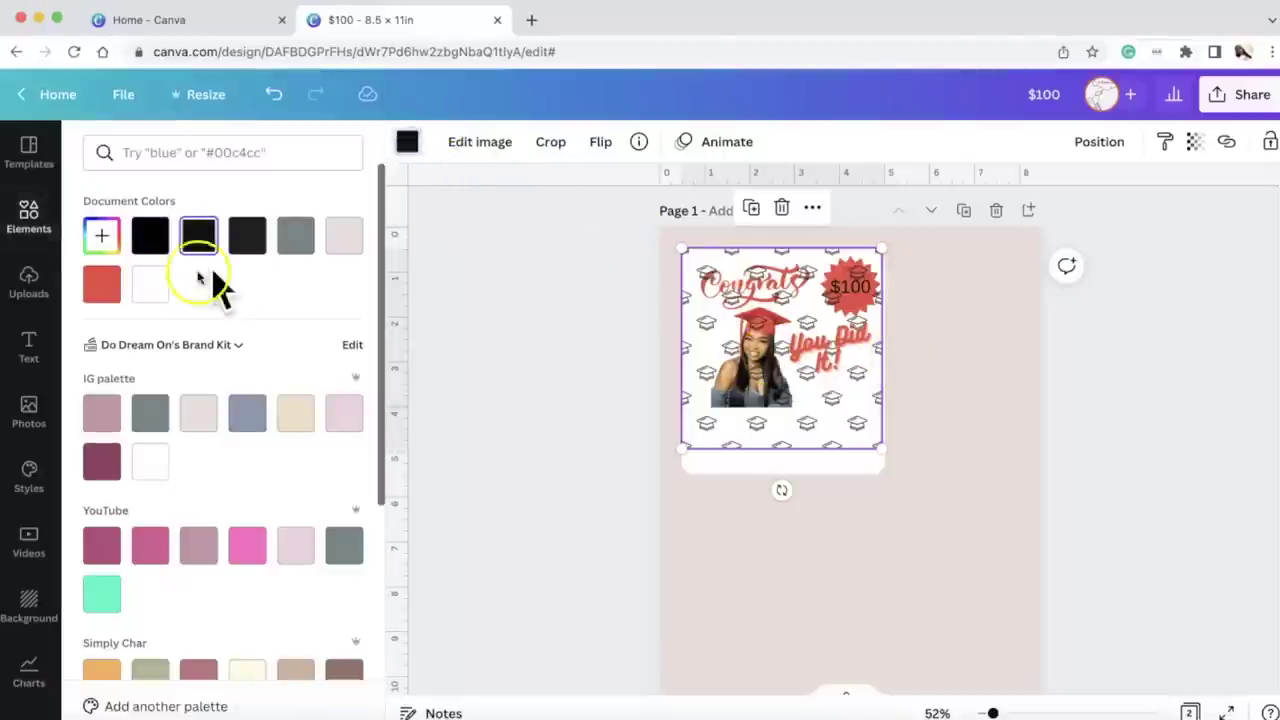
click(102, 286)
mouse_move(814, 423)
mouse_down()
mouse_move(811, 409)
mouse_move(811, 424)
mouse_up()
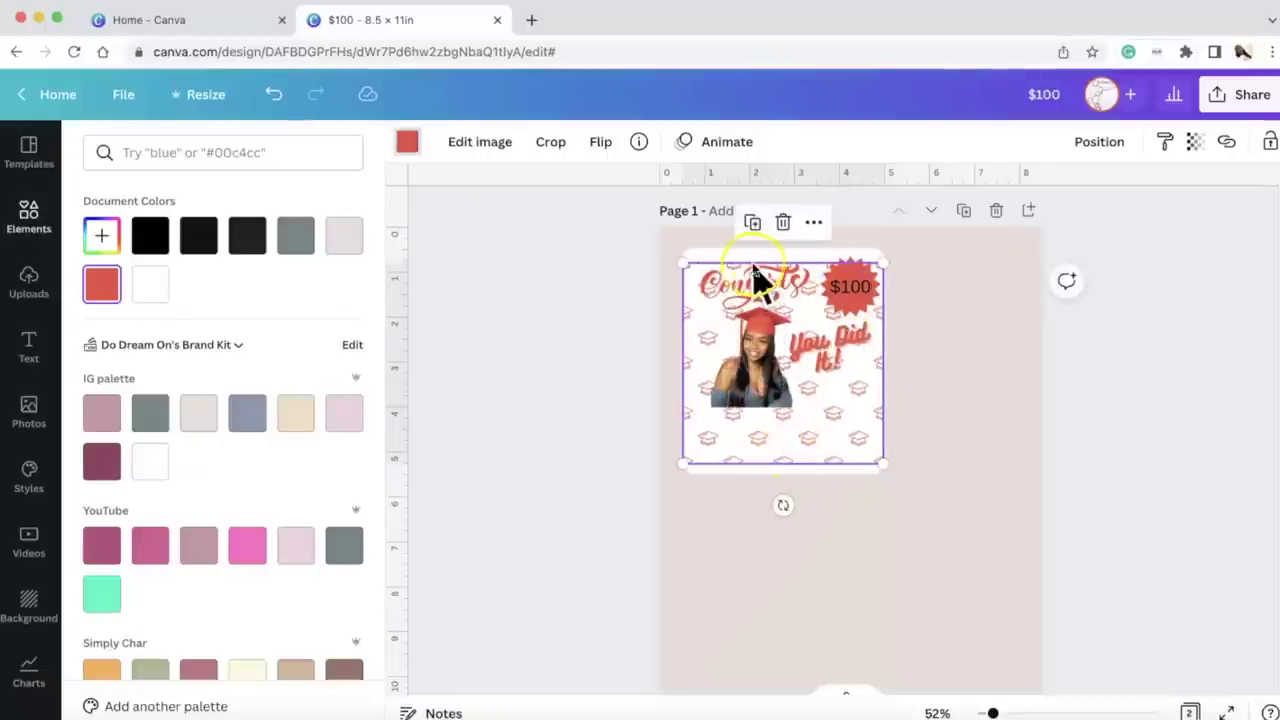
Step: Send the red cap pattern backward behind the lettering, starburst and portrait, keeping it in front of the white card
click(1103, 145)
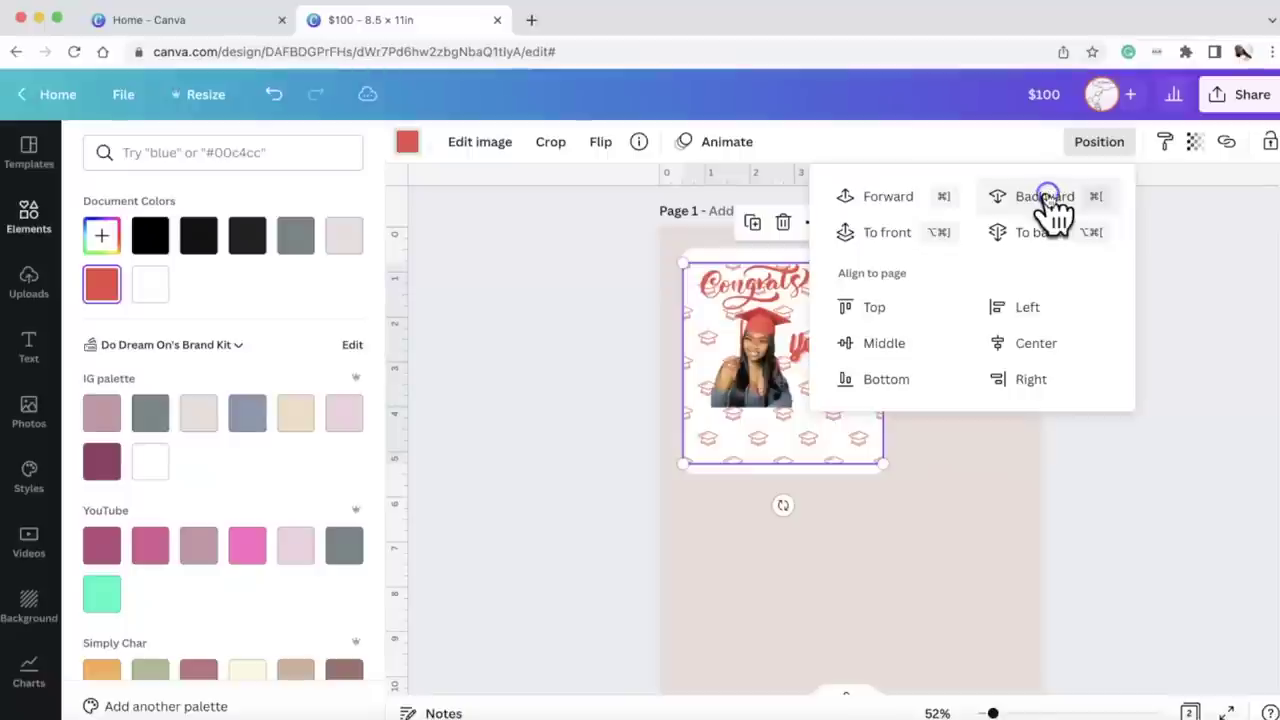
click(1047, 196)
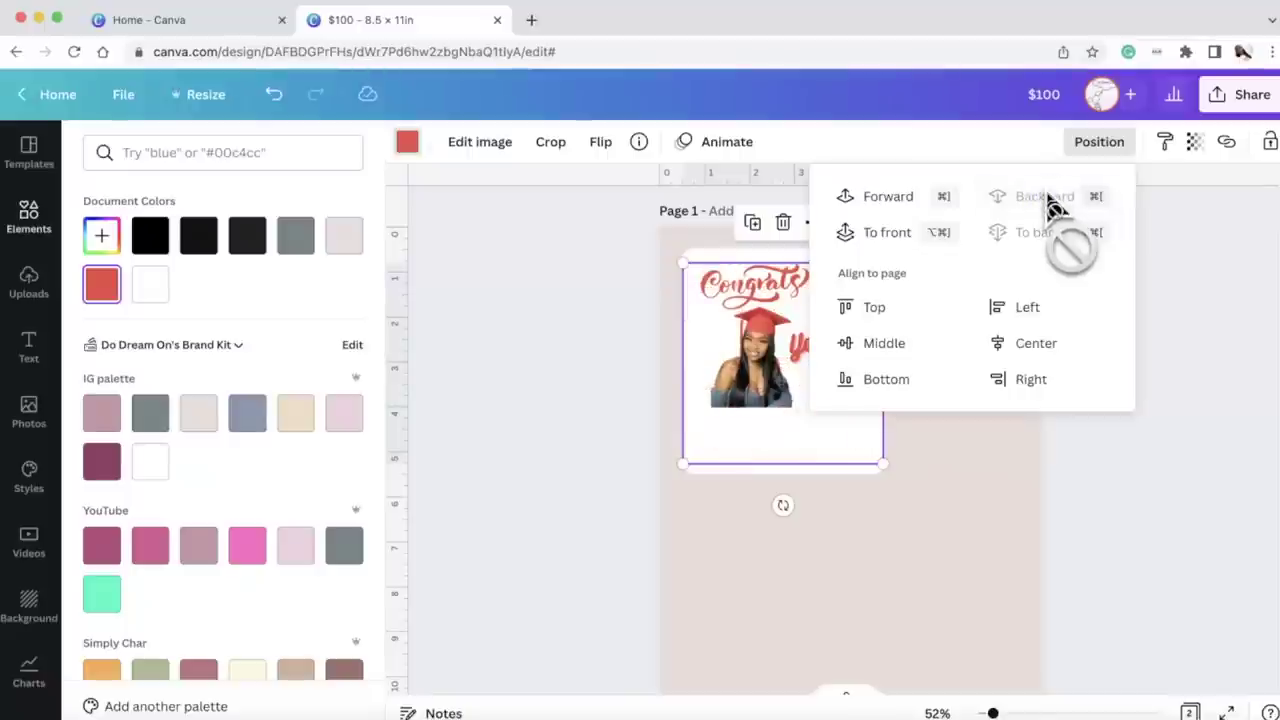
click(982, 540)
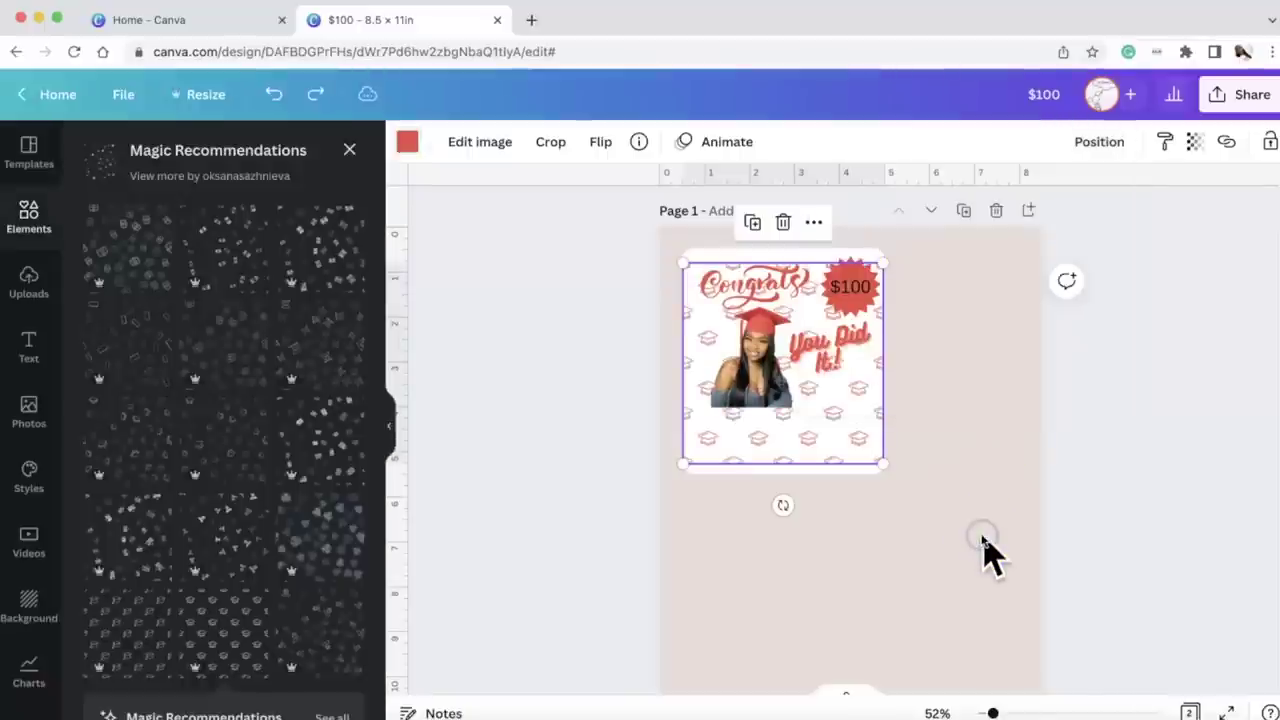
Step: Scale the cap pattern down to about half the card's width and place it in the card's lower-left corner
drag(683, 263, 812, 350)
drag(846, 443, 734, 431)
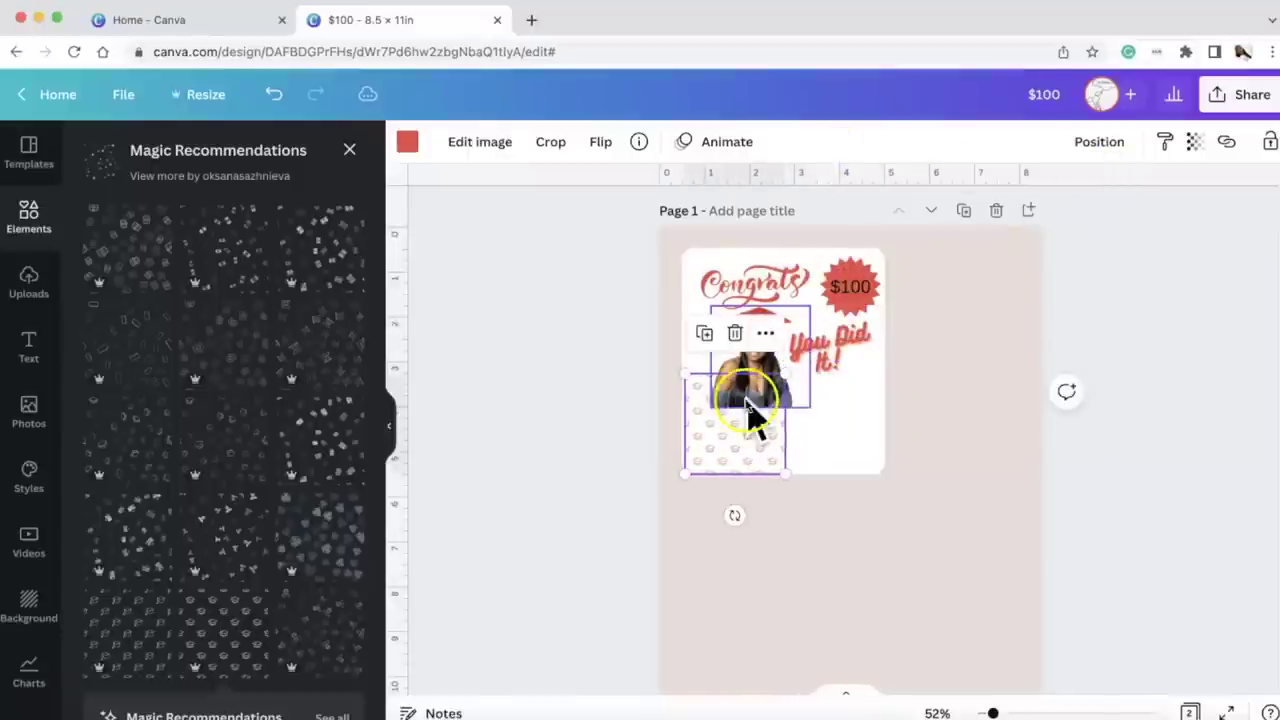
Step: Duplicate the small cap pattern and place the copy beside it in the card's lower-right corner
click(704, 333)
drag(749, 434, 832, 412)
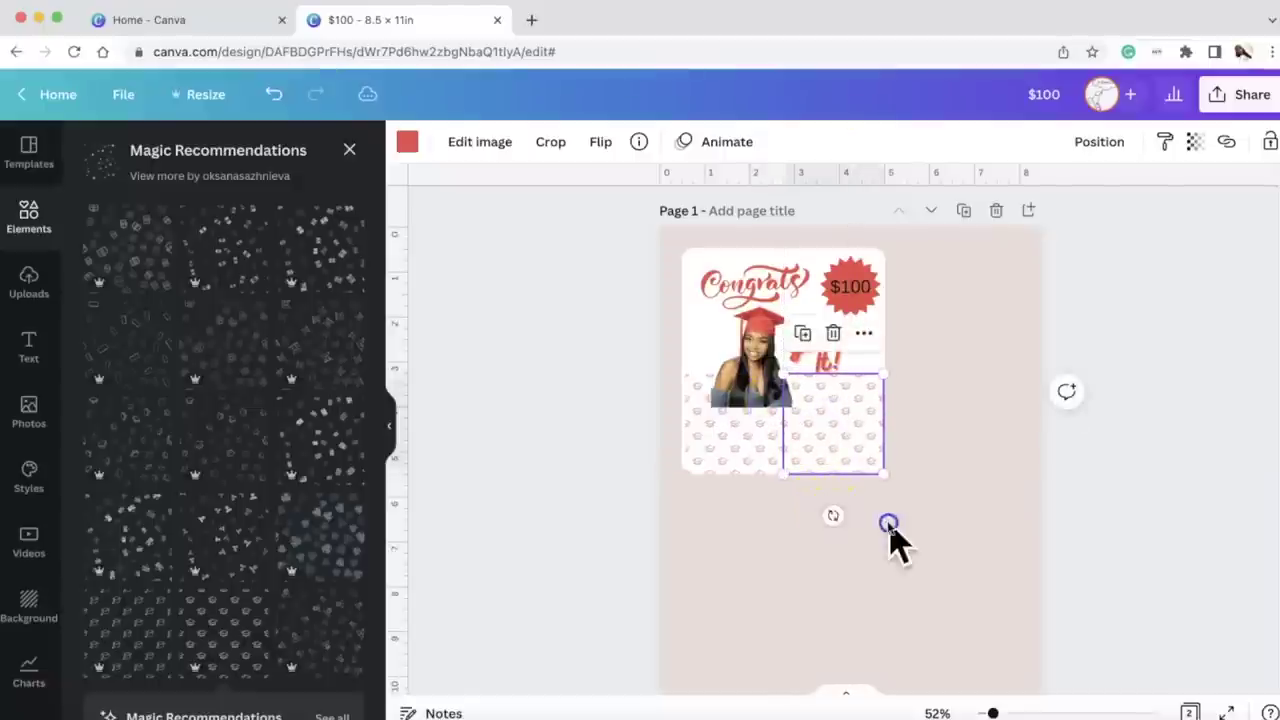
click(889, 527)
Step: Move both cap pattern tiles slightly up from the card's bottom edge, keeping them side by side
click(737, 429)
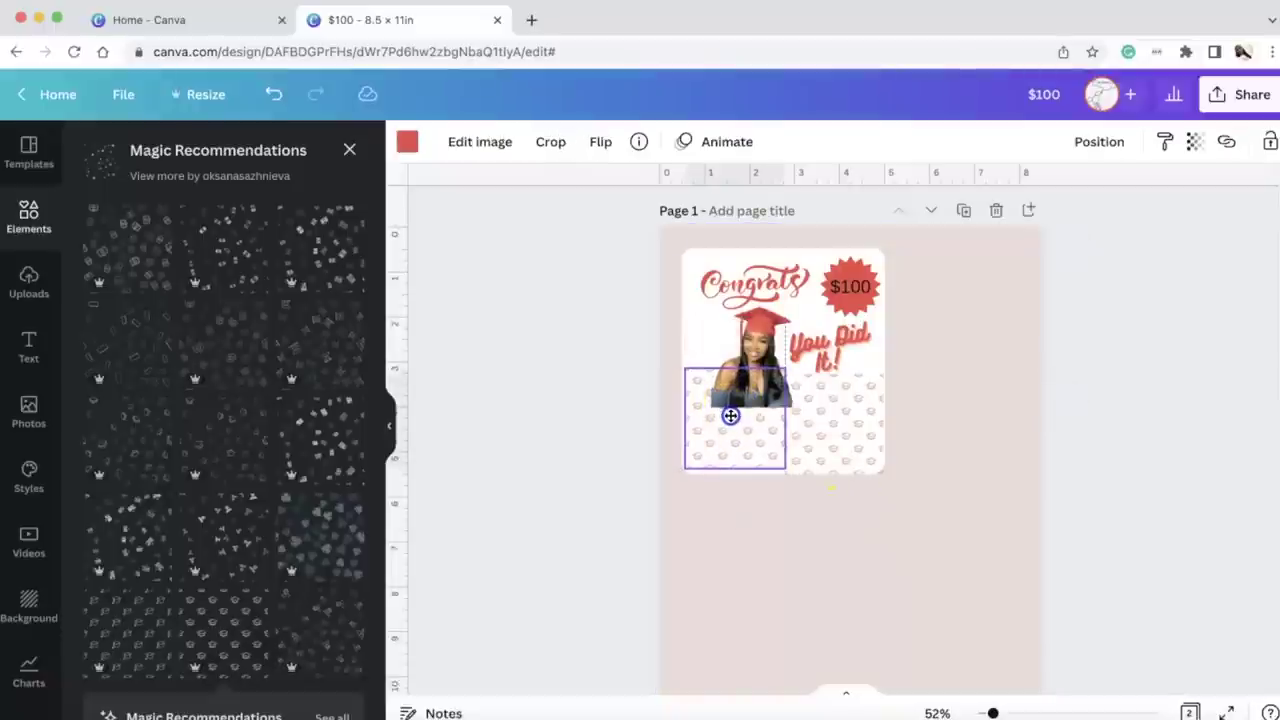
drag(737, 429, 837, 431)
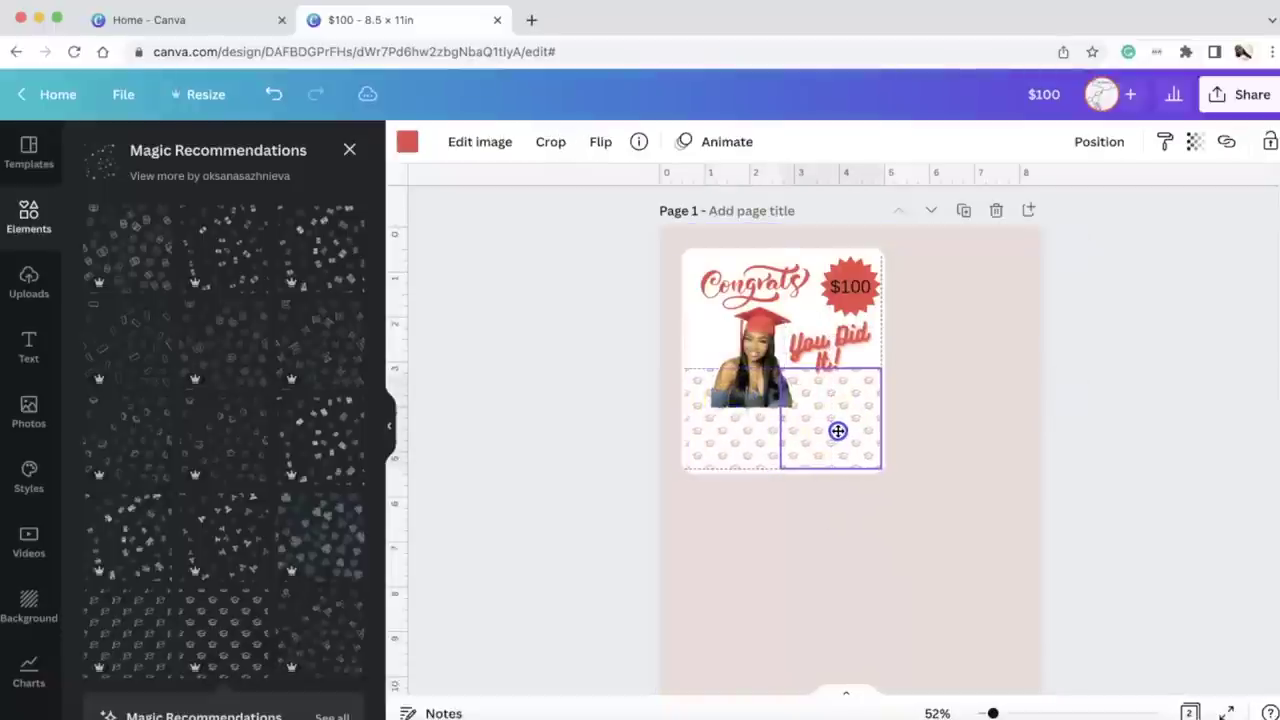
click(877, 586)
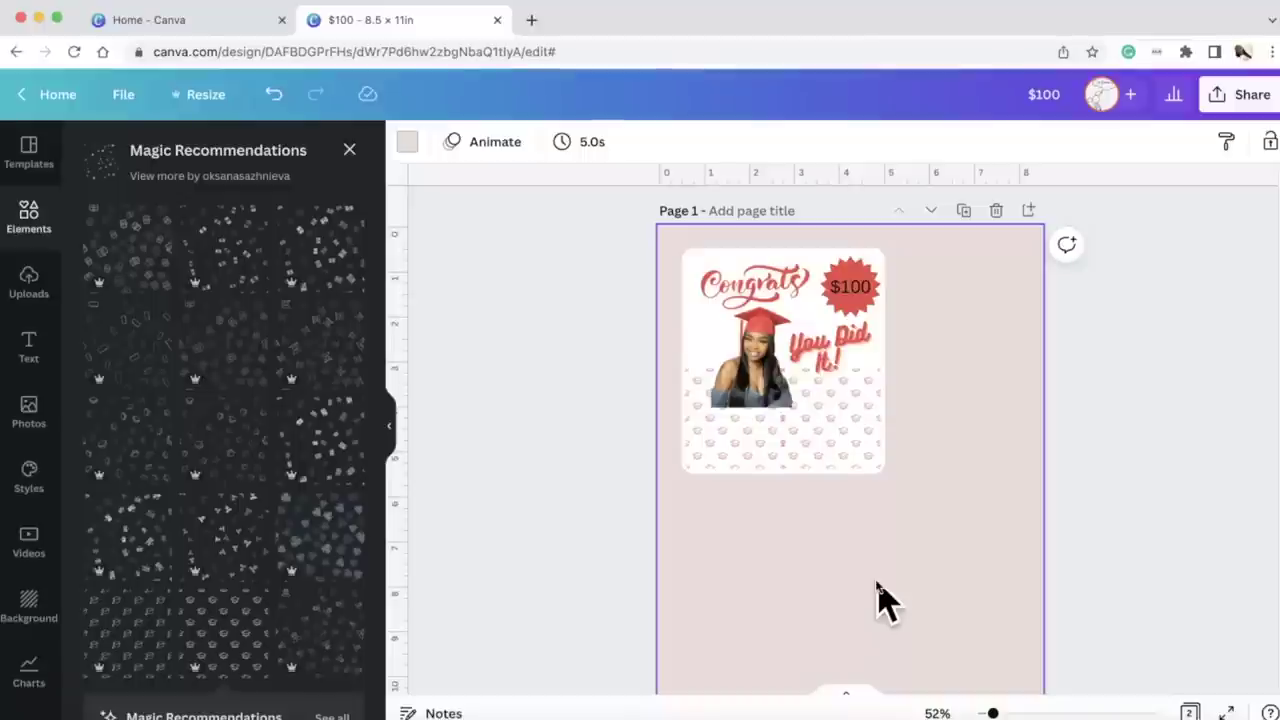
key(ctrl+z)
click(971, 543)
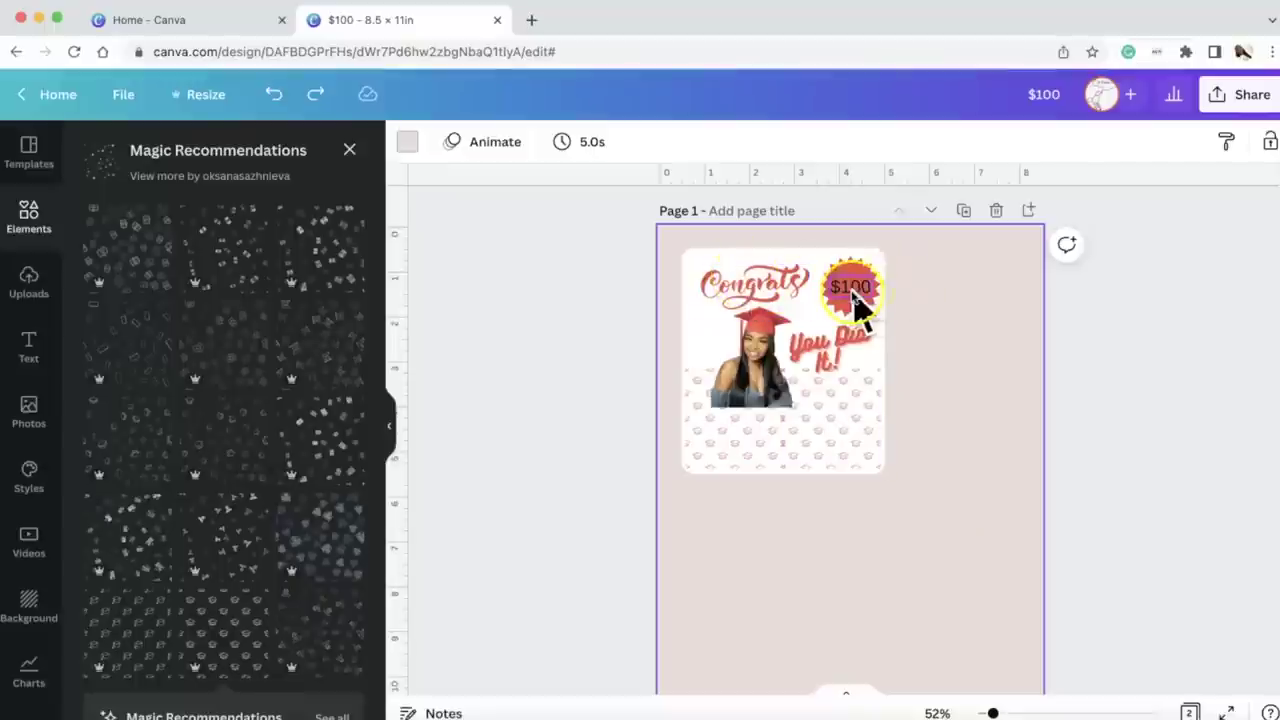
click(731, 318)
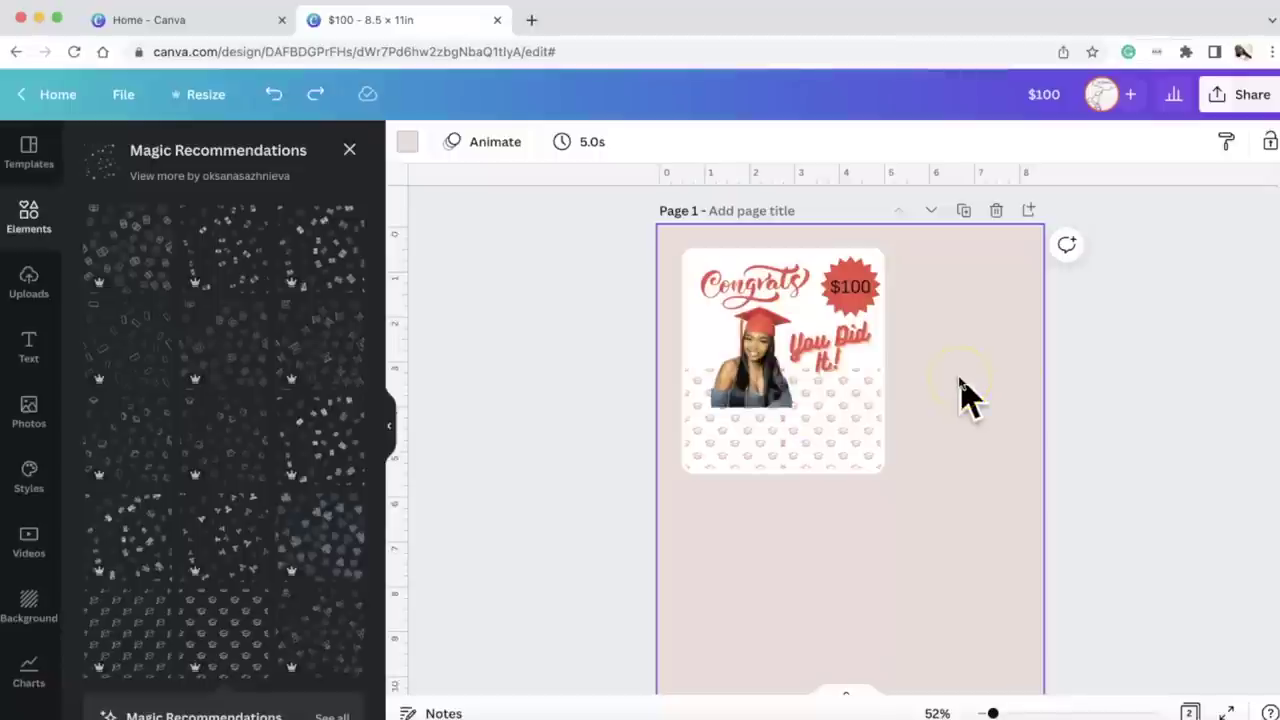
Step: Add a new page after page 1 and paste a copy of the white card into its upper-left area
click(1029, 213)
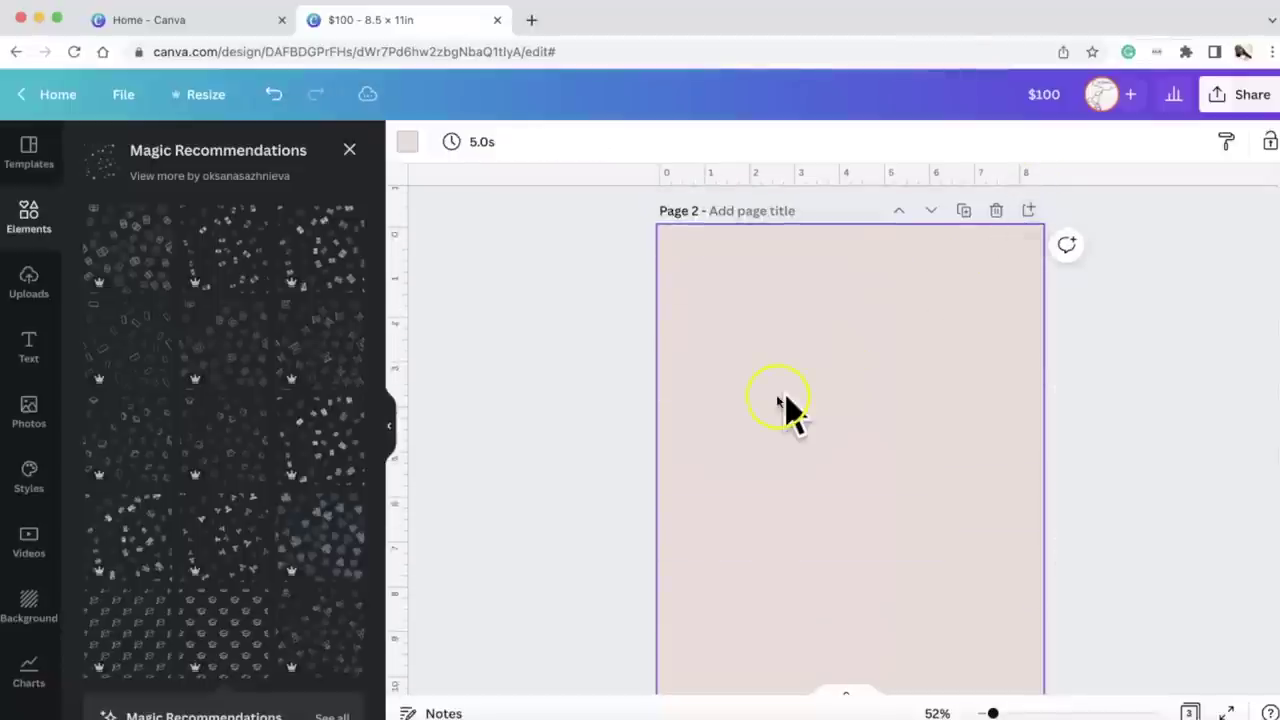
scroll(775, 405, up, 5)
click(762, 278)
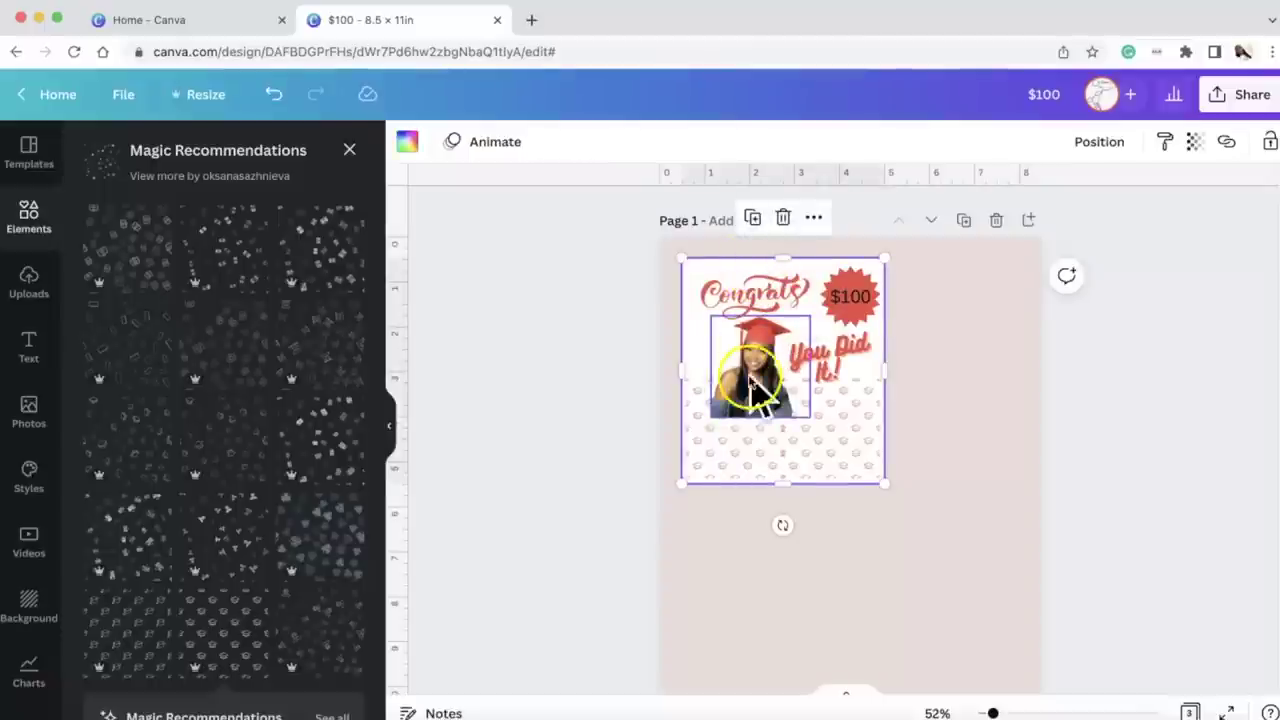
scroll(749, 466, down, 5)
click(749, 466)
key(ctrl+v)
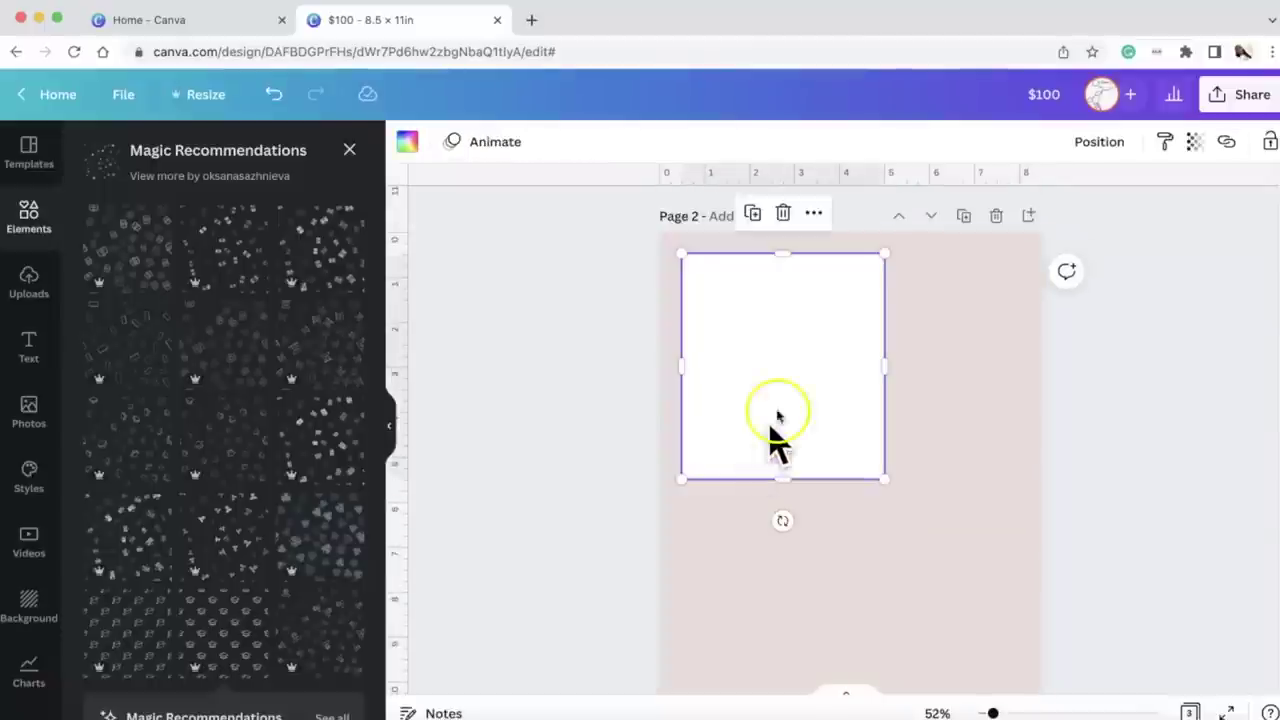
drag(811, 386, 807, 366)
Step: Fill the blank white card on page 2 with the bright pink from the YouTube brand palette
click(406, 141)
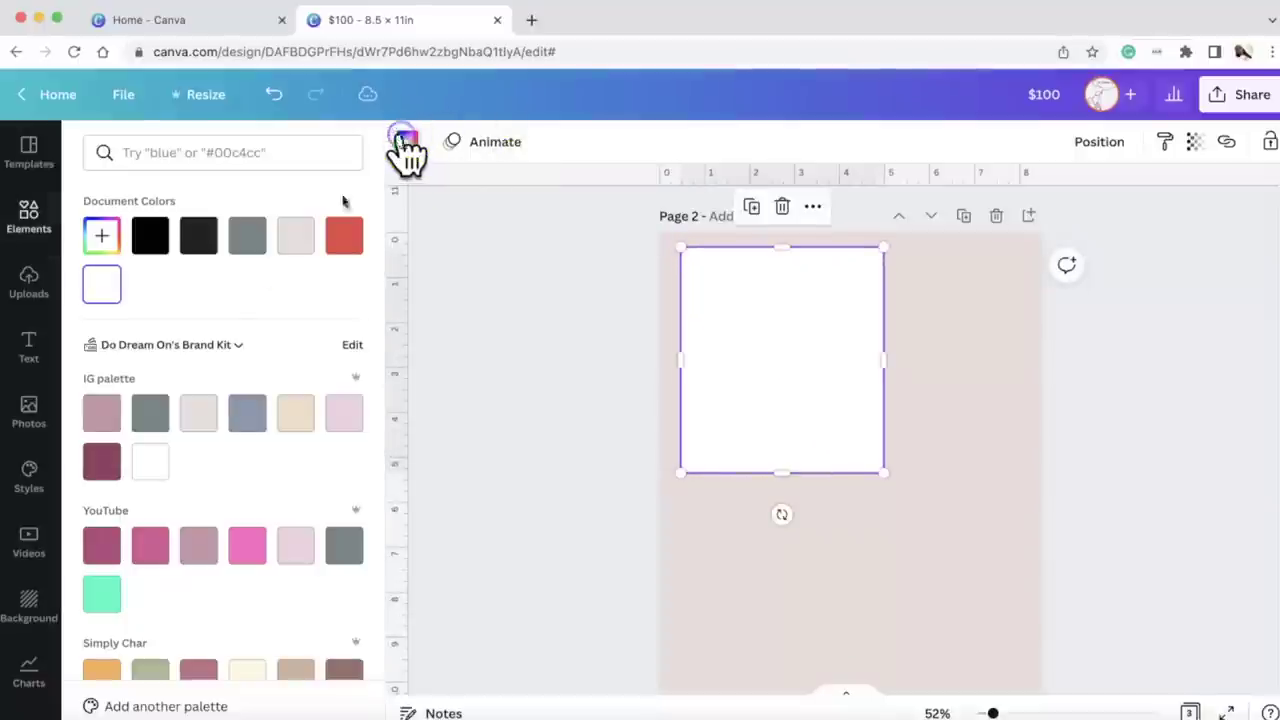
scroll(190, 355, down, 3)
click(247, 355)
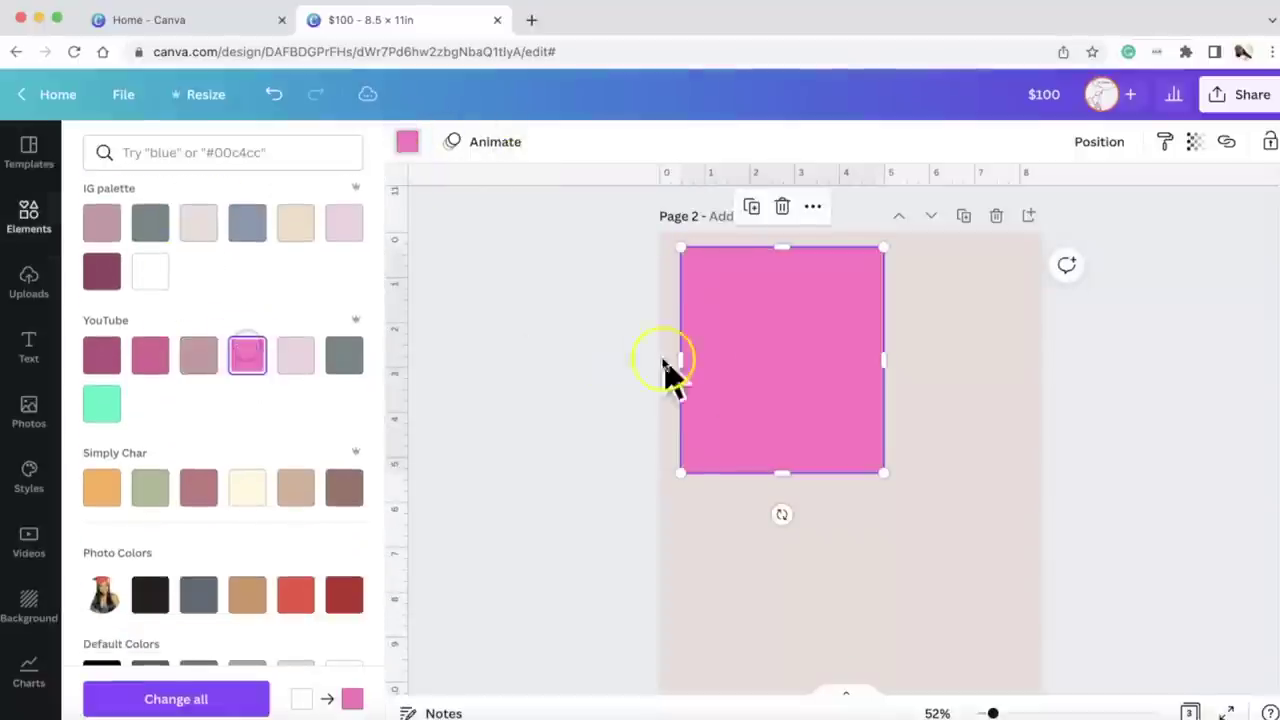
key(Escape)
Step: Search the elements for "tooth fairy" and place the crowned tooth with pink wings, scaled down, in the pink card's upper-left area
click(32, 222)
click(321, 160)
text(t)
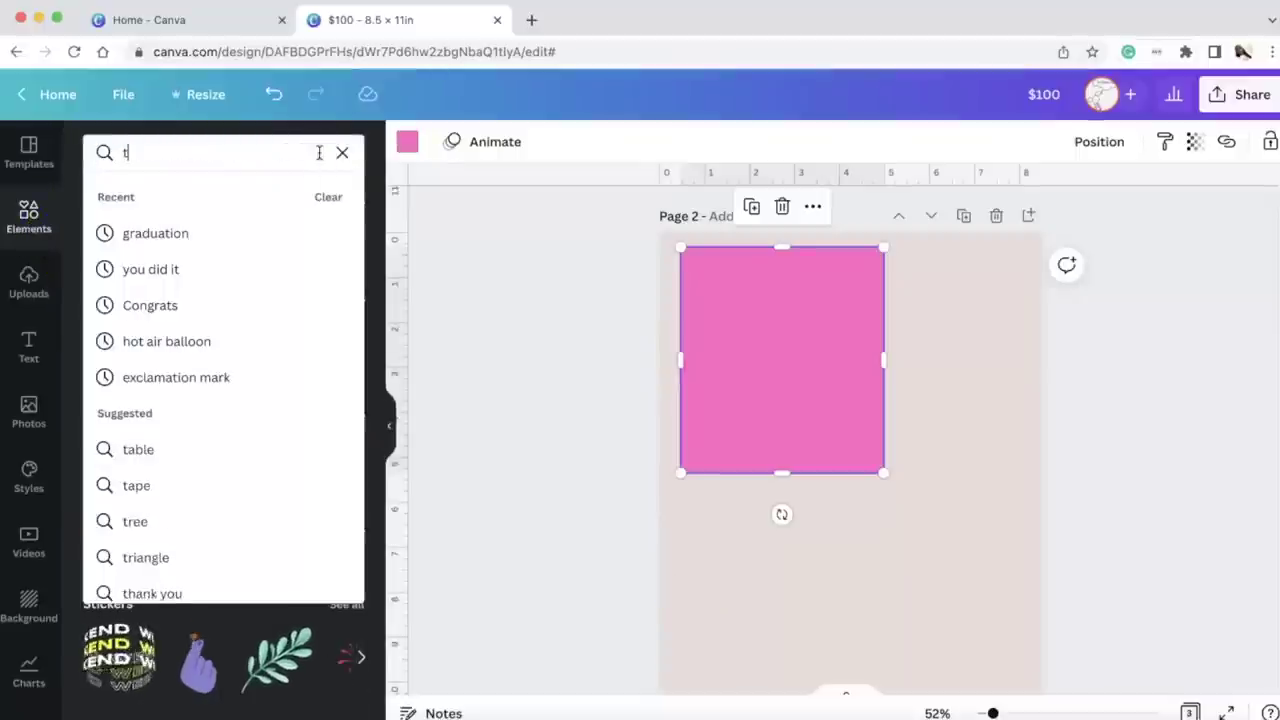
text(ooth fairy)
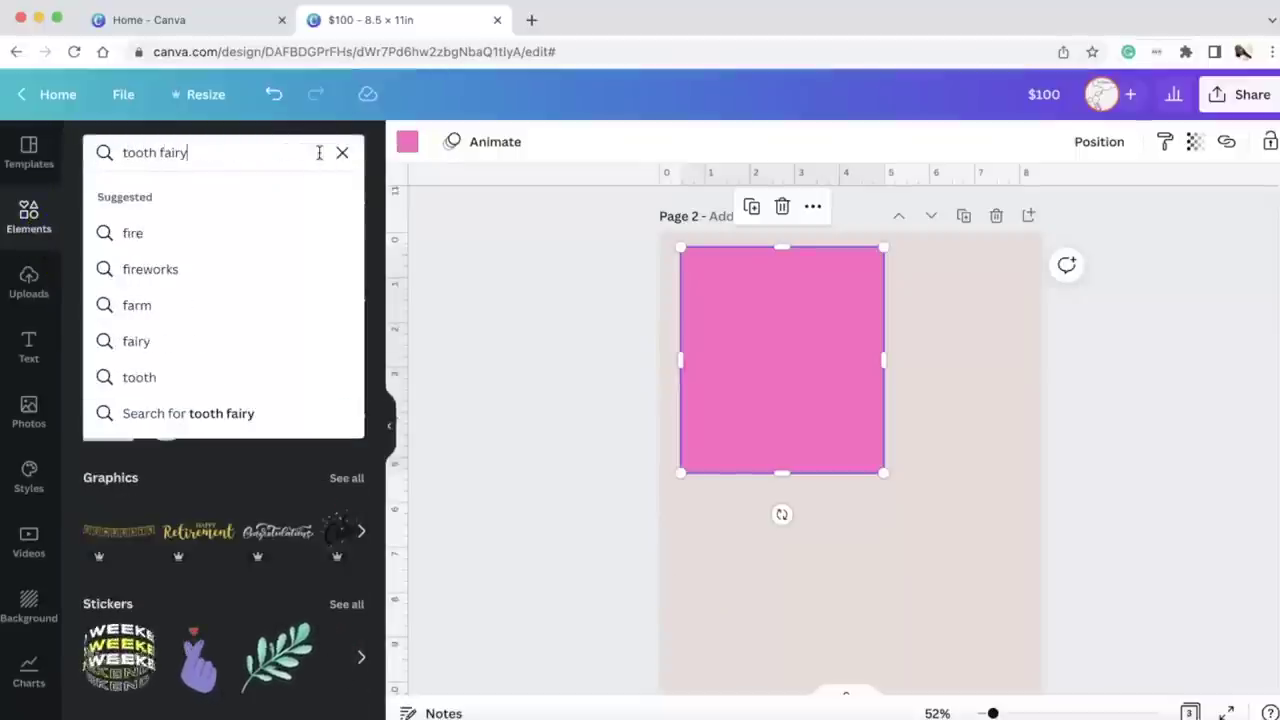
key(Return)
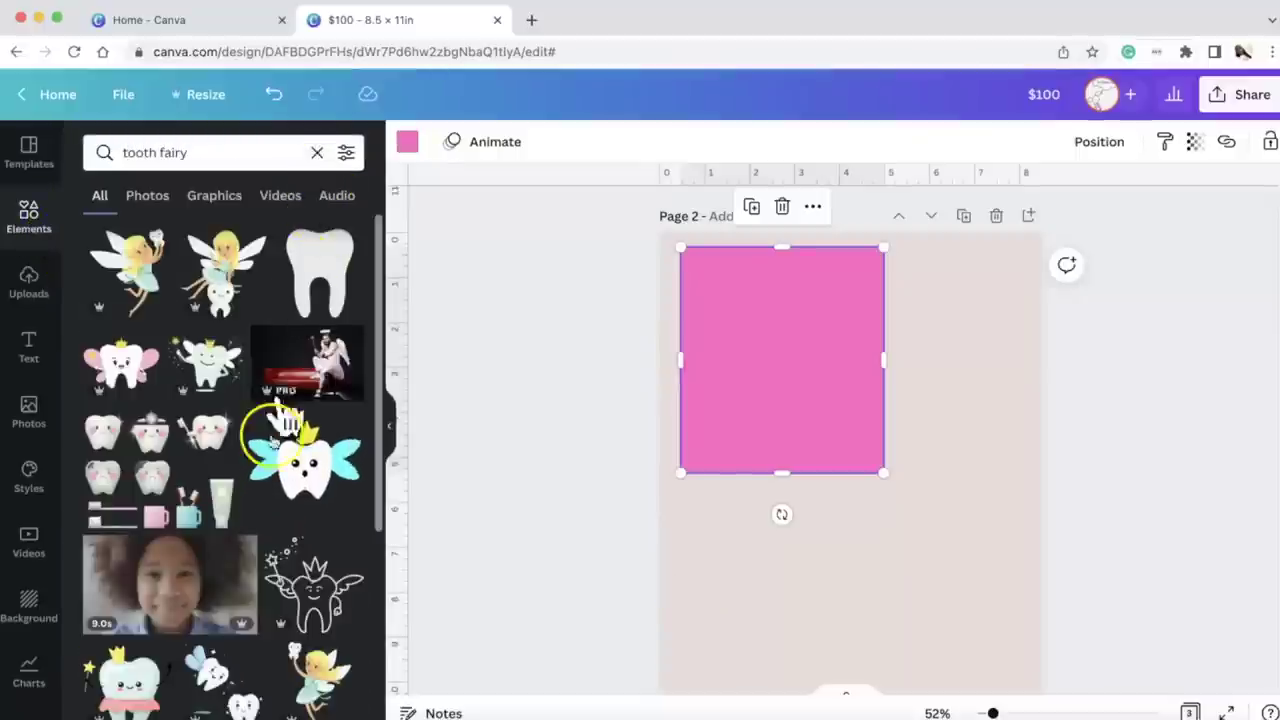
click(124, 352)
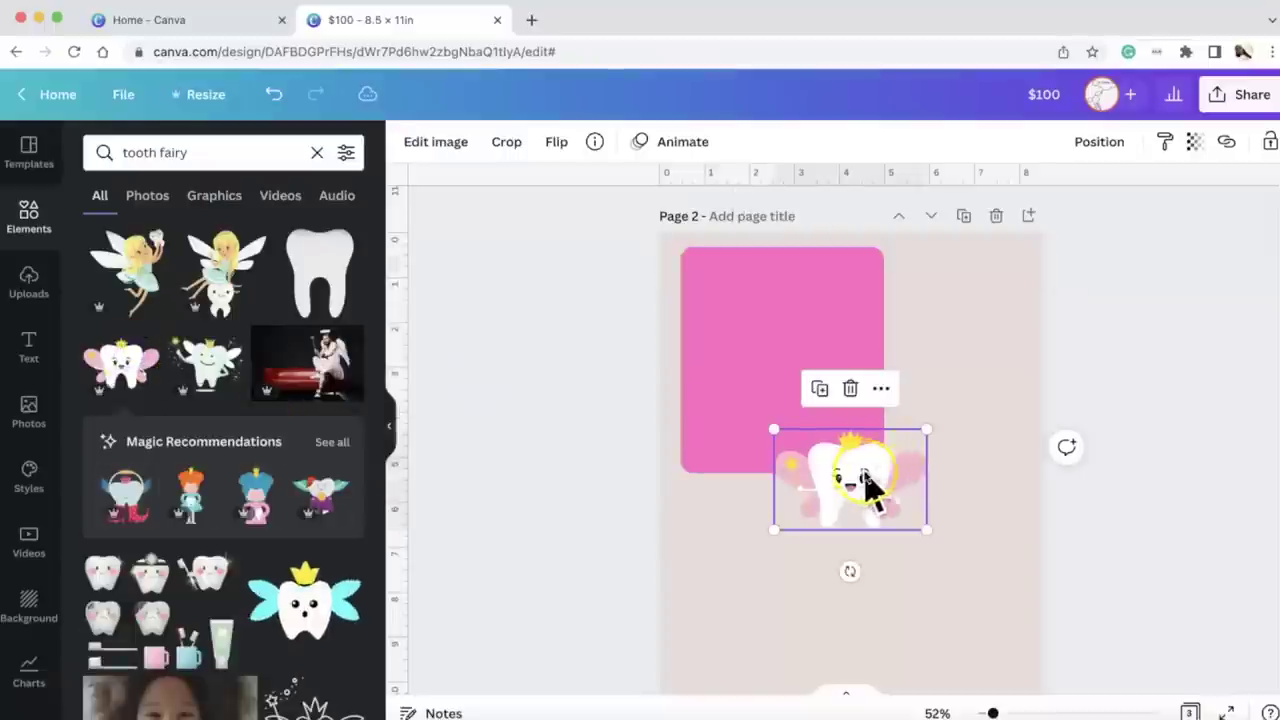
drag(866, 491, 777, 316)
drag(849, 378, 768, 331)
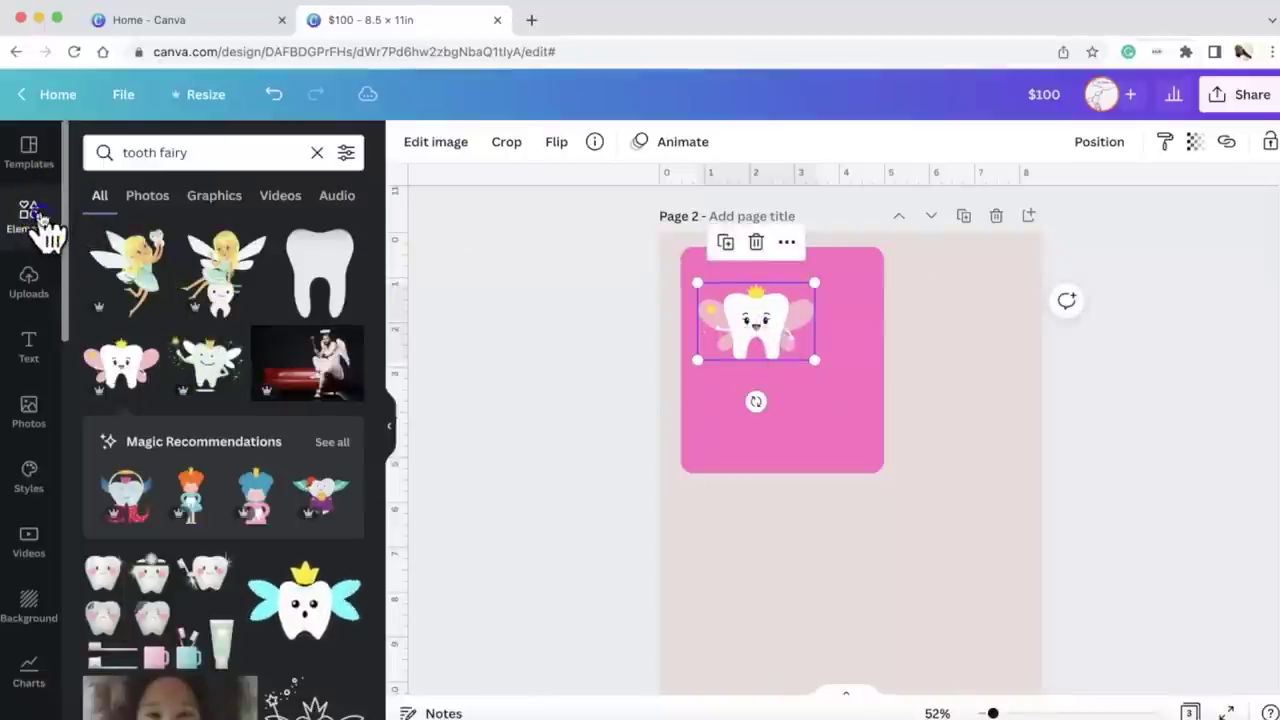
Step: Open the complete collection of lines and shapes
click(40, 220)
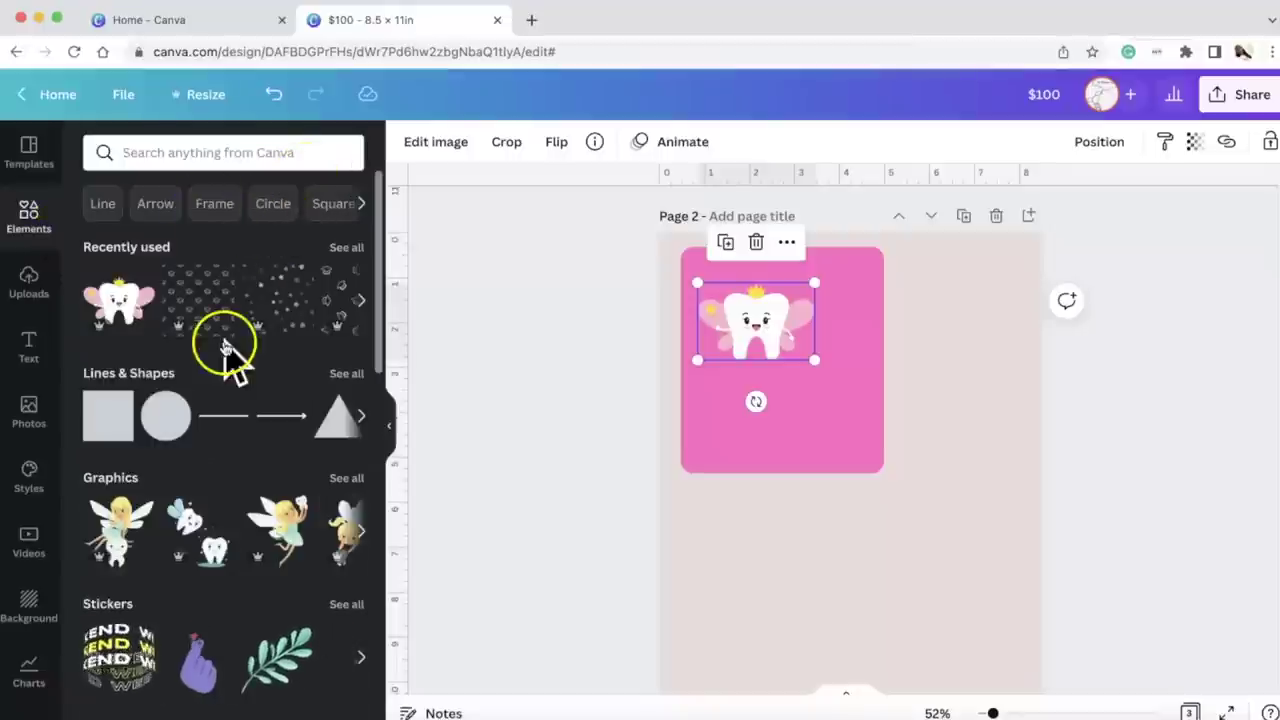
click(347, 375)
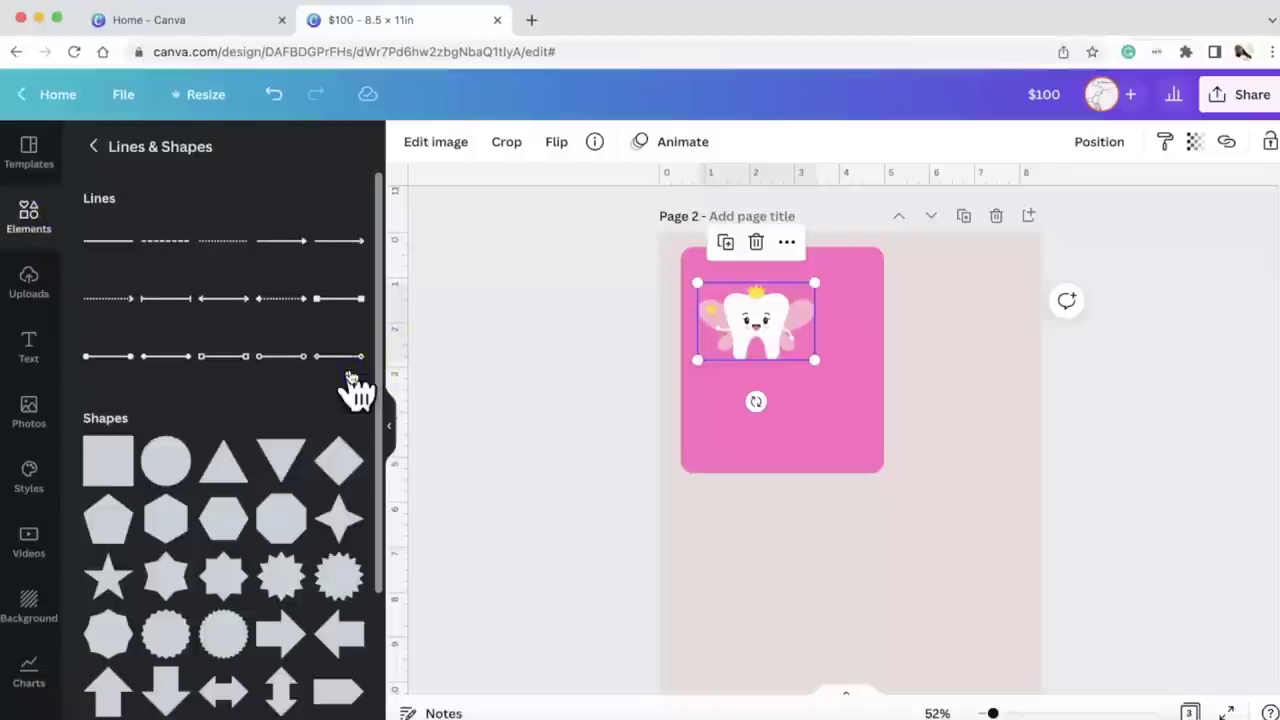
click(223, 577)
drag(831, 490, 829, 323)
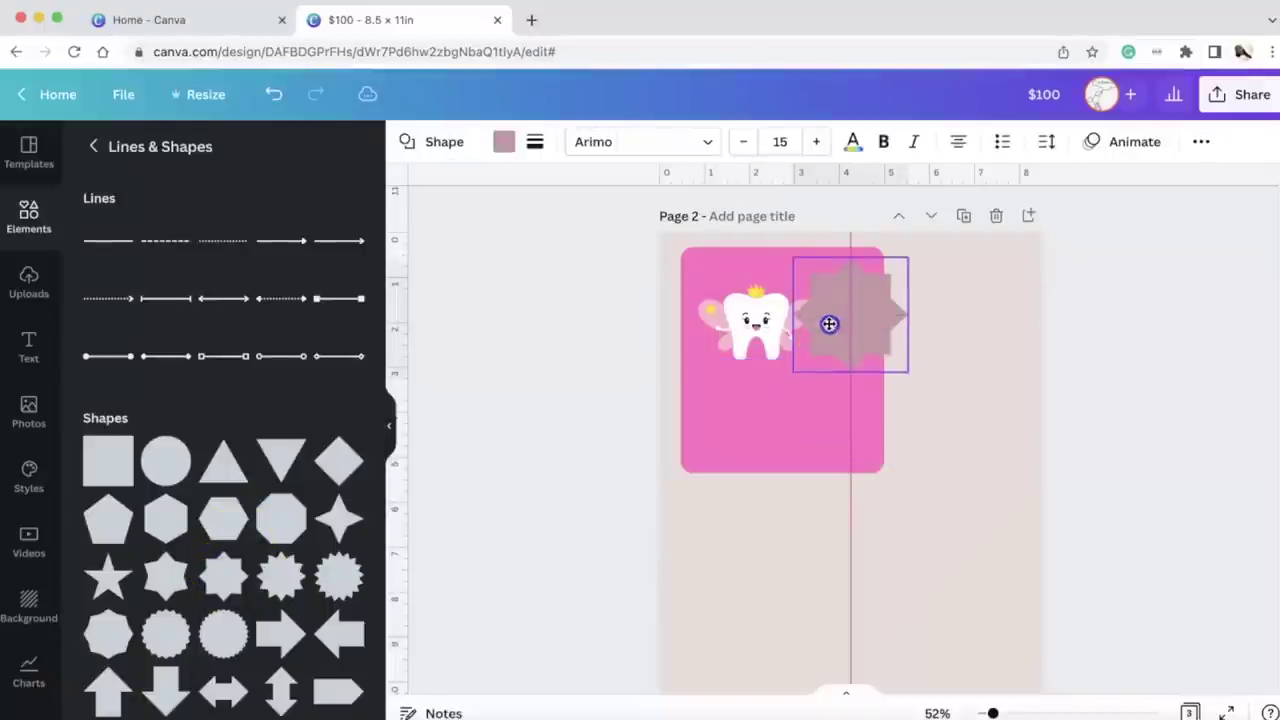
drag(900, 370, 868, 330)
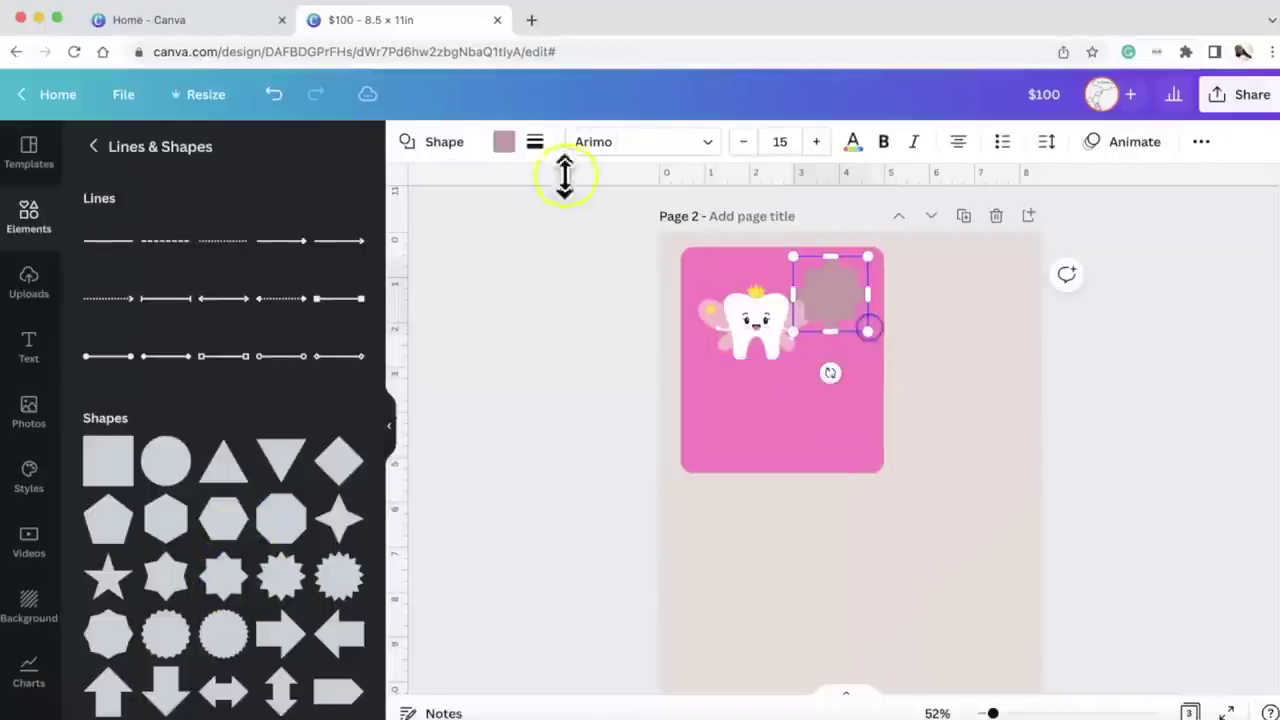
click(503, 142)
click(249, 284)
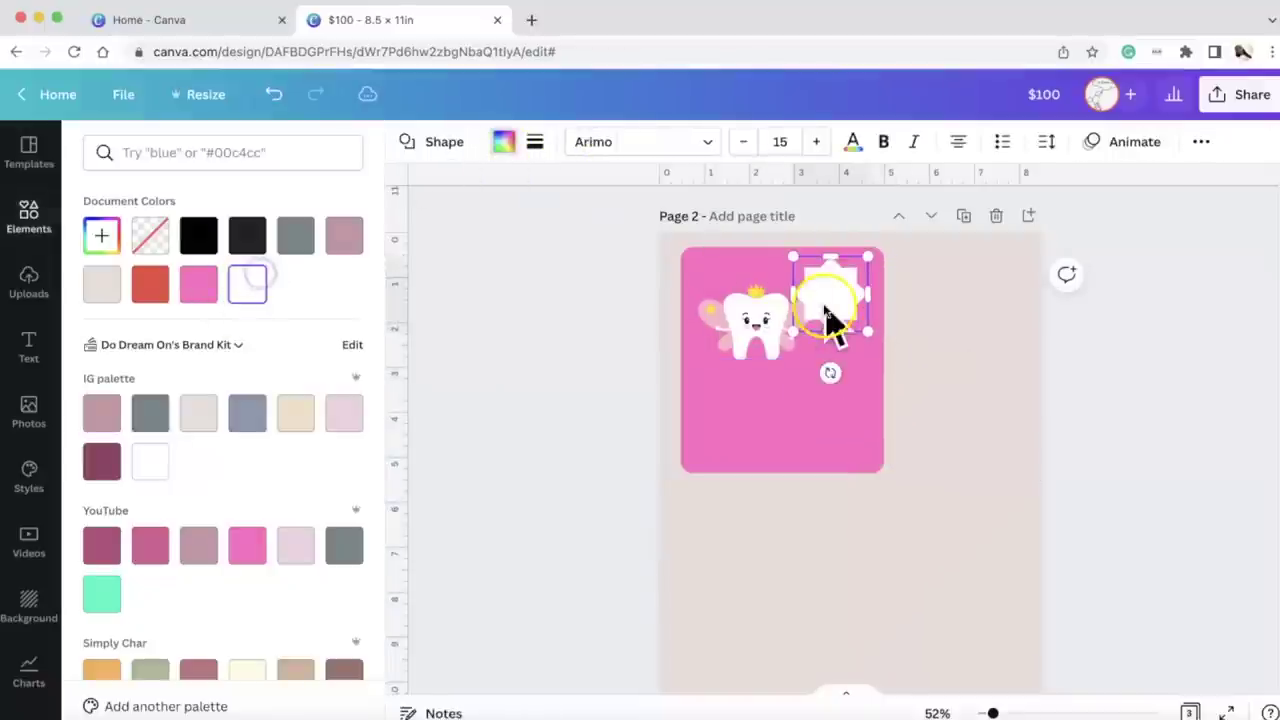
drag(824, 303, 839, 298)
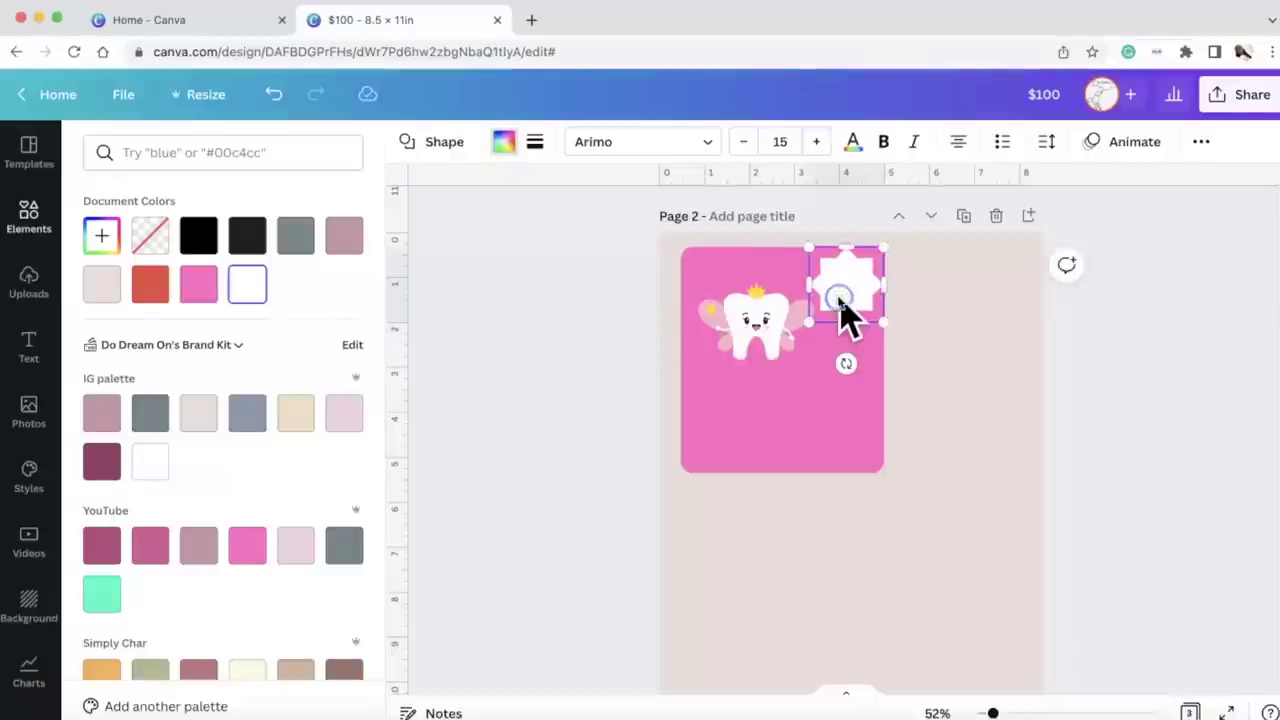
key(Delete)
Step: Add a many-pointed starburst without the extra round seal, scale it into the pink card's upper-right corner and fill it white
scroll(265, 506, down, 2)
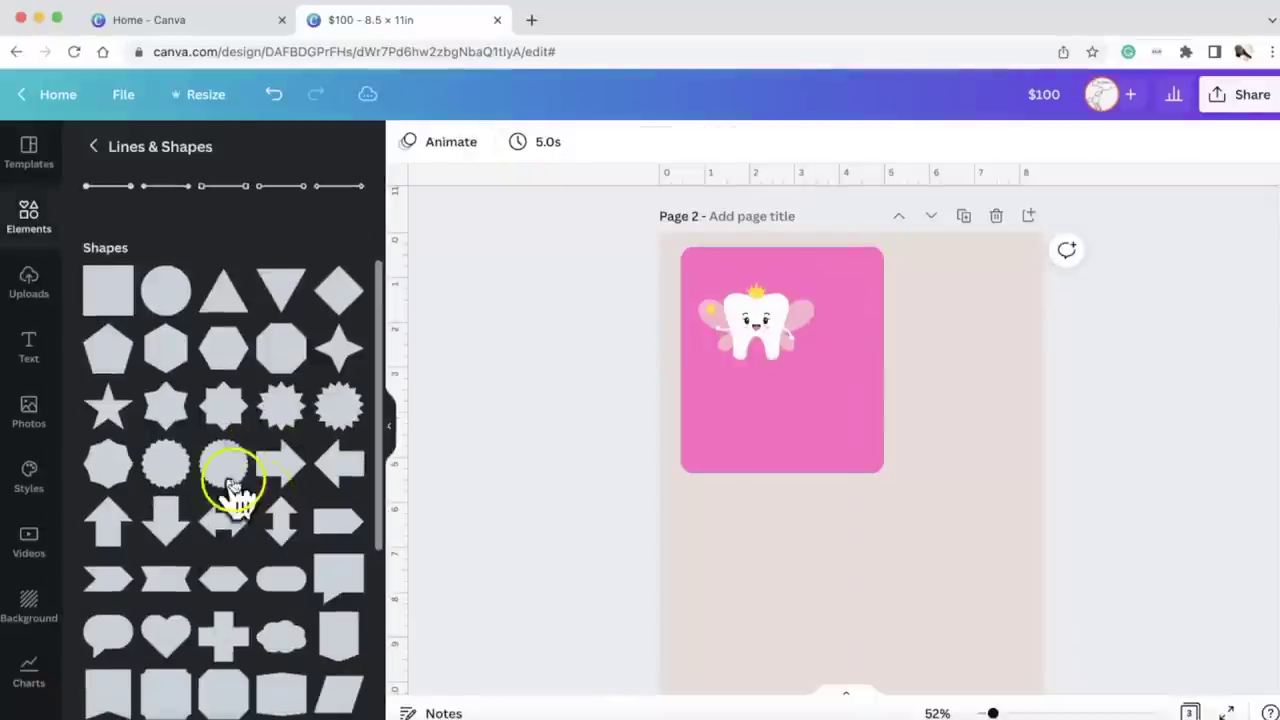
click(343, 410)
click(228, 462)
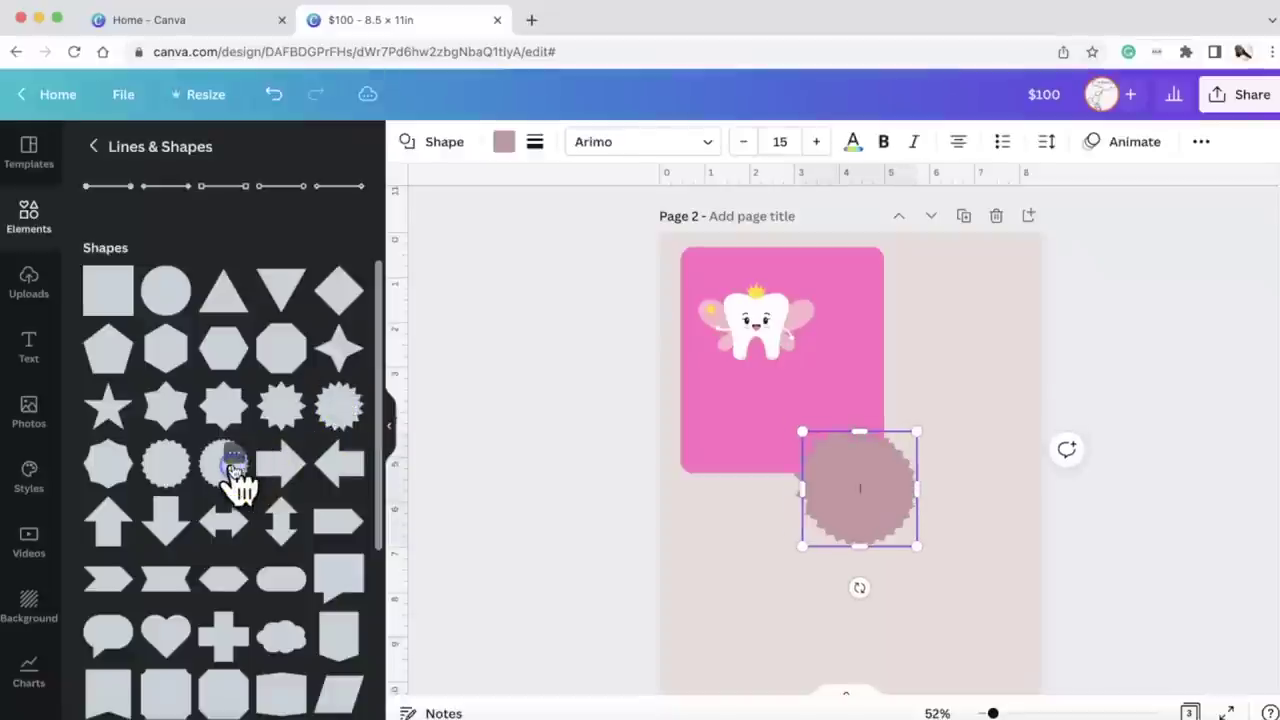
drag(834, 500, 719, 531)
key(Delete)
drag(871, 508, 850, 312)
drag(886, 357, 850, 287)
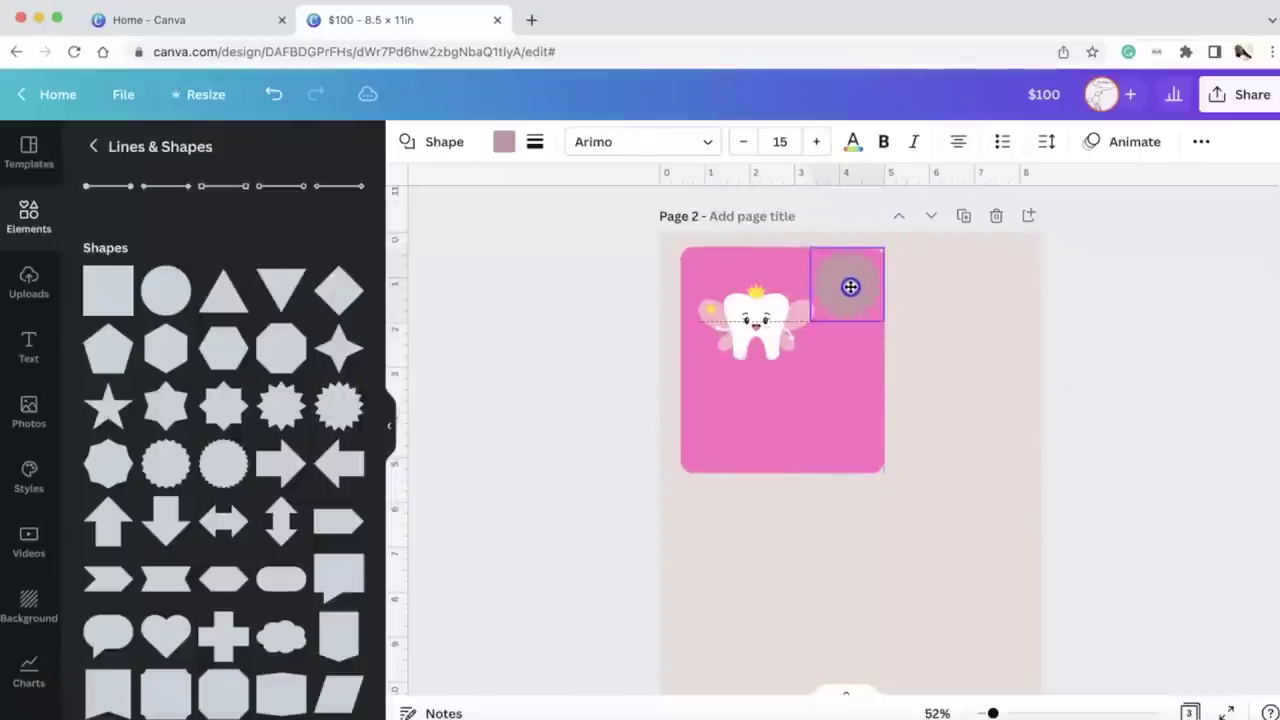
drag(878, 334, 857, 309)
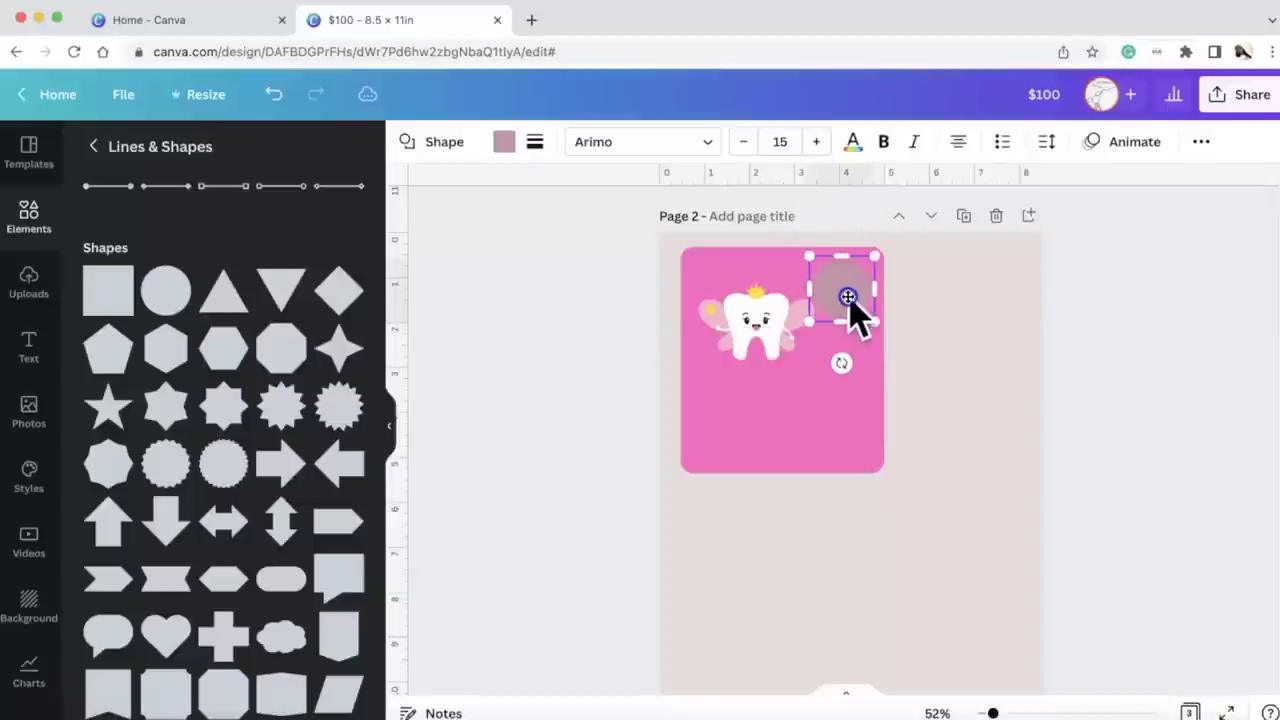
click(503, 145)
click(250, 285)
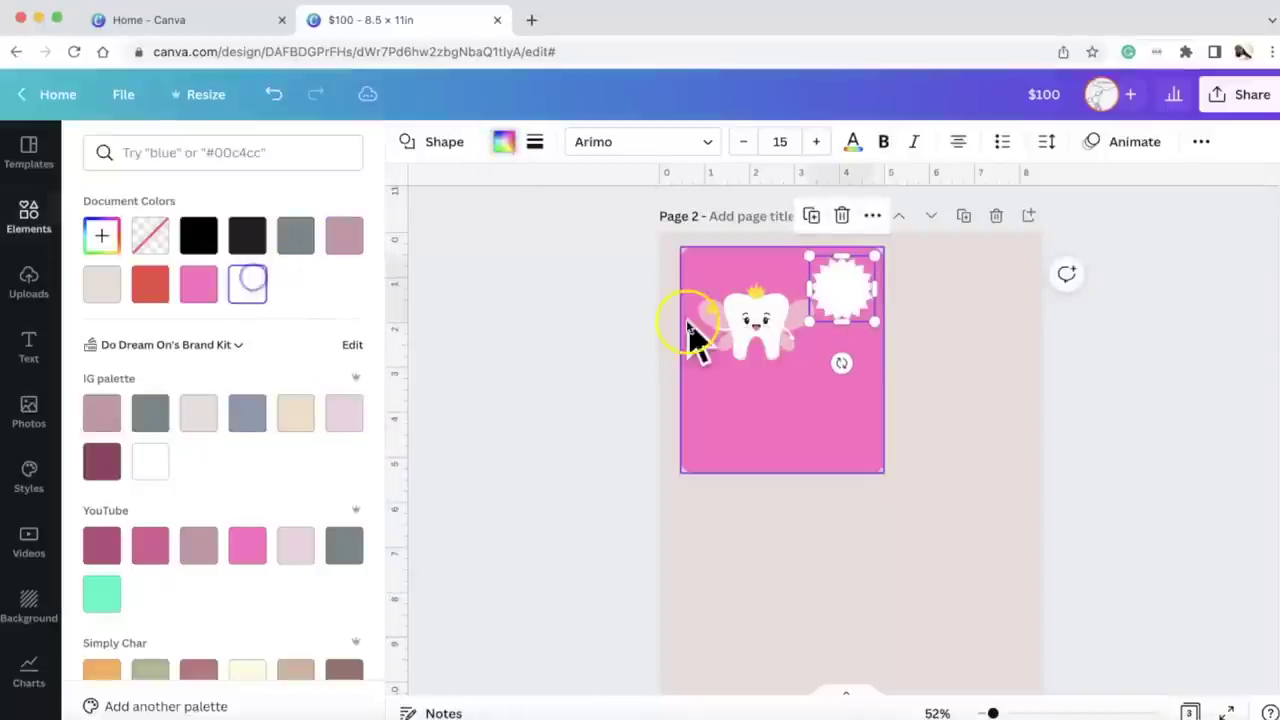
Step: Move the tooth fairy graphic slightly down and tilt it slightly counterclockwise
click(749, 337)
drag(749, 337, 749, 357)
drag(752, 420, 786, 409)
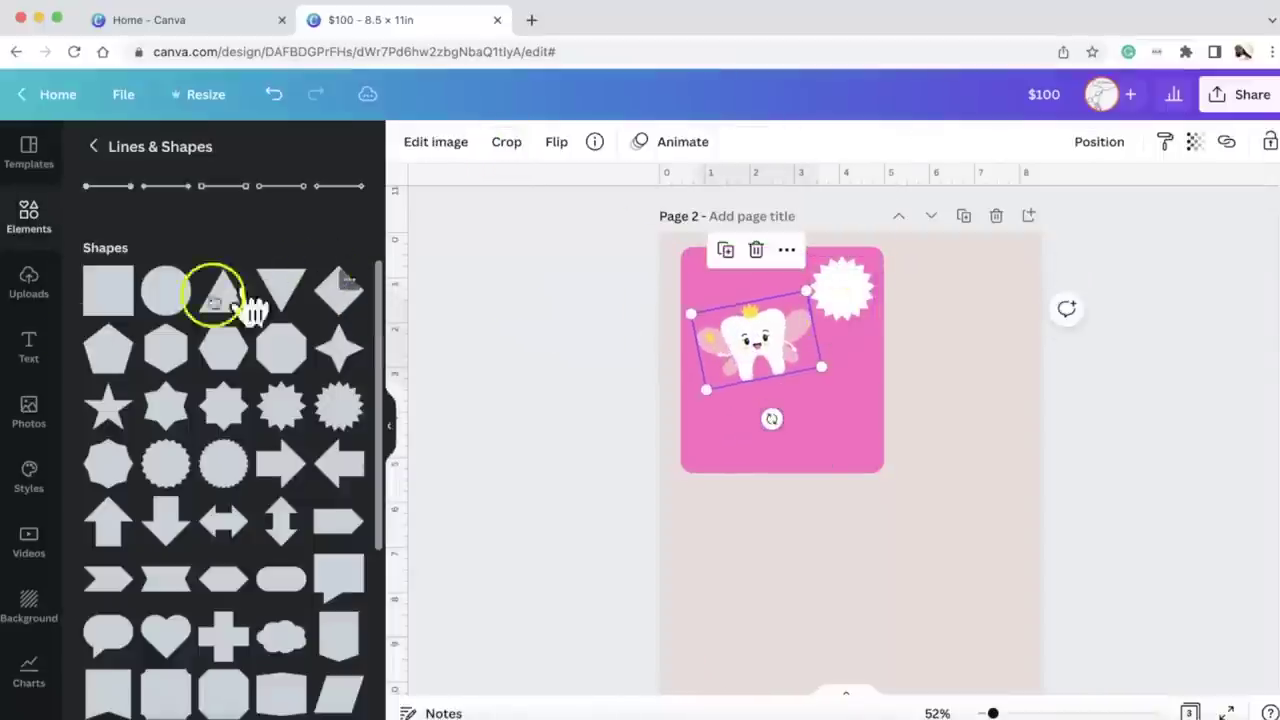
Step: Add the pink GLOW text style, change its text to "$10", and scale it to about size 50.5 centred on the white starburst
click(37, 352)
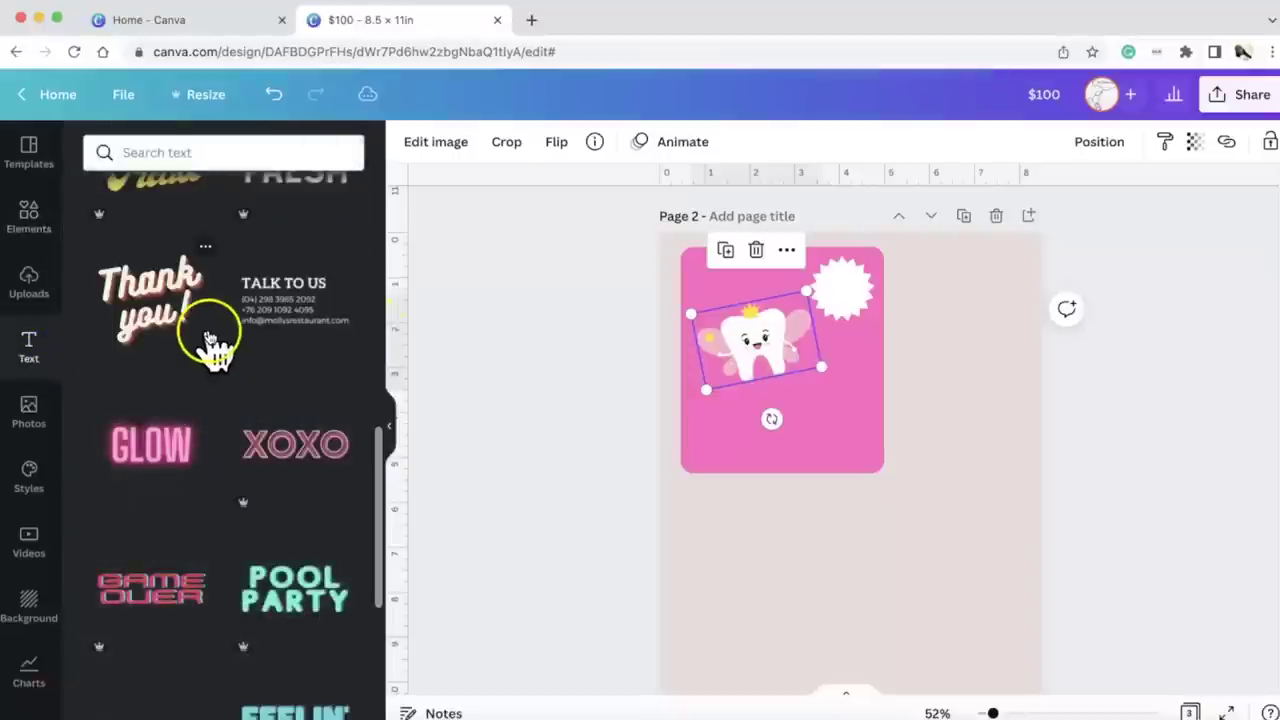
click(155, 447)
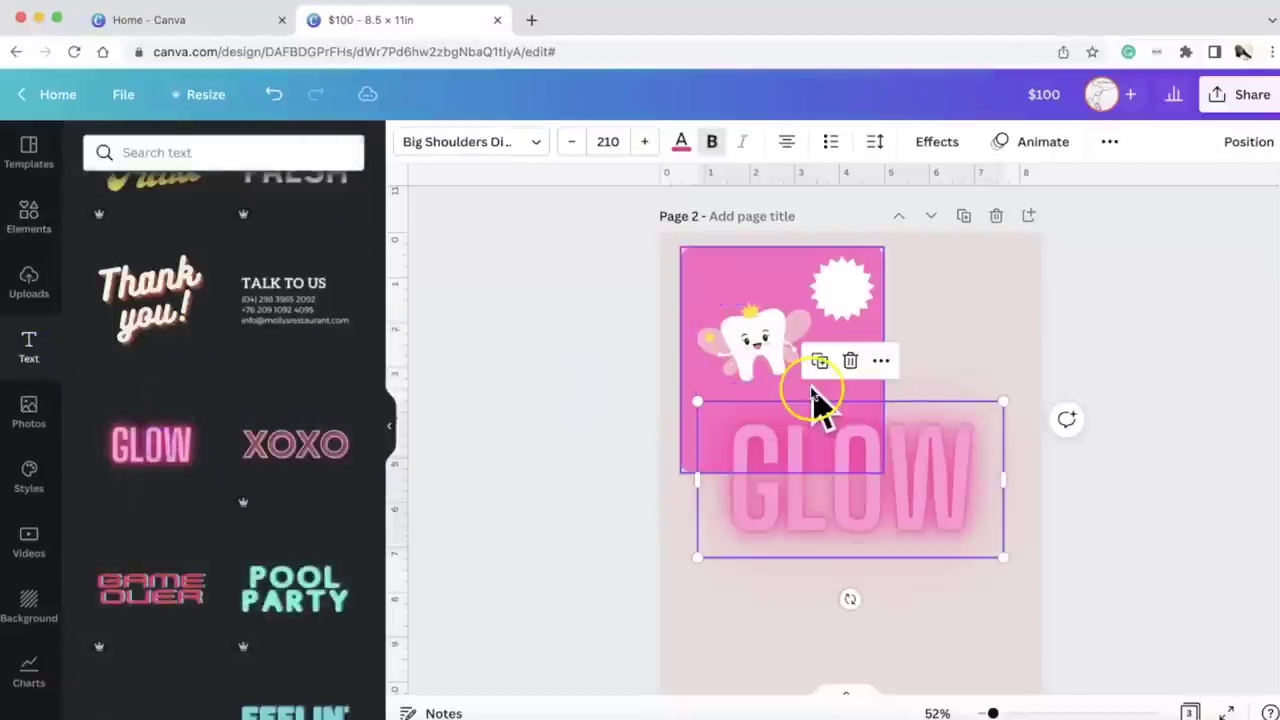
double_click(837, 456)
text($10)
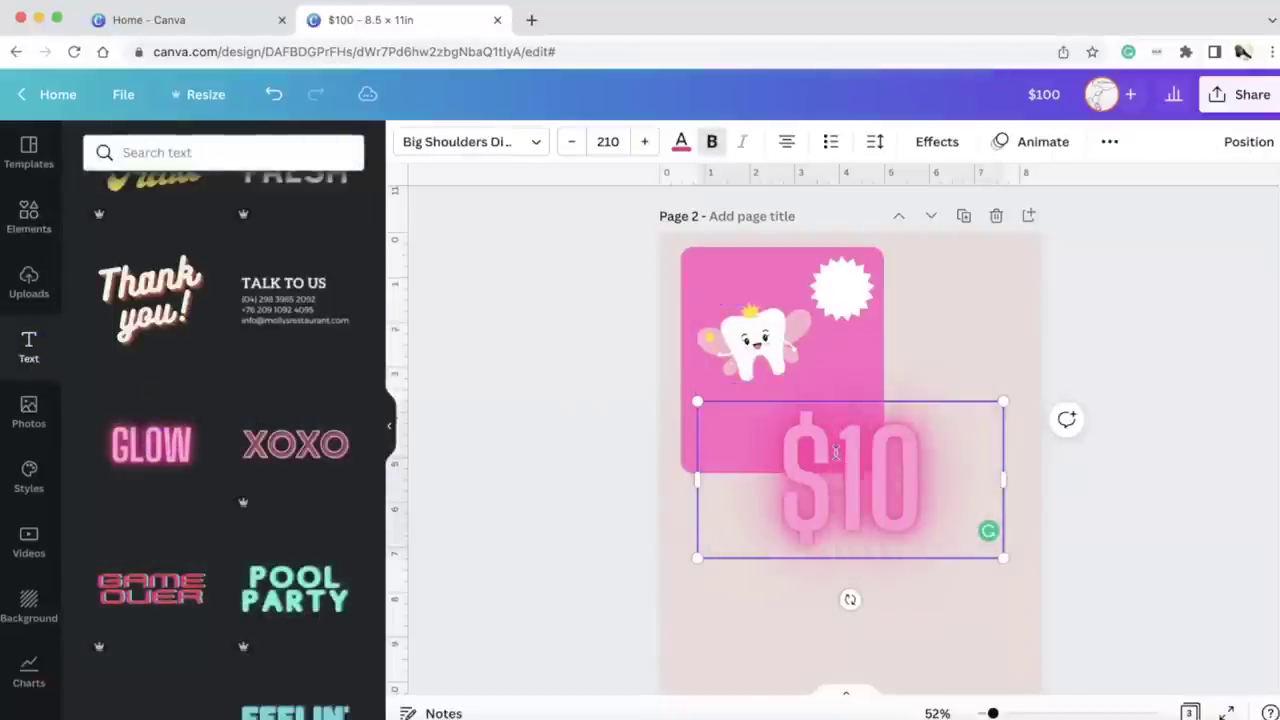
drag(1002, 558, 763, 451)
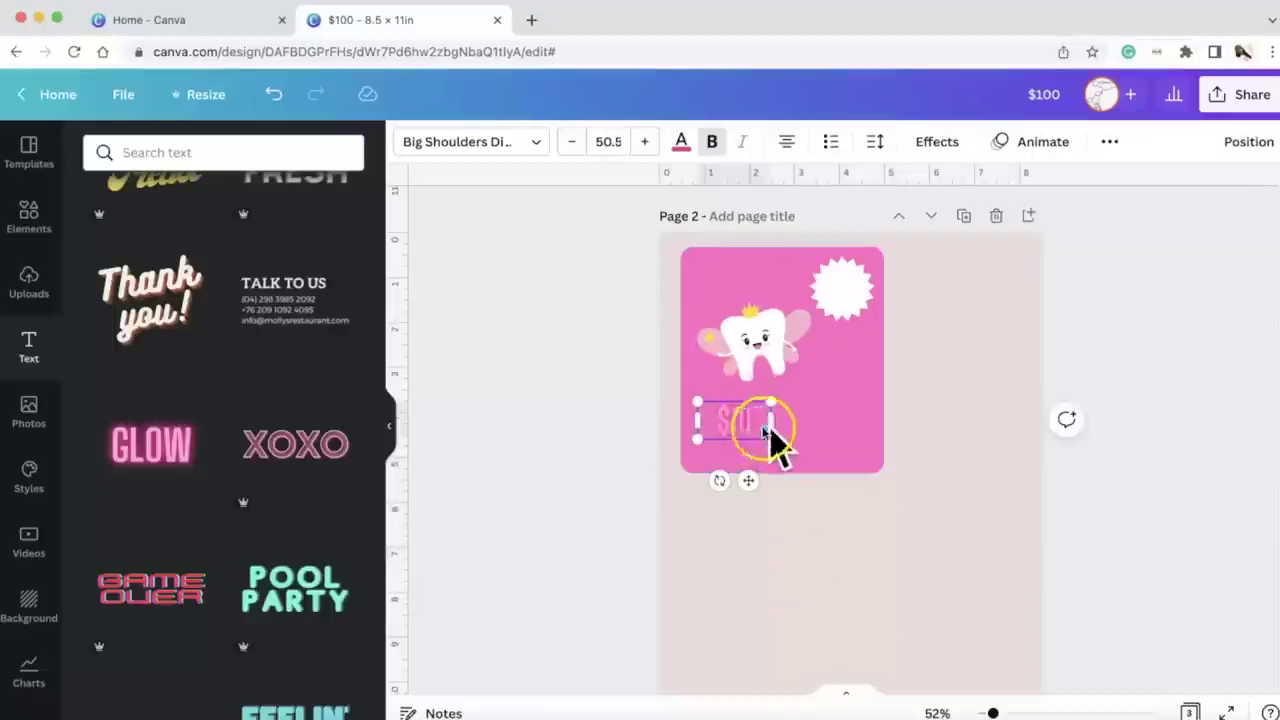
drag(692, 428, 848, 290)
click(820, 425)
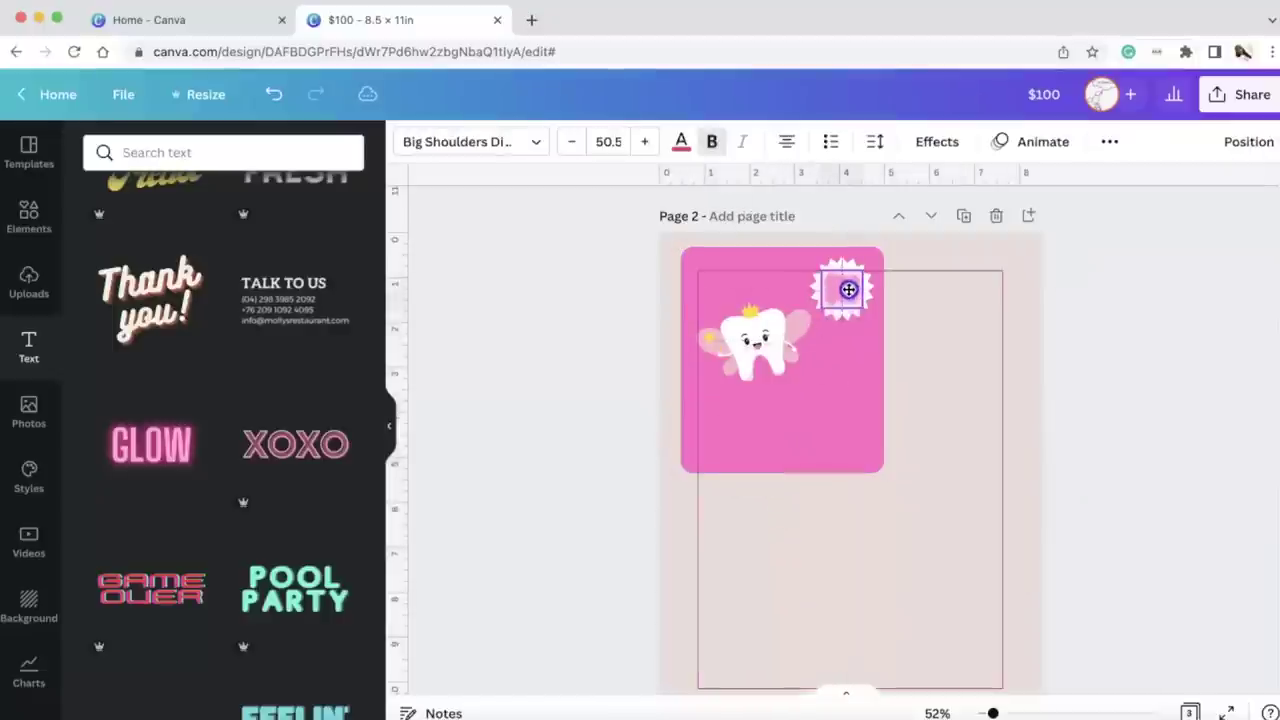
click(851, 417)
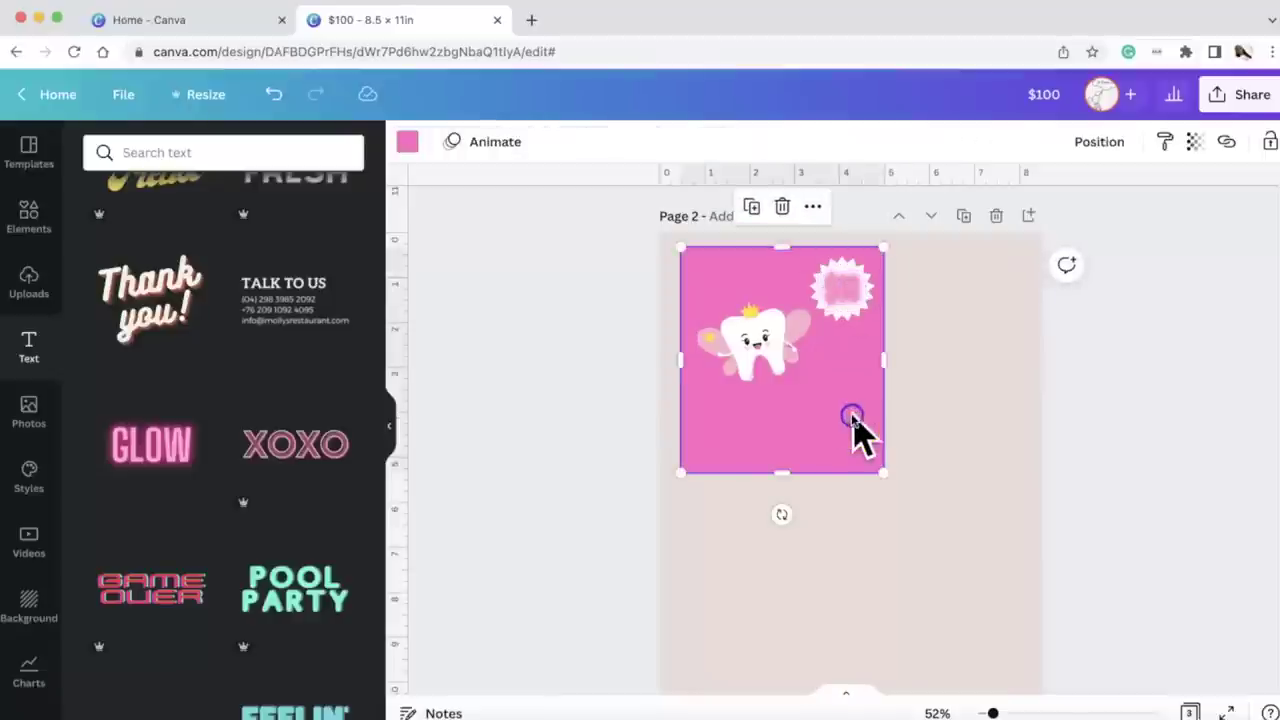
Step: Remove the neon effect from the $10 text on the starburst by setting its effect style to None
click(850, 292)
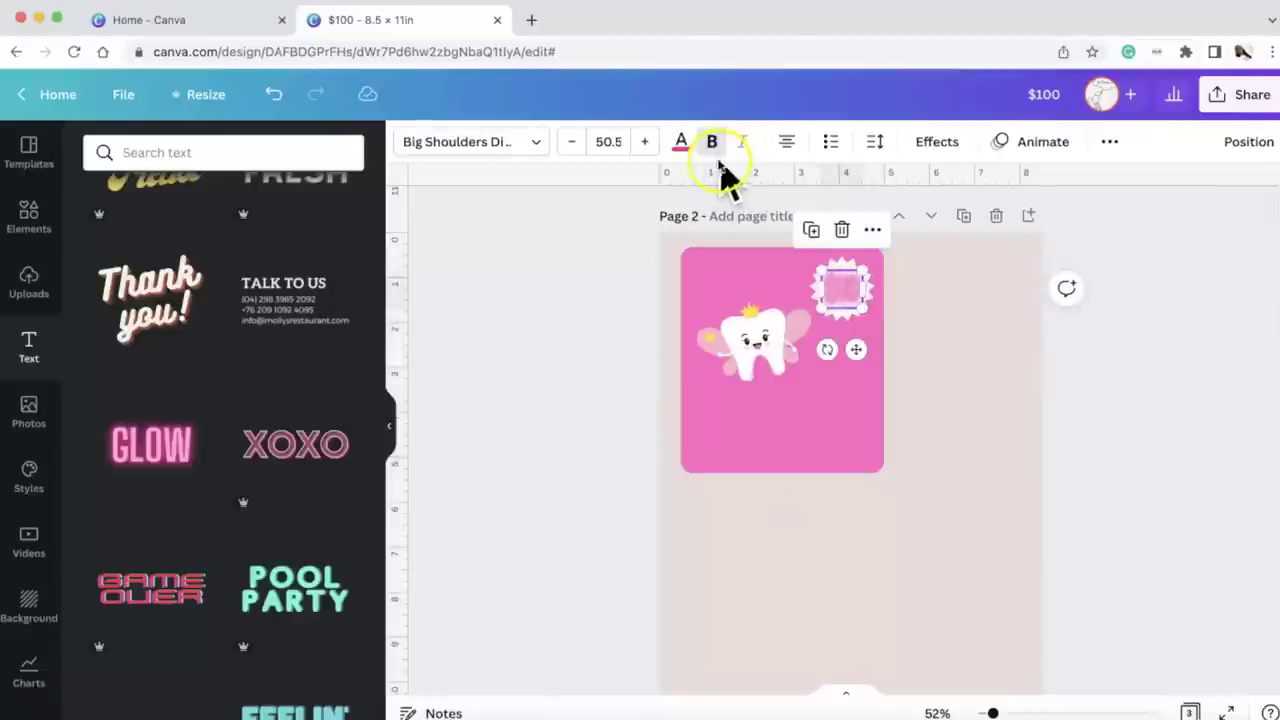
click(937, 143)
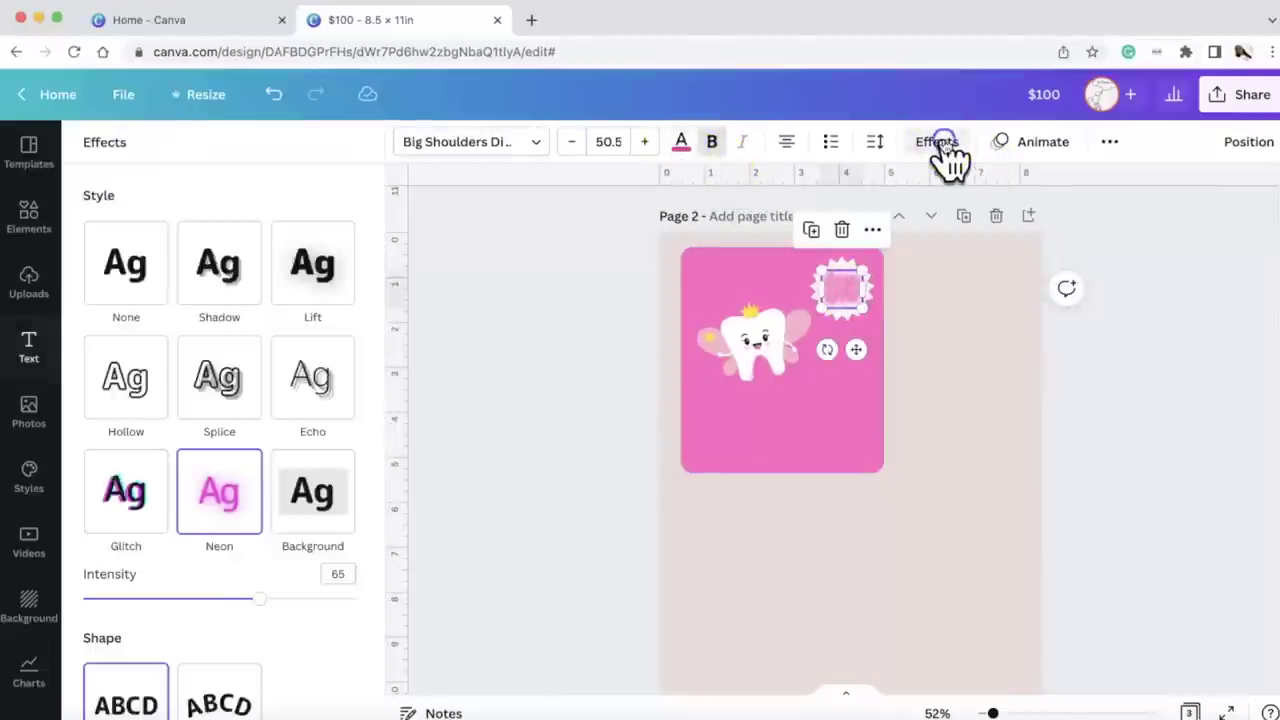
click(143, 268)
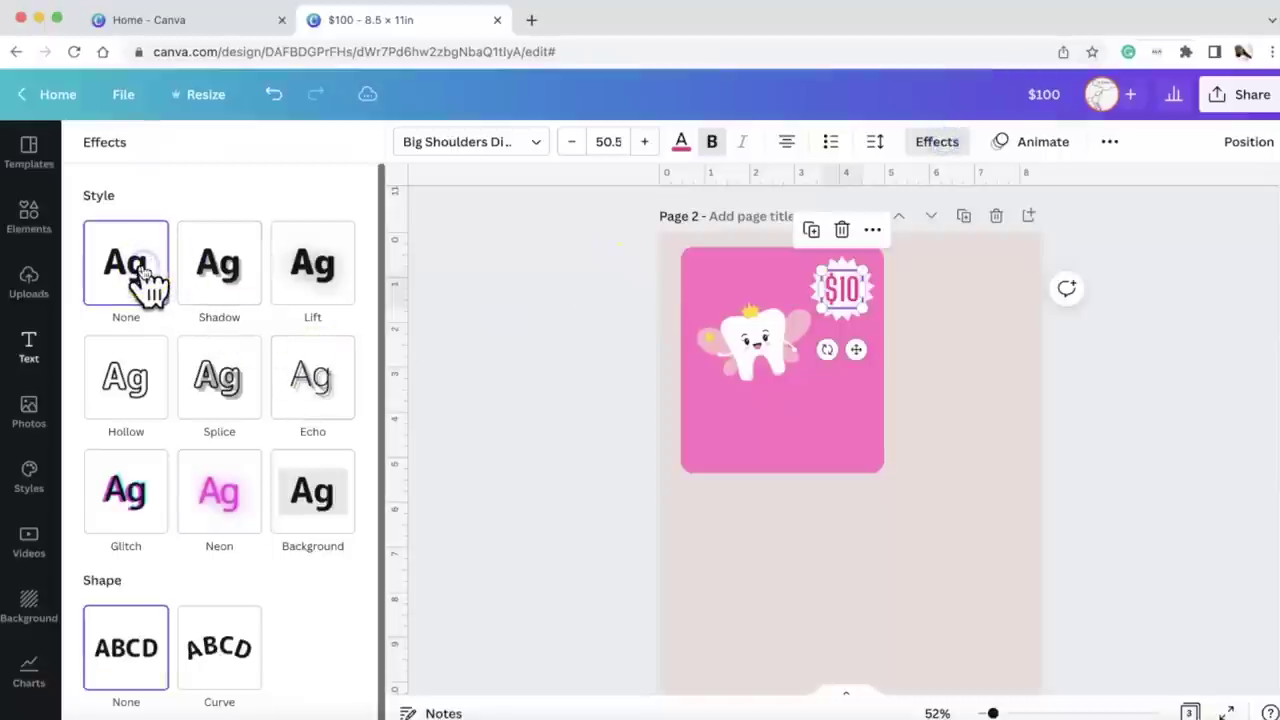
click(825, 410)
click(971, 394)
click(848, 300)
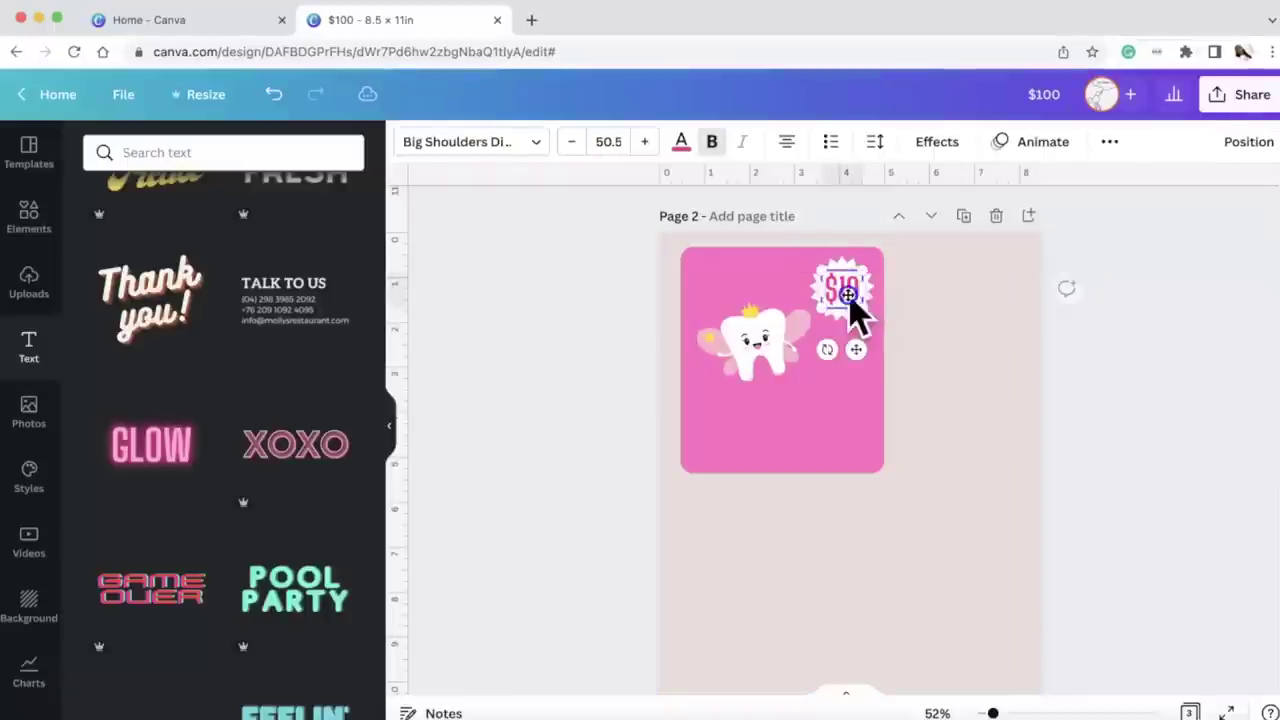
click(794, 429)
Step: Add a heading reading "CONGRATS" plus the recipient's first name and scale it down in the pink card's lower-left area
click(771, 349)
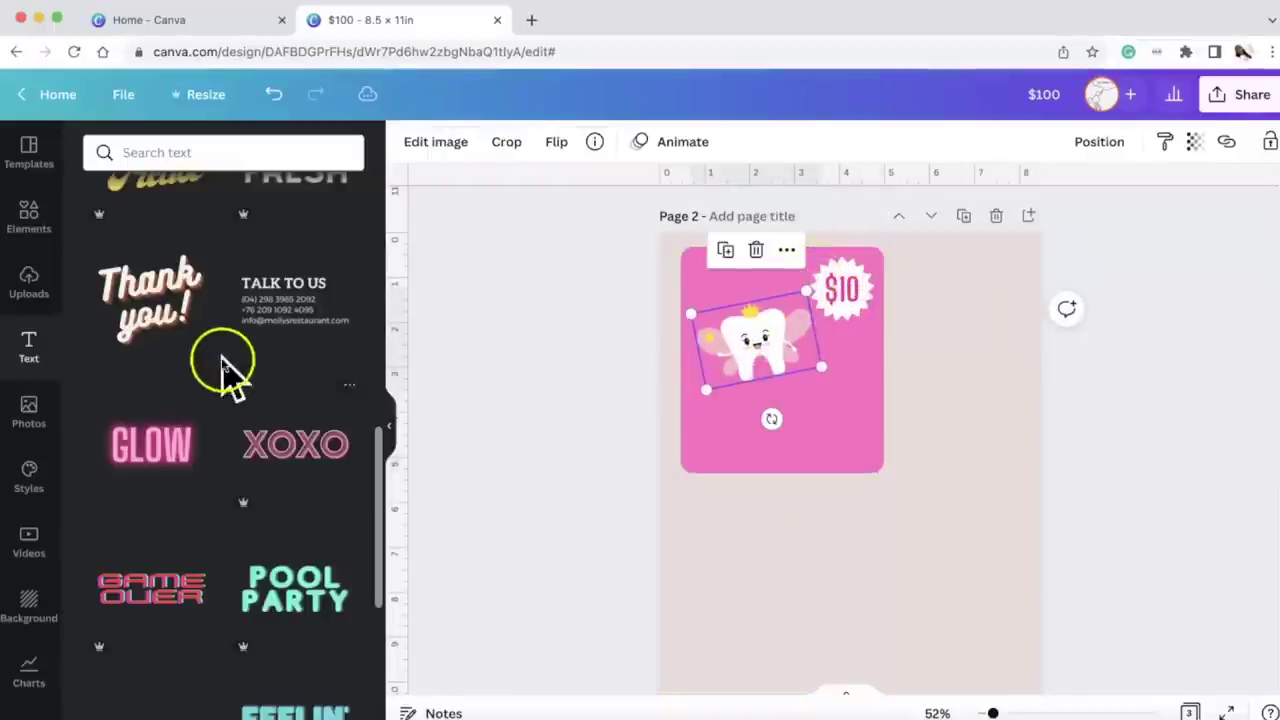
scroll(225, 365, up, 10)
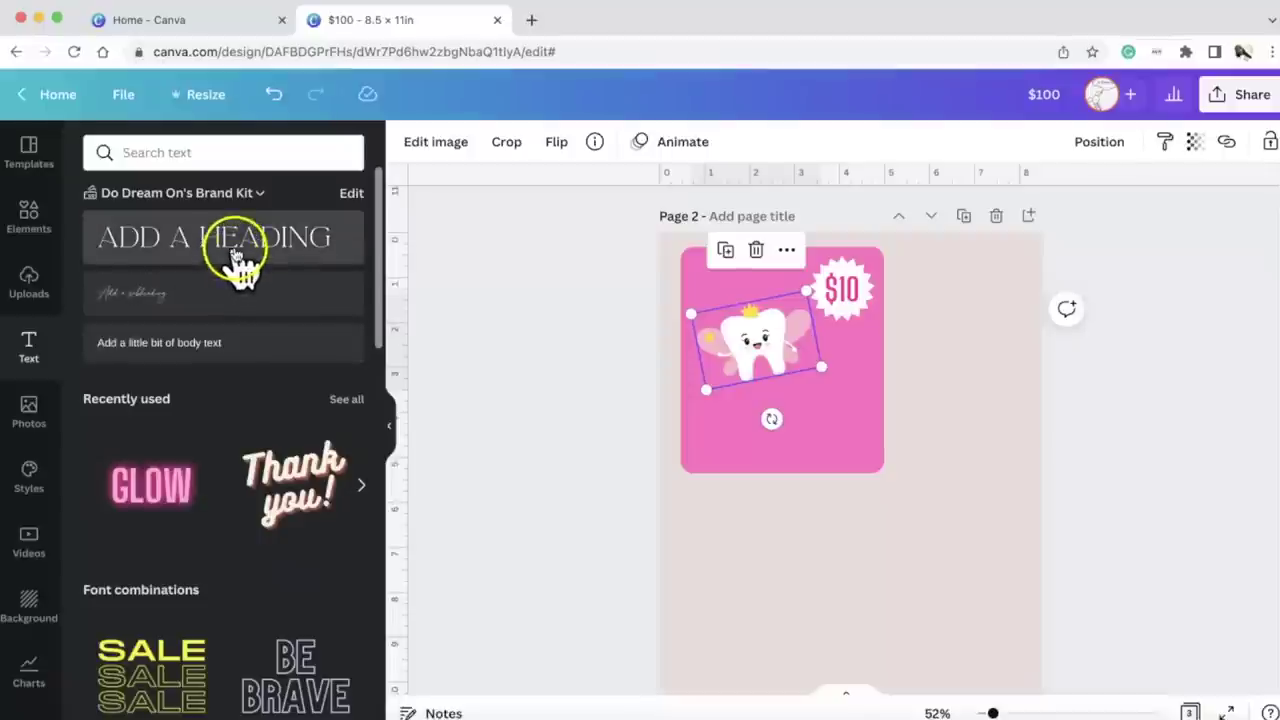
drag(240, 262, 725, 405)
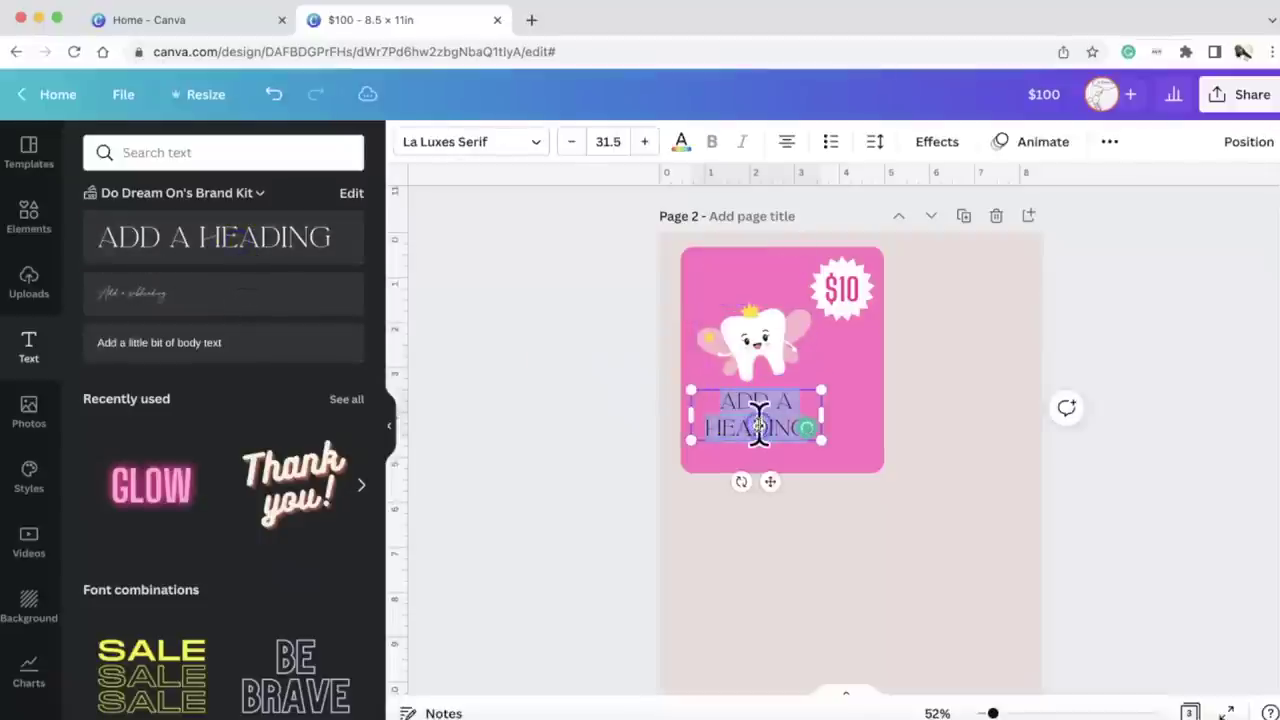
text(C)
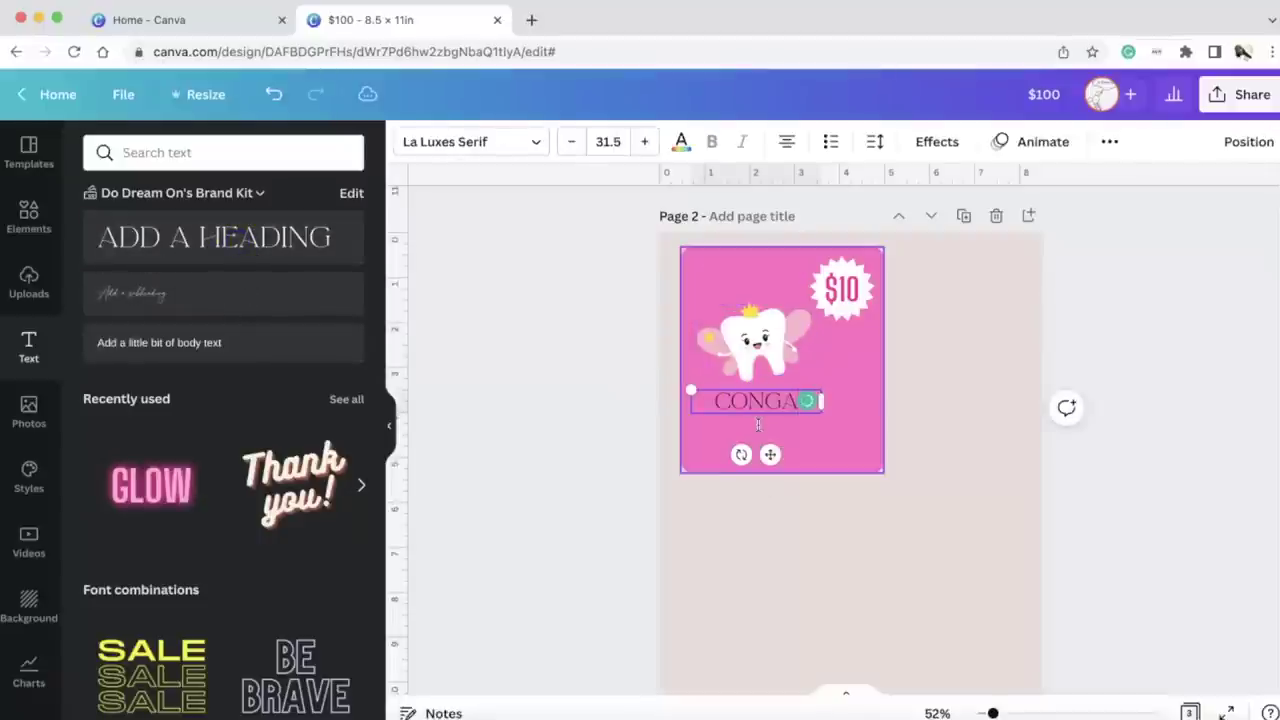
text(ONGRATS)
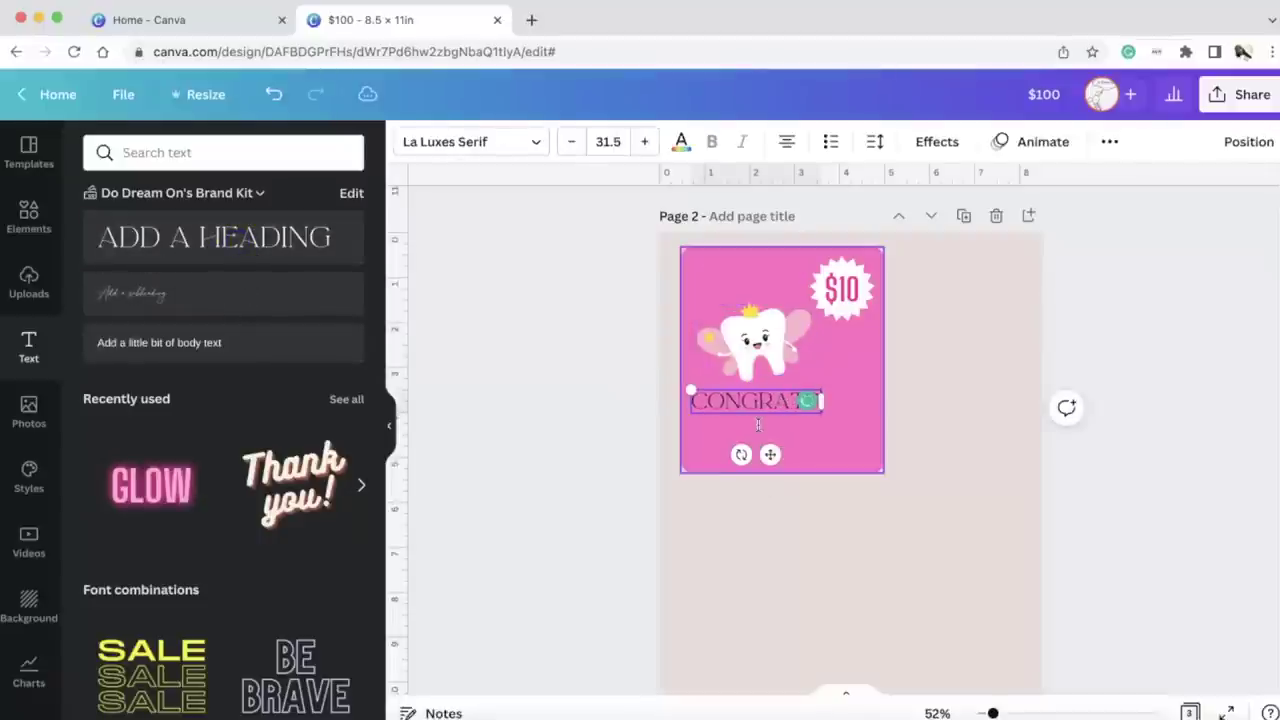
text( MADDI)
drag(822, 388, 758, 405)
click(714, 449)
Step: Add a square shape, flatten it into a thin bar, and place it at the pink card's upper-left edge
click(30, 215)
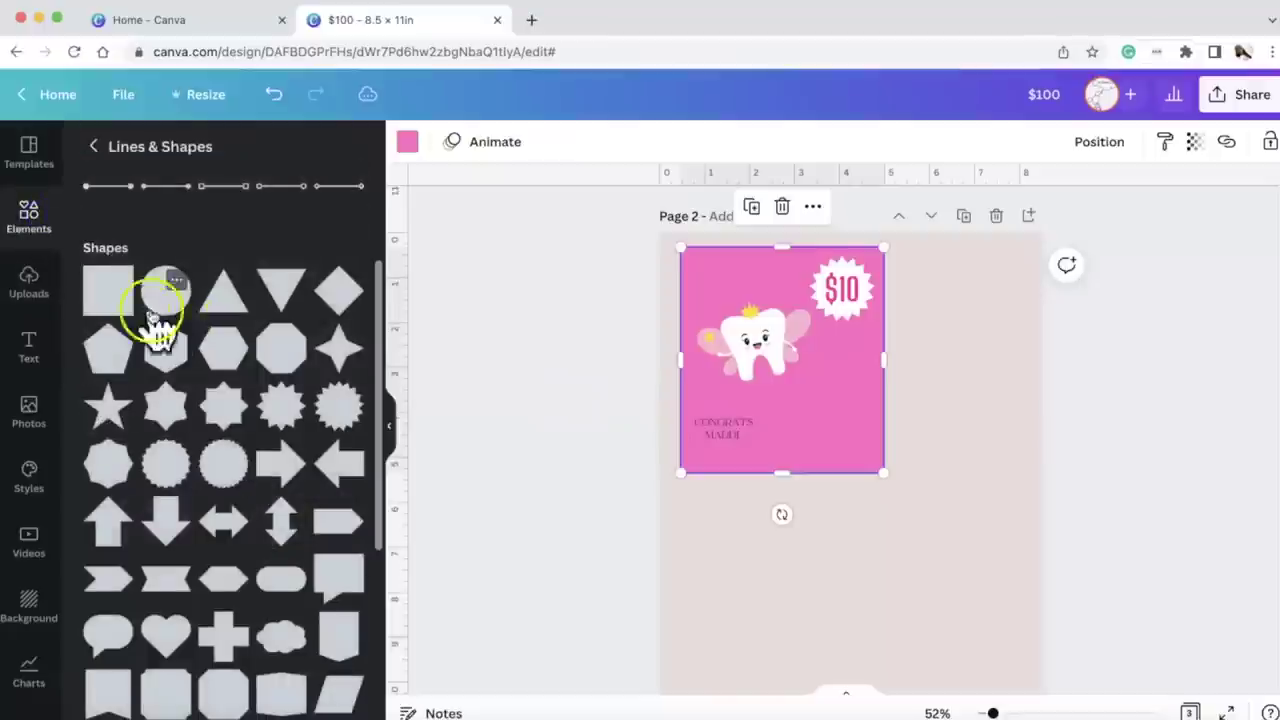
click(108, 290)
click(815, 432)
drag(840, 420, 712, 280)
click(968, 500)
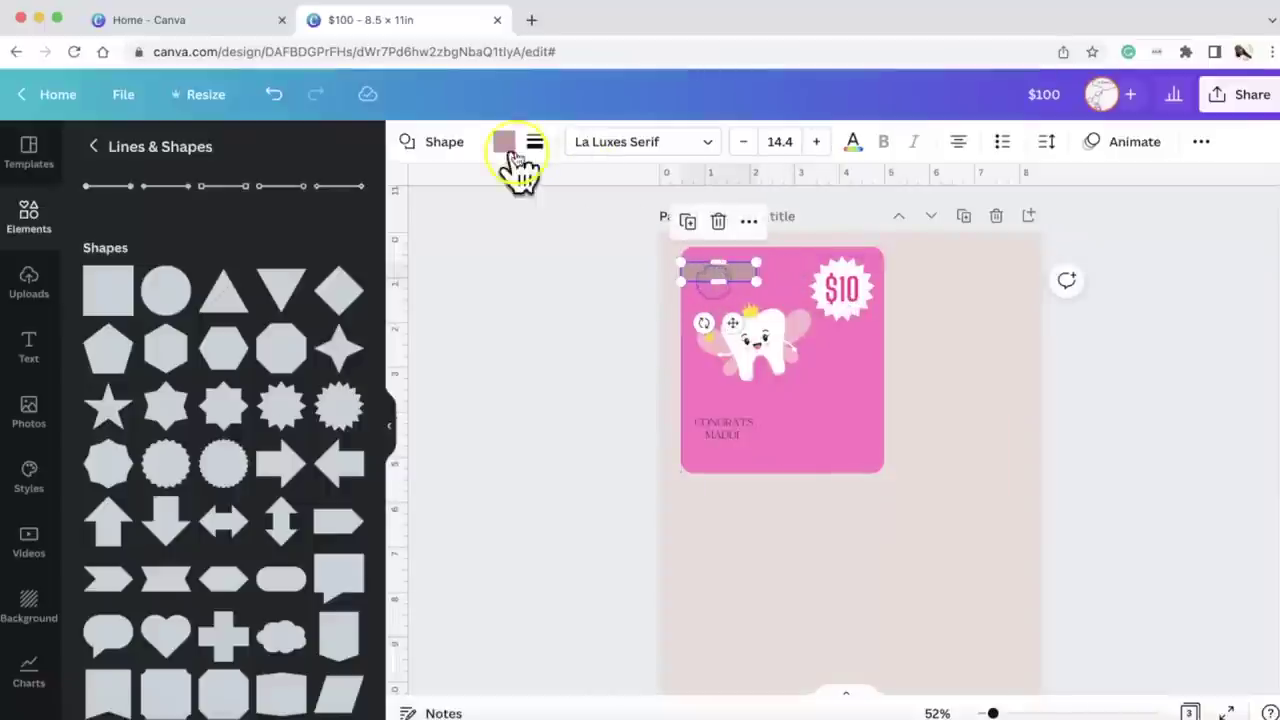
Step: Fill the thin bar with yellow from the default colors and lengthen it slightly along the card's upper-left edge
click(505, 145)
scroll(300, 410, down, 2)
scroll(305, 415, down, 3)
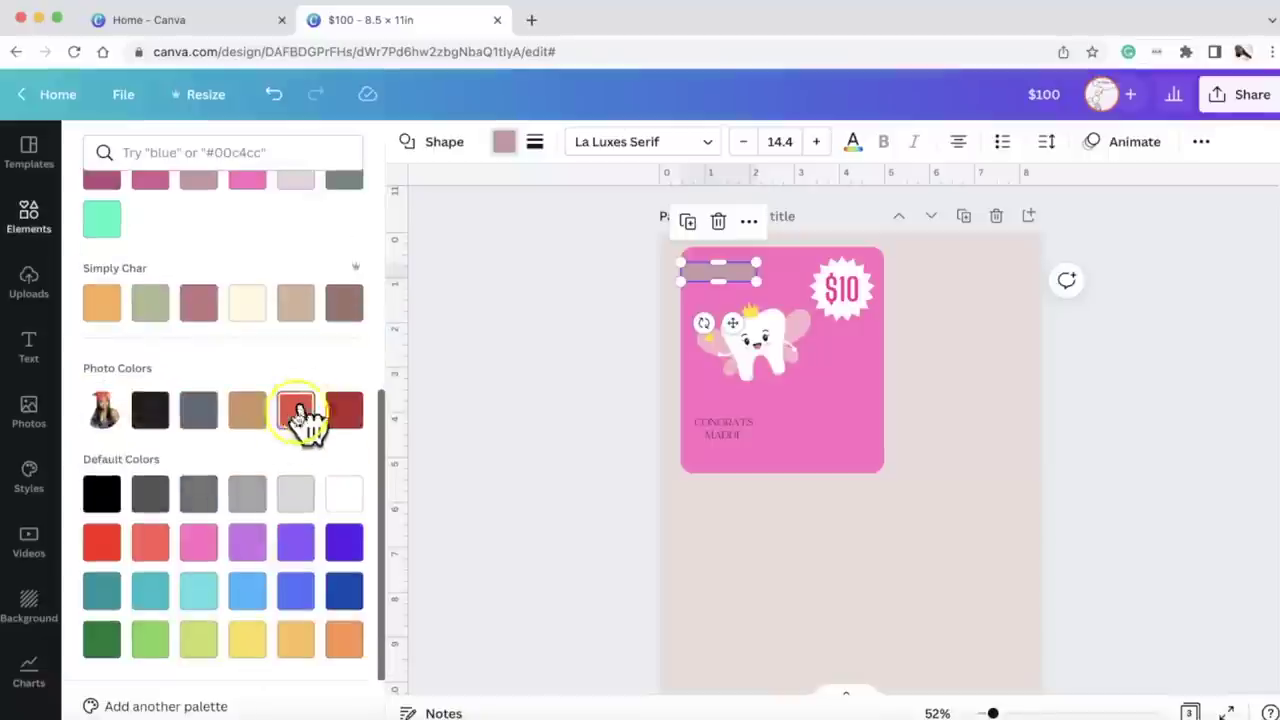
scroll(265, 500, up, 4)
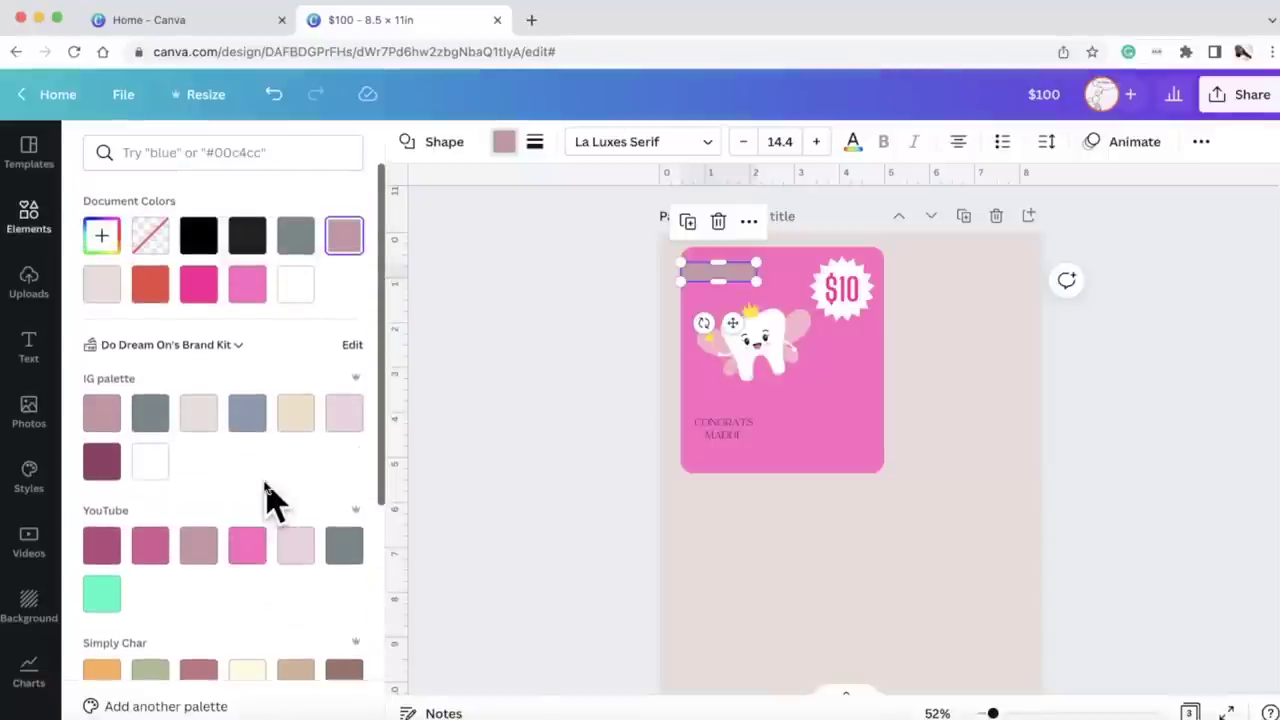
scroll(270, 500, down, 4)
click(246, 645)
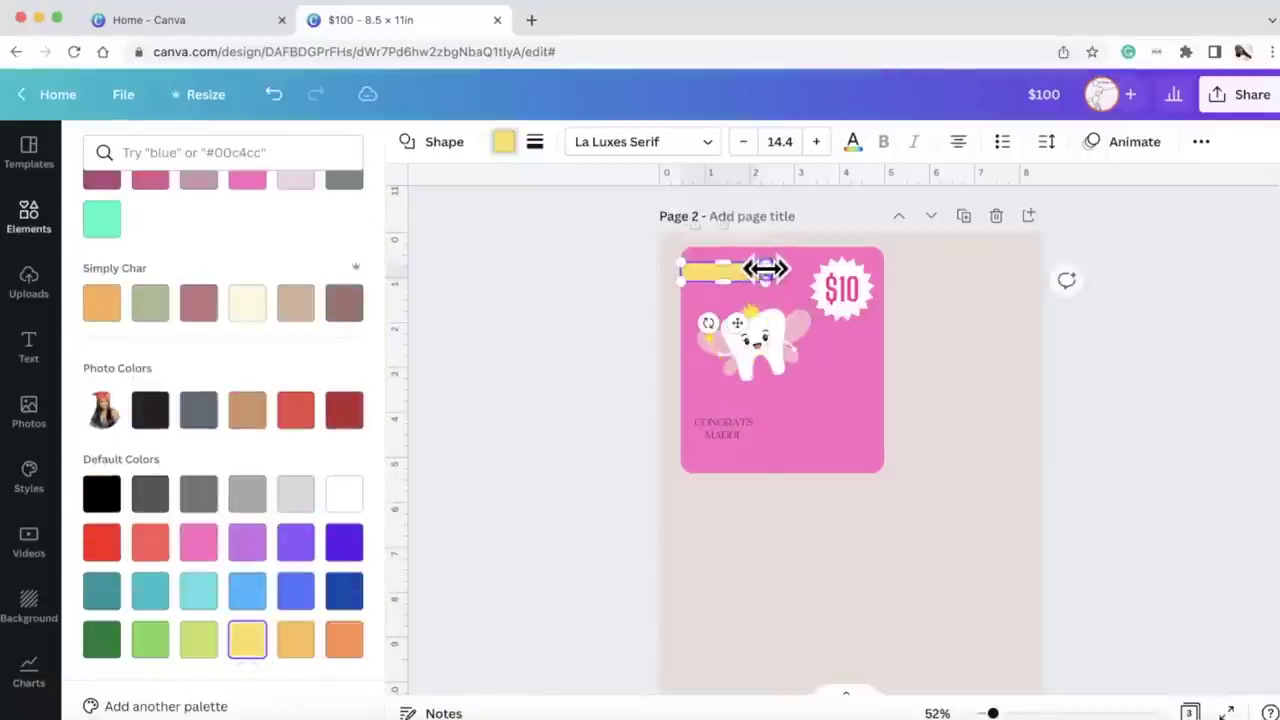
click(801, 462)
click(750, 266)
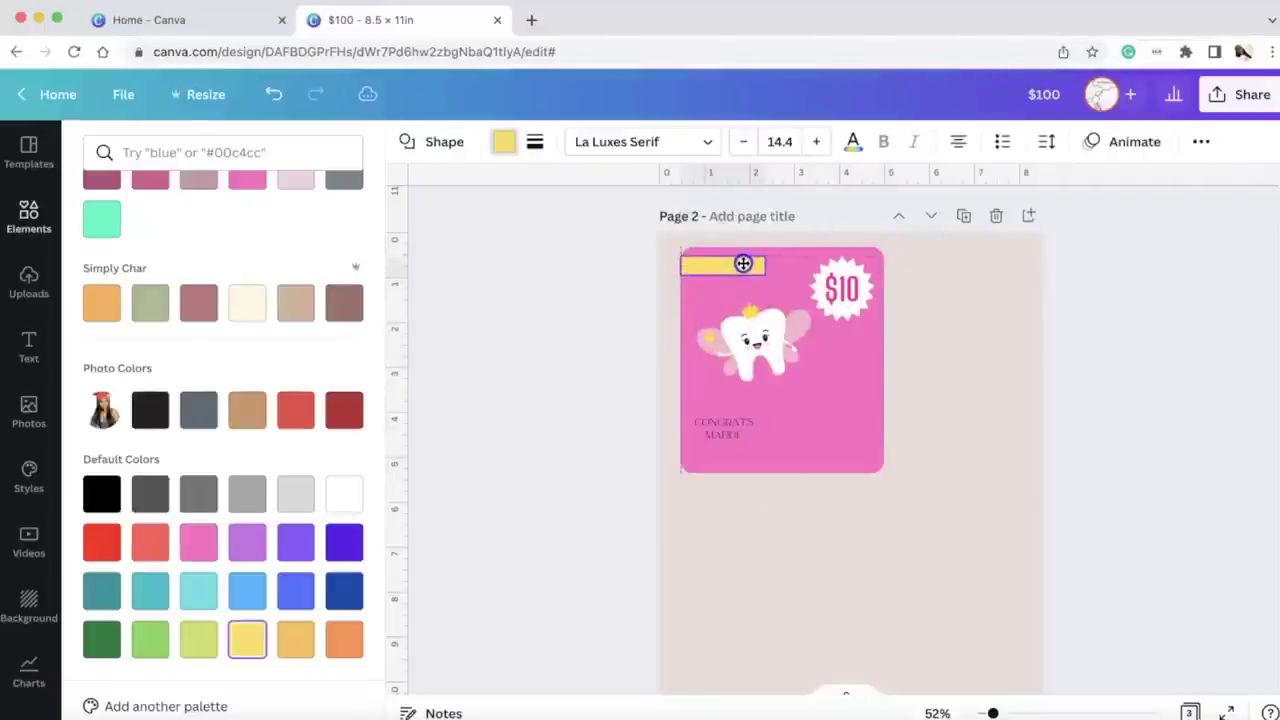
Step: Move the congratulations heading onto the yellow bar and scale it down to size 10.6
click(737, 418)
drag(733, 430, 728, 268)
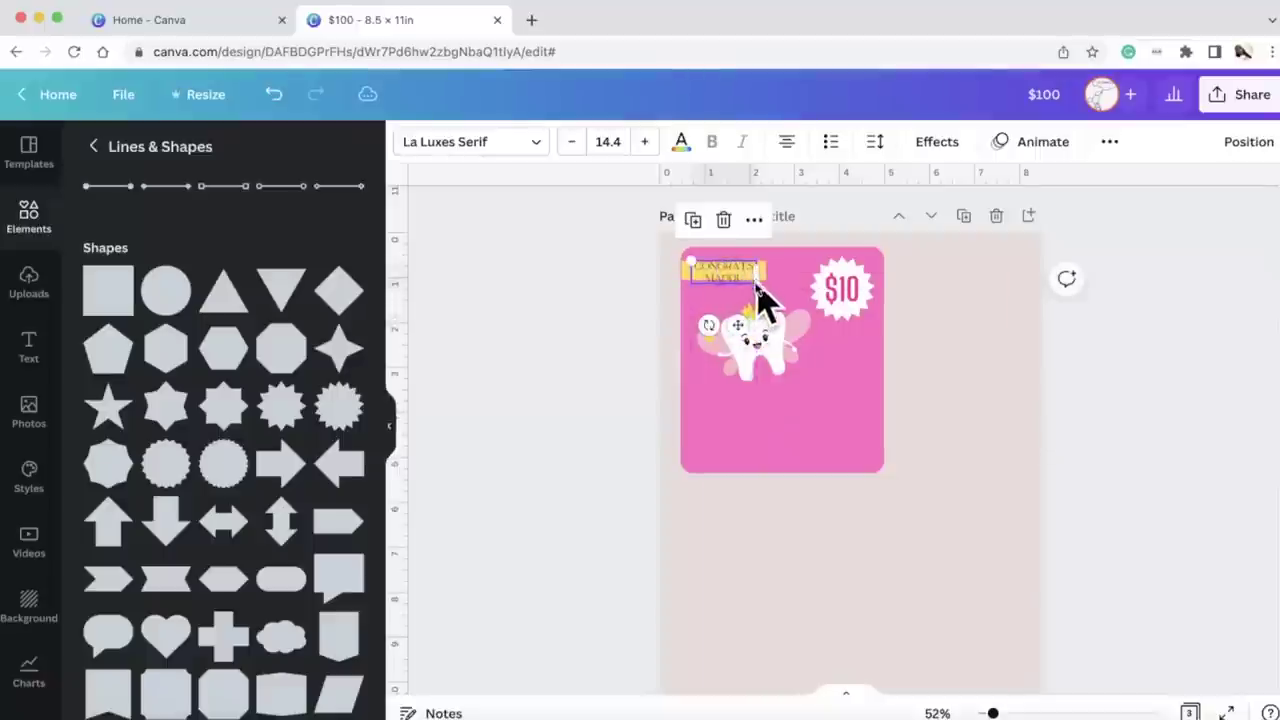
drag(758, 272, 778, 270)
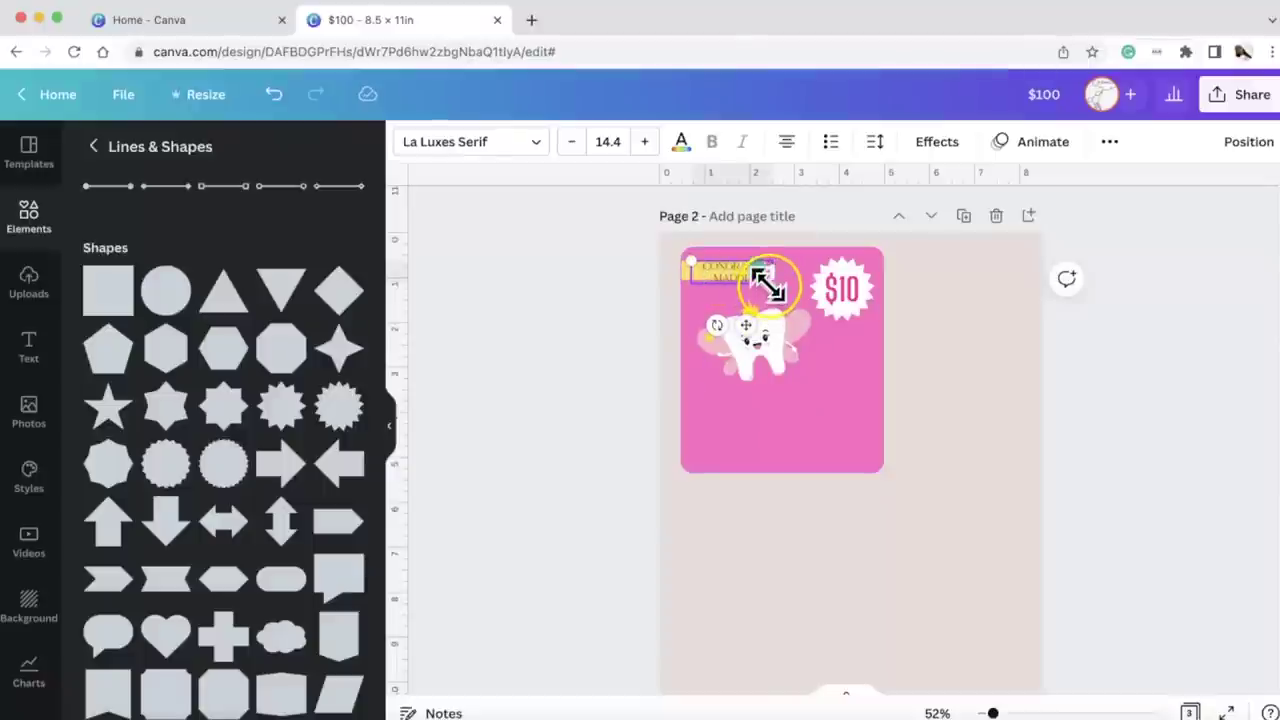
drag(760, 285, 749, 282)
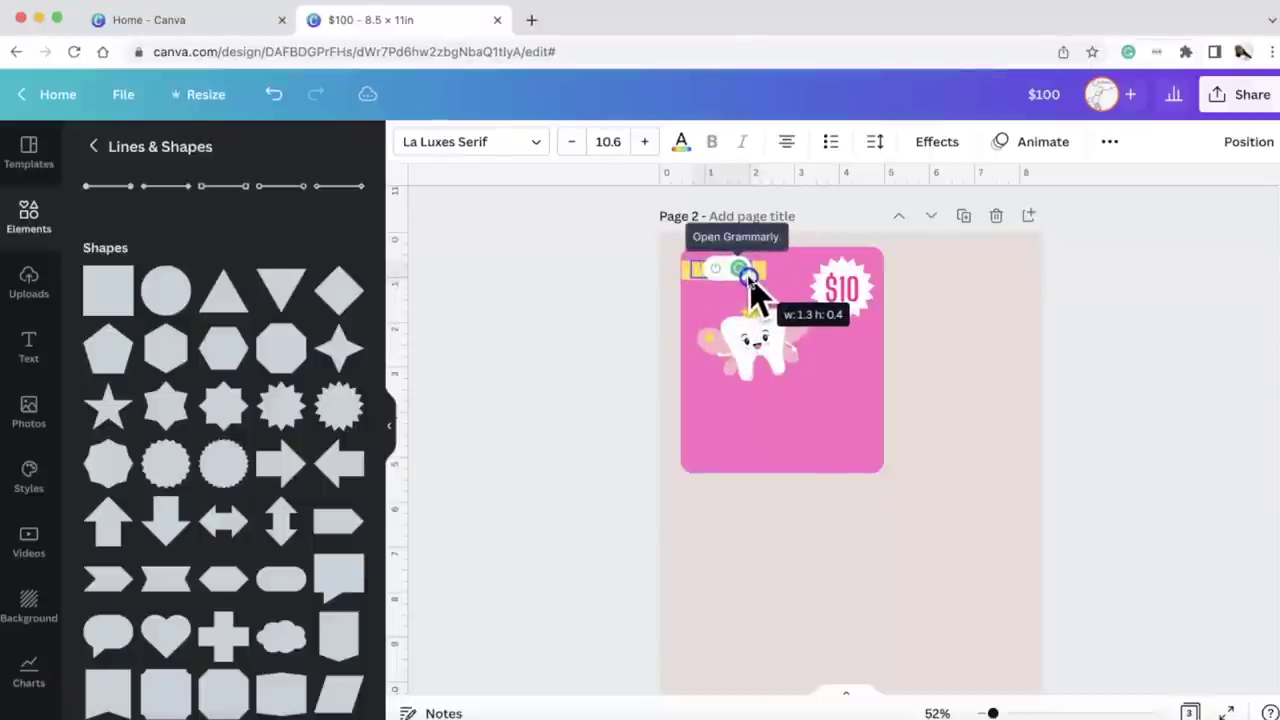
click(808, 391)
click(724, 273)
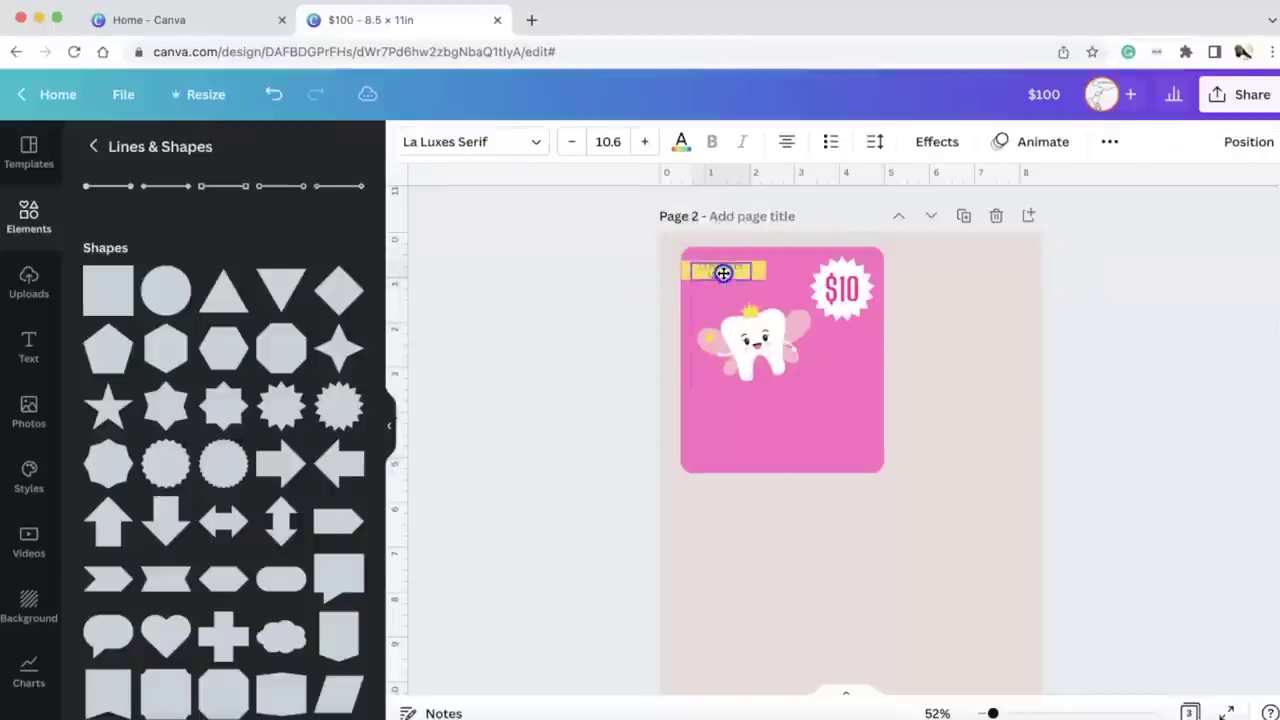
Step: Change the heading's font to Graduate Medium and scale it to size 13.2 on one line within the yellow bar
click(538, 148)
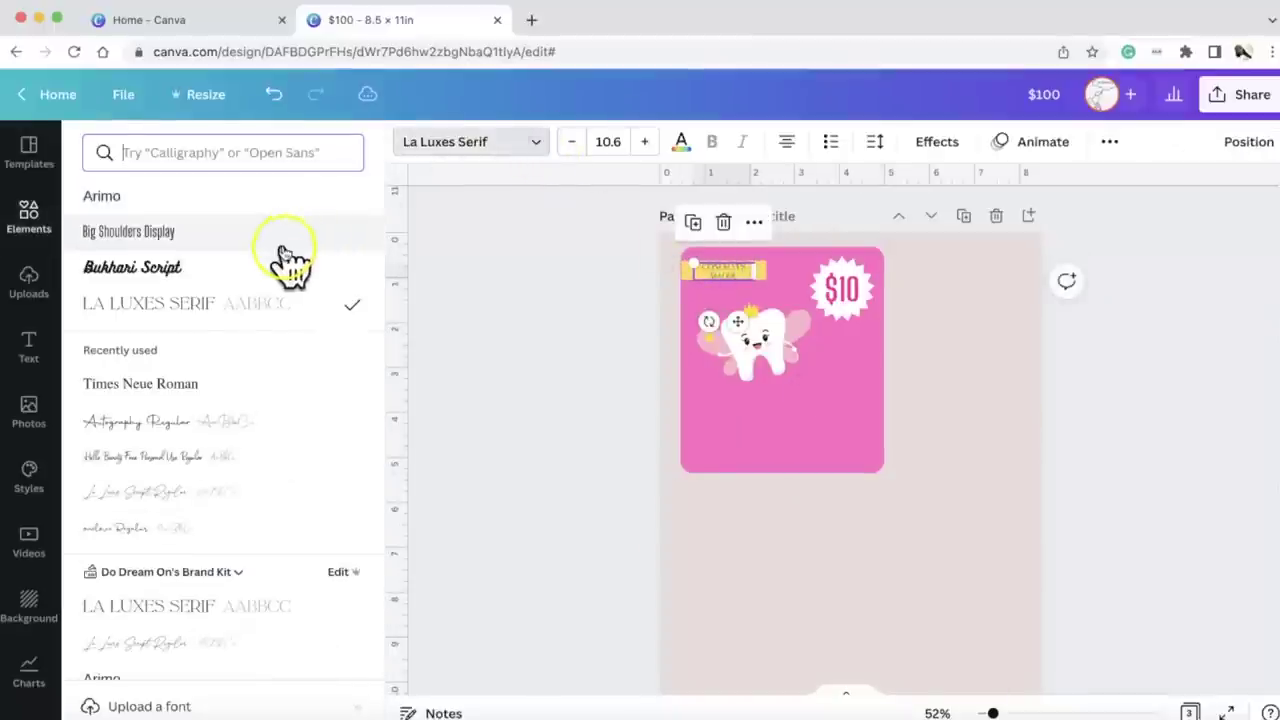
scroll(212, 432, down, 10)
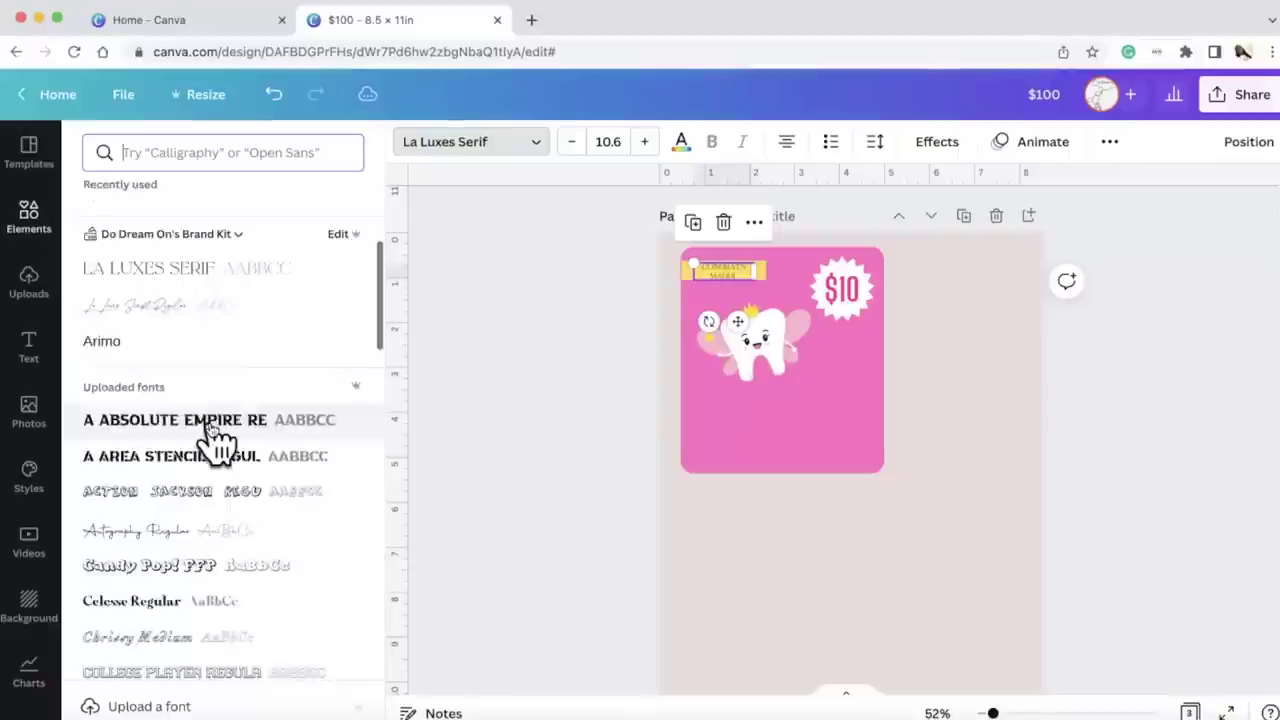
click(225, 303)
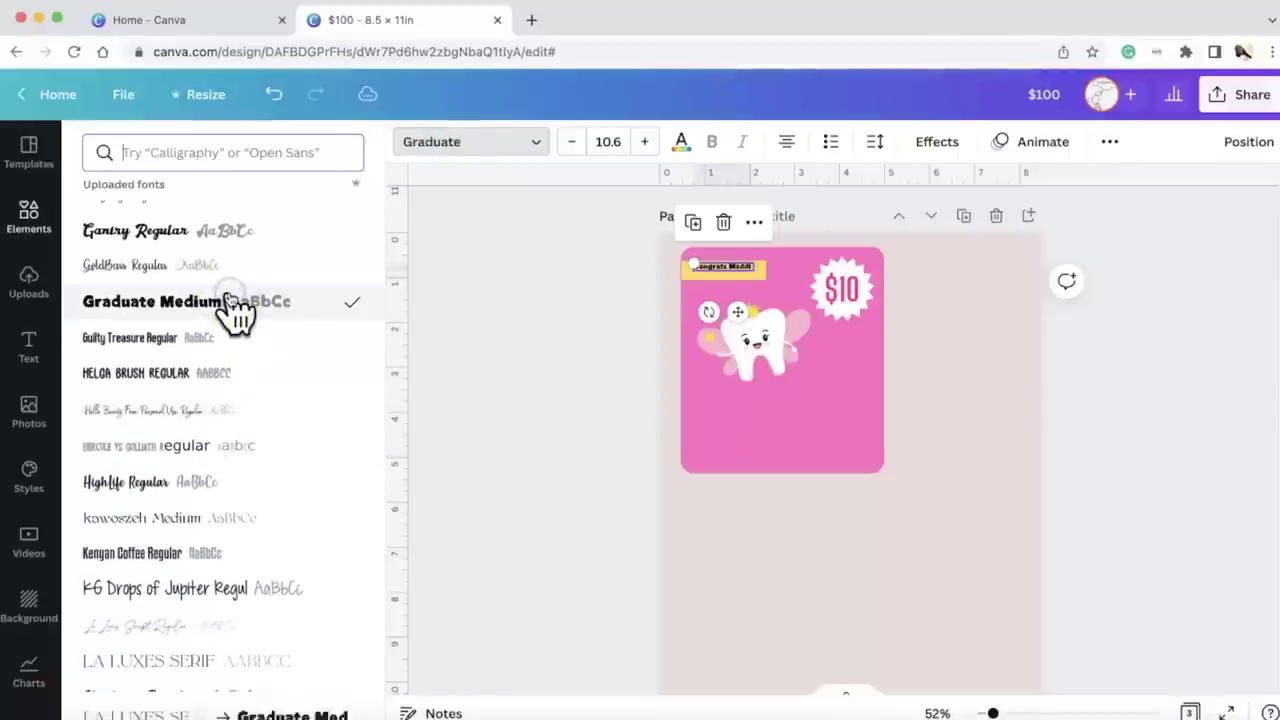
mouse_move(757, 272)
mouse_down()
mouse_move(782, 282)
mouse_move(755, 273)
mouse_up()
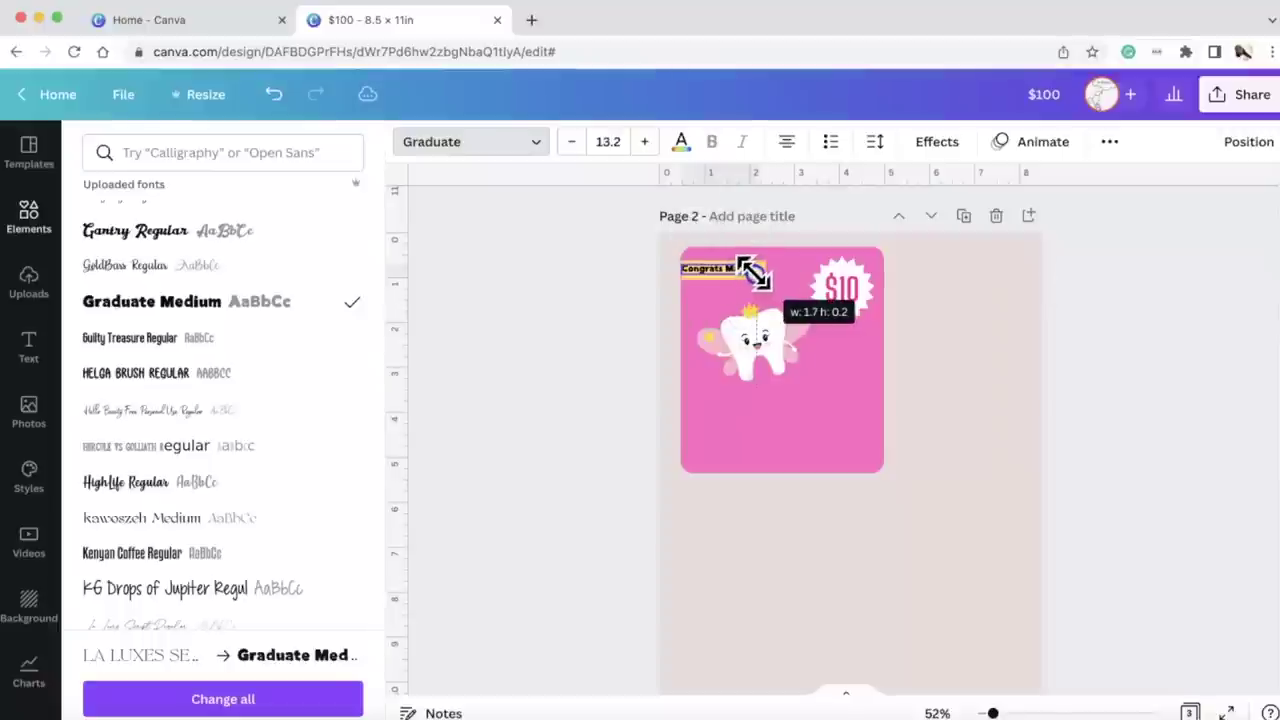
click(829, 440)
click(745, 272)
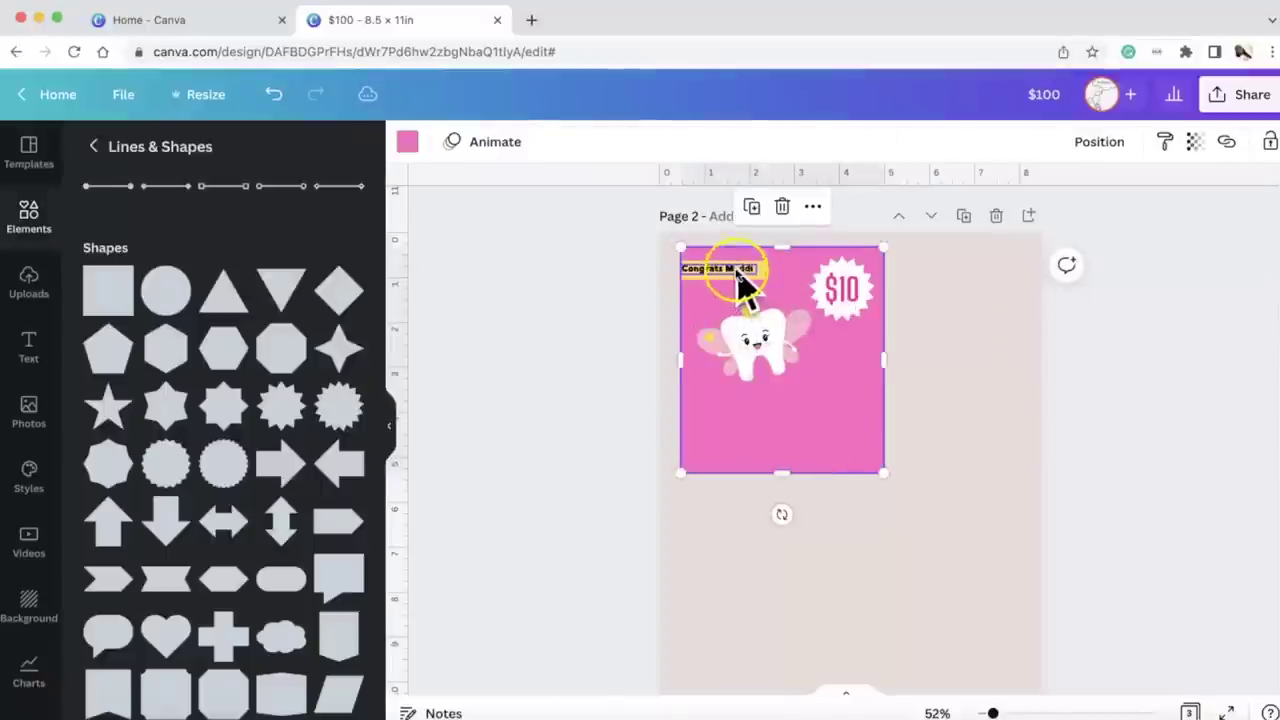
Step: Enlarge the heading to size 14.1 and centre it on the yellow bar
drag(993, 712, 1019, 708)
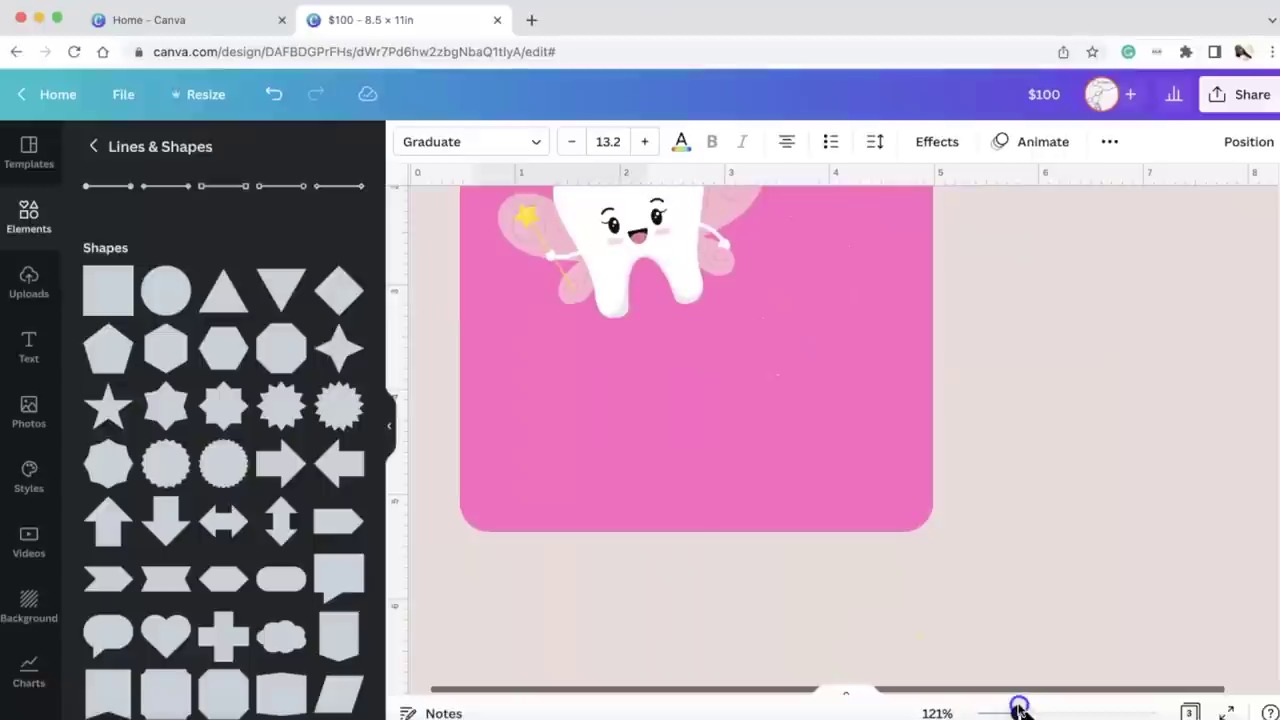
scroll(937, 586, up, 5)
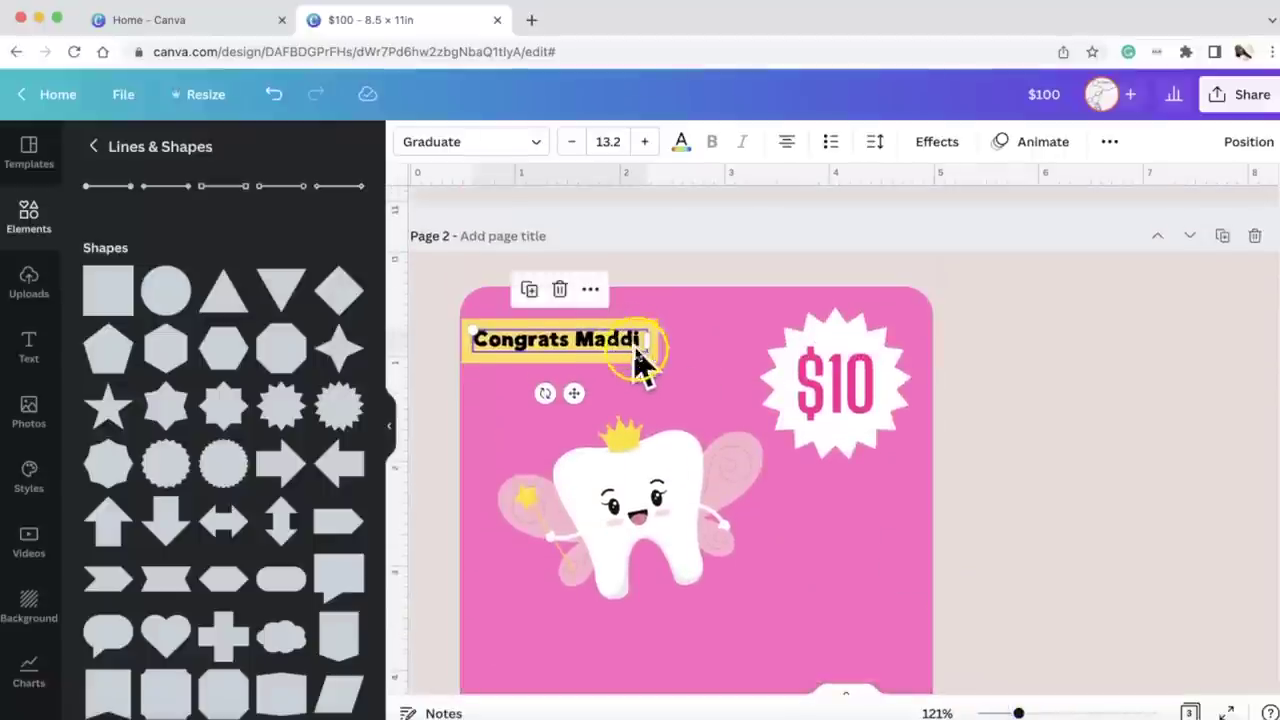
drag(645, 352, 618, 343)
Step: Try white and yellow for the congratulations heading and settle on the card's light pink as its text color
click(681, 142)
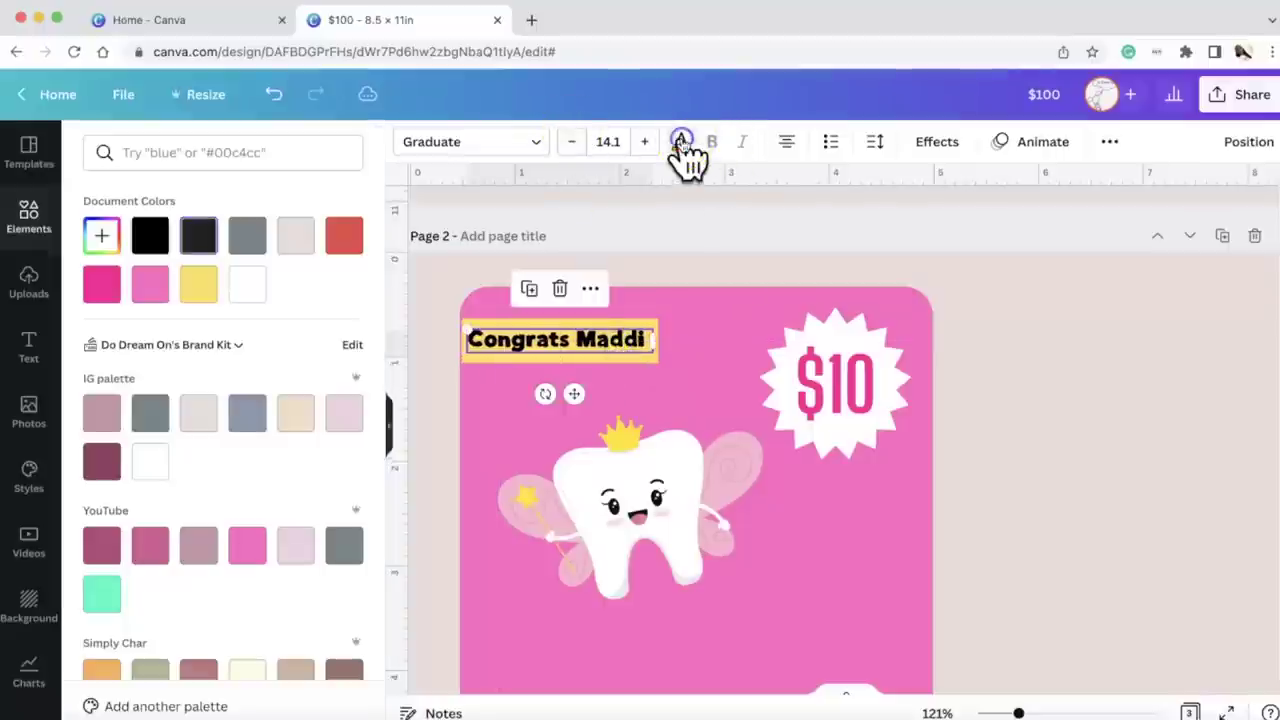
click(247, 284)
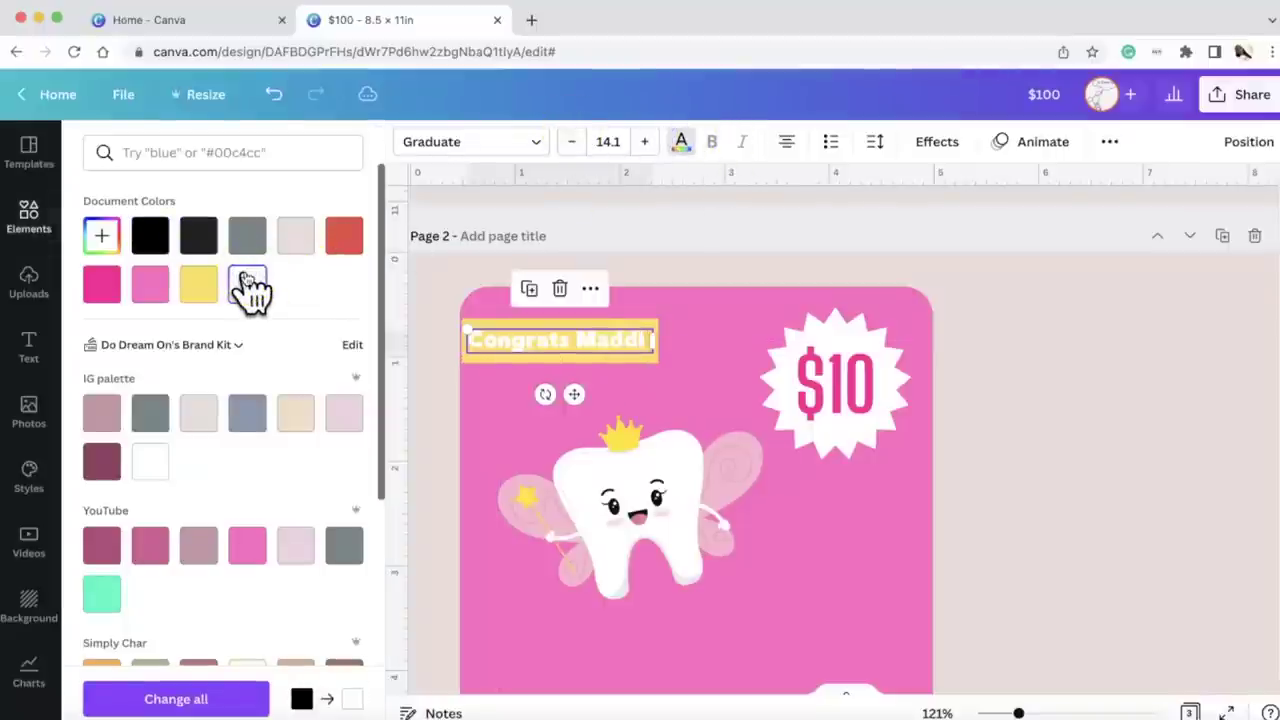
click(199, 286)
click(155, 285)
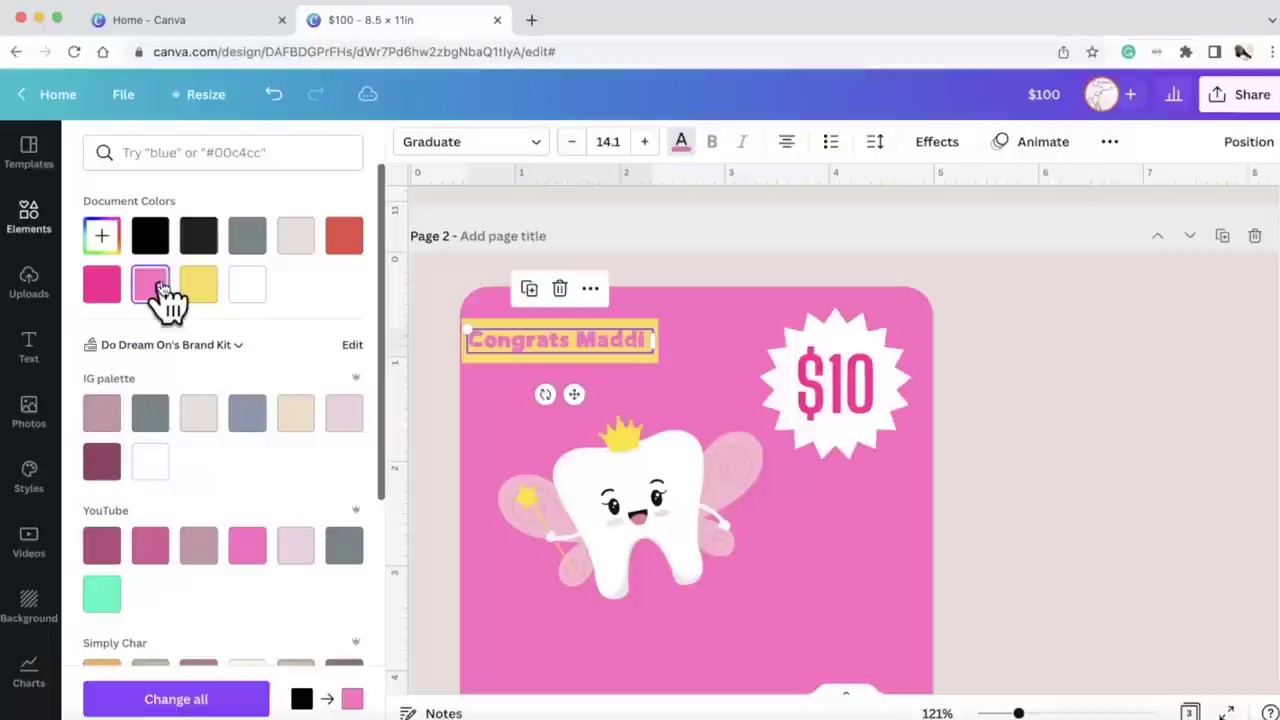
click(586, 520)
click(849, 583)
click(630, 390)
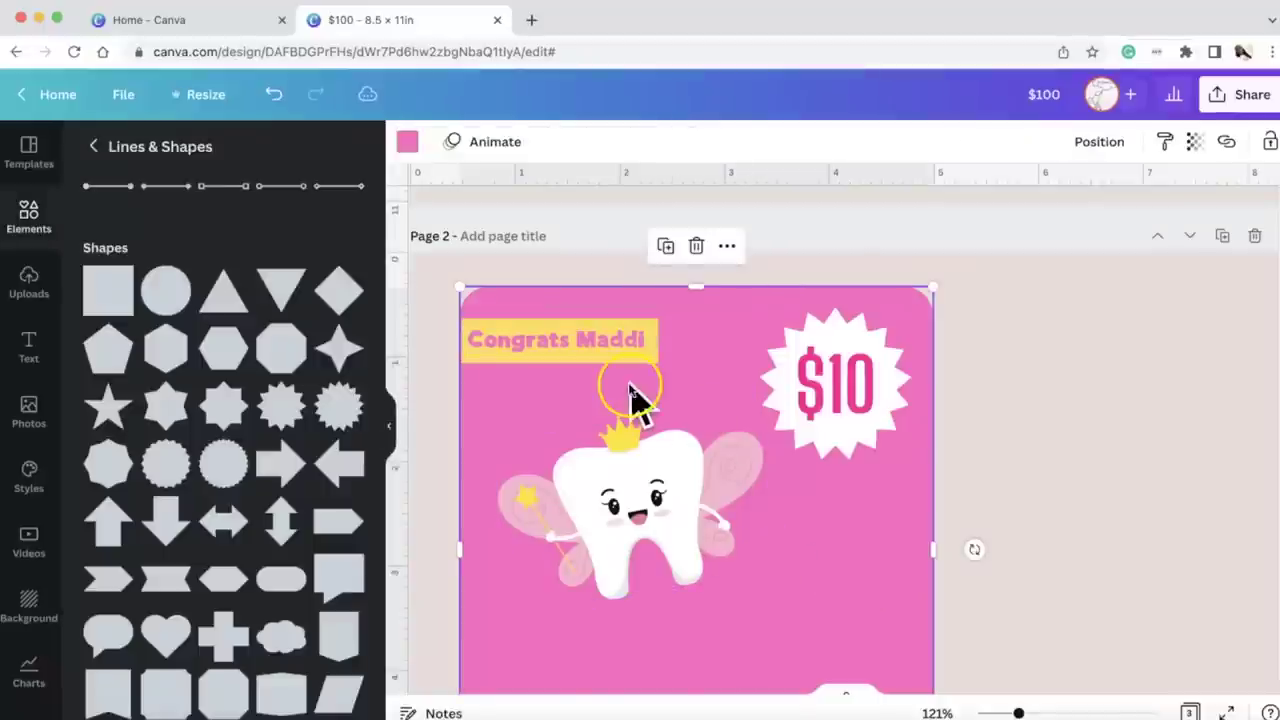
click(622, 340)
click(621, 346)
Step: Move the tooth fairy graphic up beneath the yellow bar and enlarge it slightly
click(677, 543)
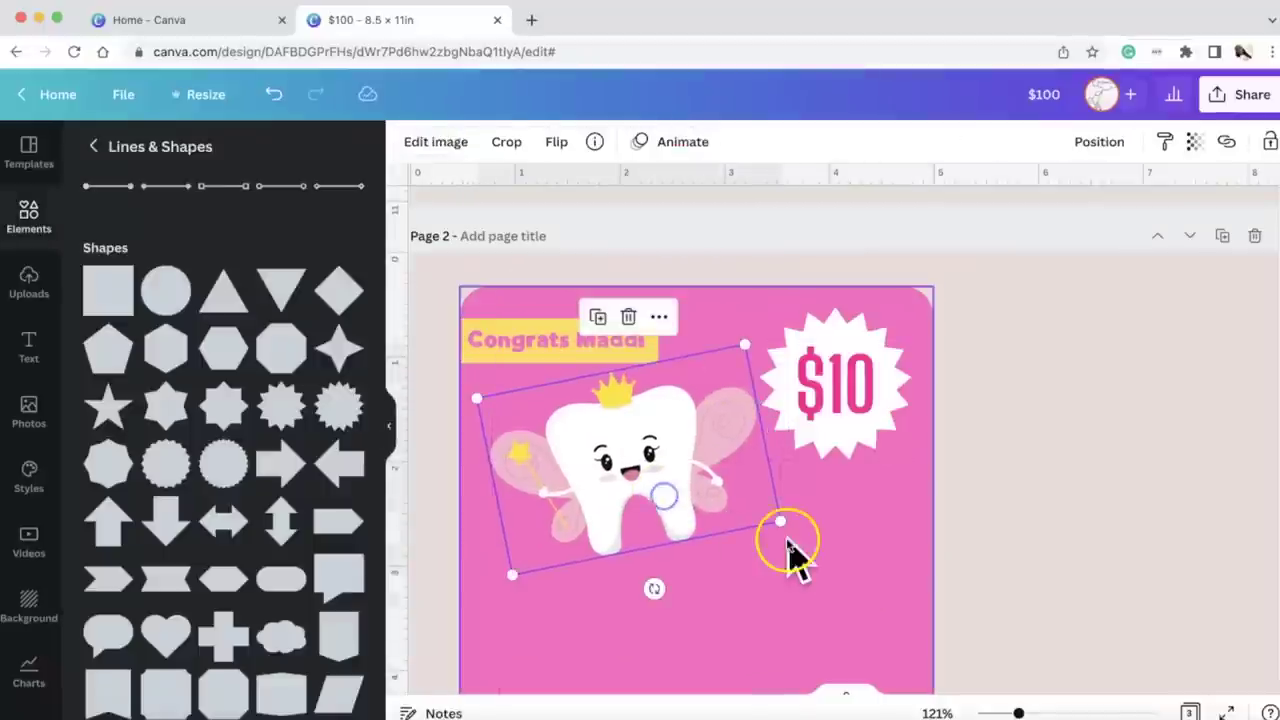
mouse_move(777, 523)
mouse_down()
mouse_move(826, 551)
mouse_move(780, 534)
mouse_move(787, 524)
mouse_up()
drag(665, 455, 665, 465)
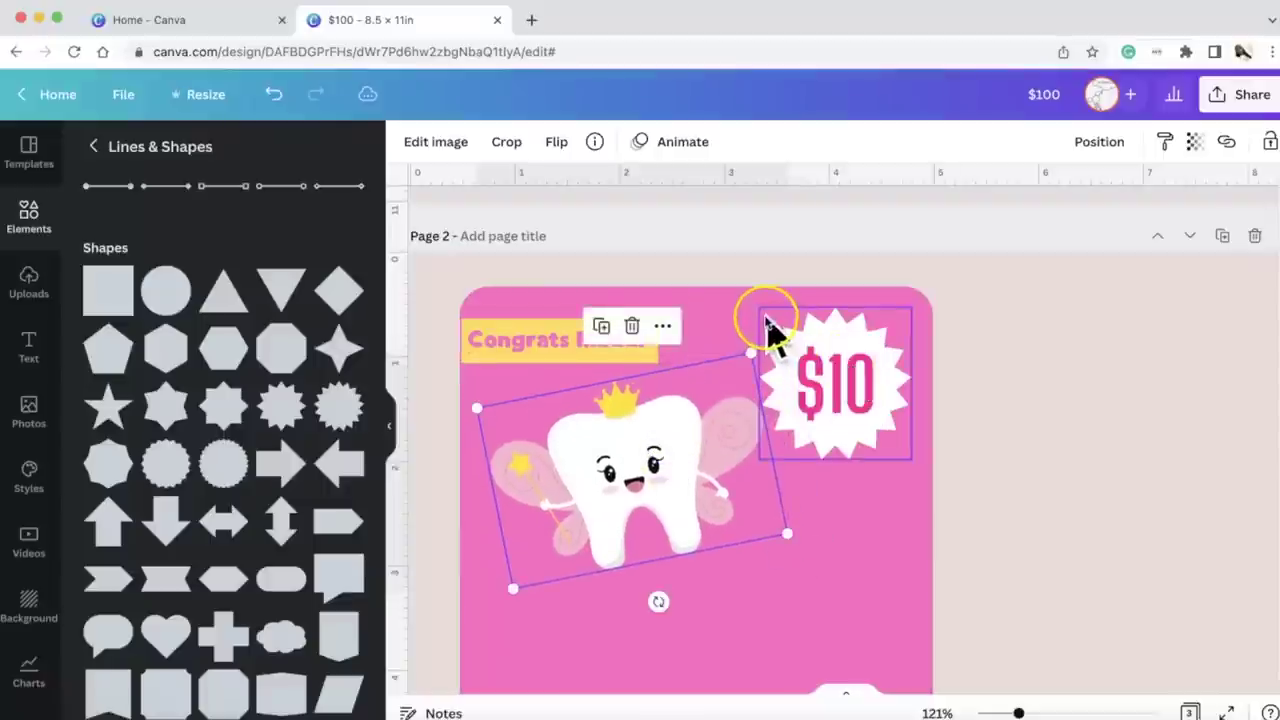
Step: Nudge the $10 starburst towards the card's upper-right corner and shift the tooth fairy slightly down and left
click(849, 351)
drag(847, 368, 844, 360)
click(666, 459)
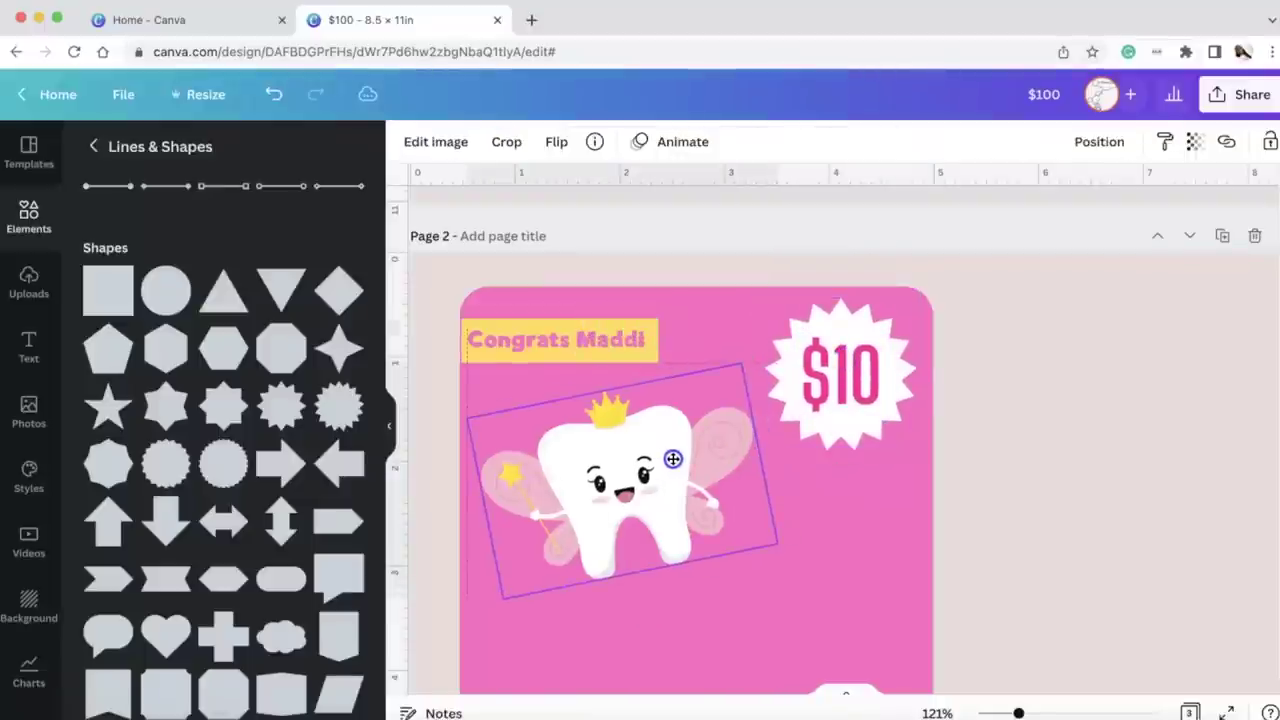
click(505, 342)
click(457, 342)
click(471, 434)
scroll(649, 543, down, 3)
scroll(649, 543, up, 2)
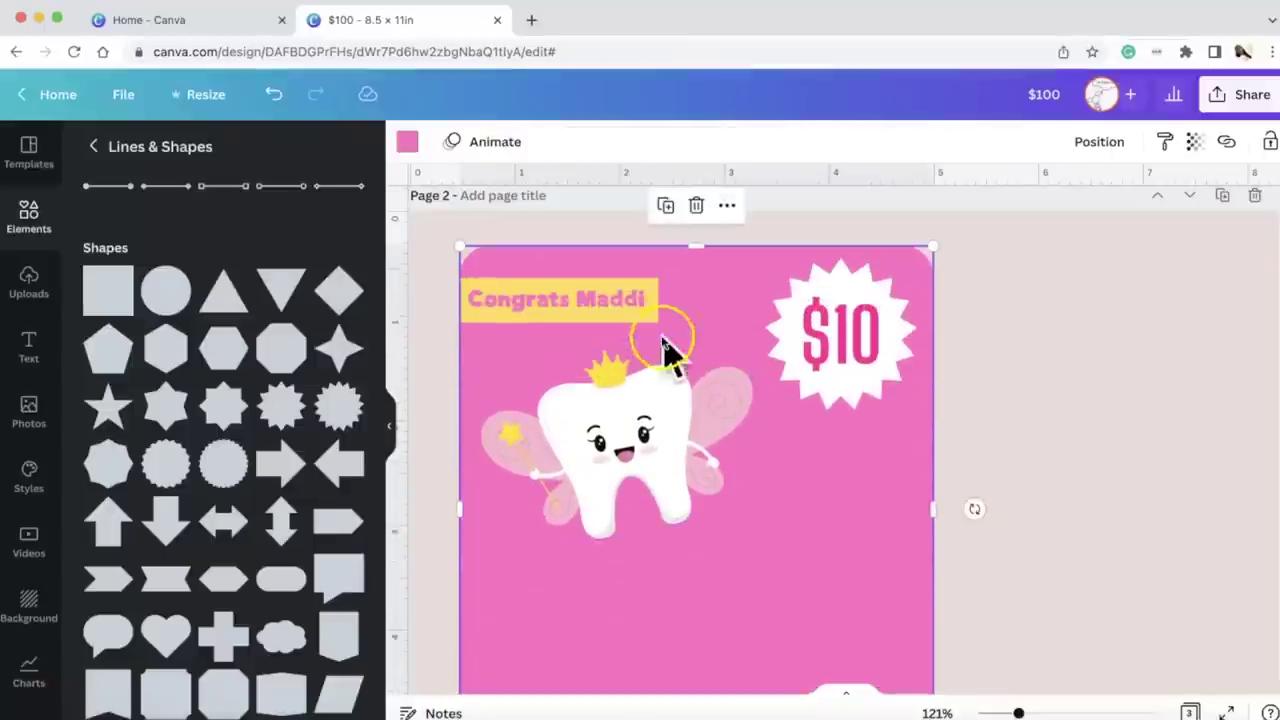
scroll(666, 457, down, 4)
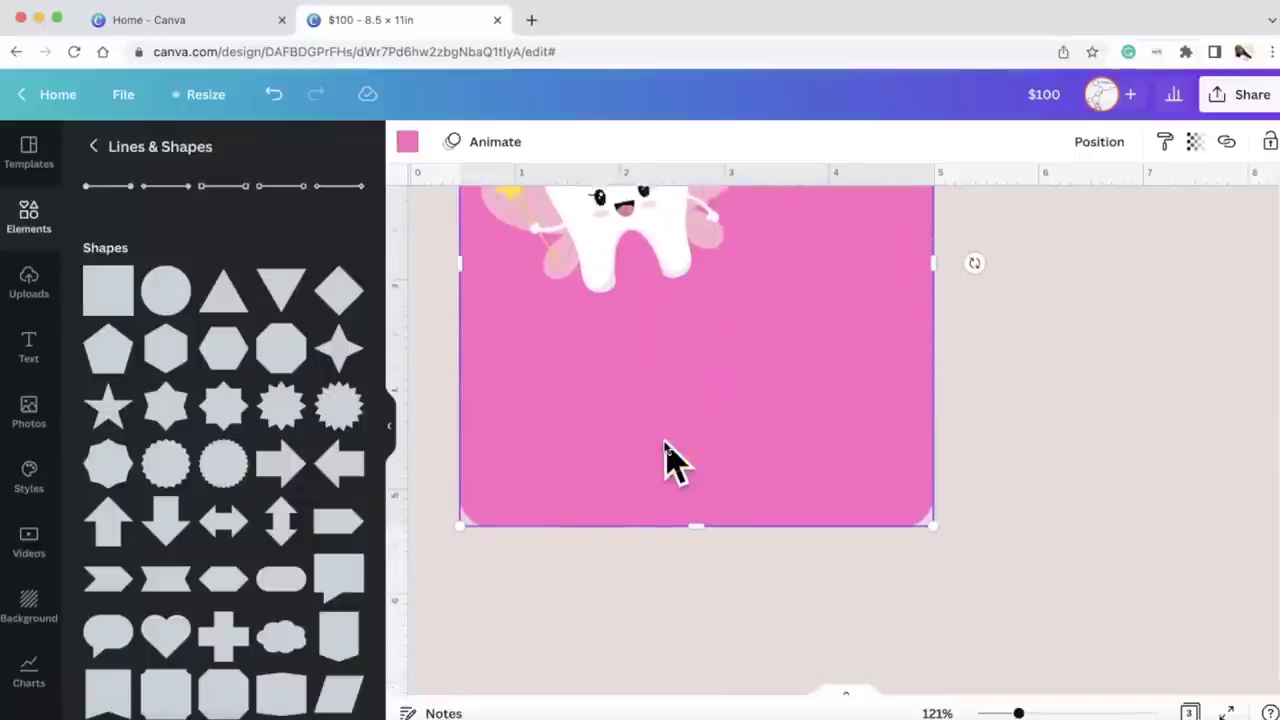
scroll(666, 457, down, 15)
scroll(666, 457, up, 10)
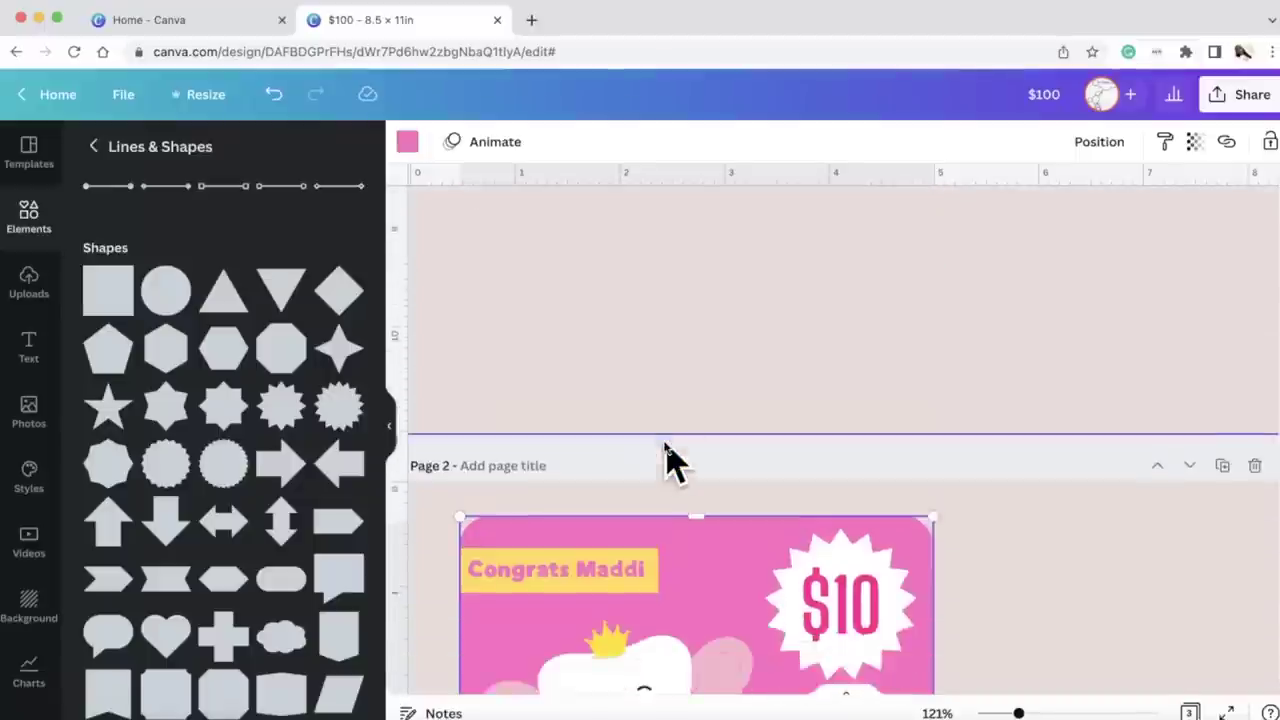
scroll(666, 457, down, 8)
scroll(666, 457, up, 5)
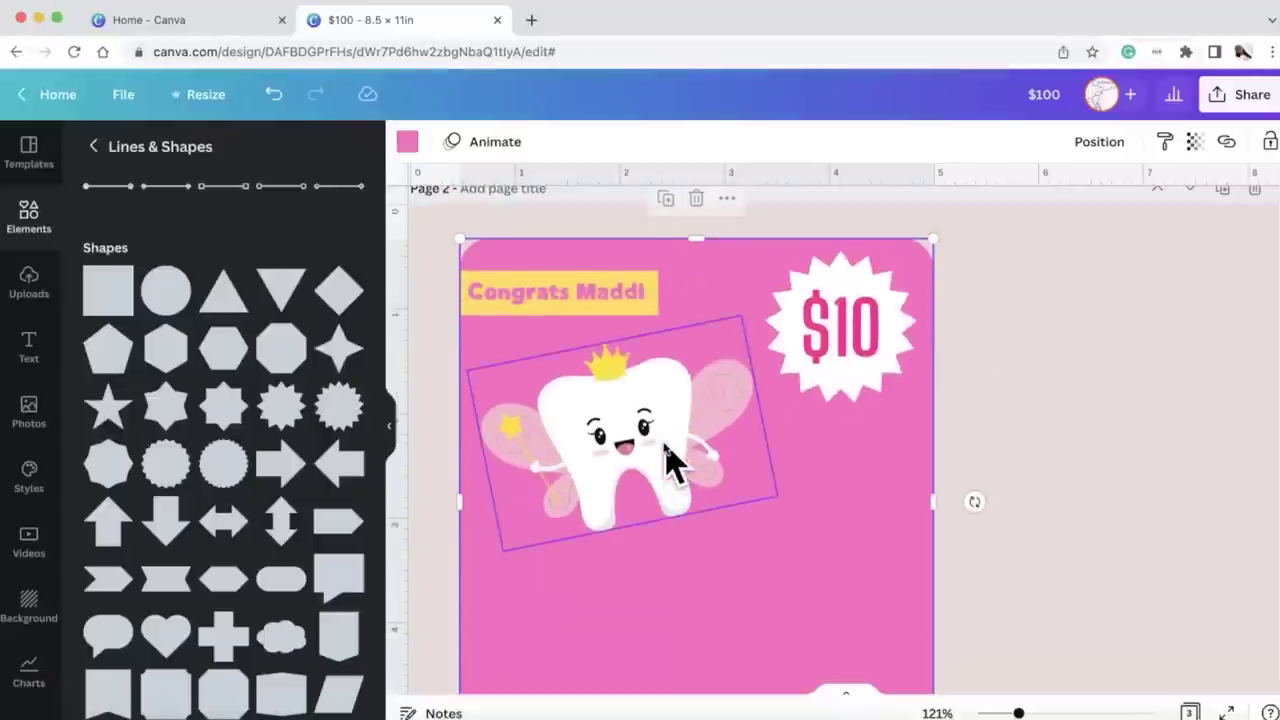
Step: Duplicate the yellow bar and place the copy below the tooth fairy graphic
click(628, 318)
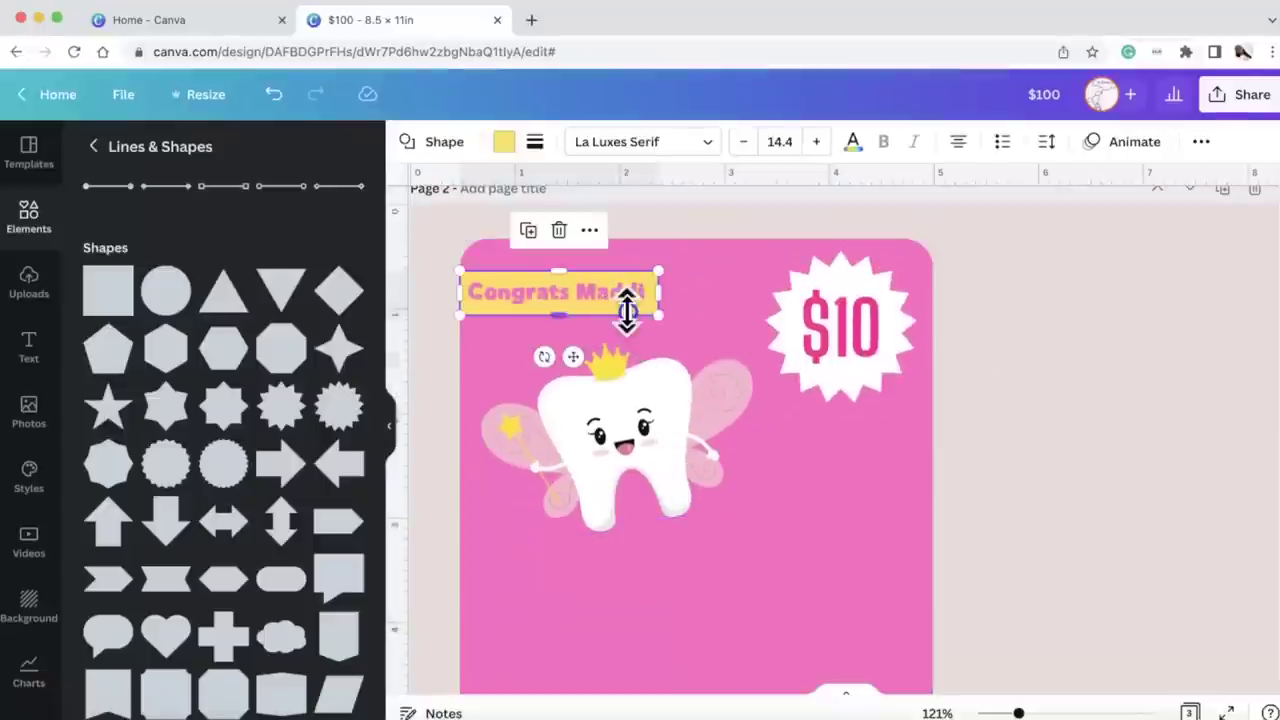
click(530, 230)
drag(620, 320, 653, 592)
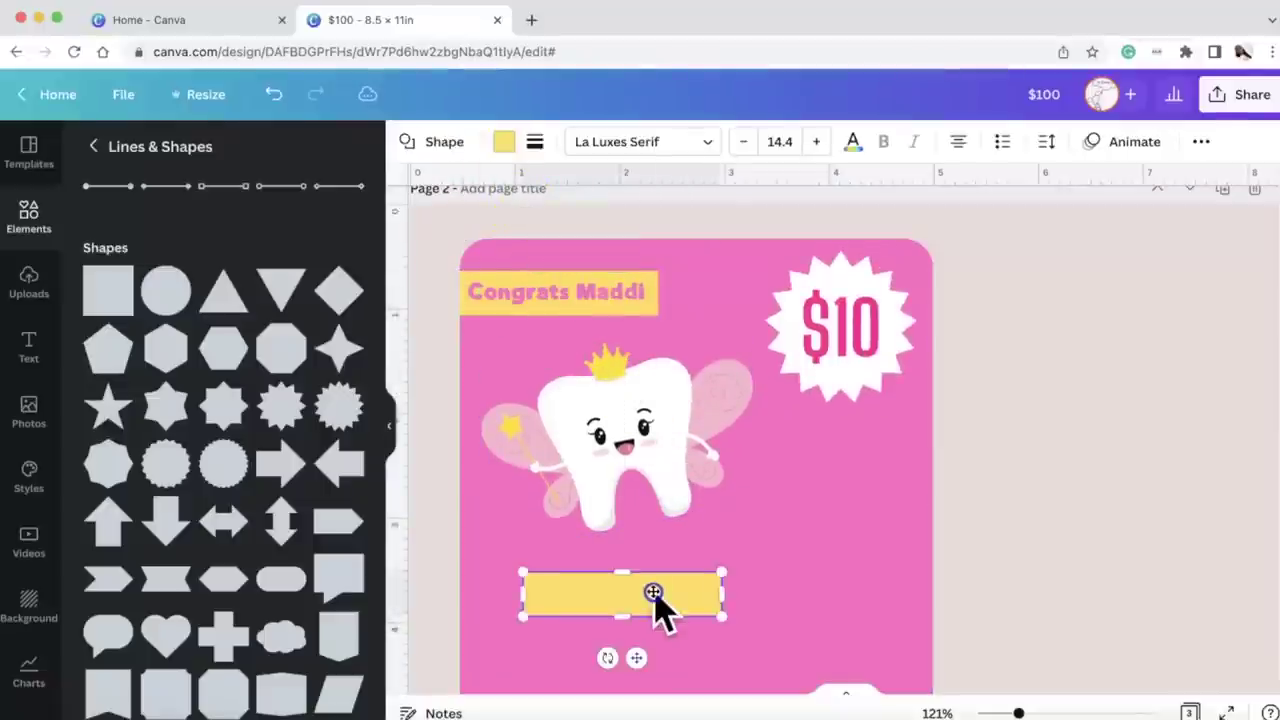
Step: Enlarge the copied bar into a large, wide yellow rectangle and centre it in the lower part of the card
scroll(653, 592, down, 4)
click(632, 400)
drag(622, 405, 623, 440)
drag(720, 398, 794, 393)
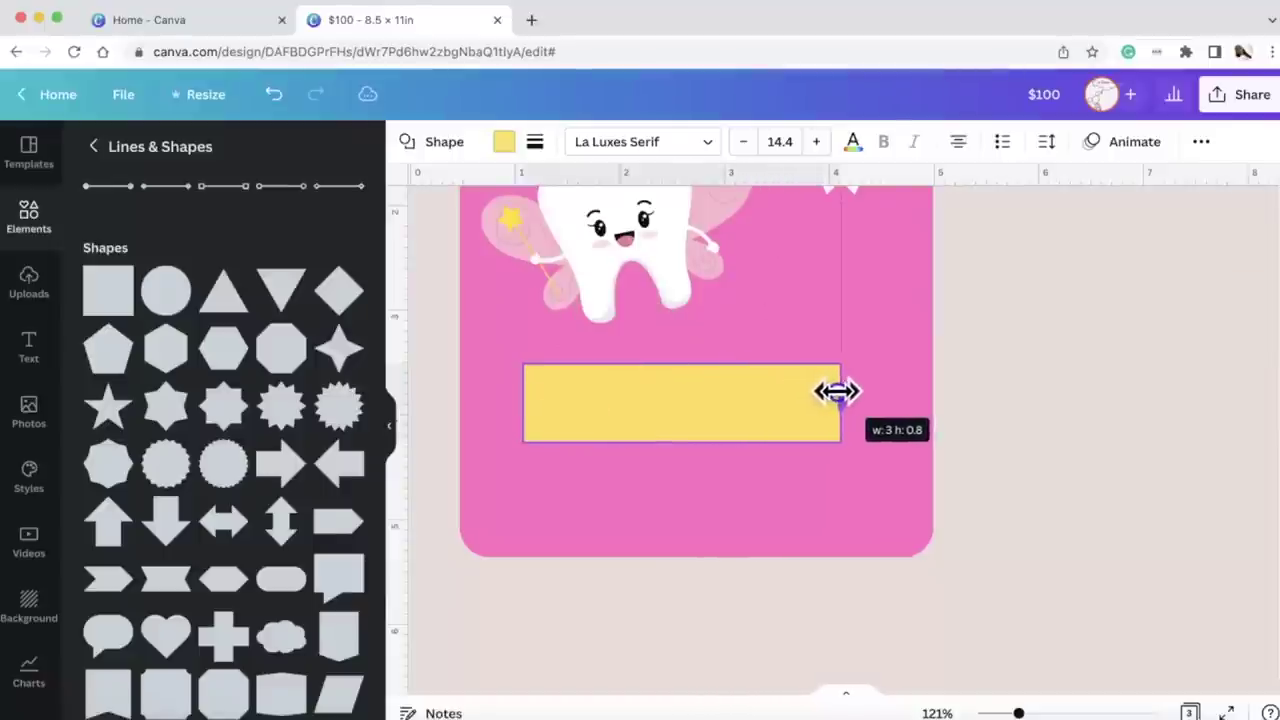
drag(847, 392, 861, 392)
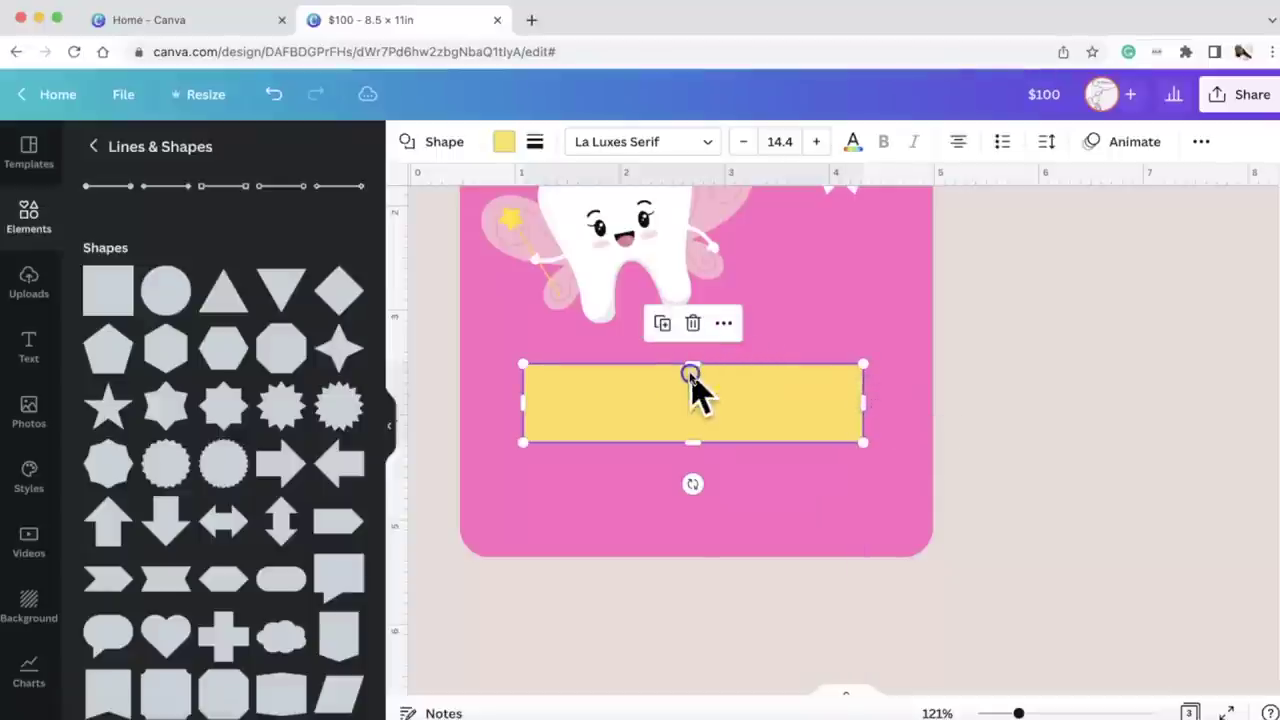
drag(683, 360, 684, 320)
drag(743, 391, 754, 471)
drag(769, 471, 752, 457)
Step: Enlarge the tooth fairy graphic slightly and fit it between the heading bar and the large yellow rectangle
scroll(877, 486, up, 5)
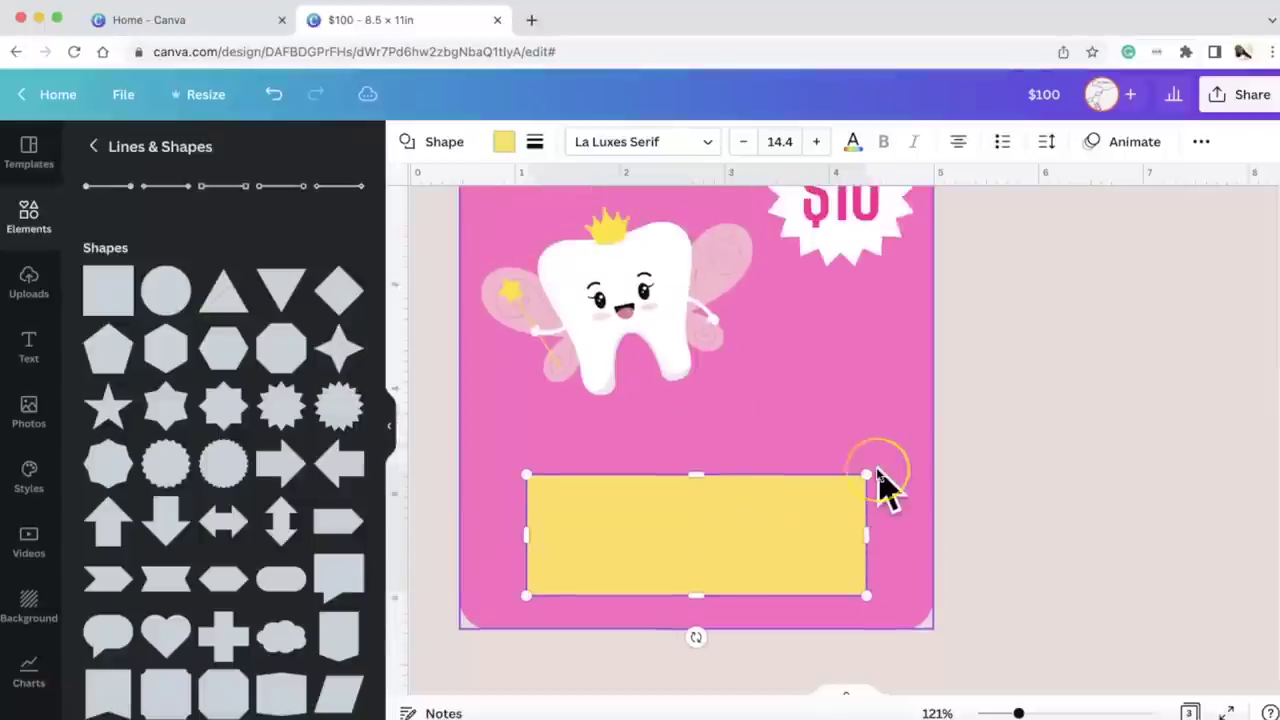
click(706, 423)
drag(771, 449, 800, 470)
drag(709, 434, 671, 430)
scroll(671, 434, down, 3)
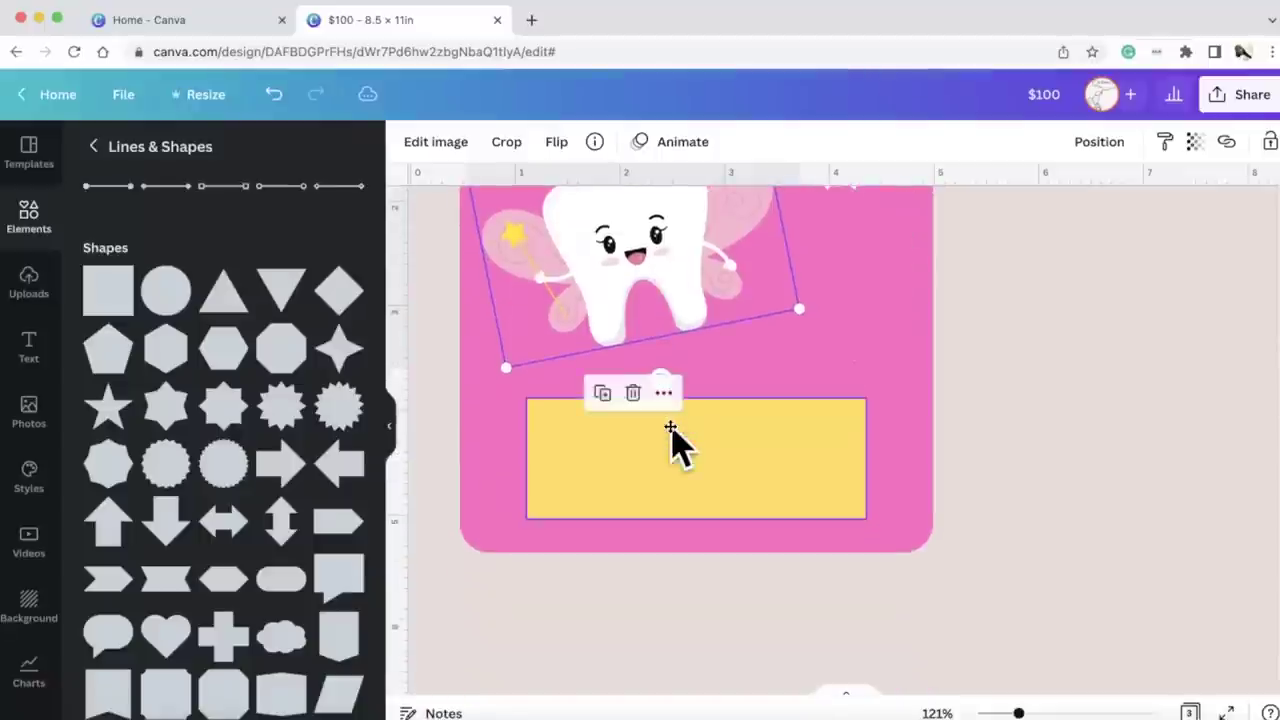
scroll(672, 440, up, 3)
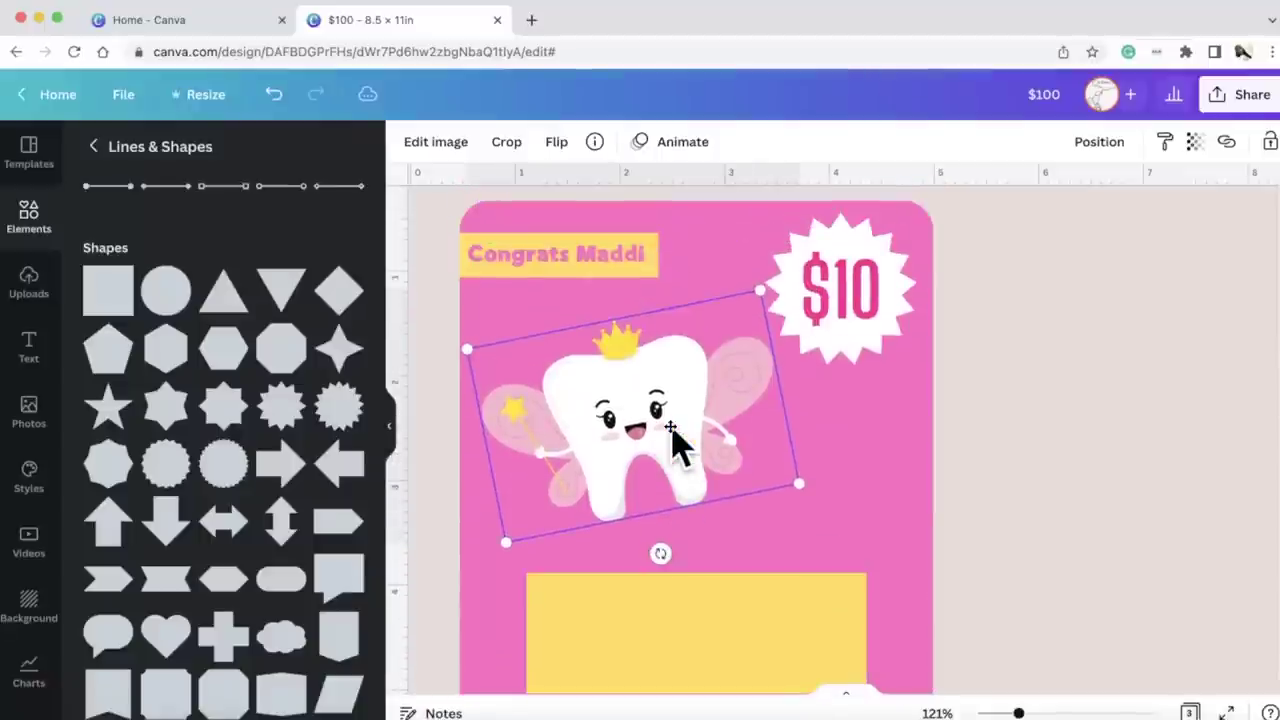
Step: Add the "Beach Please" font combination over the lower part of the tooth fairy card
click(390, 428)
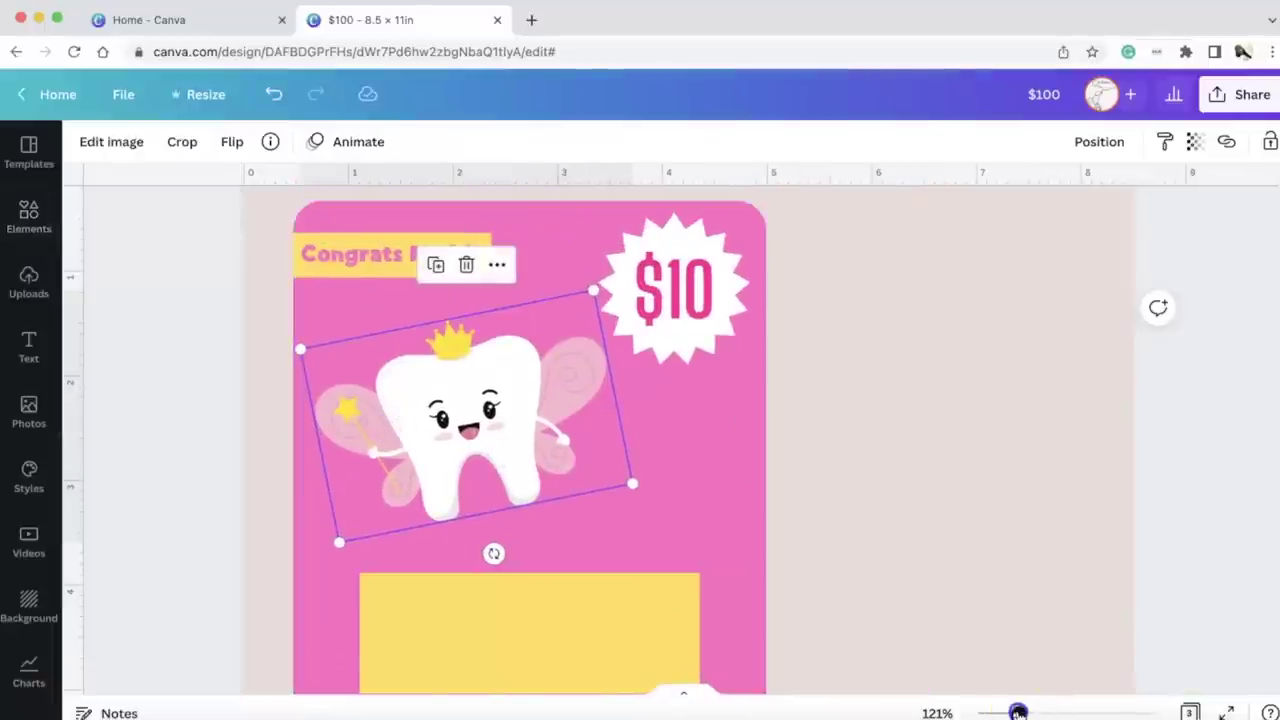
drag(1018, 712, 998, 712)
scroll(858, 570, down, 2)
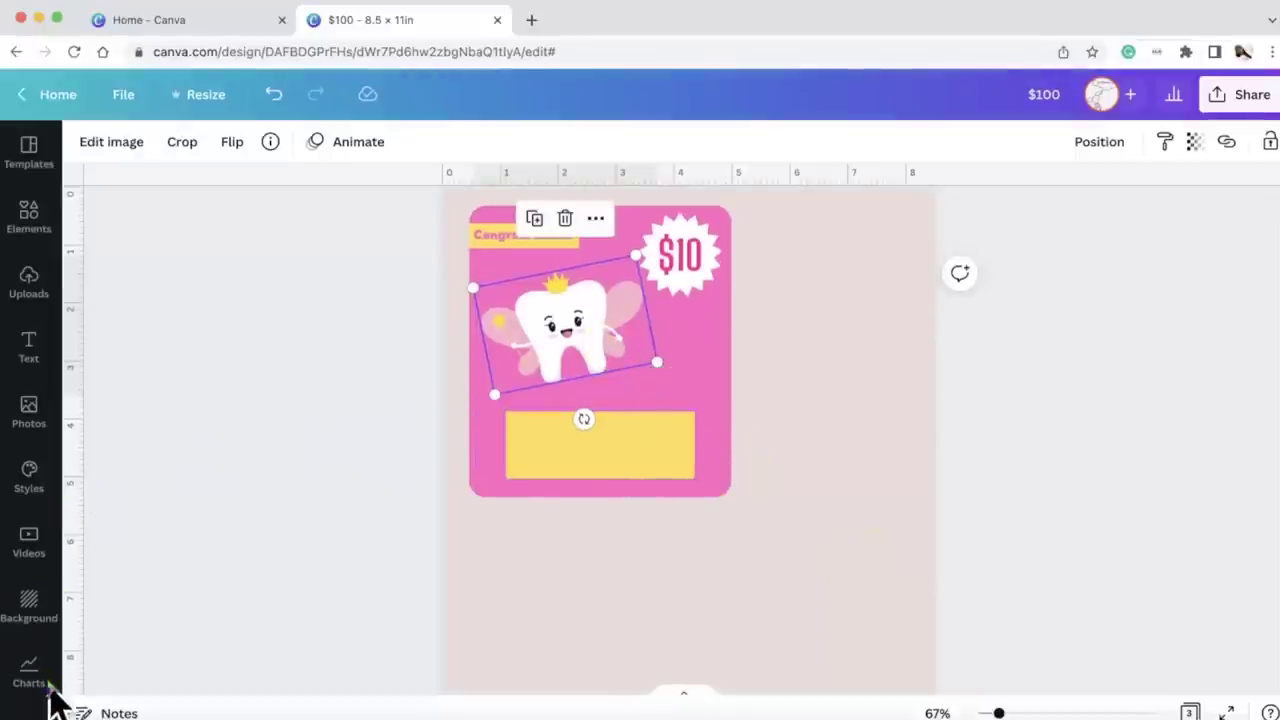
click(29, 348)
scroll(240, 418, down, 5)
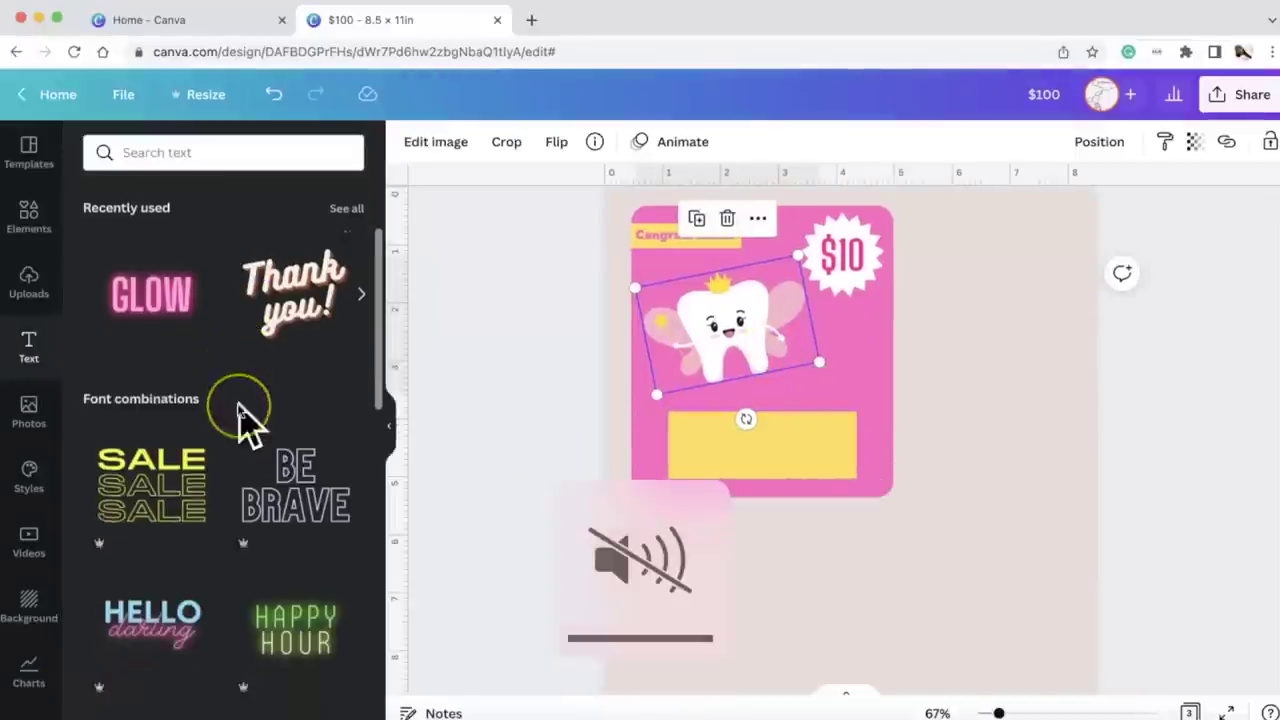
scroll(240, 418, down, 2)
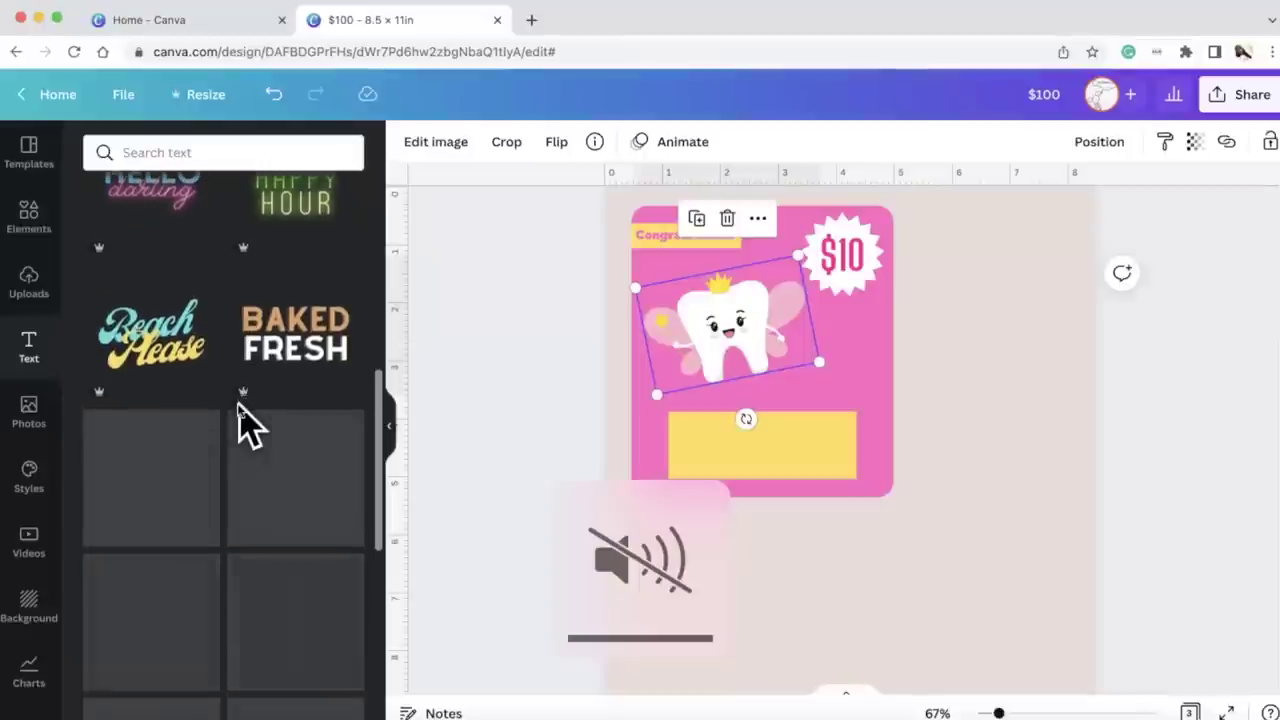
scroll(240, 418, down, 2)
drag(194, 271, 838, 405)
click(872, 497)
click(880, 470)
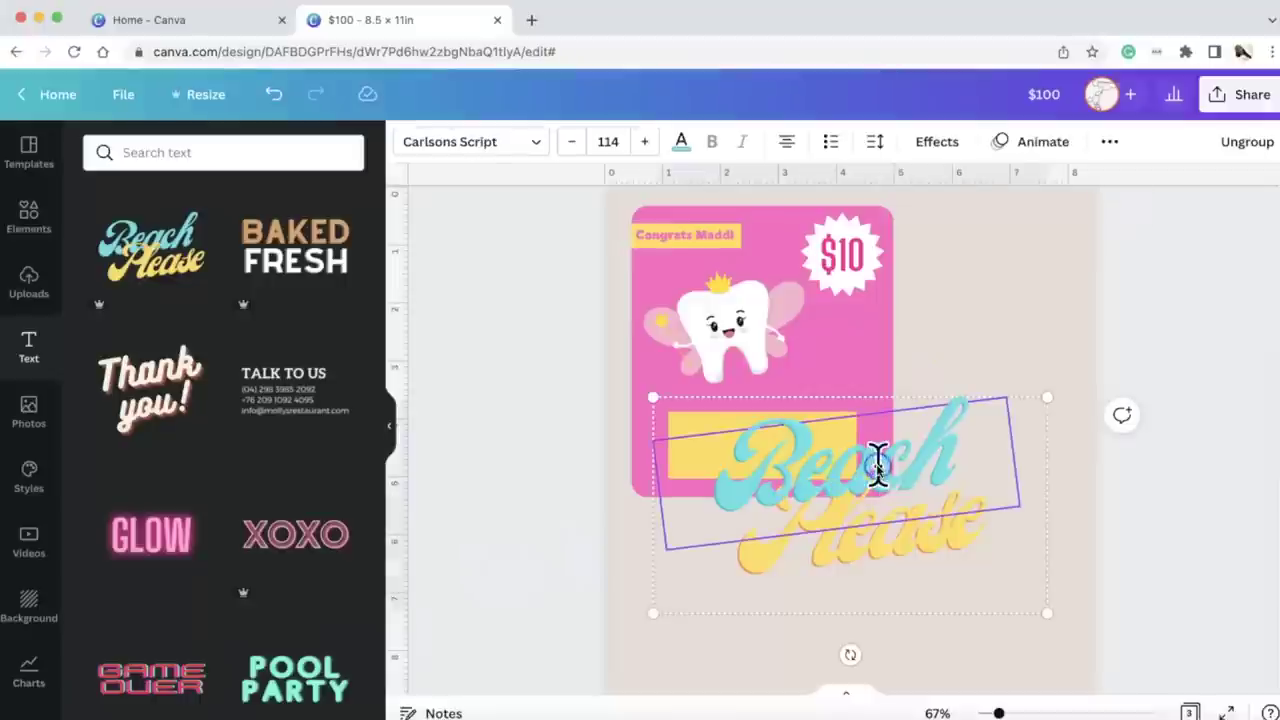
Step: Replace "Beach" with "Cute", erase "Please", and move the lettering below the card
double_click(877, 465)
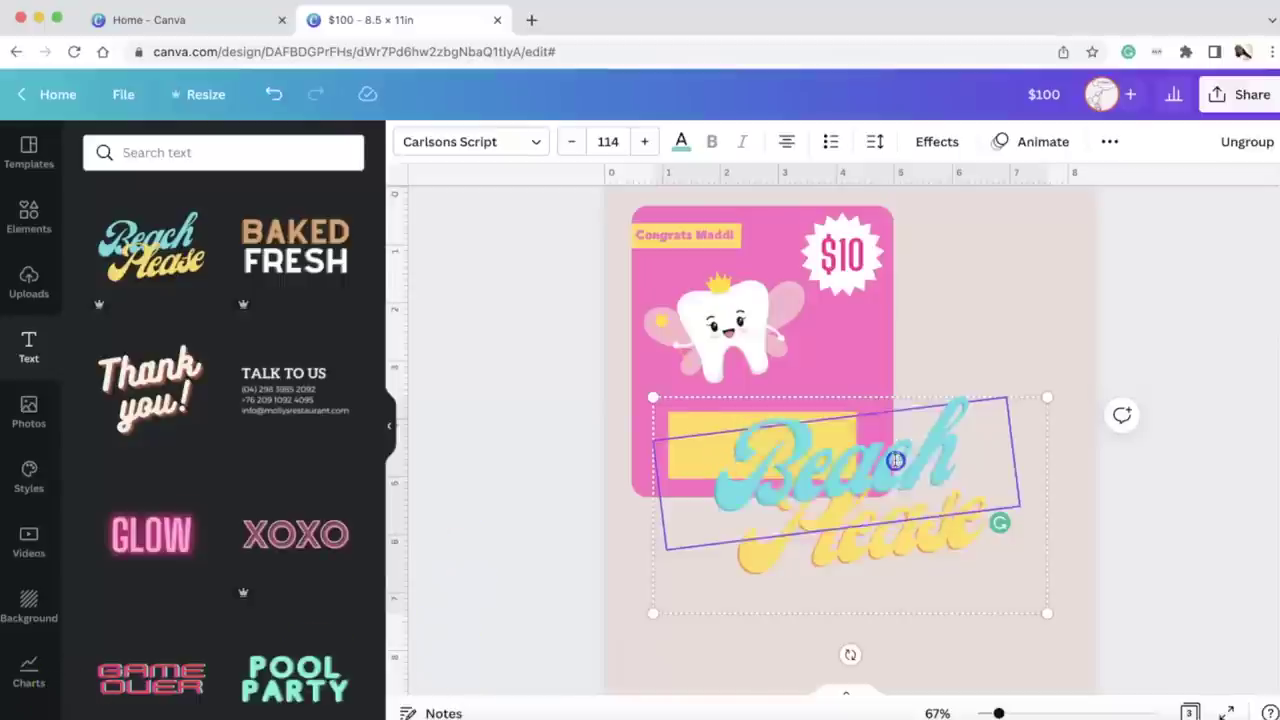
text(Cute)
click(935, 550)
double_click(910, 523)
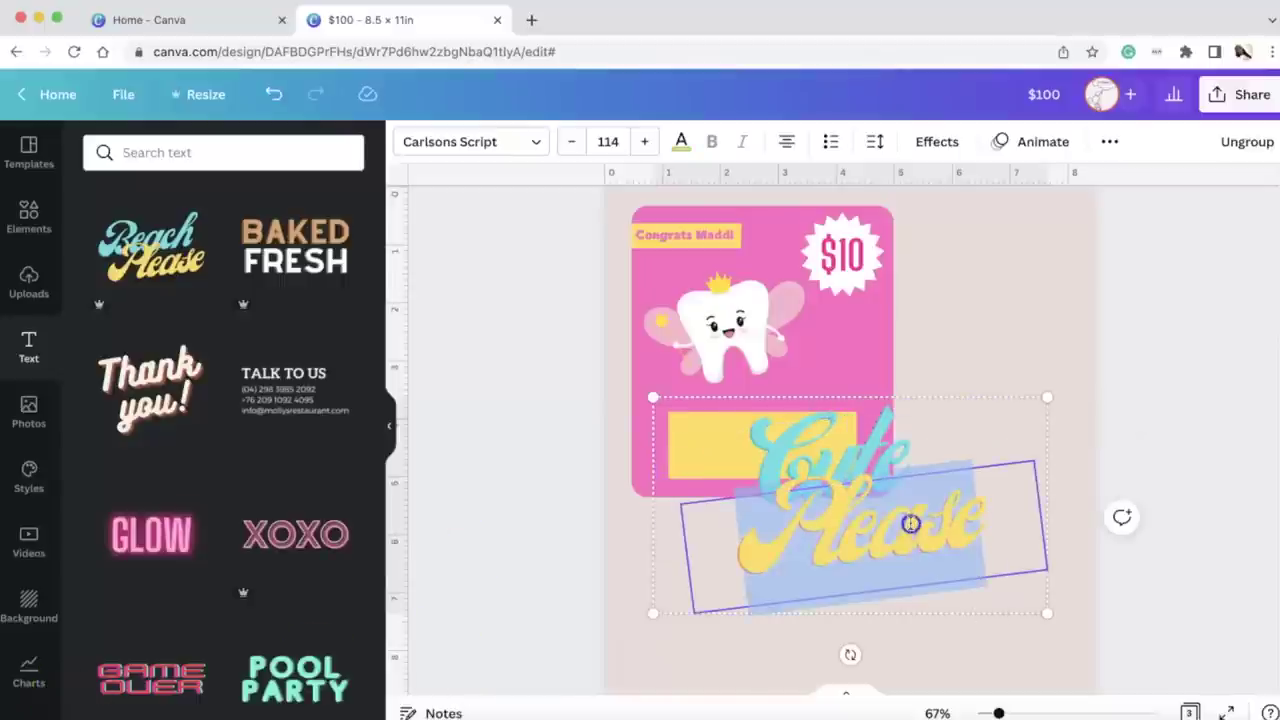
key(BackSpace)
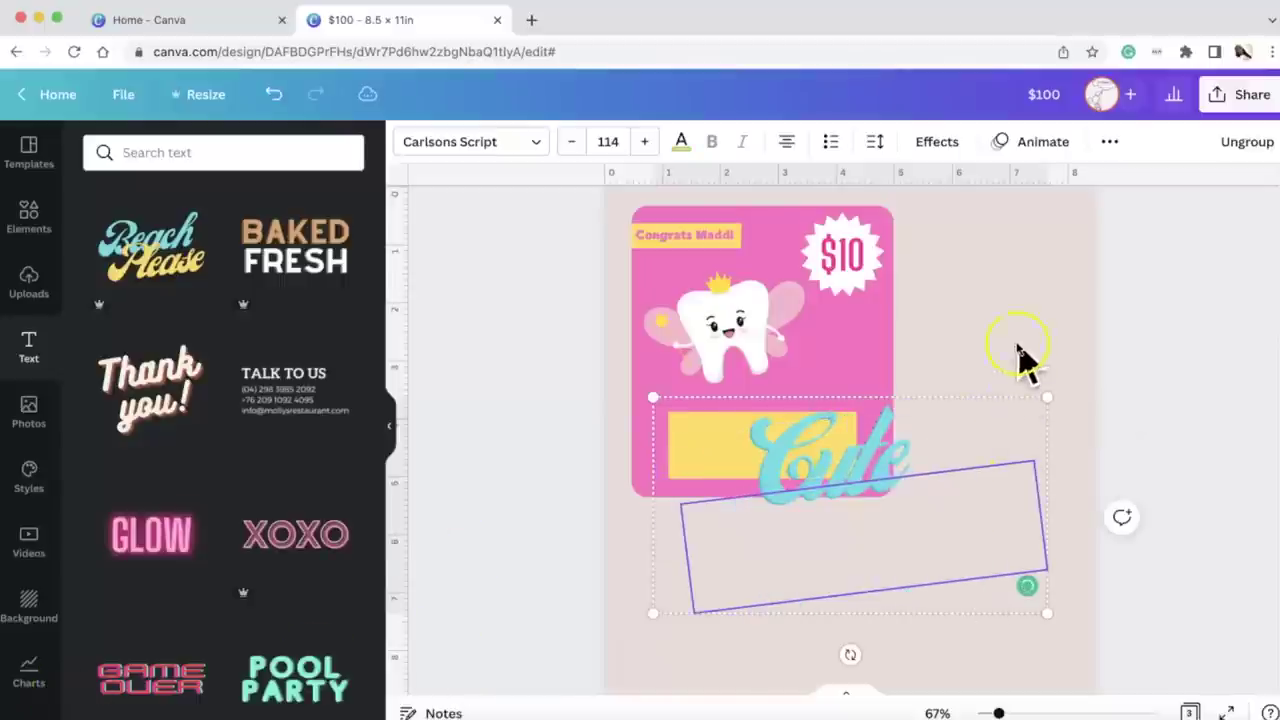
click(1020, 375)
drag(871, 466, 800, 611)
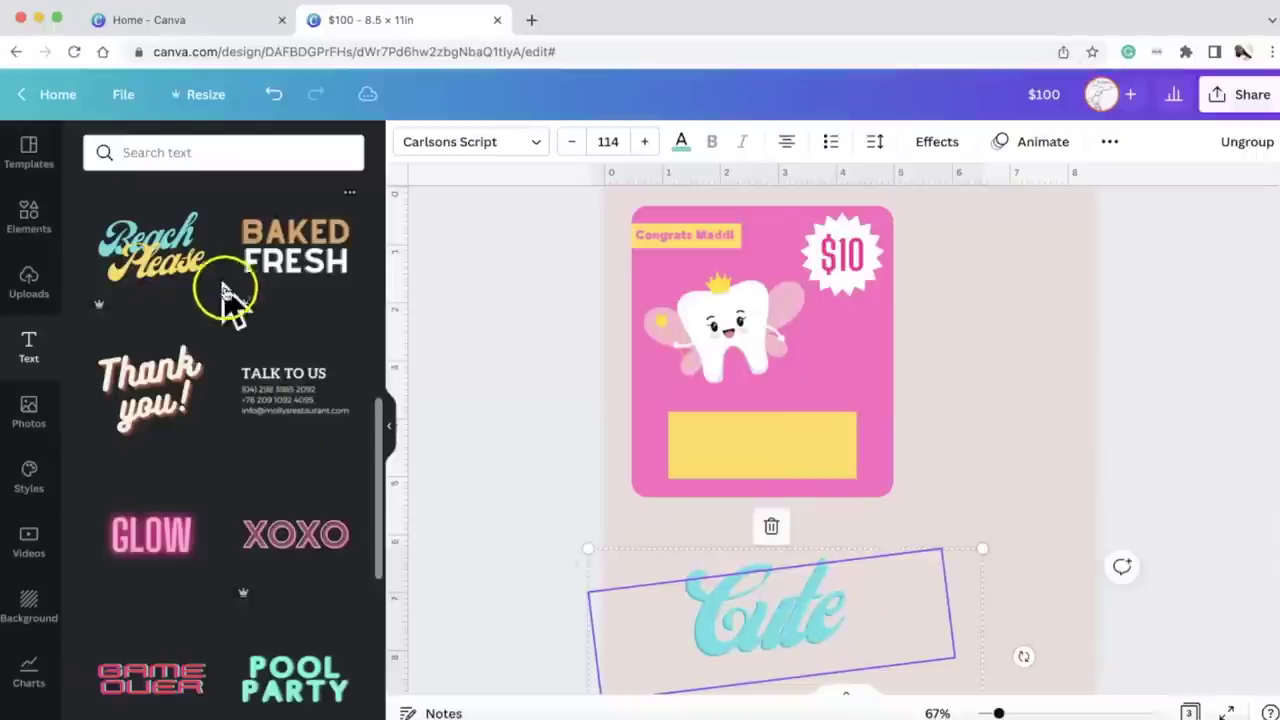
Step: Add a body text box over the yellow rectangle and enlarge its text to size 30.8
scroll(229, 257, up, 5)
click(172, 342)
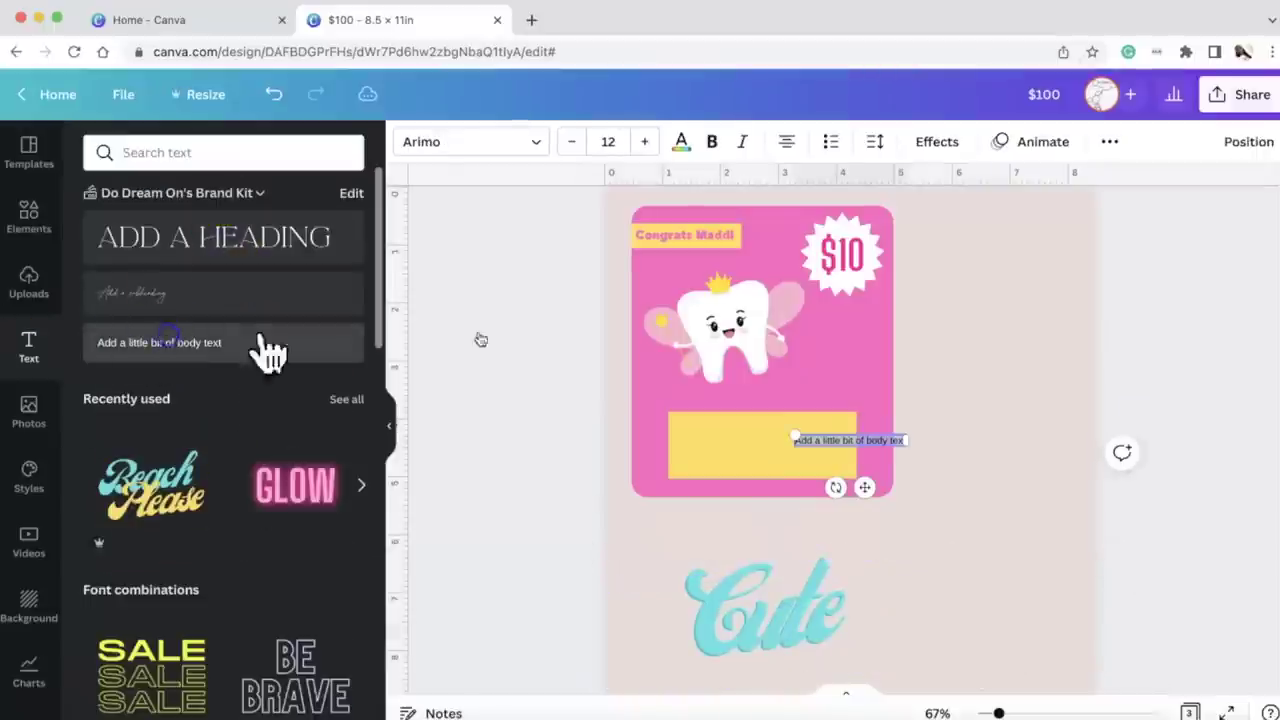
drag(806, 437, 660, 380)
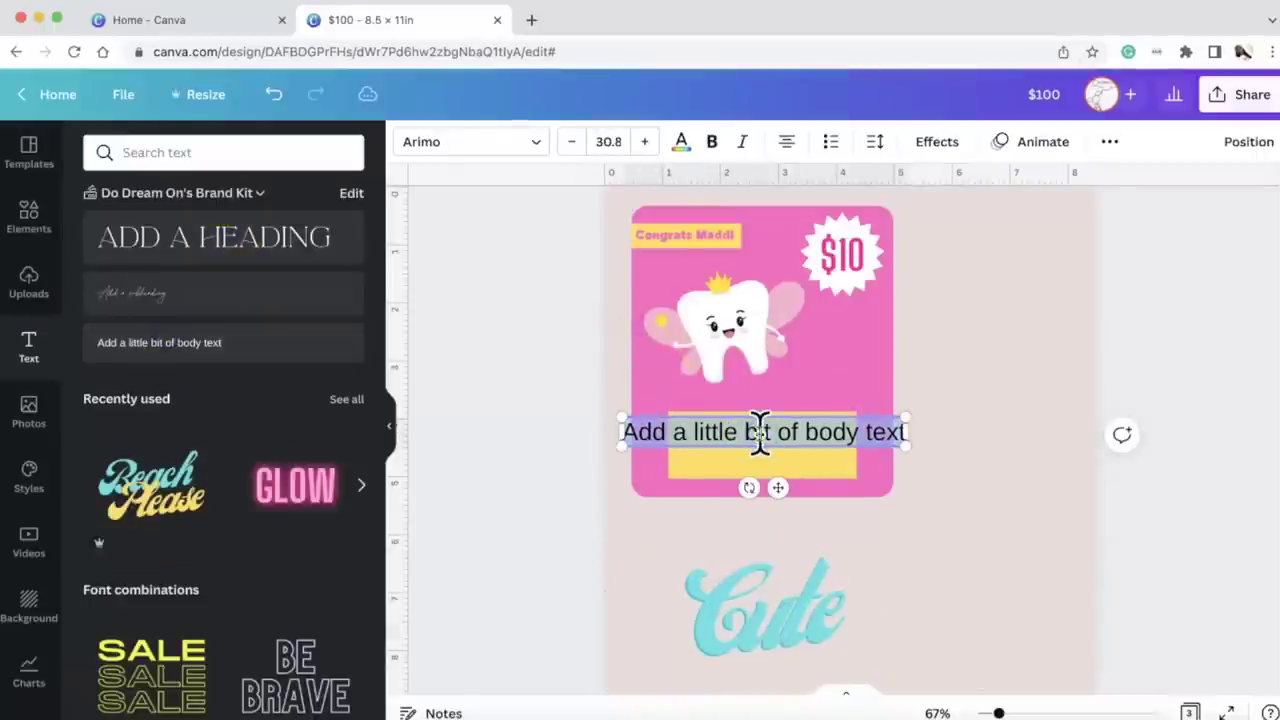
text(Thanks for your cute)
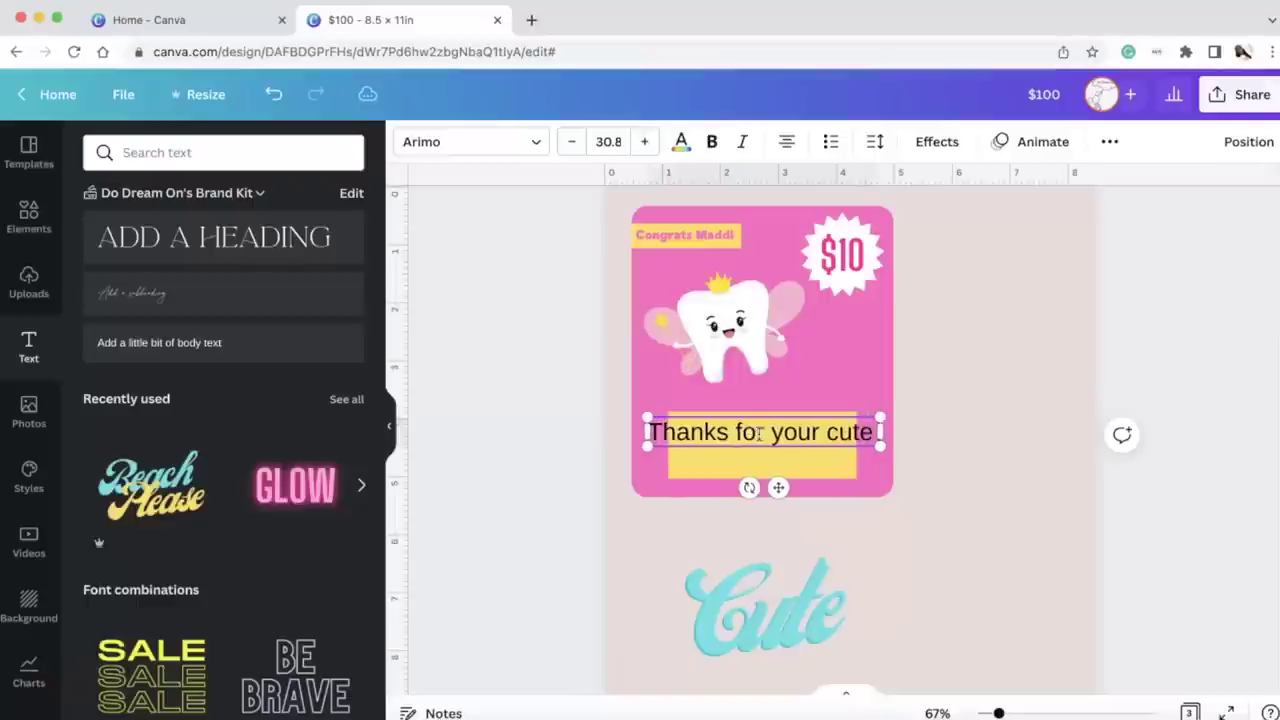
key(super+a)
key(BackSpace)
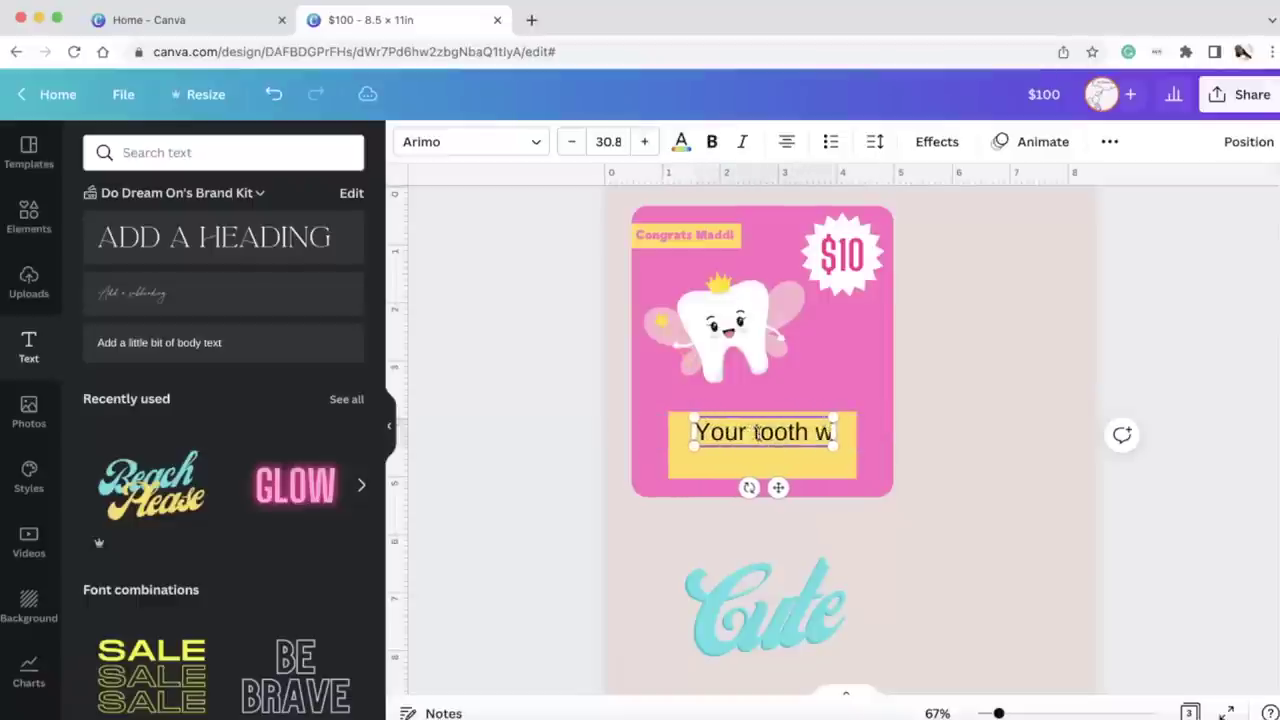
Step: Enter "Your tooth was cute as can be", wrap it onto three lines in a narrower box, and set the line spacing to 0.64
text(Your tooth was cute as can be)
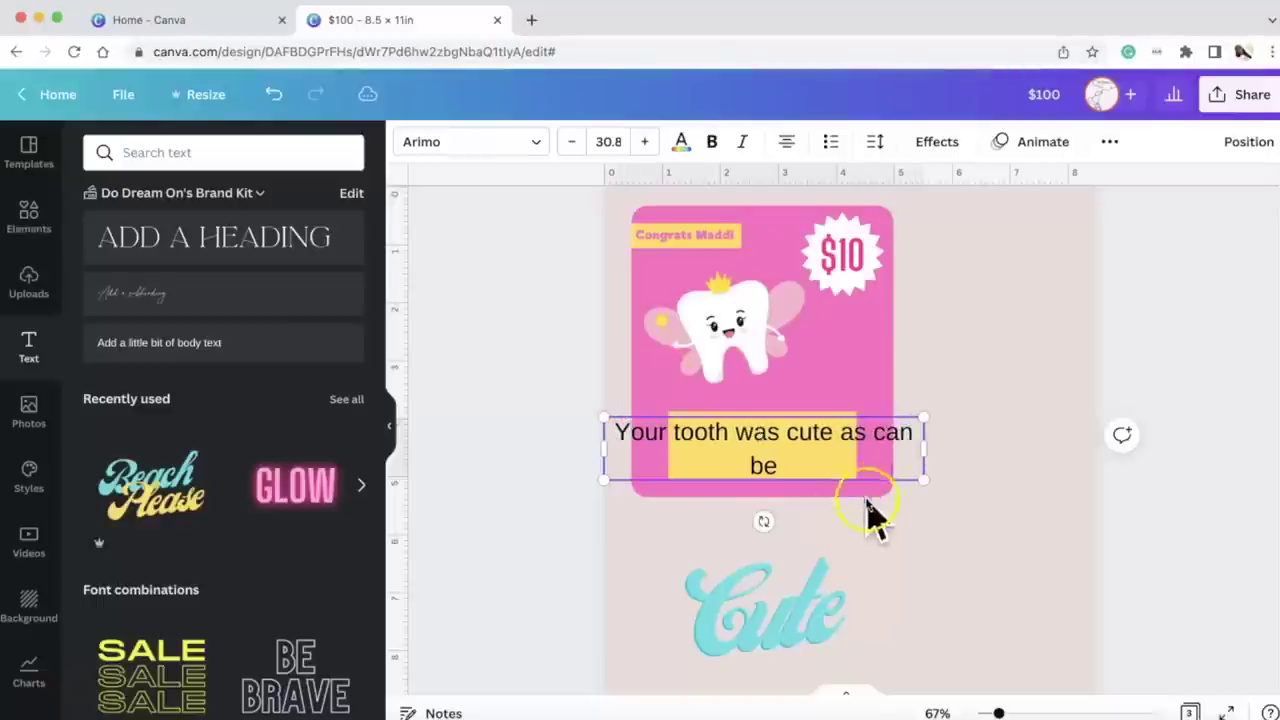
drag(924, 450, 764, 451)
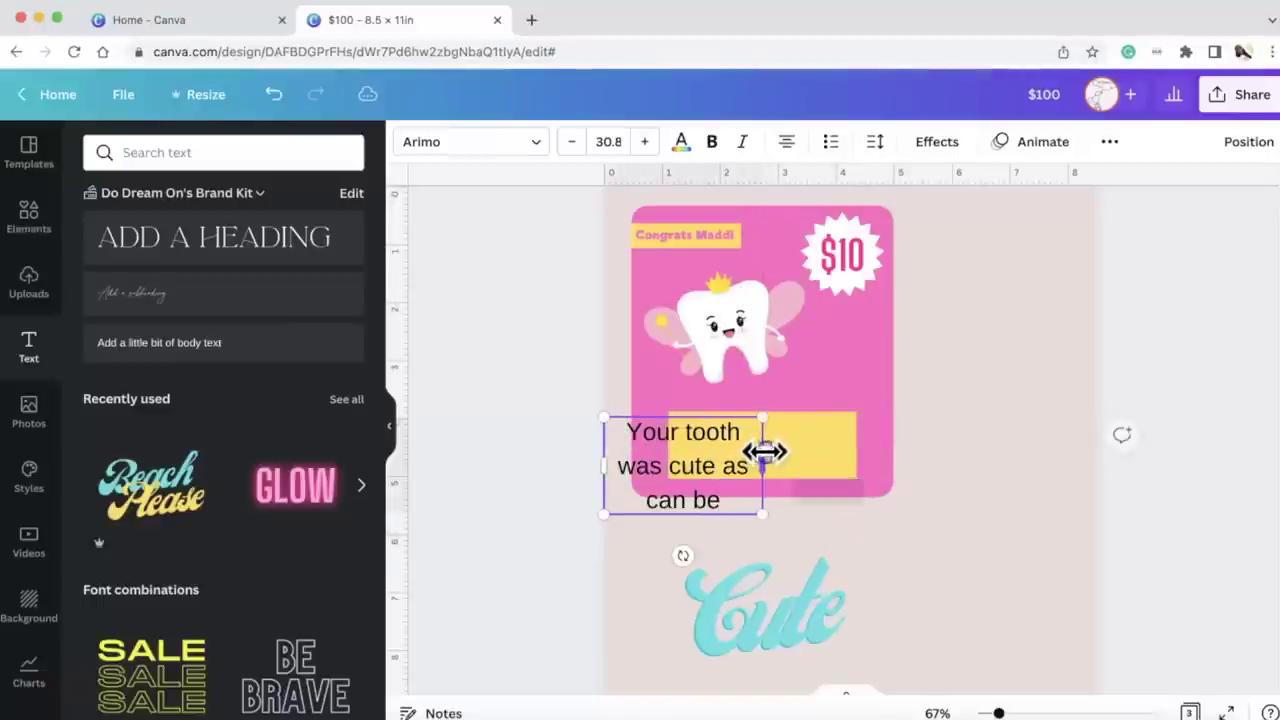
click(875, 141)
drag(982, 271, 905, 279)
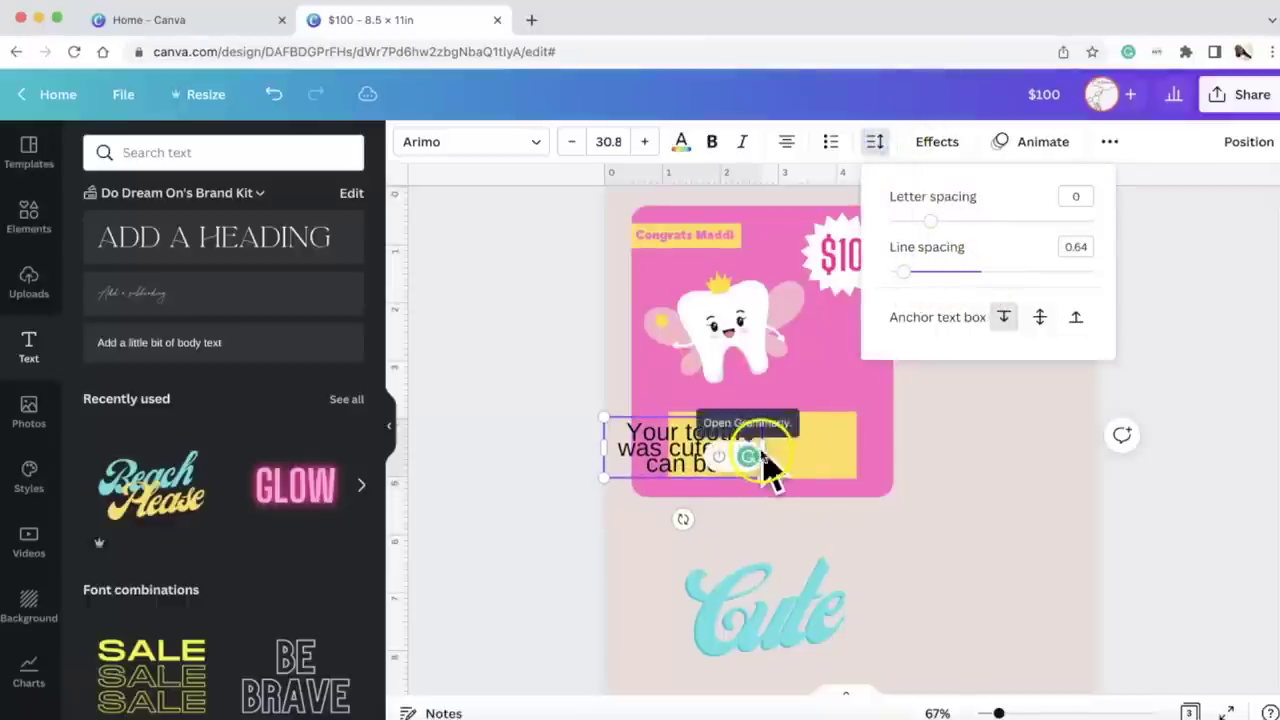
drag(764, 451, 725, 449)
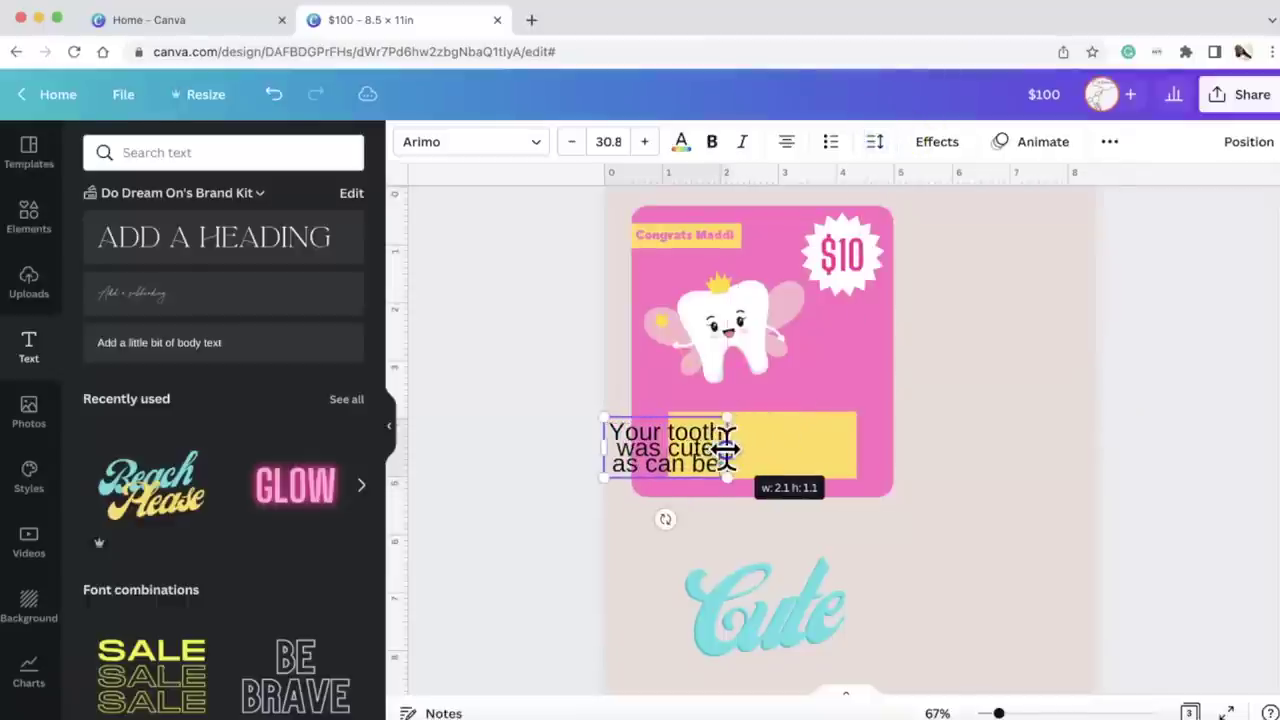
click(986, 552)
Step: Shrink the tooth message to size 17.2 and place it beside the tooth fairy, below the $10 starburst
drag(700, 470, 863, 345)
click(715, 315)
drag(715, 420, 745, 415)
key(ctrl+z)
click(860, 362)
drag(889, 318, 829, 345)
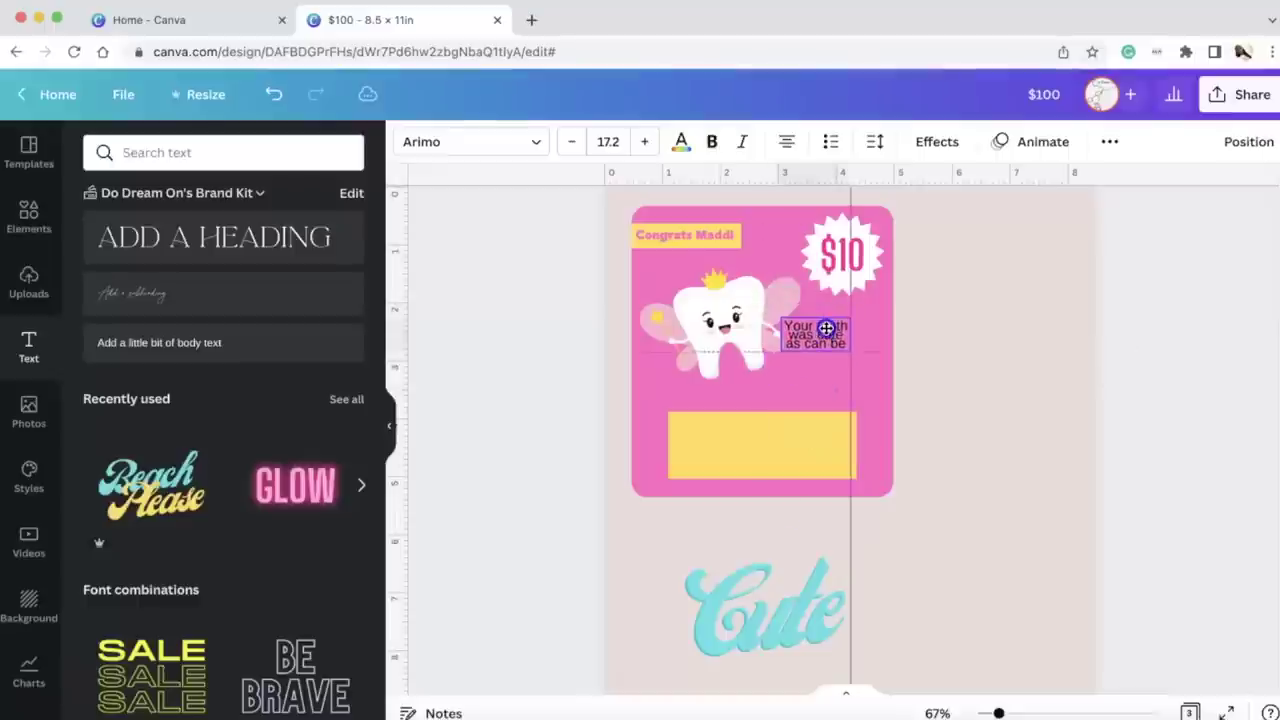
Step: Set the tooth message in Hello Beauty Free Personal Use Regular and enlarge it to size 25.7 beside the tooth fairy
click(518, 150)
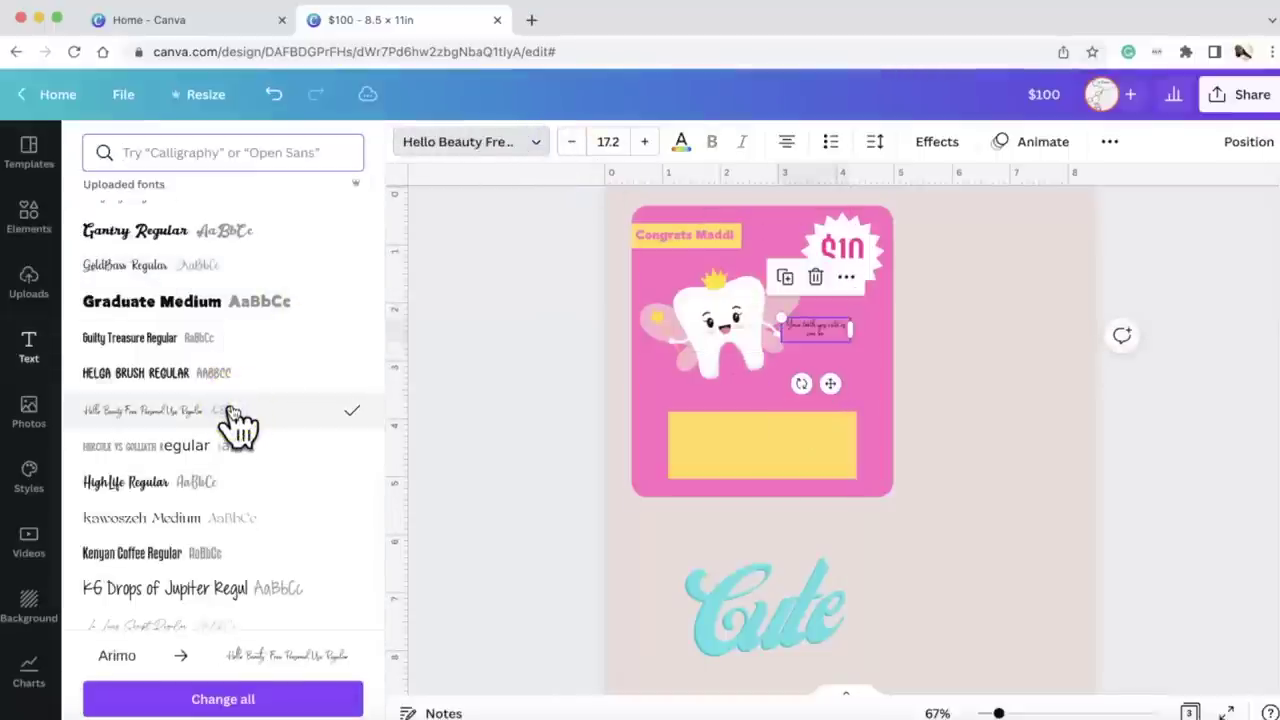
mouse_move(851, 341)
mouse_down()
mouse_move(884, 353)
mouse_move(843, 329)
mouse_up()
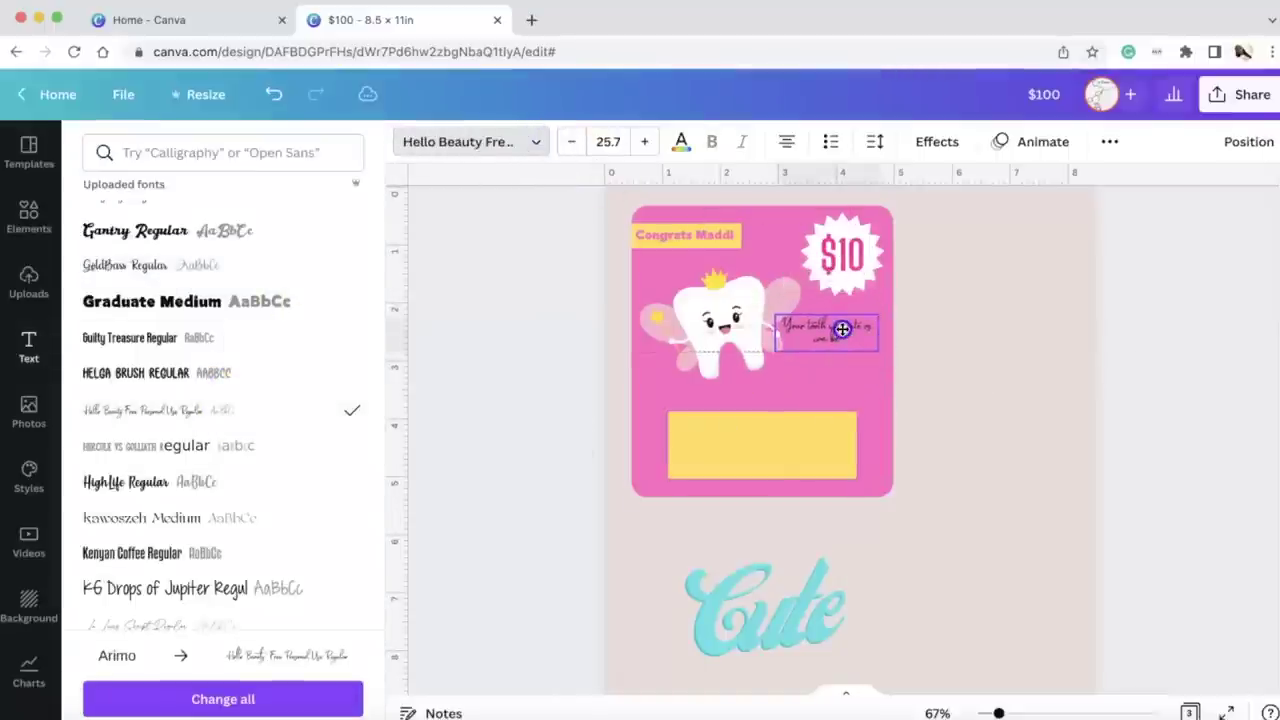
click(1109, 141)
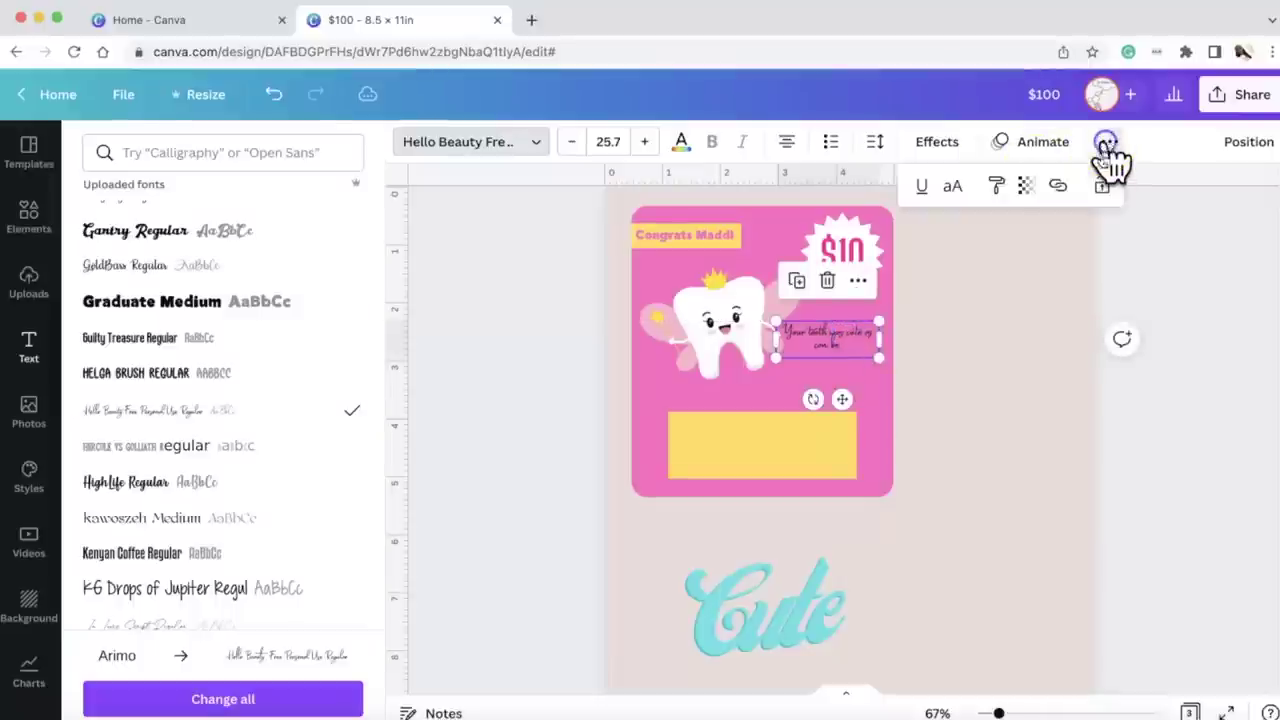
Step: Duplicate the tooth message directly below itself and change the copy's text to "Here's a treat on me!"
drag(820, 340, 809, 374)
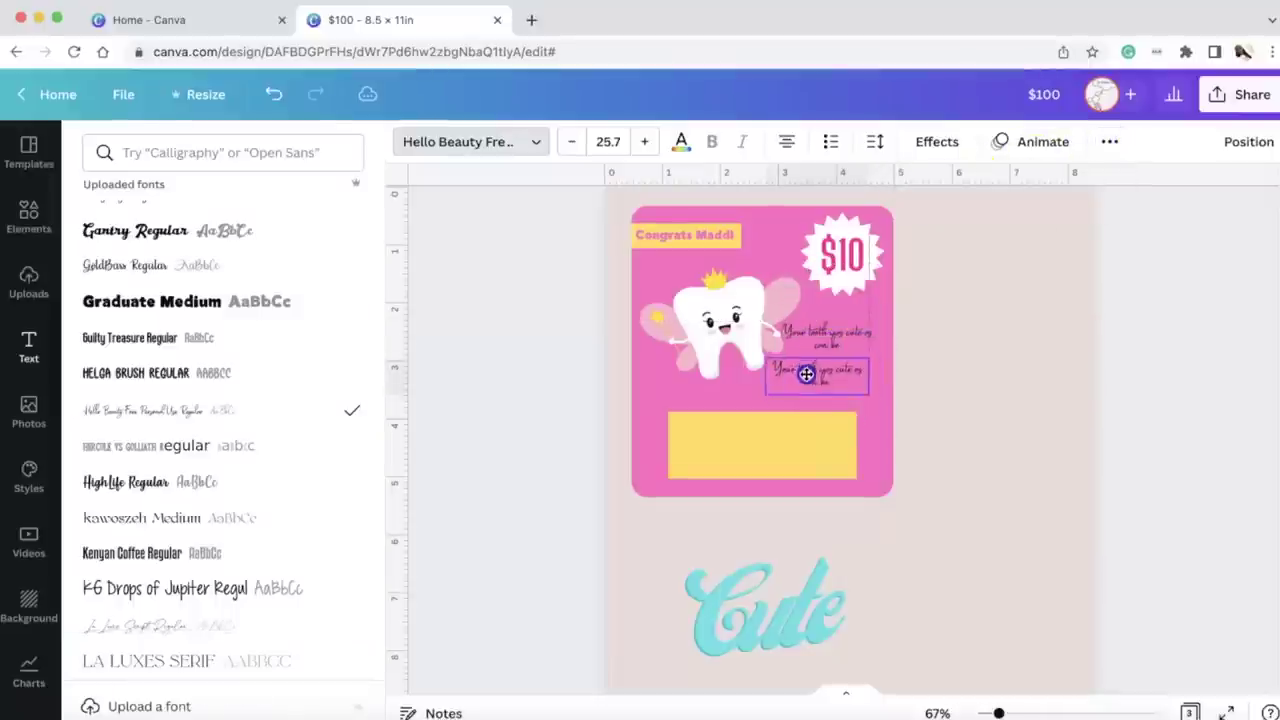
double_click(808, 374)
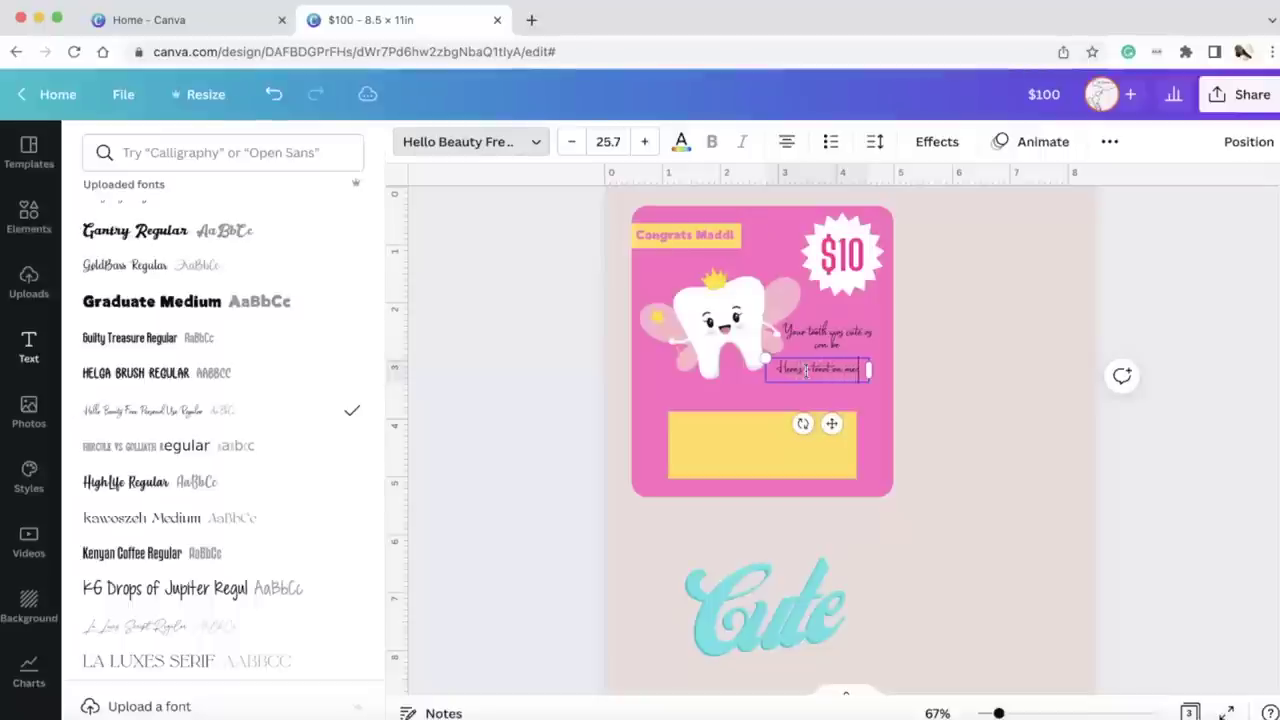
mouse_move(877, 375)
mouse_down()
mouse_move(843, 374)
mouse_move(879, 372)
mouse_up()
click(846, 338)
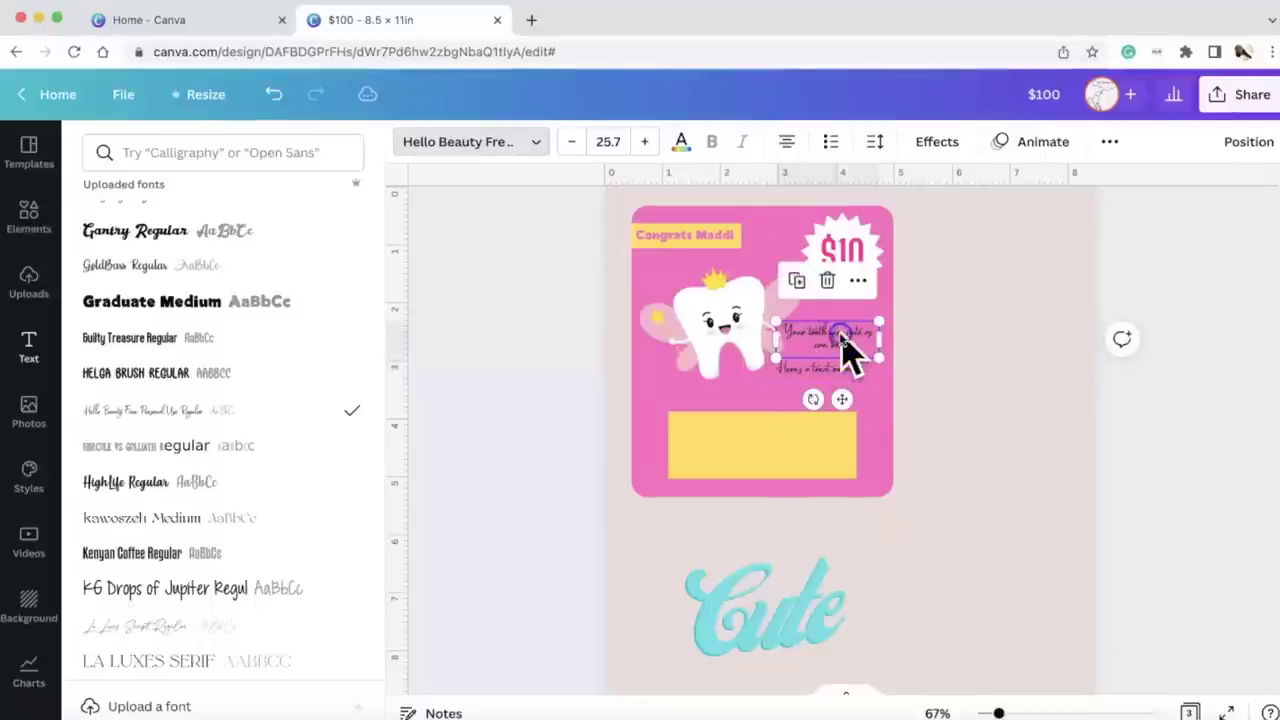
click(849, 369)
Step: Delete the turquoise "Cute" lettering below the card together with its empty second text box
click(814, 597)
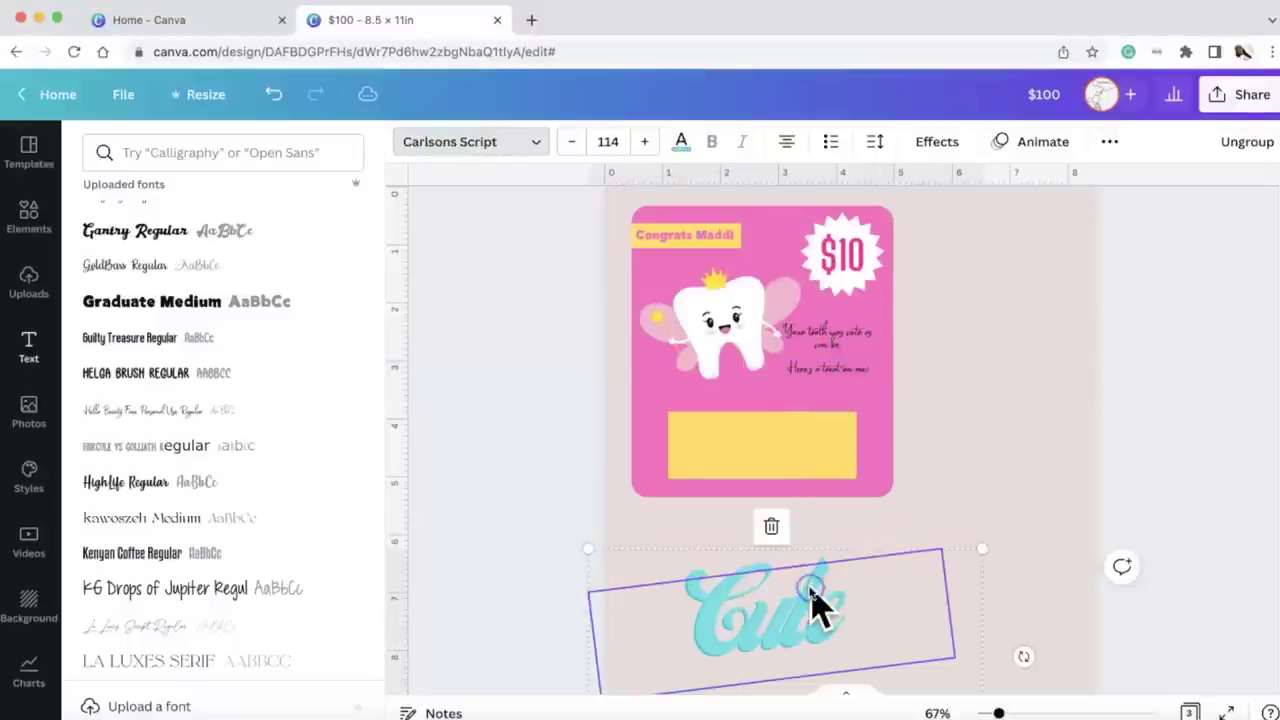
click(814, 597)
scroll(903, 629, down, 1)
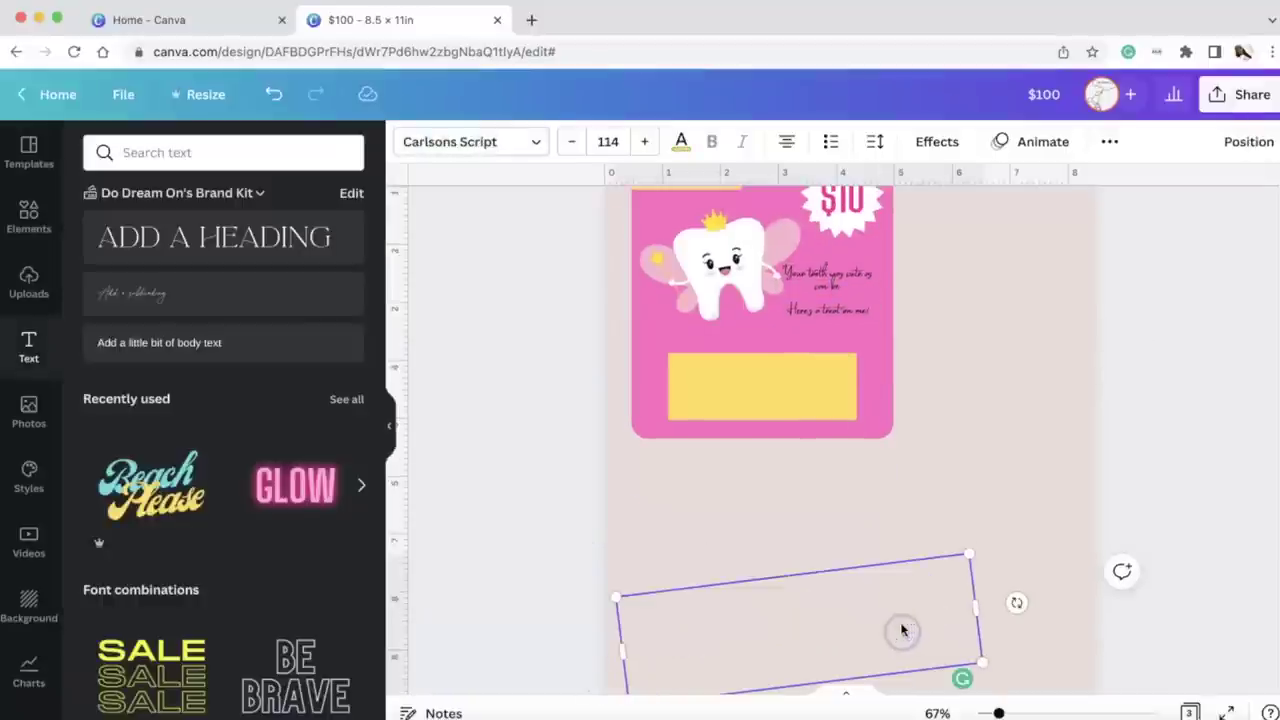
click(930, 422)
scroll(760, 585, down, 10)
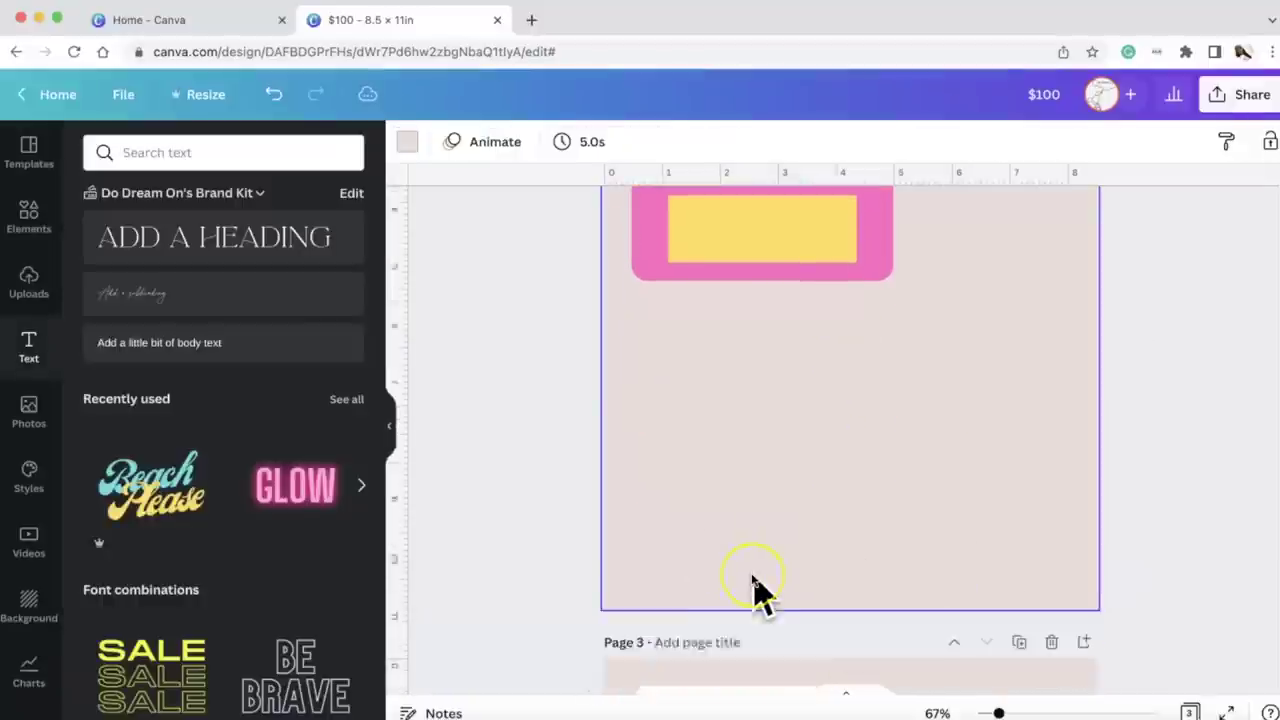
scroll(757, 591, up, 2)
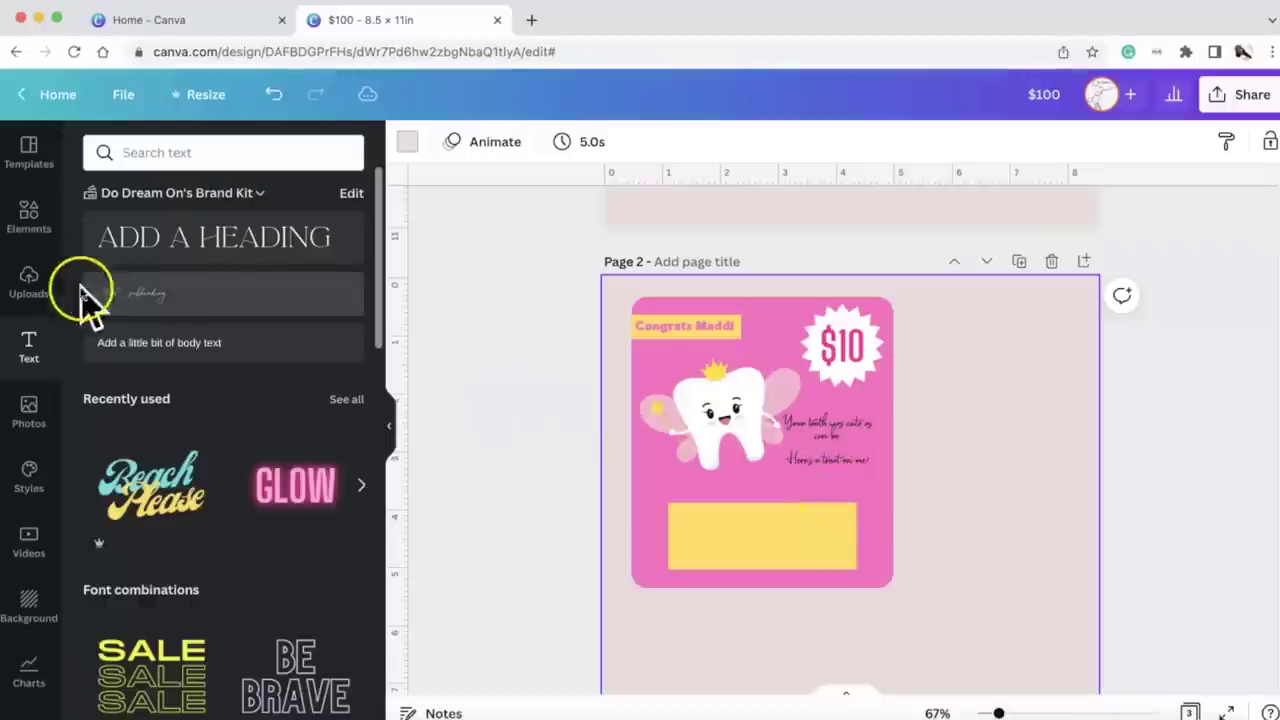
Step: Look through the Lines & Shapes collection for a suitable element for the card
click(30, 215)
scroll(178, 250, up, 2)
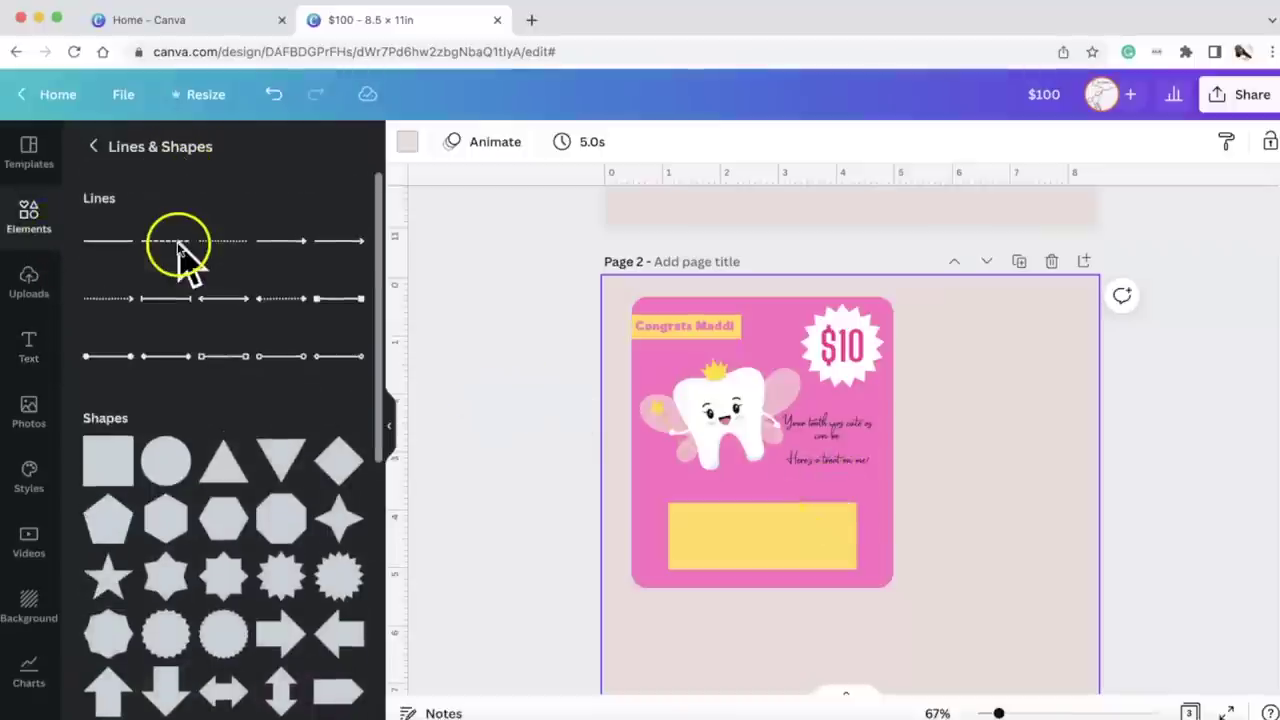
scroll(189, 405, down, 6)
scroll(182, 410, down, 10)
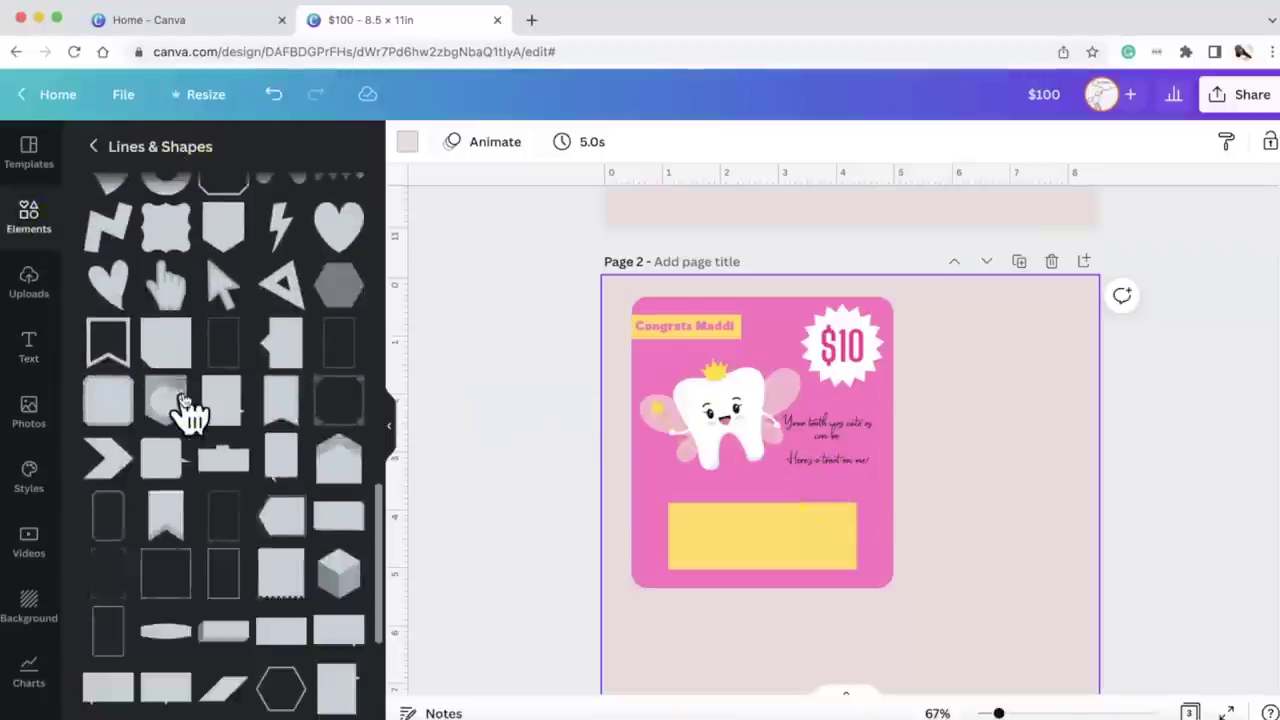
scroll(145, 270, up, 15)
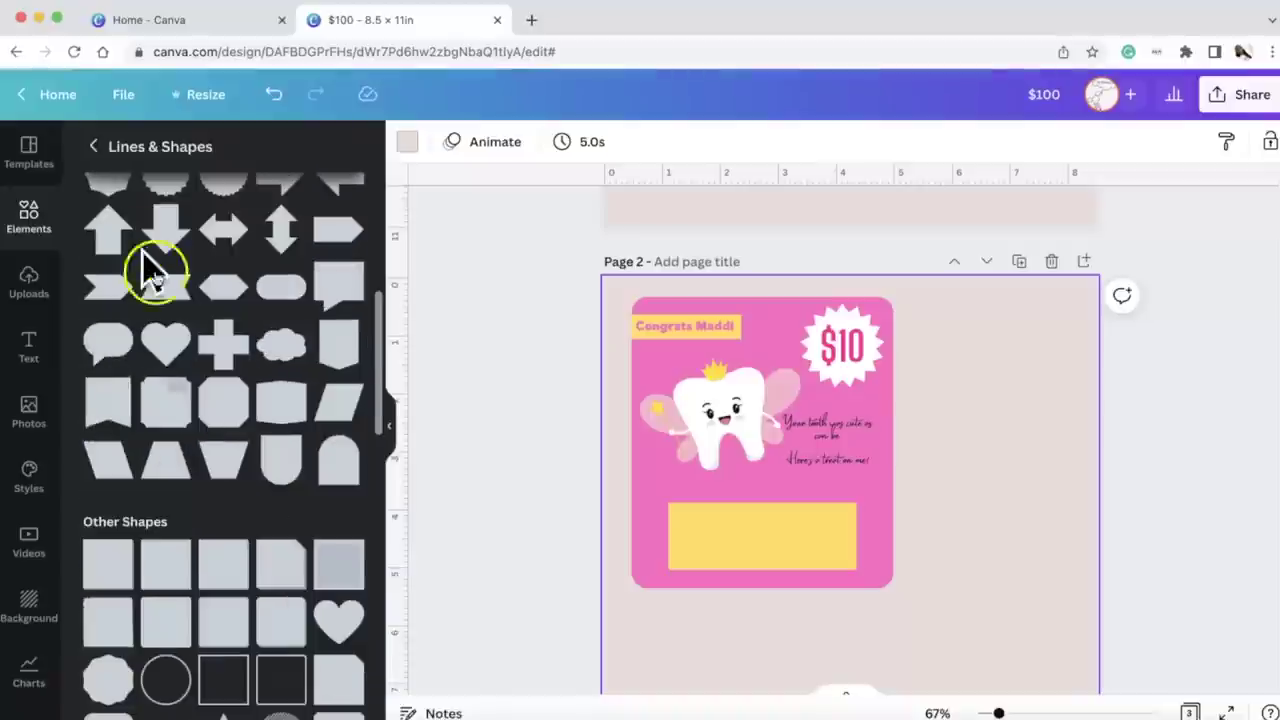
Step: Search the element library for "arrow" and add the white curly hand-drawn arrow to the tooth fairy card page
click(32, 214)
click(200, 147)
text(arrow)
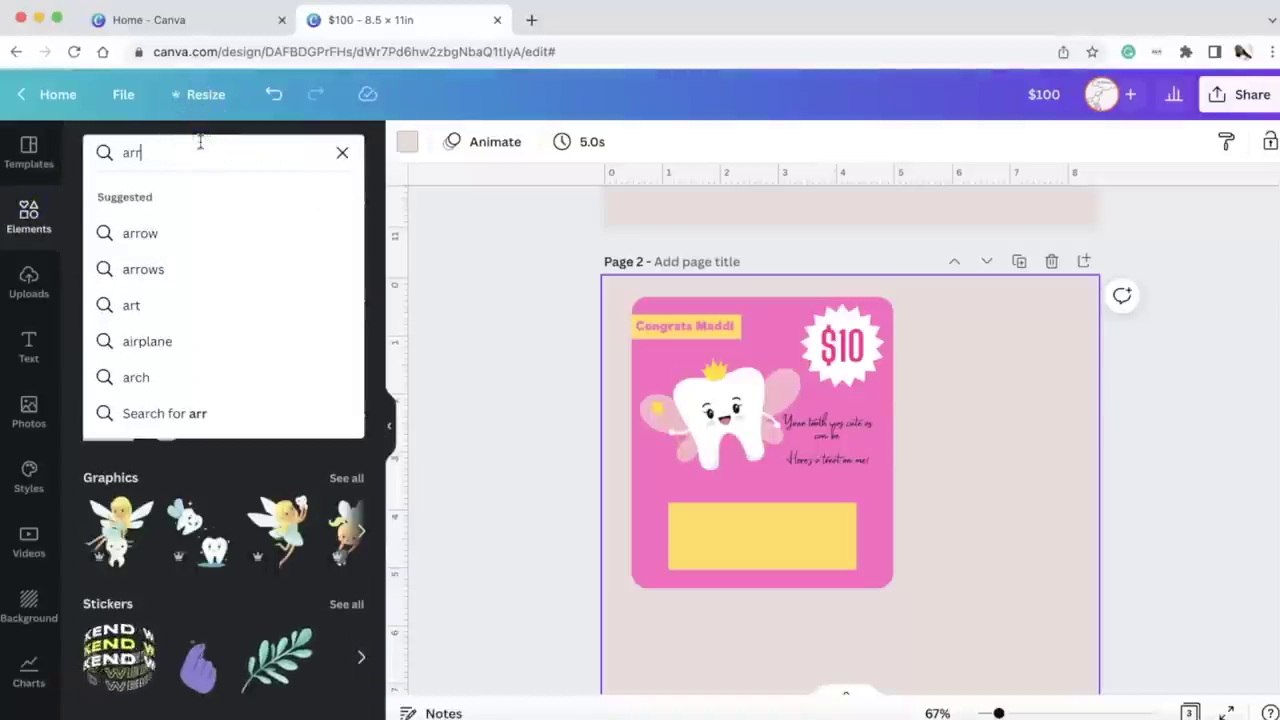
key(Return)
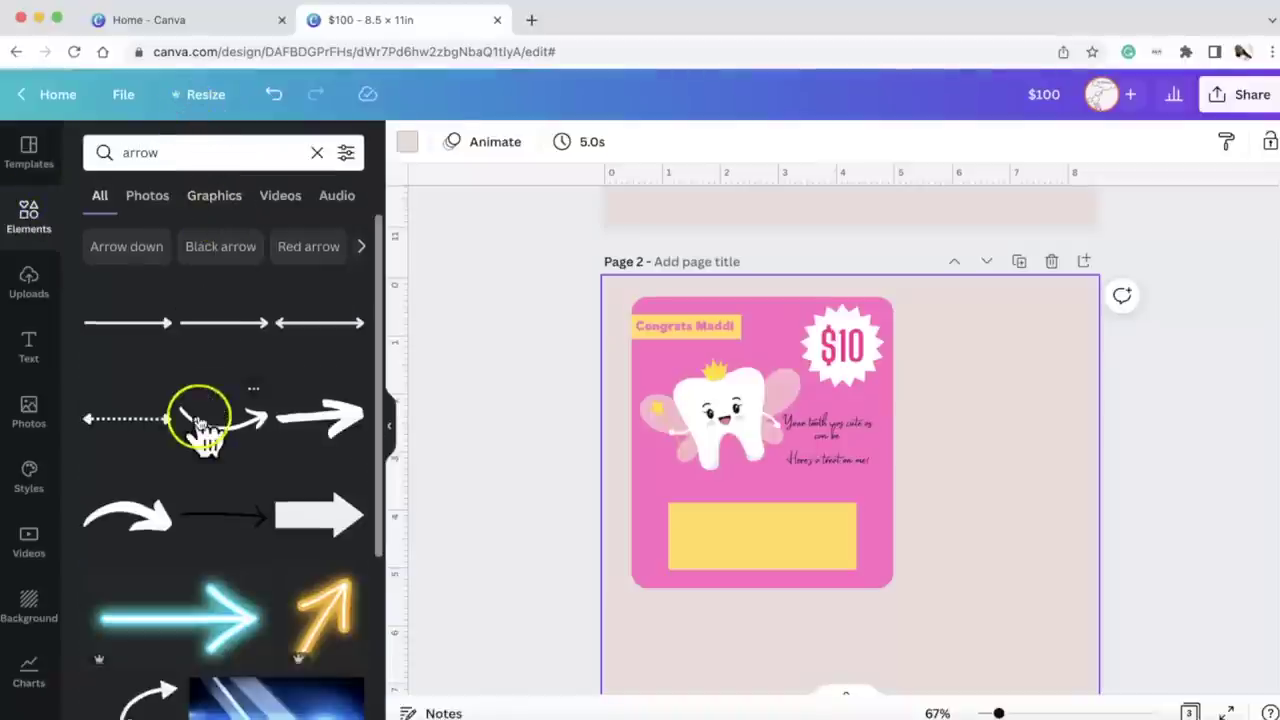
scroll(200, 430, down, 5)
scroll(205, 430, down, 4)
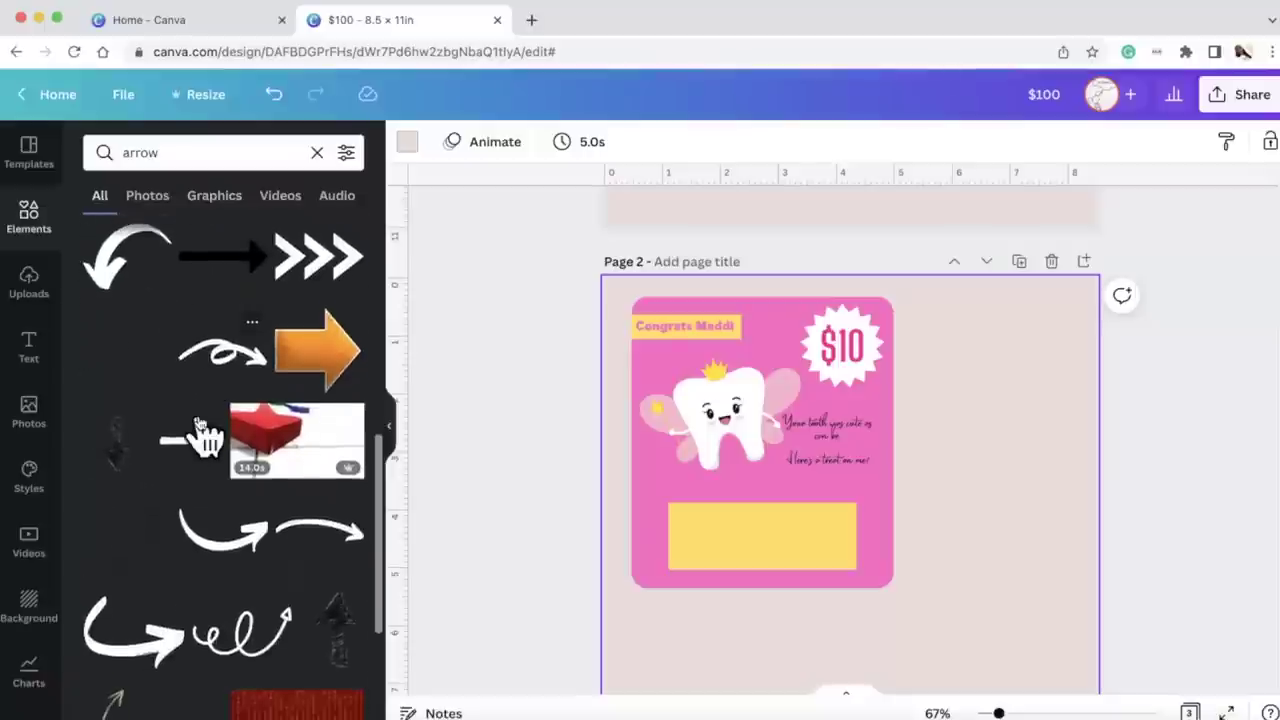
scroll(205, 345, down, 7)
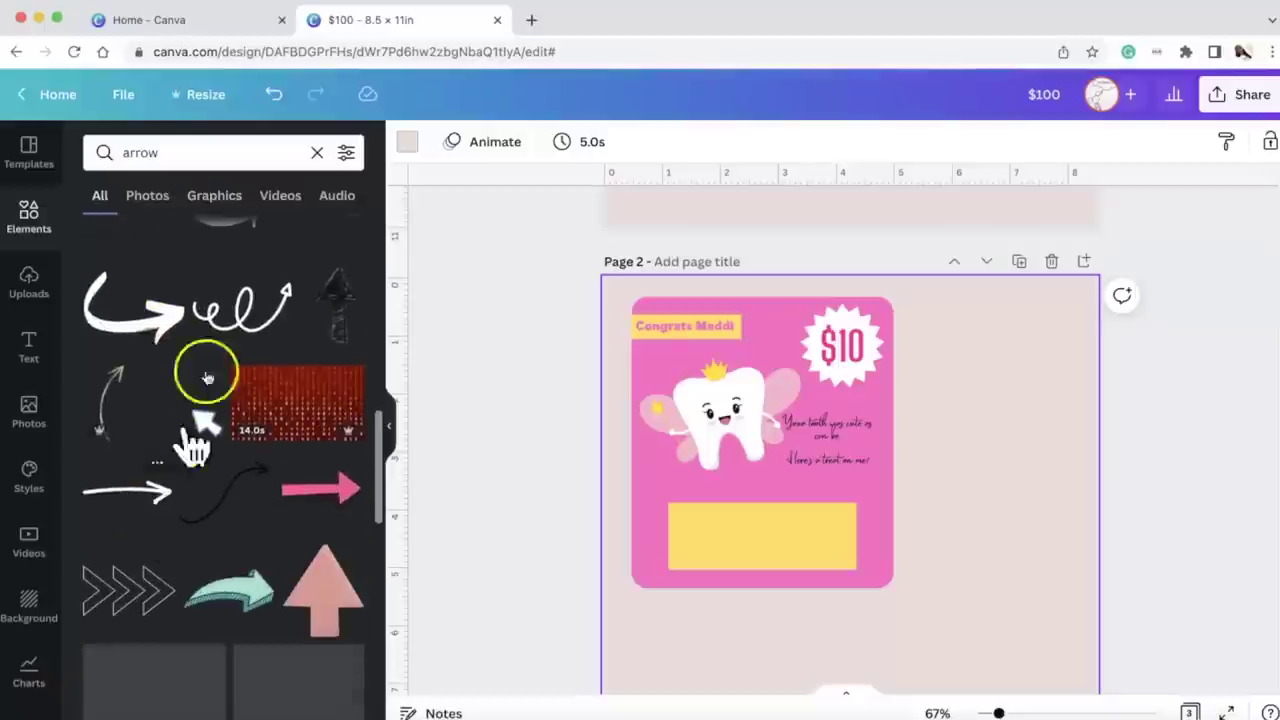
click(240, 315)
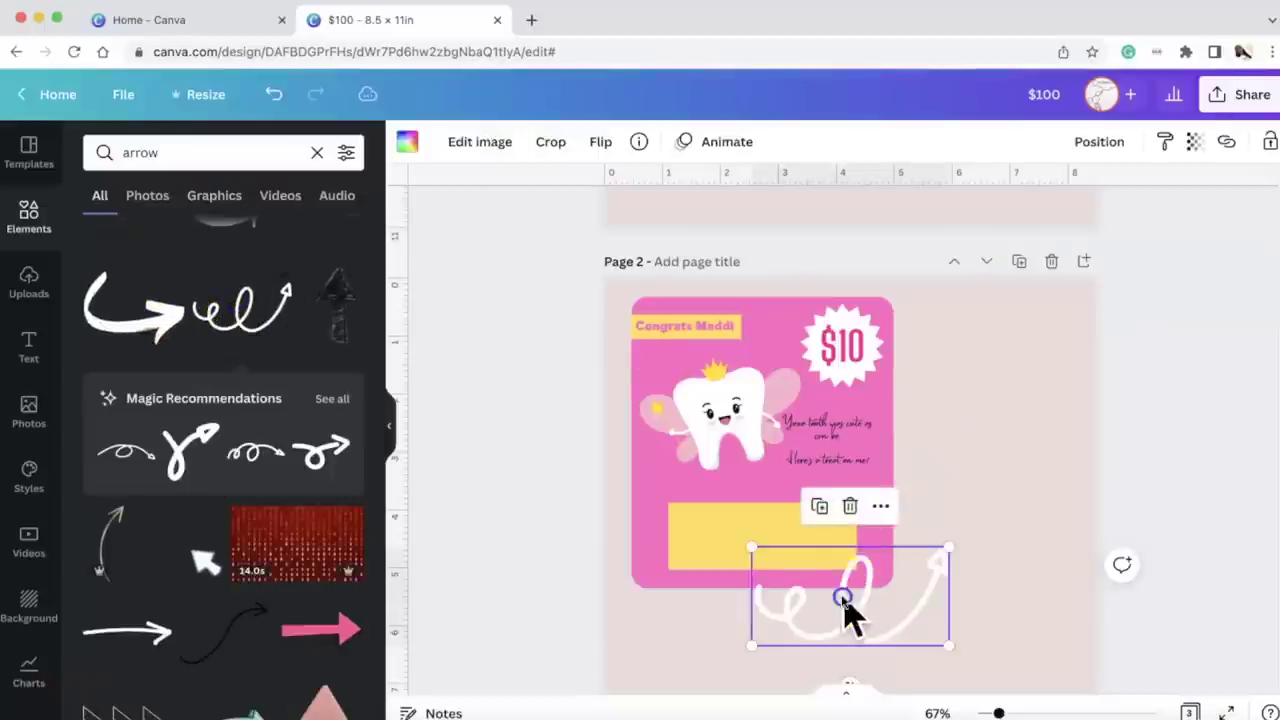
Step: Shrink and rotate the curly arrow so it sits beneath the message texts and points down at the yellow box
drag(843, 600, 814, 514)
drag(849, 594, 845, 400)
drag(947, 515, 830, 480)
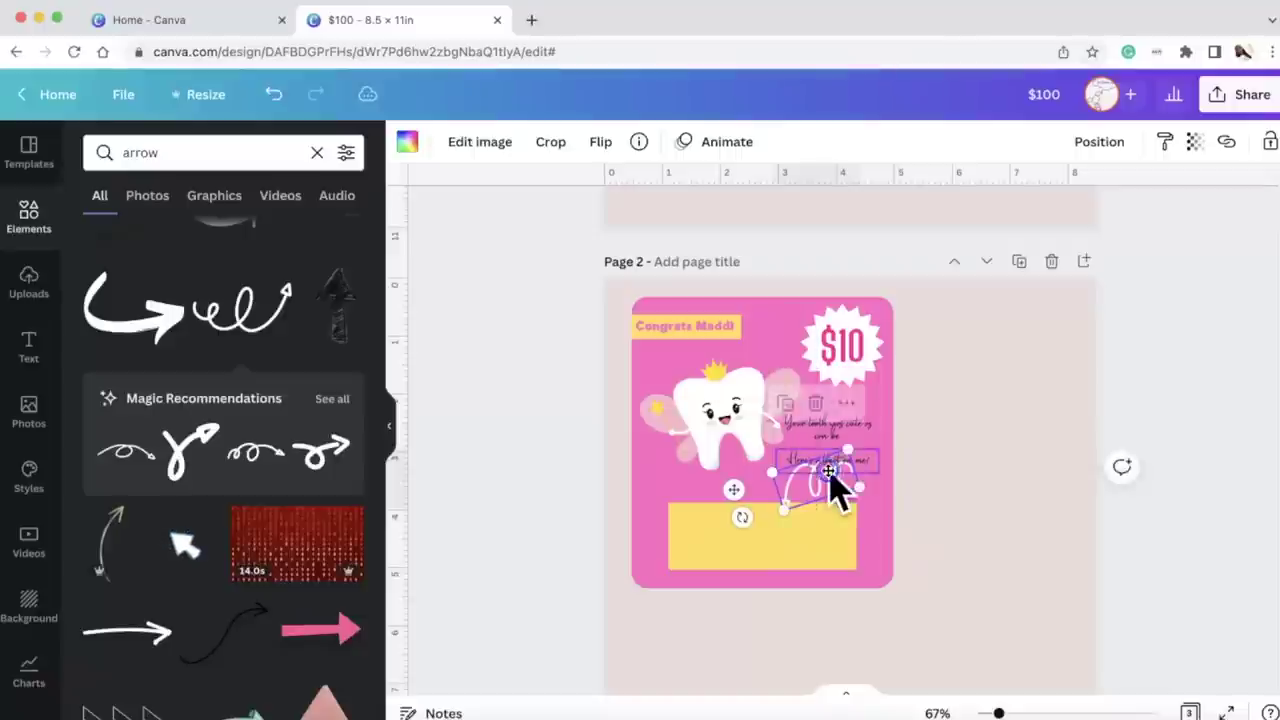
click(930, 495)
Step: Shift the tooth fairy, the message texts and the curly arrow slightly upward on the pink card
click(770, 440)
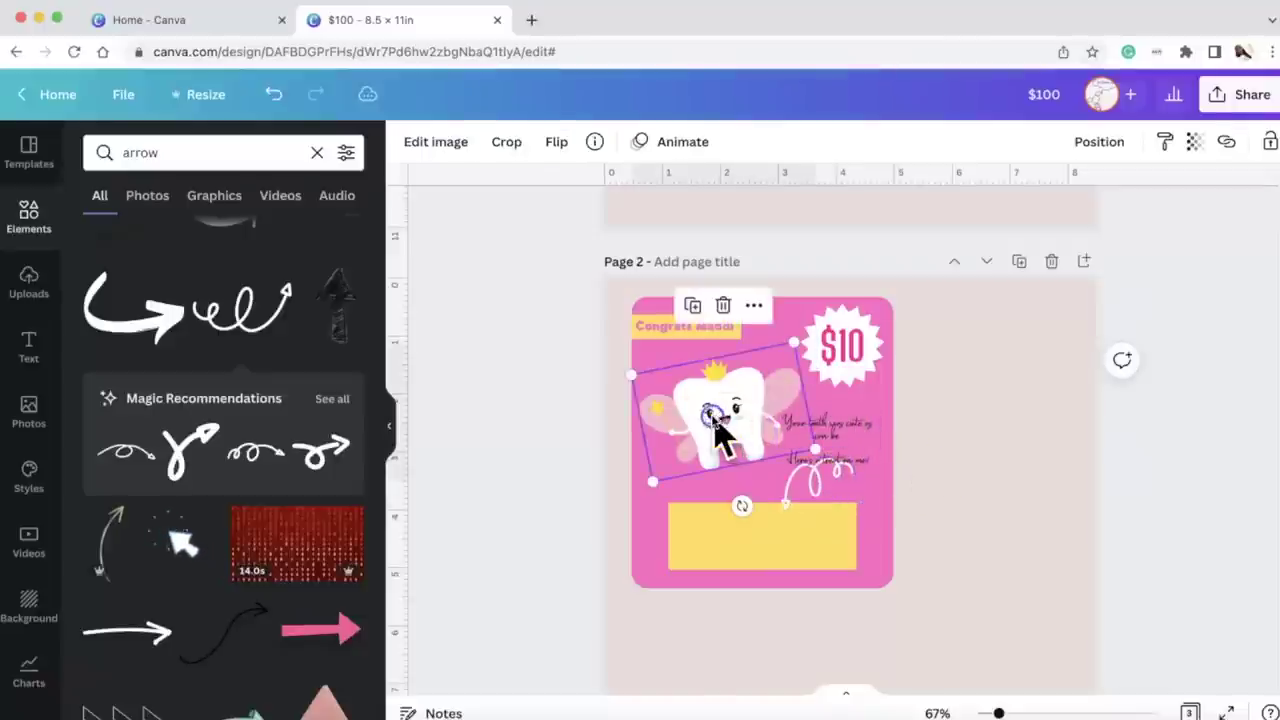
drag(771, 343, 789, 334)
drag(734, 429, 720, 408)
click(843, 440)
drag(843, 440, 818, 480)
click(949, 513)
Step: Recolour the $10 text in the white starburst to the card's lighter pink from the document colours
click(858, 348)
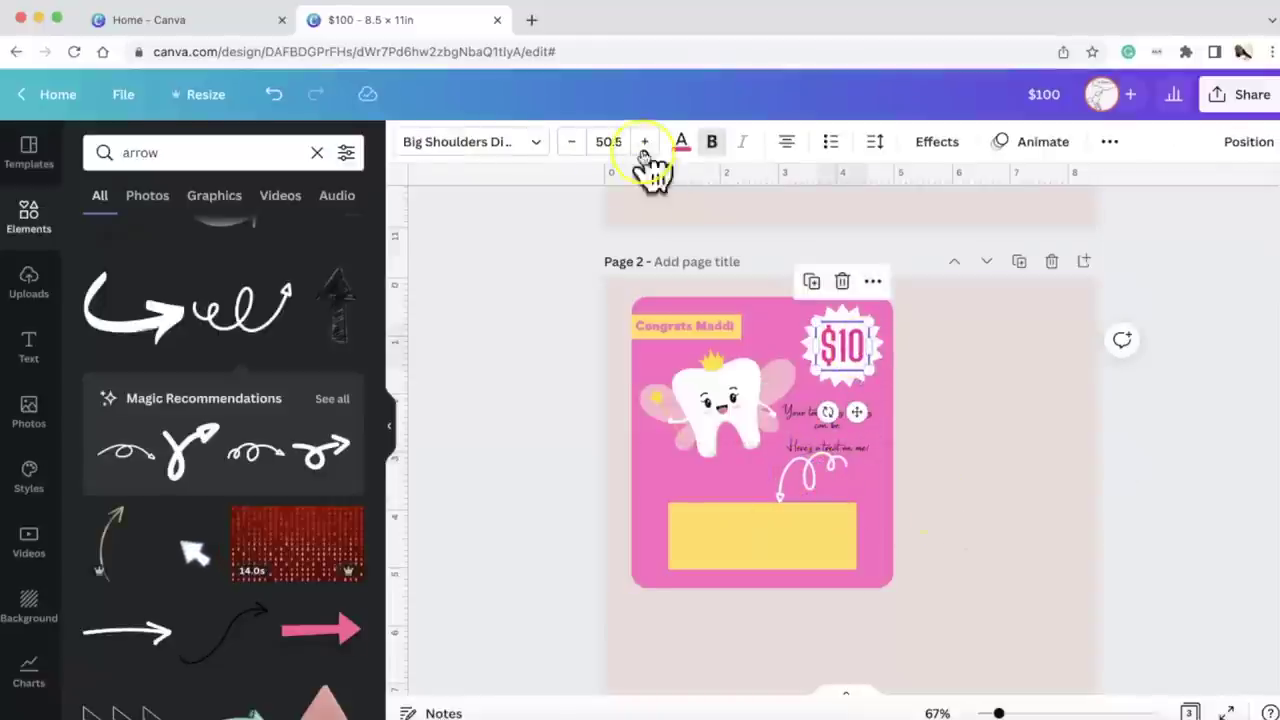
click(682, 147)
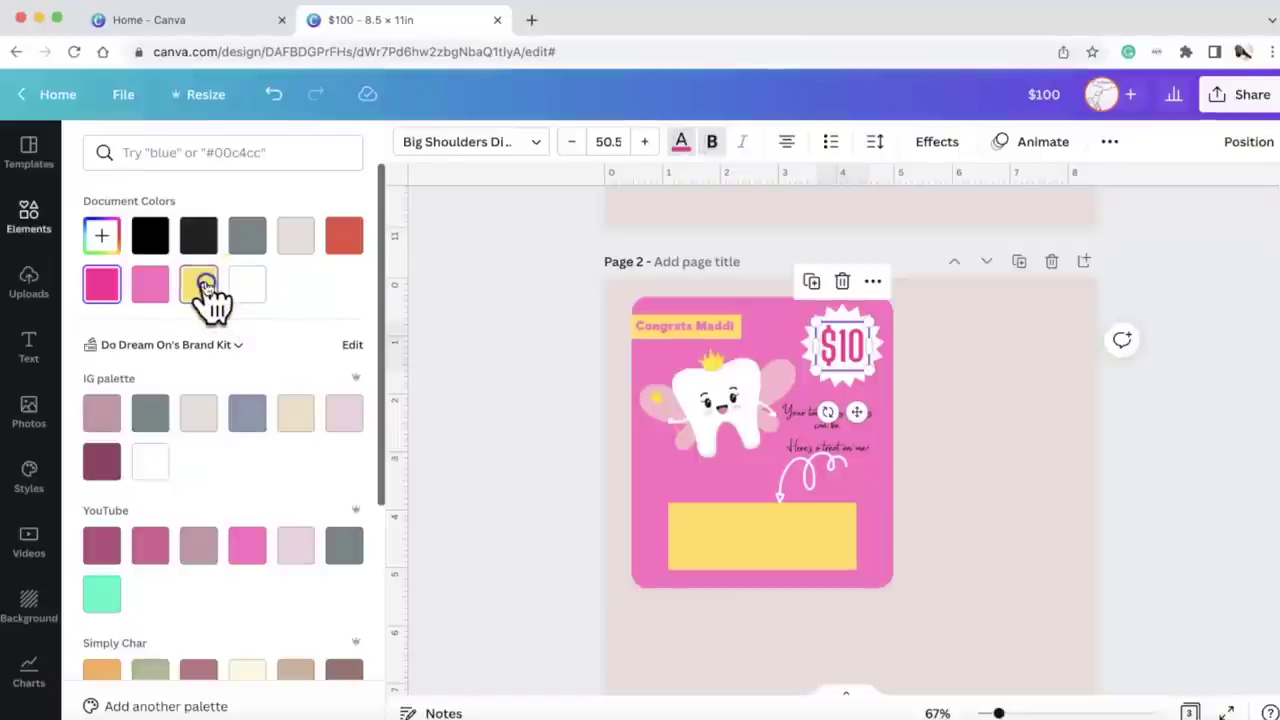
click(150, 288)
click(943, 434)
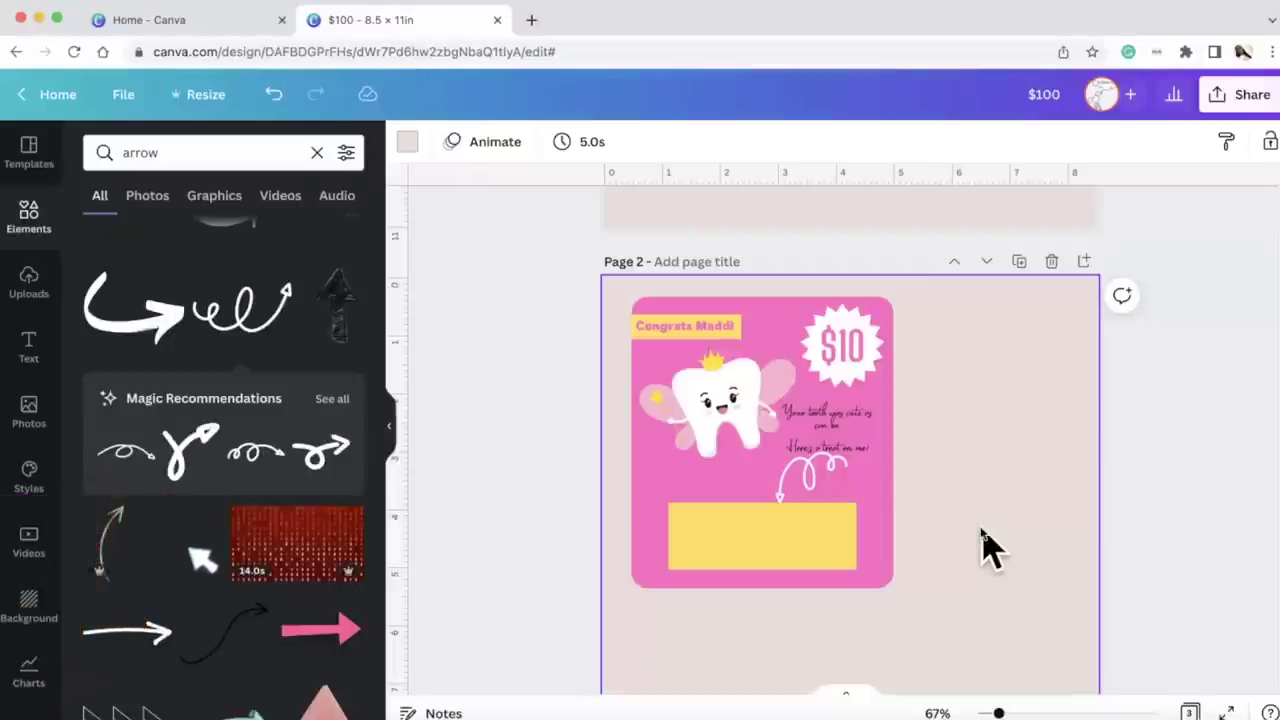
Step: Move the "Here's a treat on me!" line up closer to the tooth message above it
click(872, 458)
drag(872, 458, 866, 451)
click(963, 508)
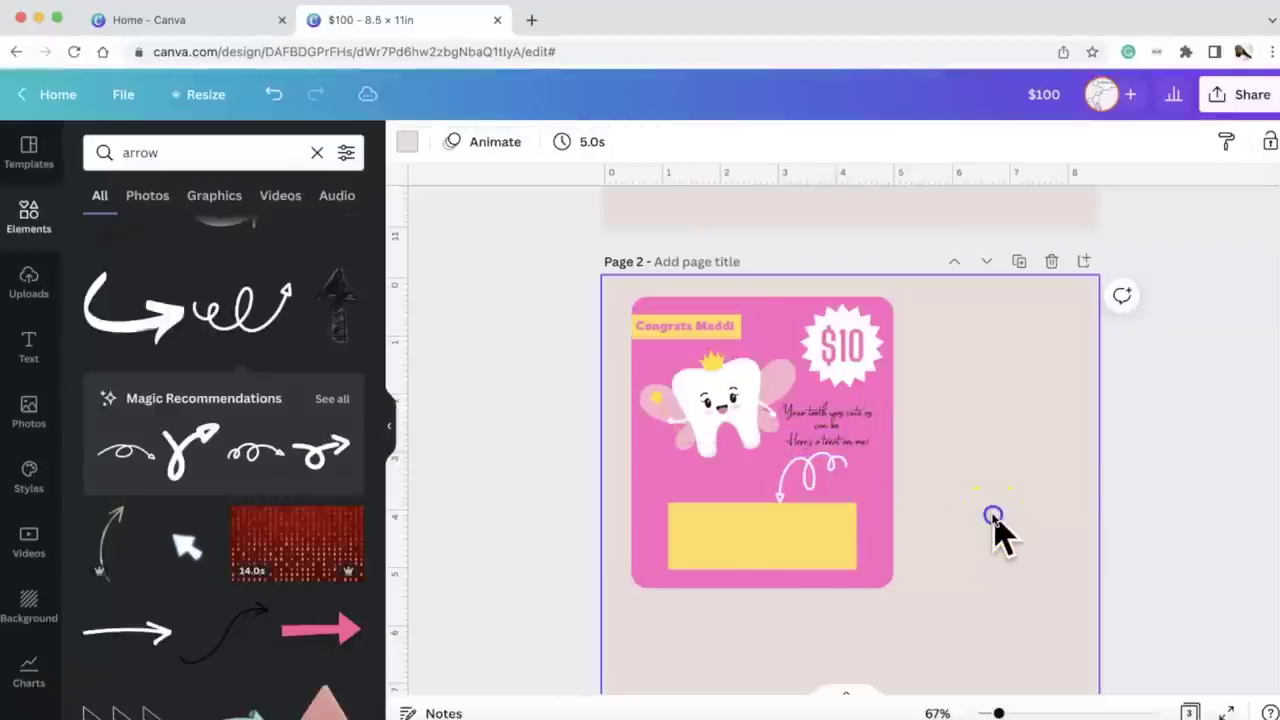
Step: Hide the element library and compare the graduation card on page 1 with the tooth fairy card on page 2
scroll(803, 457, up, 5)
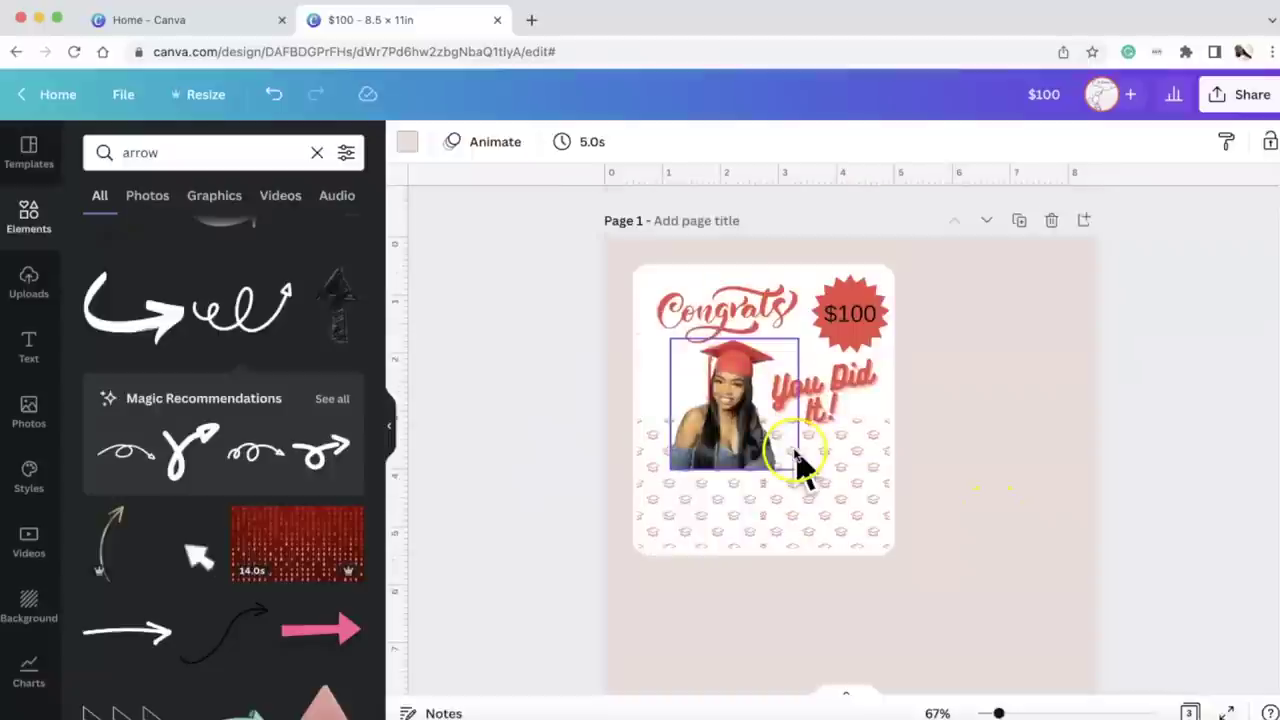
scroll(785, 435, down, 5)
scroll(774, 437, up, 5)
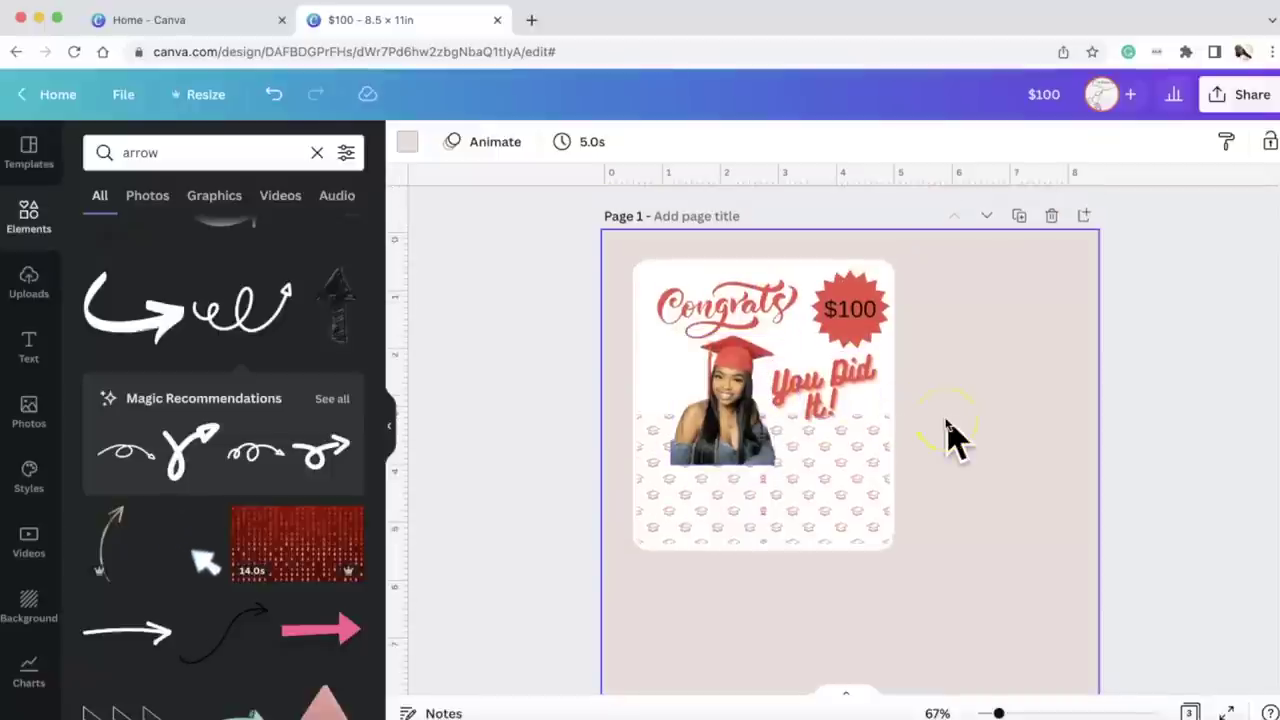
scroll(950, 430, down, 10)
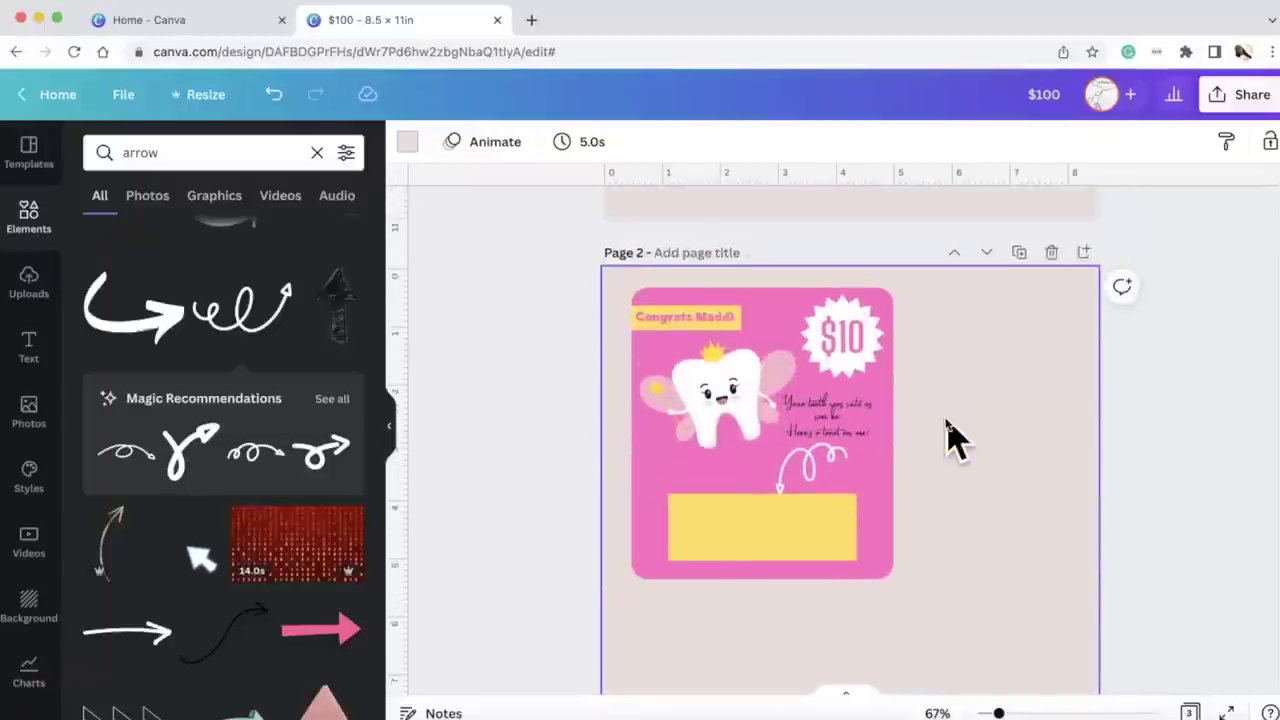
click(389, 425)
scroll(391, 277, up, 10)
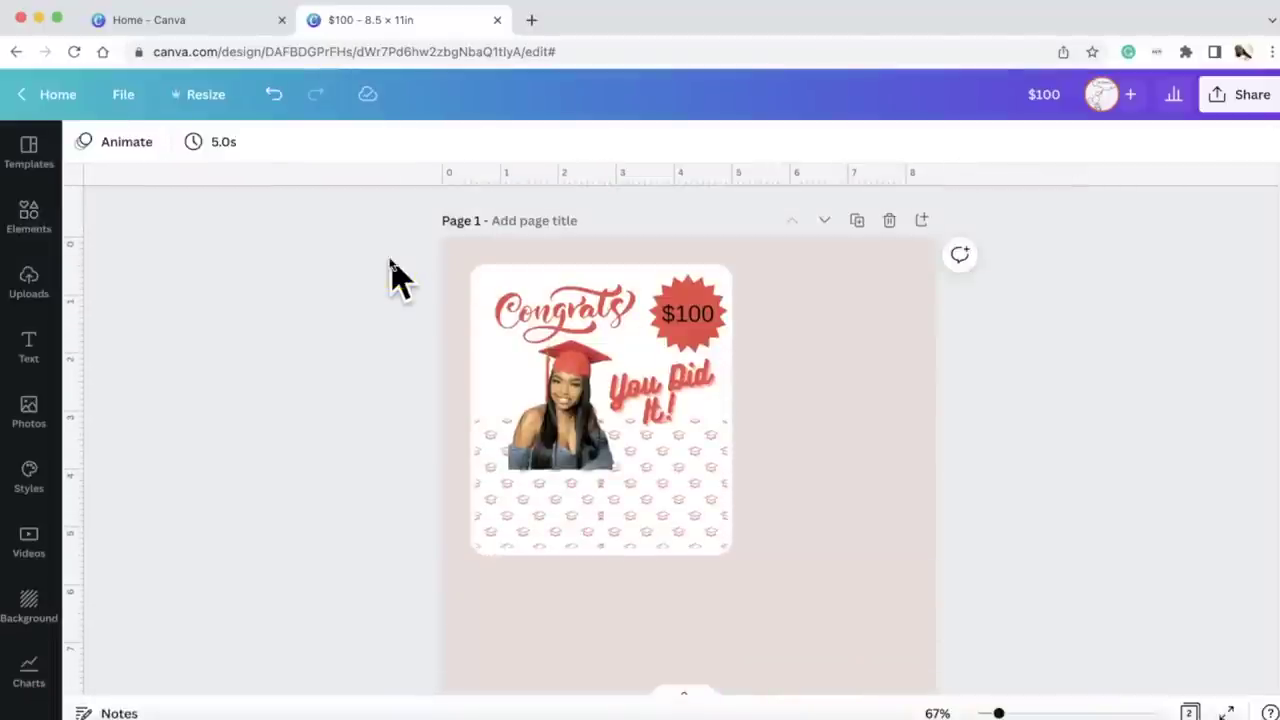
click(640, 318)
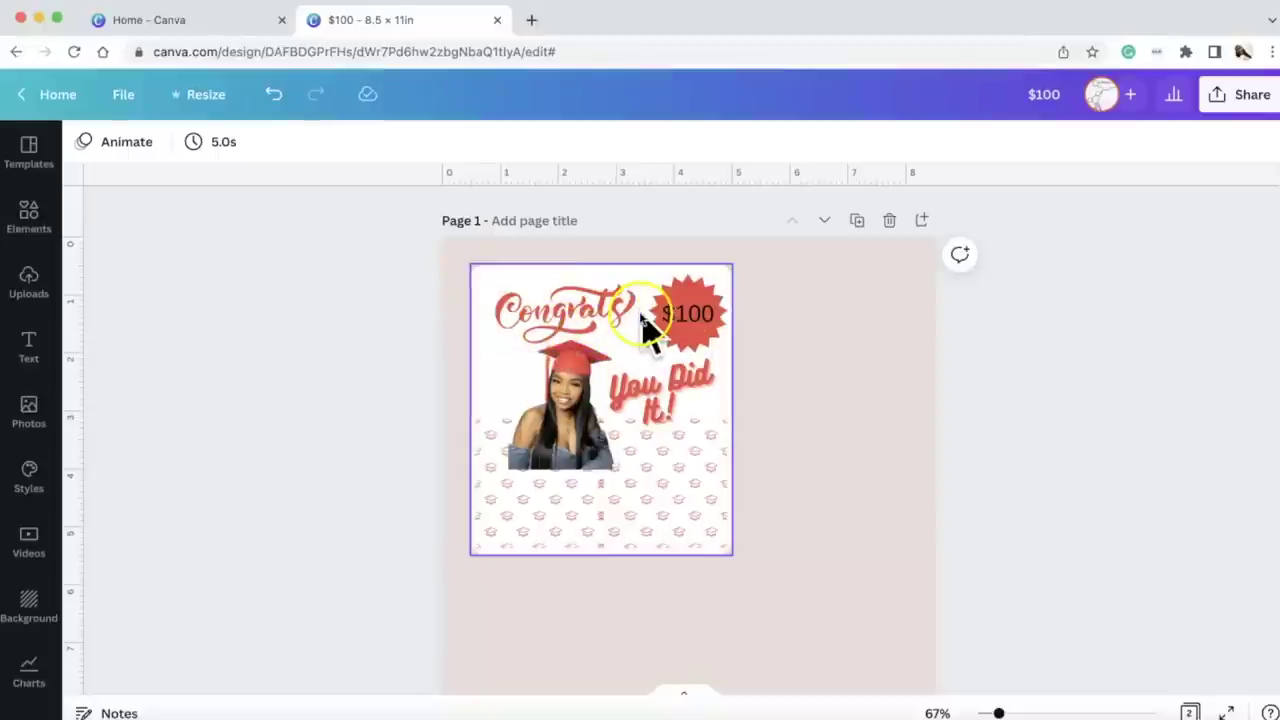
scroll(545, 415, down, 3)
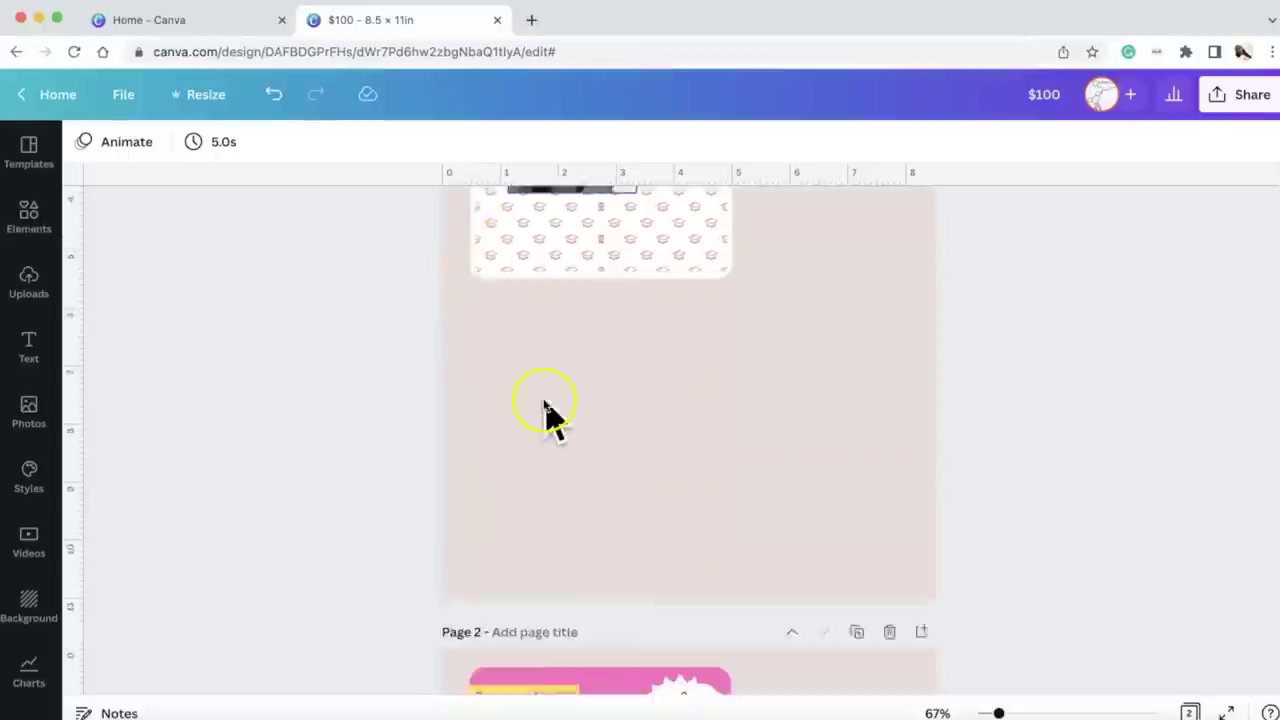
scroll(545, 410, down, 5)
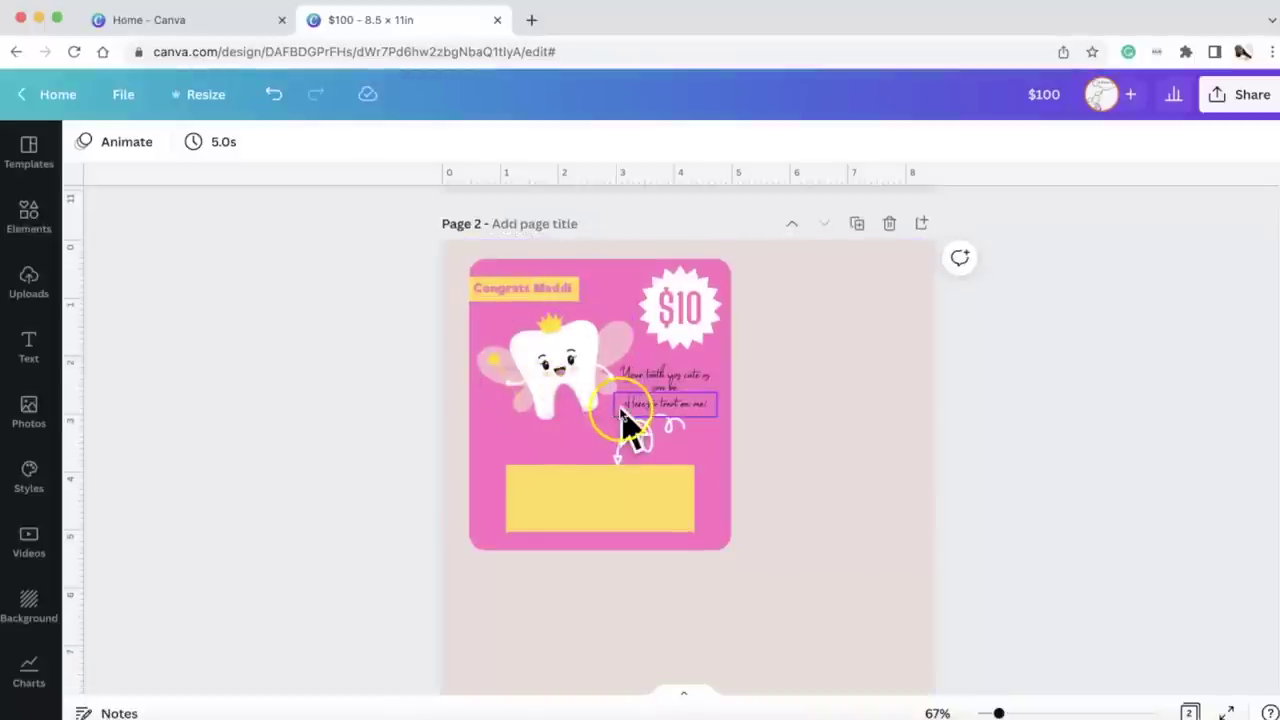
Step: Duplicate the "Here's a treat on me!" text below the yellow box and change the copy to "Love The Tooth Fairy"
click(698, 410)
drag(645, 403, 648, 533)
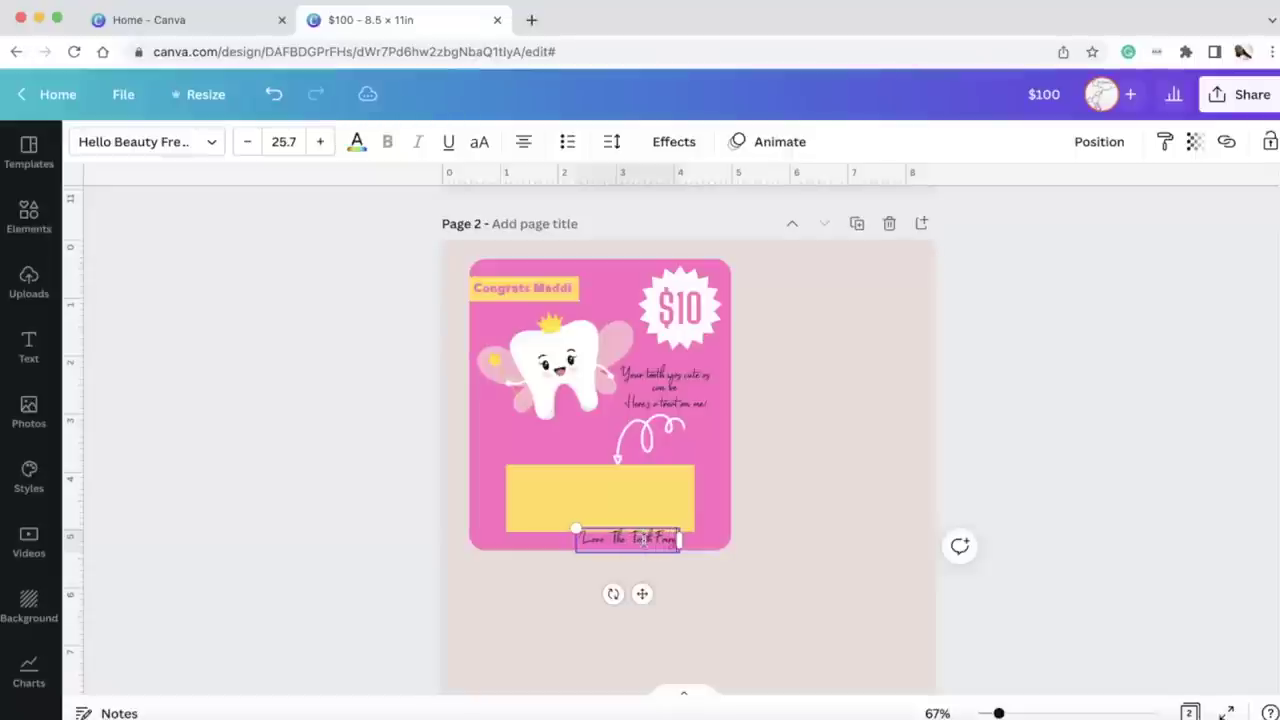
click(780, 531)
drag(657, 536, 671, 530)
Step: Select the yellow box together with the curly arrow and move both slightly up to make room for the sign-off line
click(497, 492)
click(538, 494)
click(690, 437)
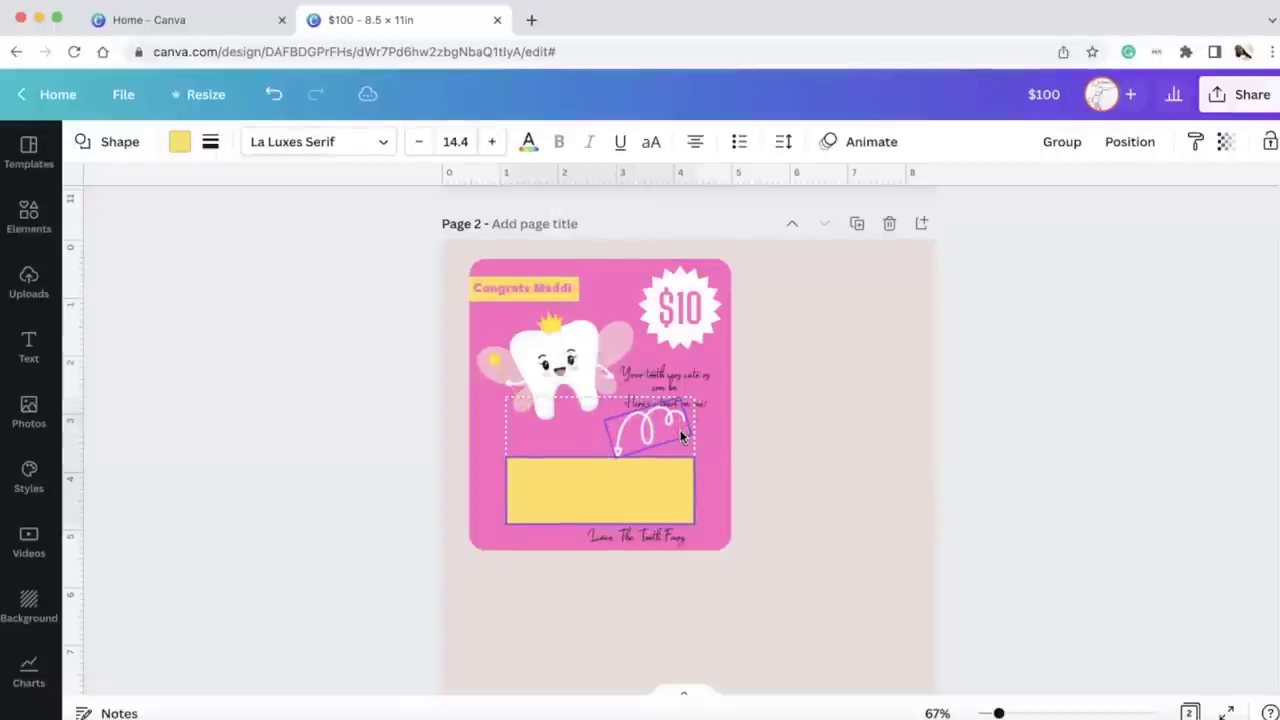
key(Down)
key(Down)
key(Down)
click(870, 465)
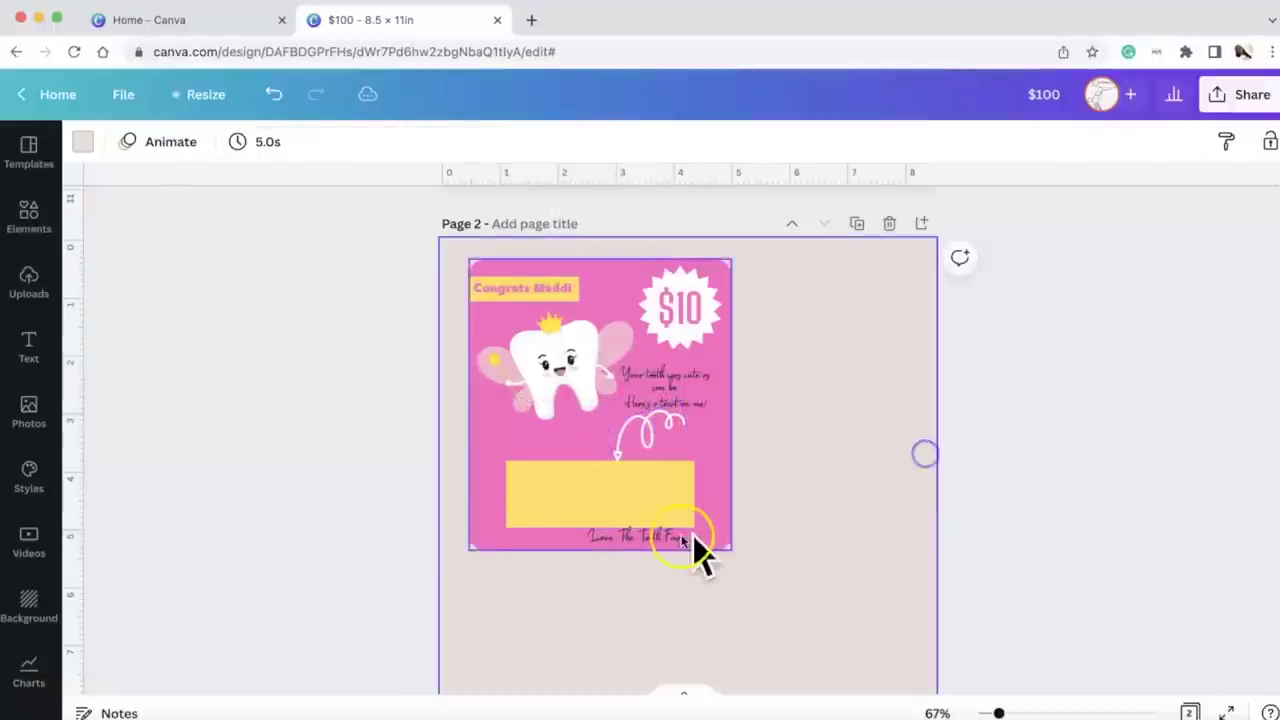
Step: Reduce the "Love The Tooth Fairy" text to size 20.1 and place it under the right end of the yellow box
click(675, 546)
drag(675, 546, 667, 541)
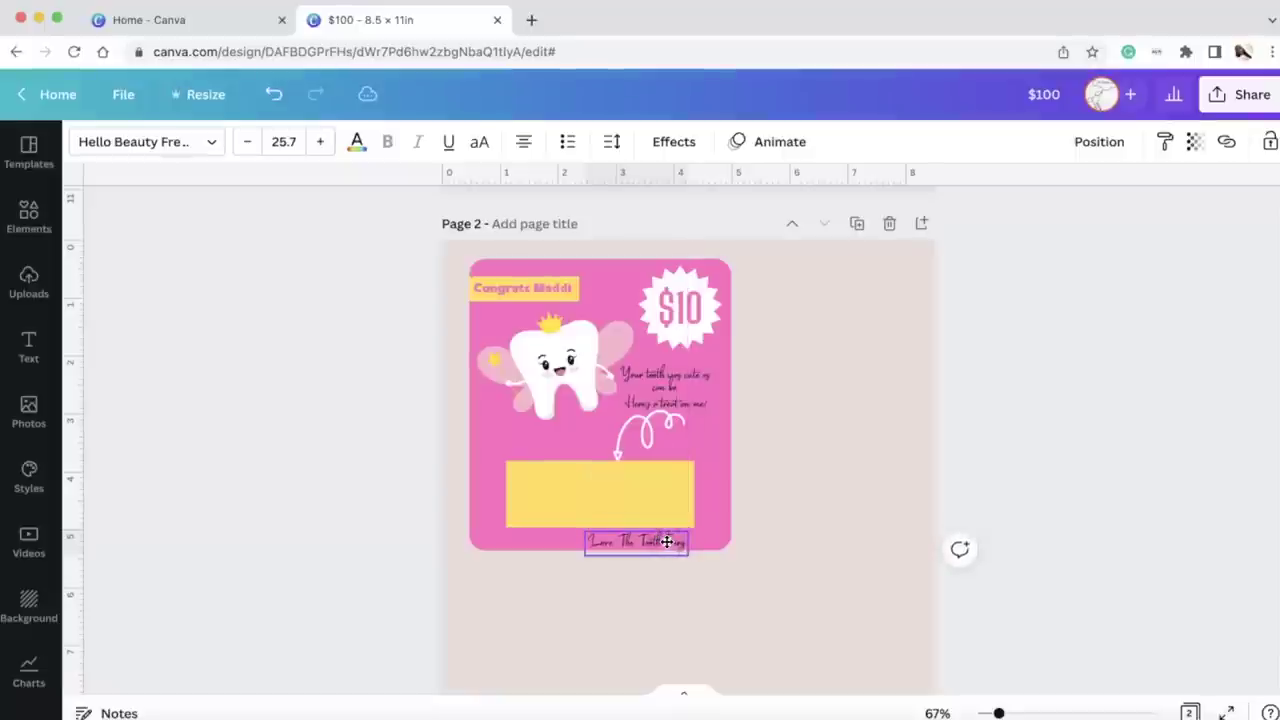
click(862, 477)
click(661, 547)
mouse_move(661, 547)
mouse_down()
mouse_move(671, 540)
mouse_move(651, 533)
mouse_up()
click(814, 468)
click(660, 549)
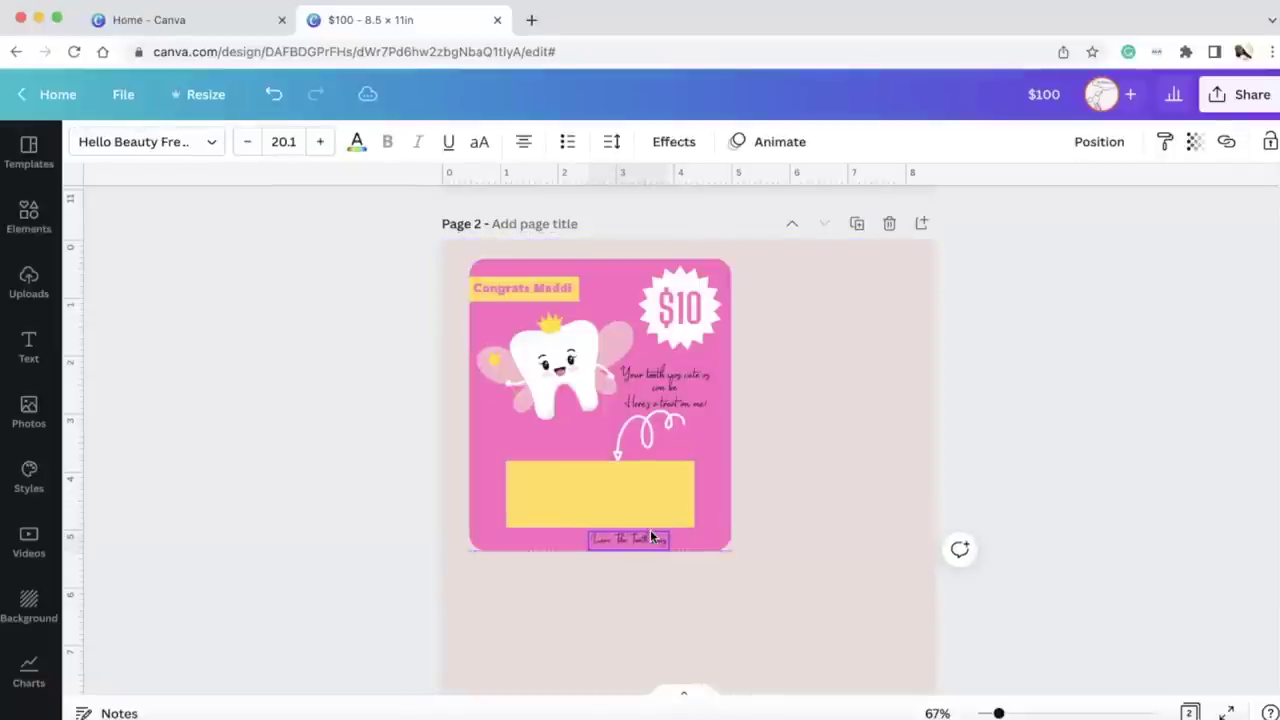
drag(651, 537, 652, 537)
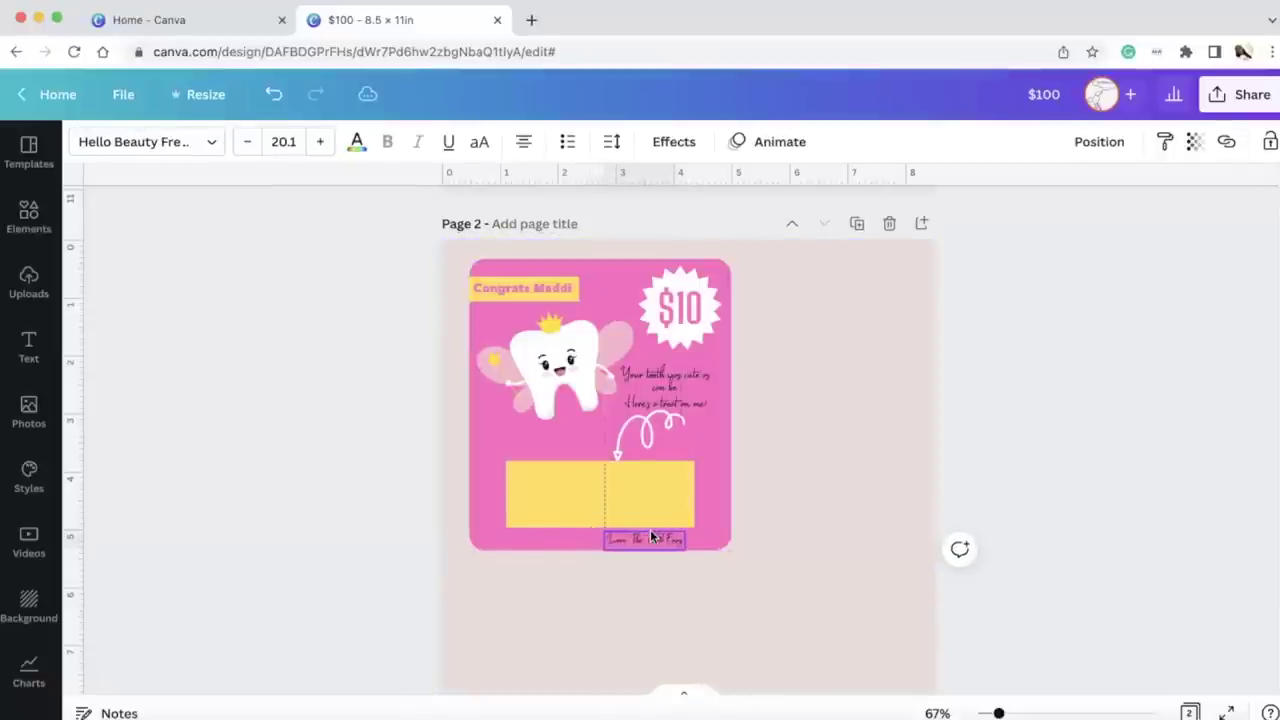
click(783, 492)
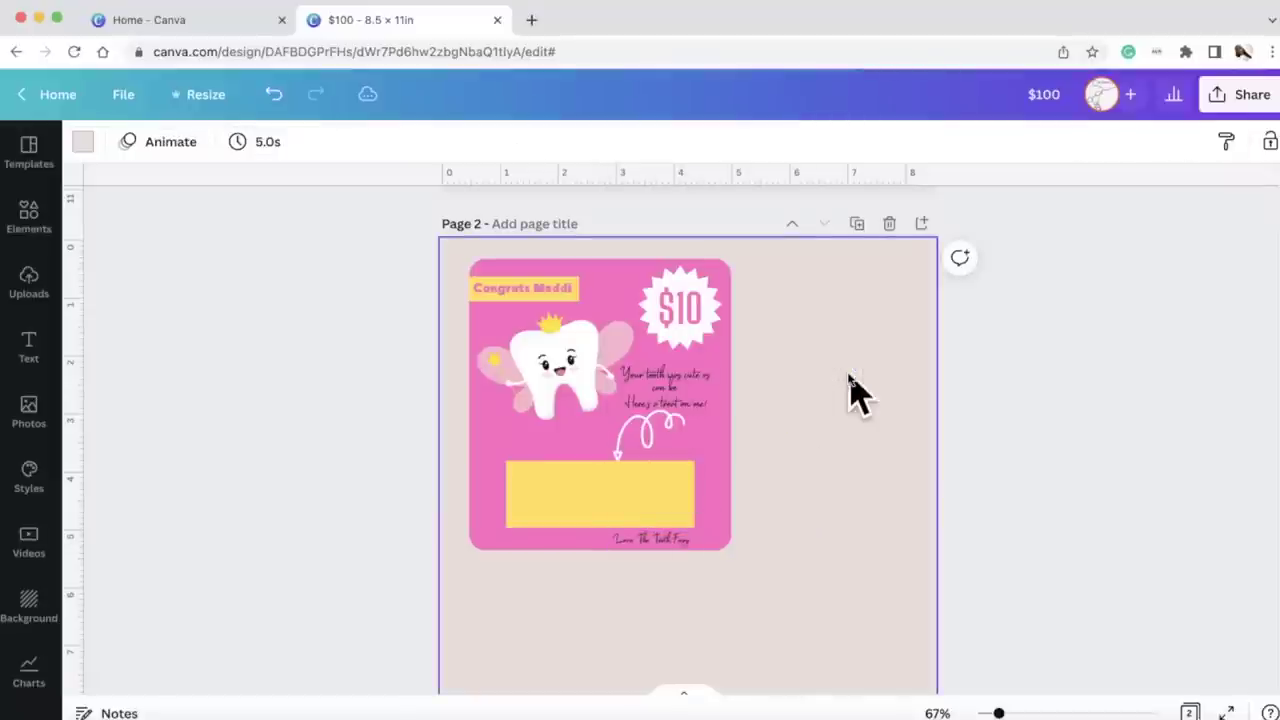
Step: Remove the beige page background and download all pages as PNG with a transparent background
key(Delete)
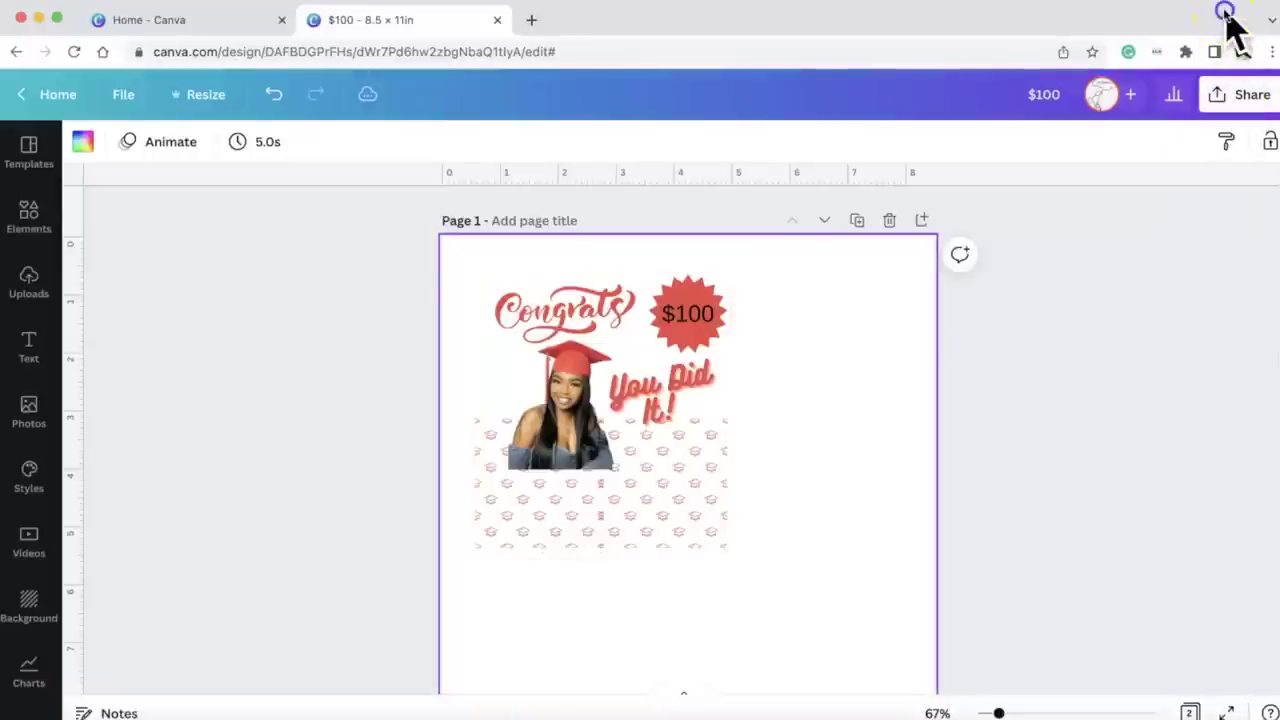
click(1234, 98)
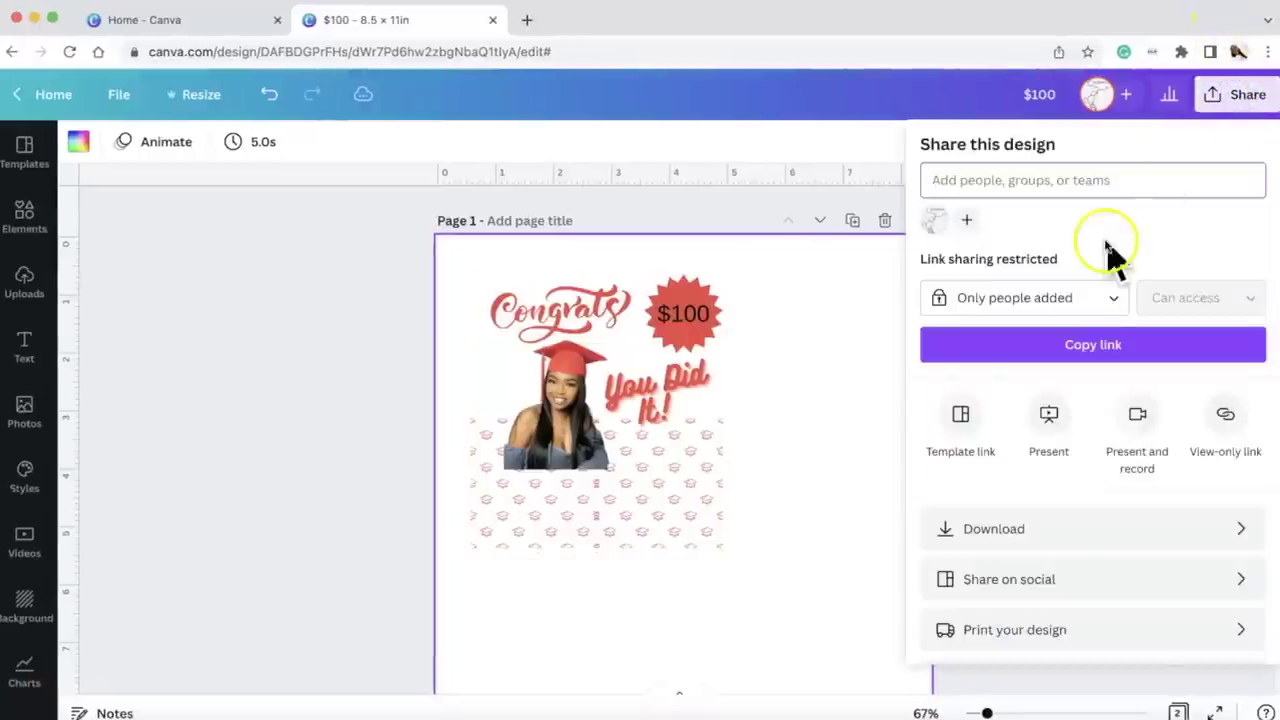
click(1054, 535)
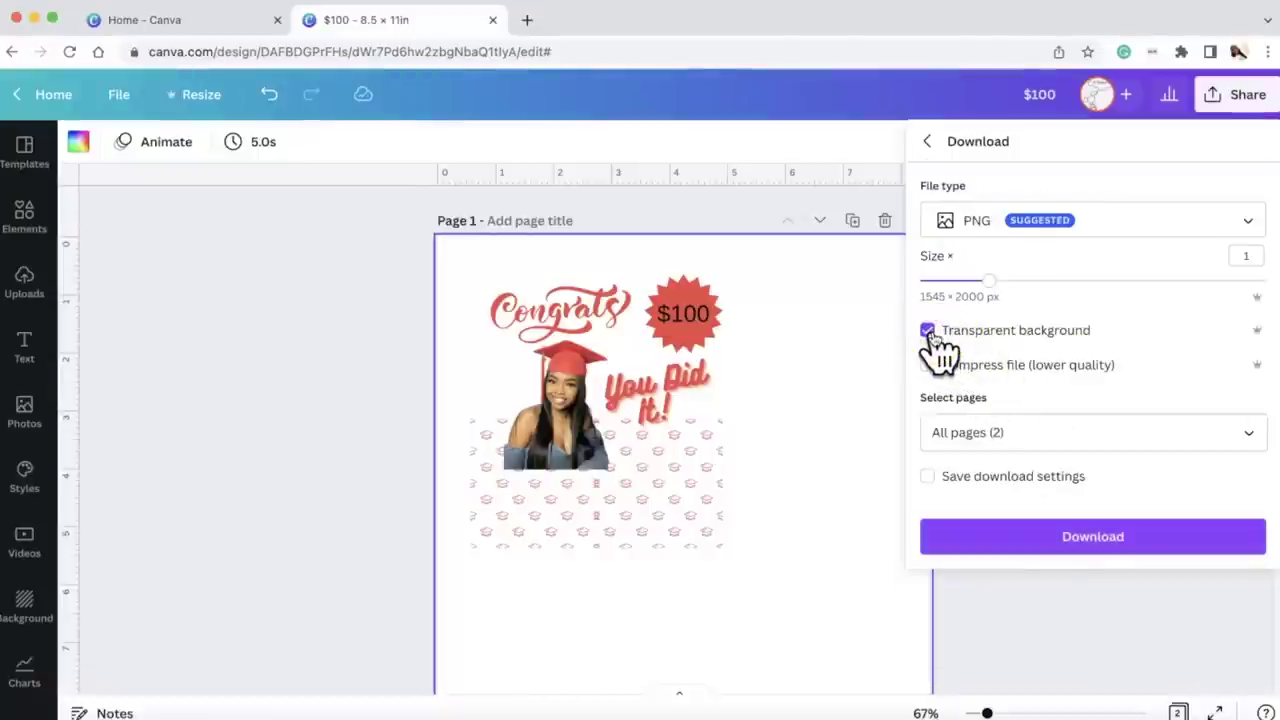
click(1097, 537)
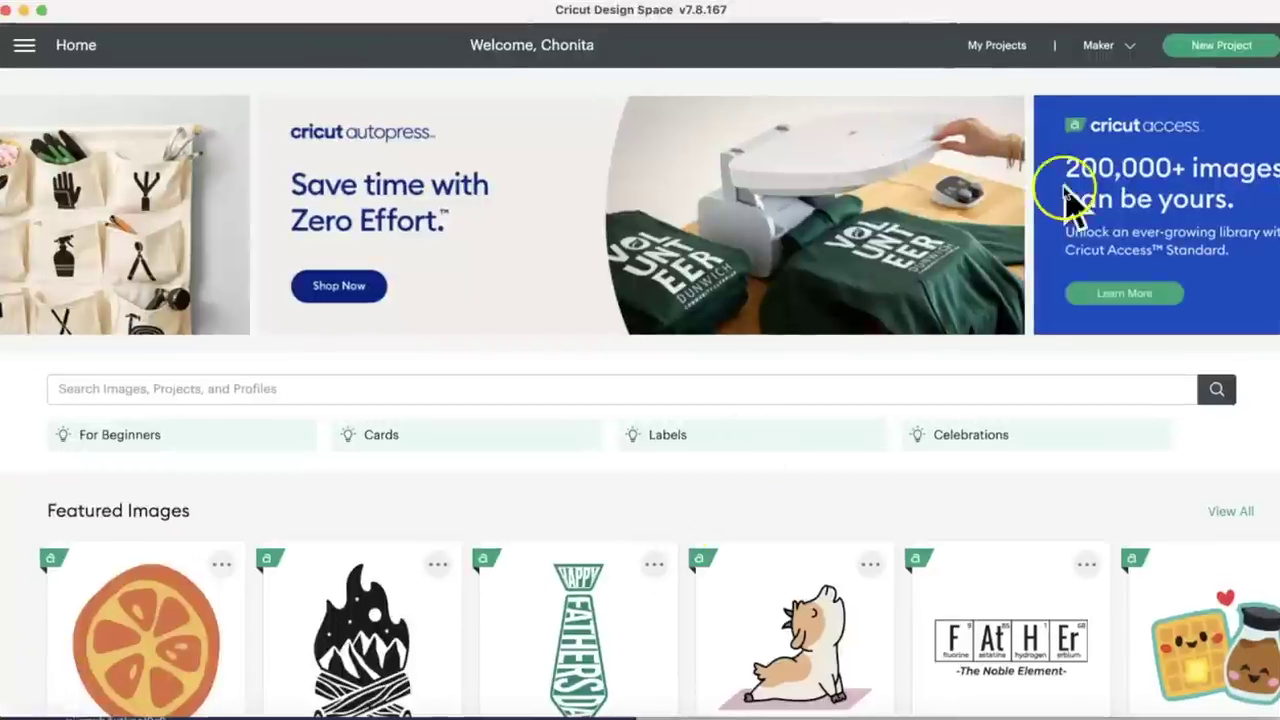
Step: Switch to Cricut Design Space, start a new project and upload the graduation card image 1.png from the $100 folder
click(1228, 48)
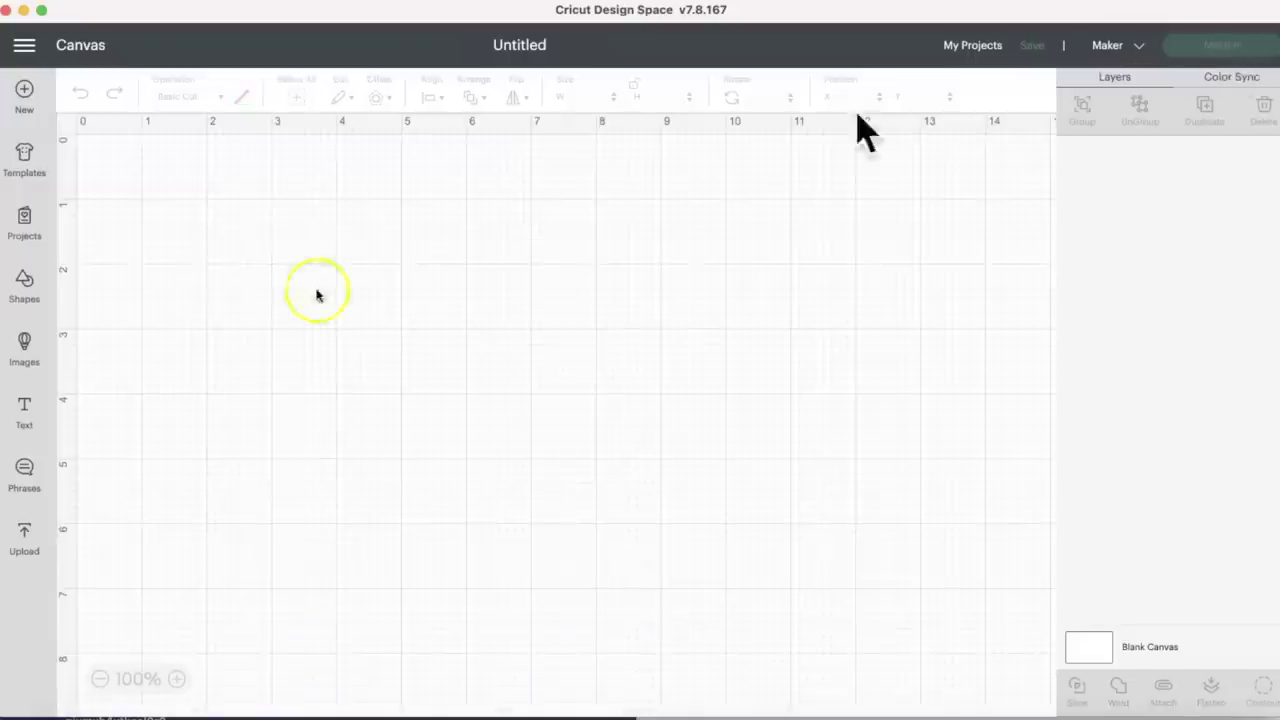
click(27, 533)
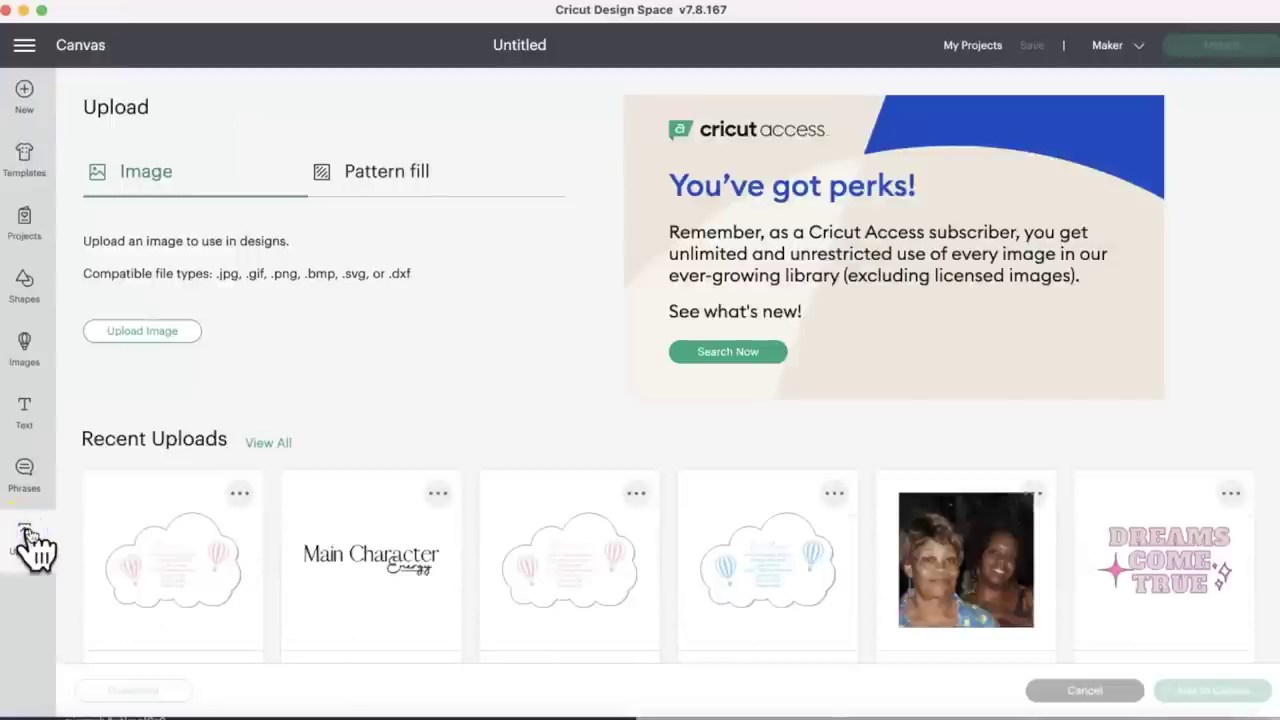
click(157, 331)
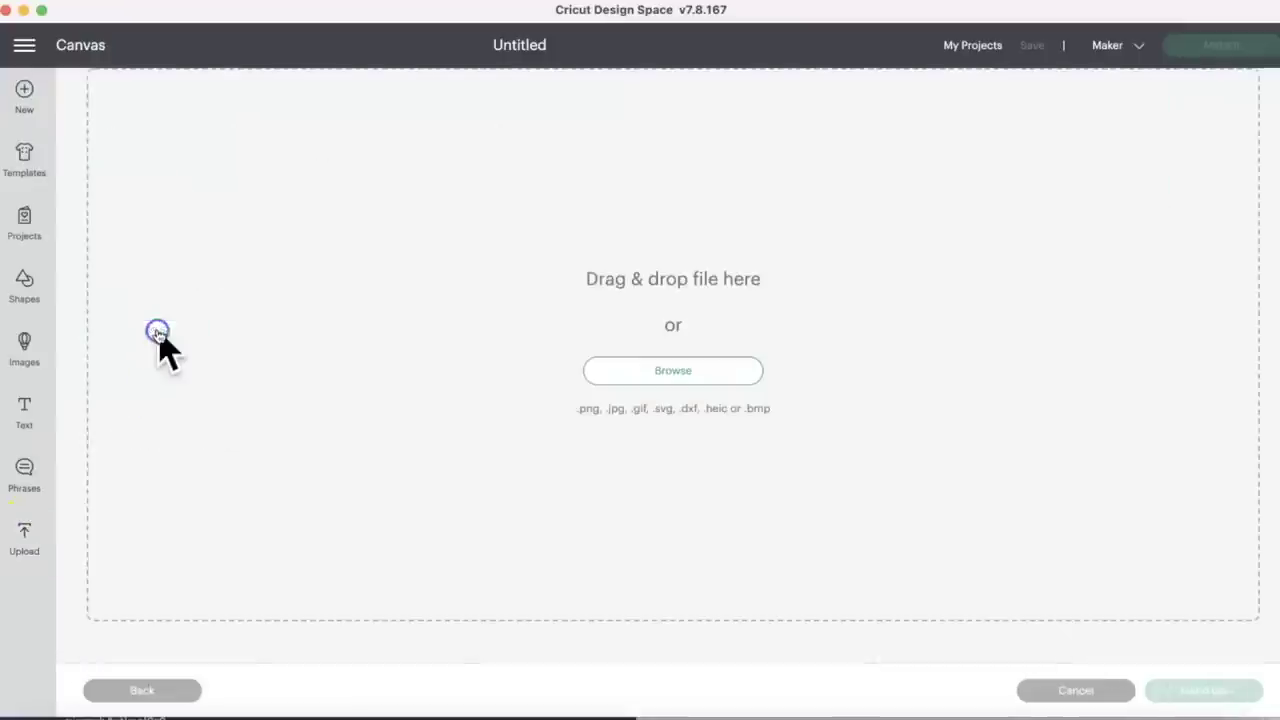
click(708, 375)
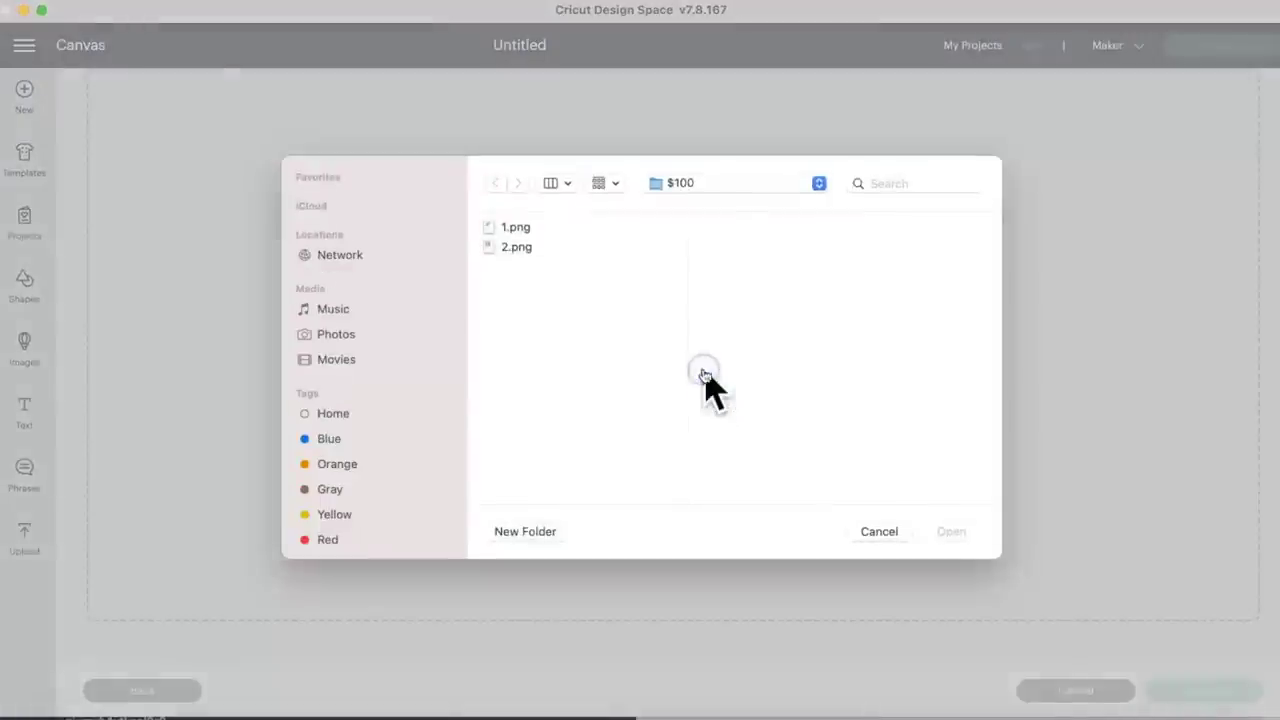
click(588, 230)
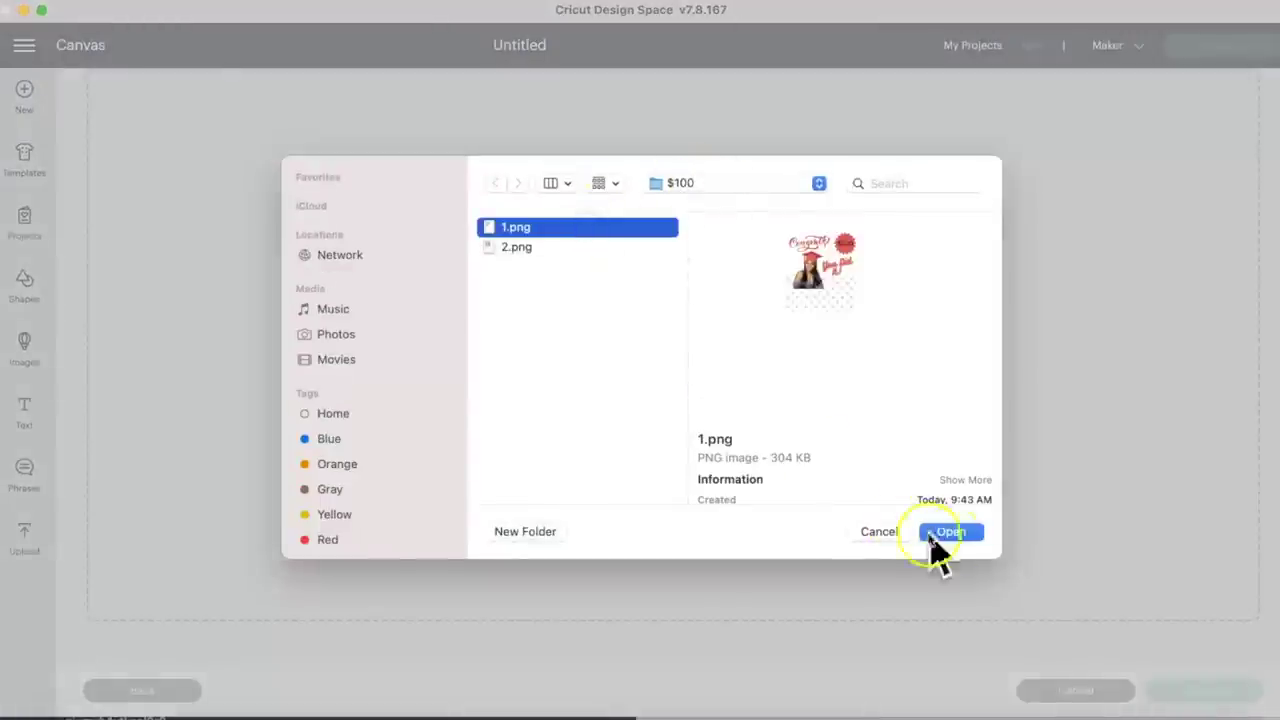
click(960, 537)
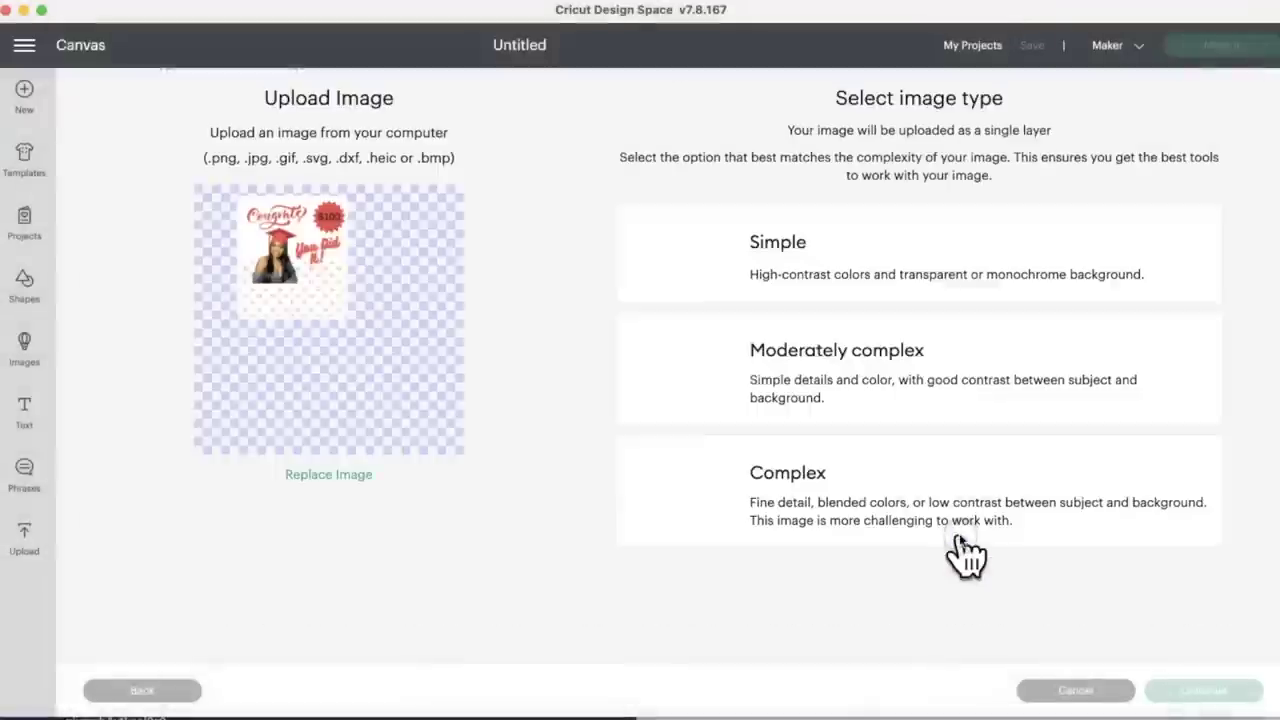
Step: Set the graduation image type to Complex, keep its background as is and upload it as a Print Then Cut image
click(906, 476)
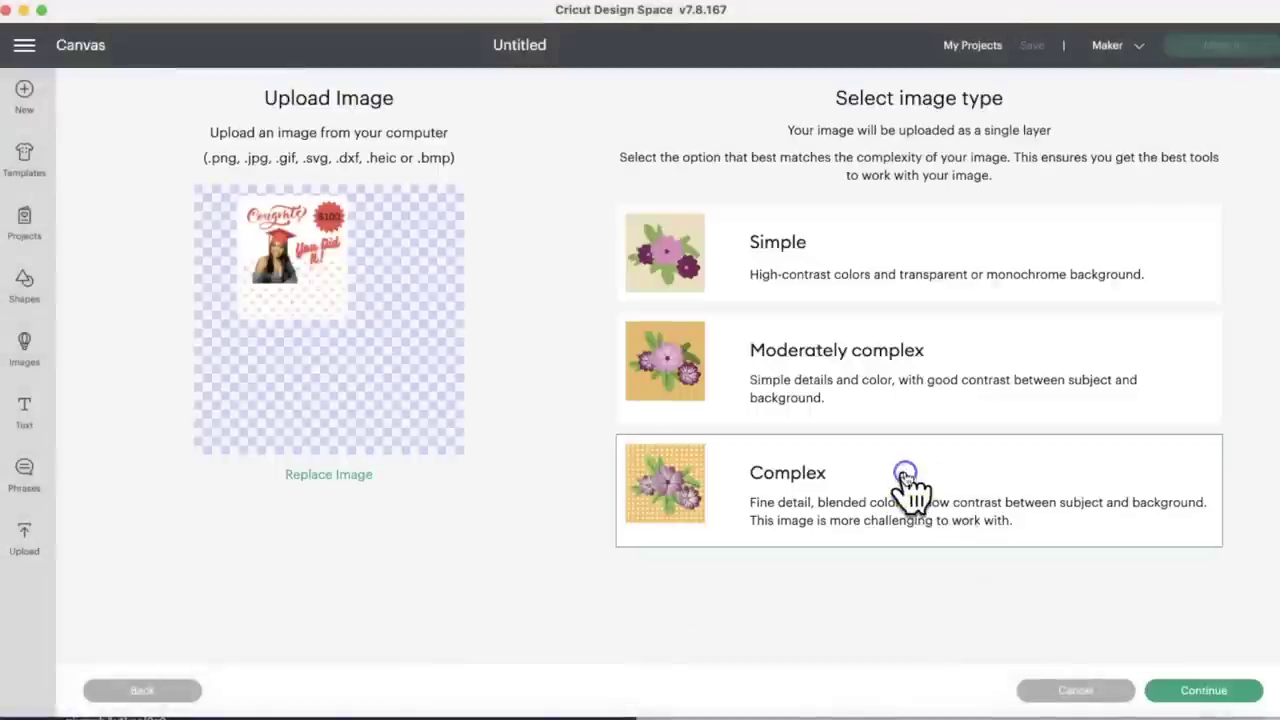
click(1190, 695)
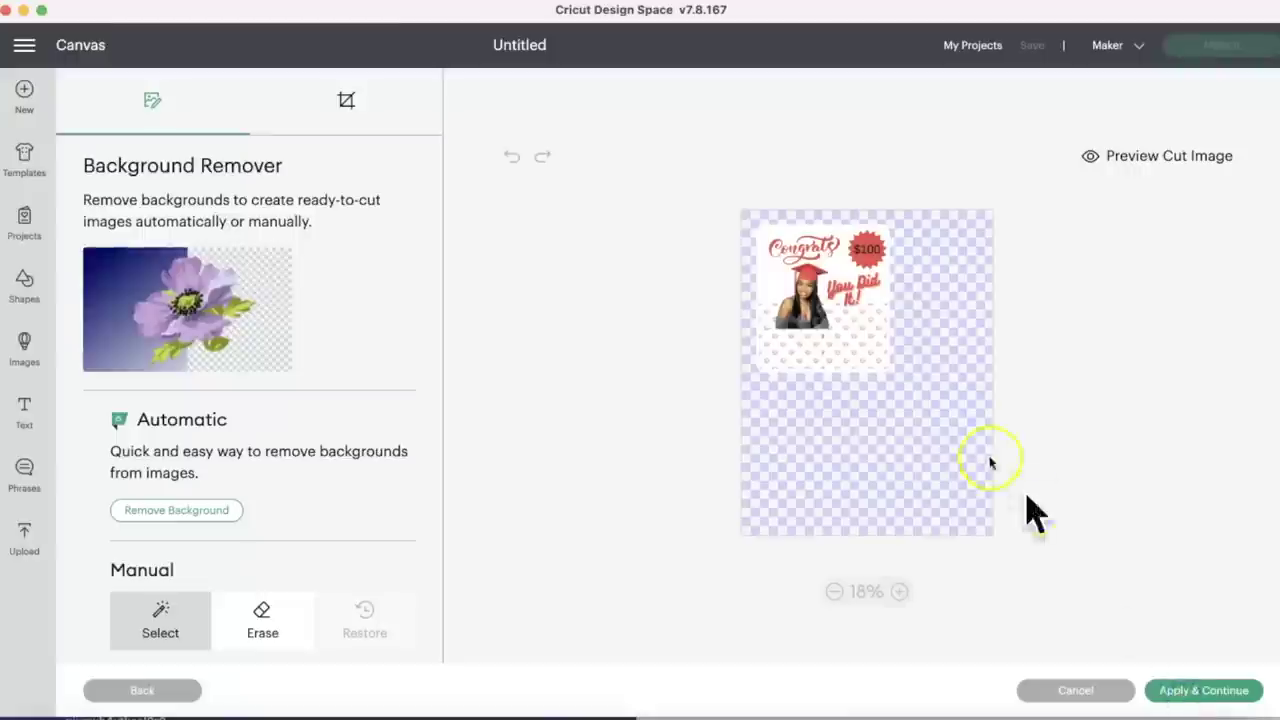
click(1195, 690)
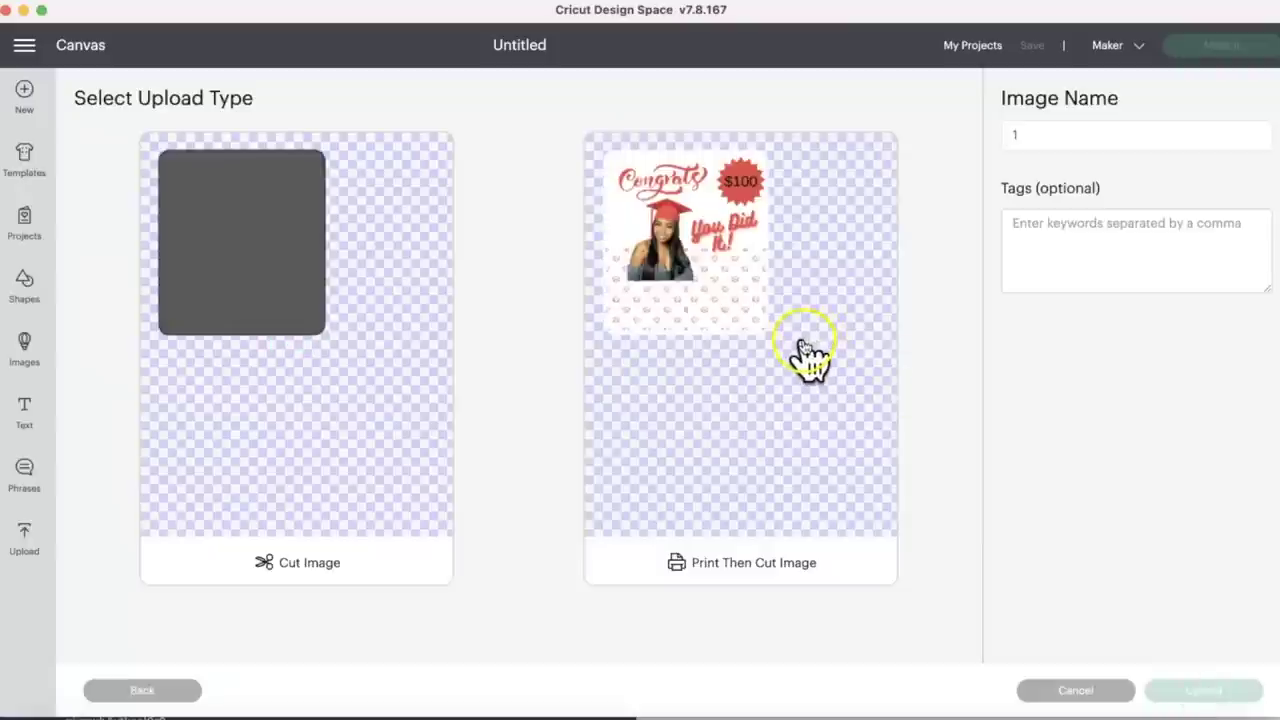
click(862, 498)
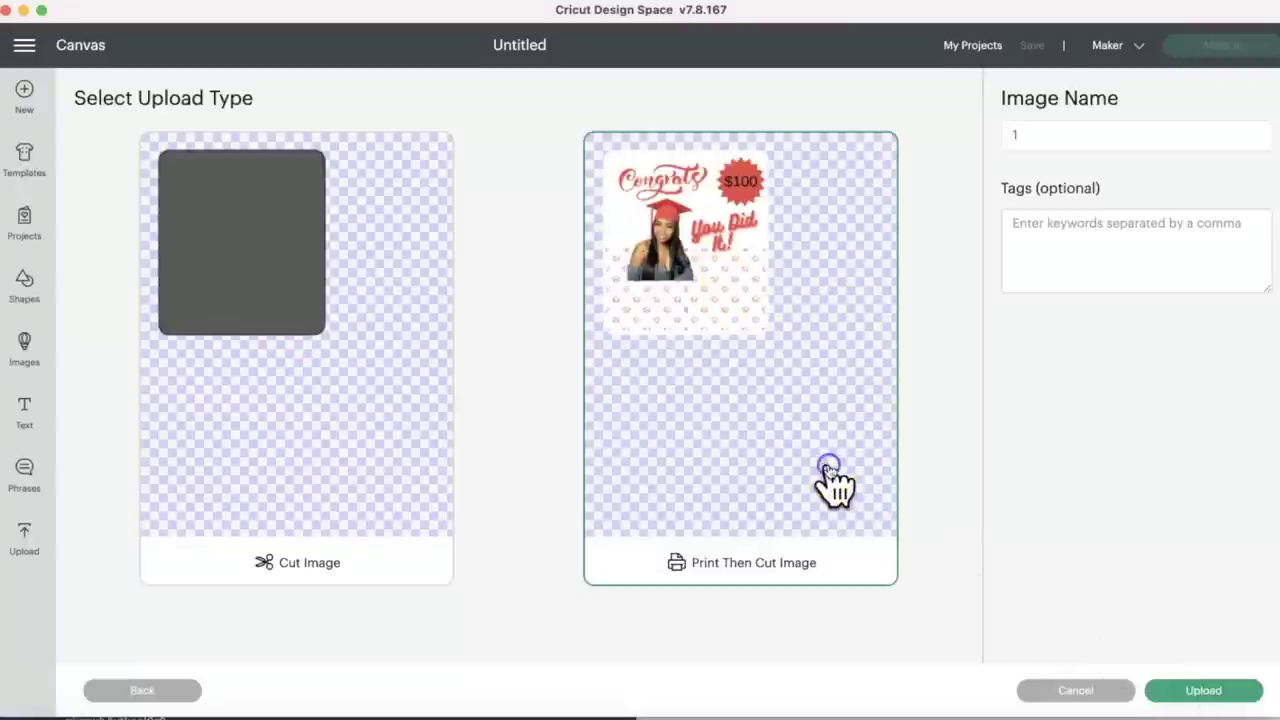
click(1200, 686)
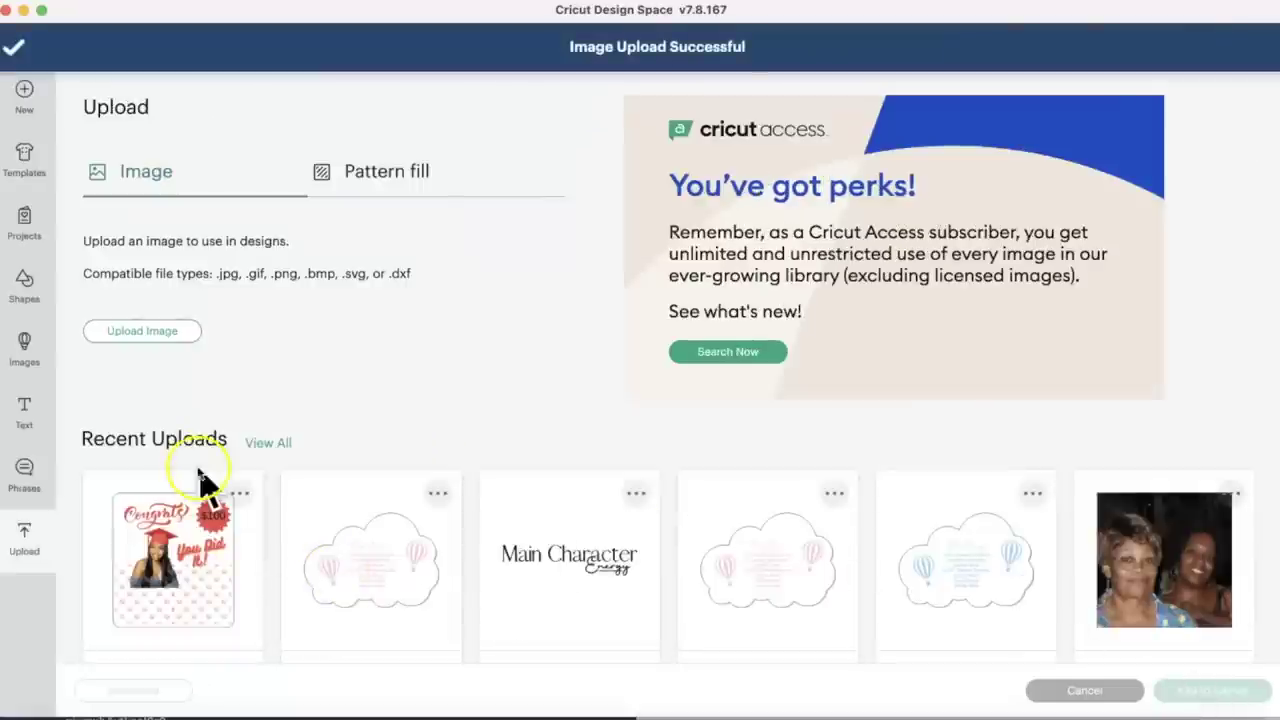
Step: Upload the tooth fairy card 2.png from the $100 folder as a Complex, Print Then Cut image
click(157, 333)
click(695, 371)
click(575, 252)
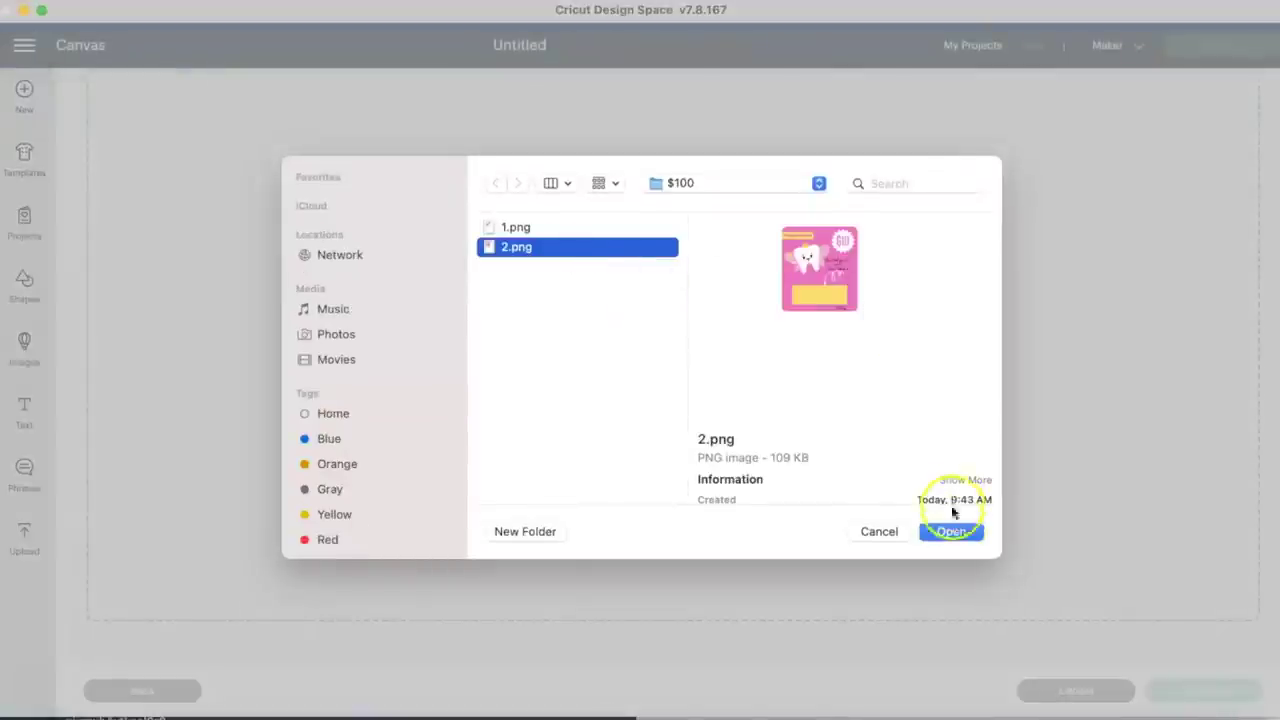
click(950, 531)
click(1093, 505)
click(1205, 690)
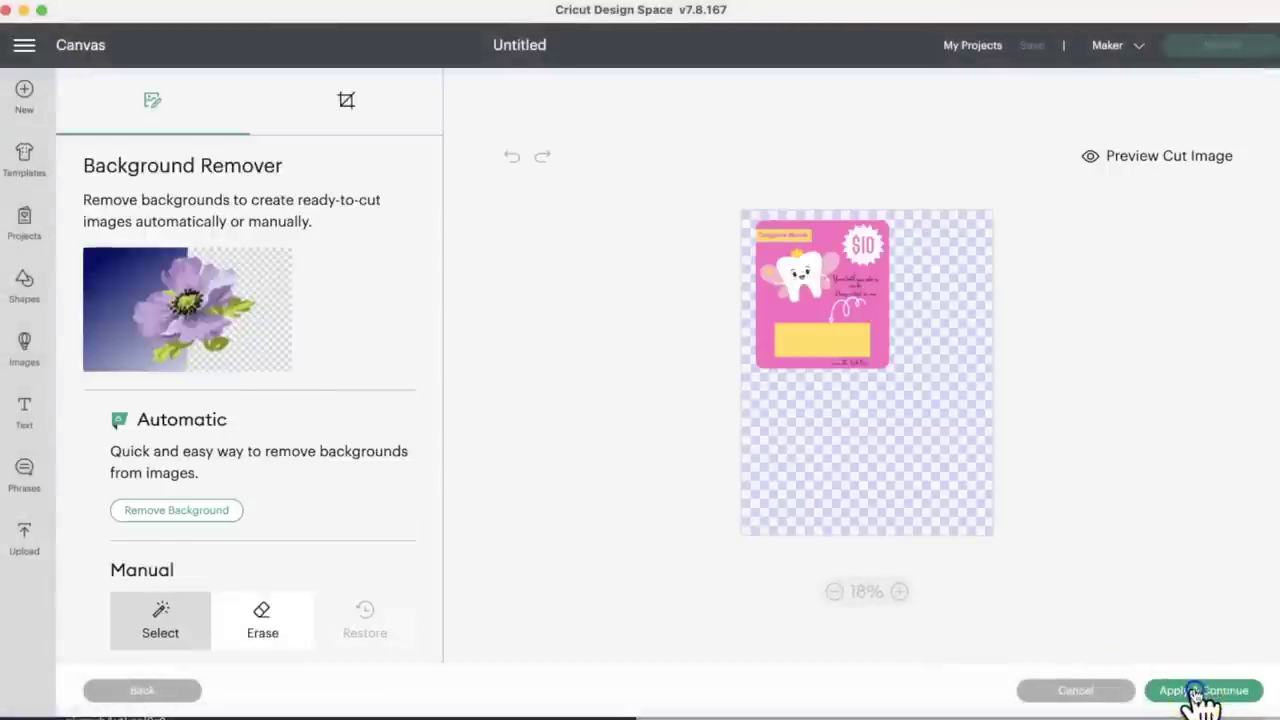
click(1197, 692)
click(750, 364)
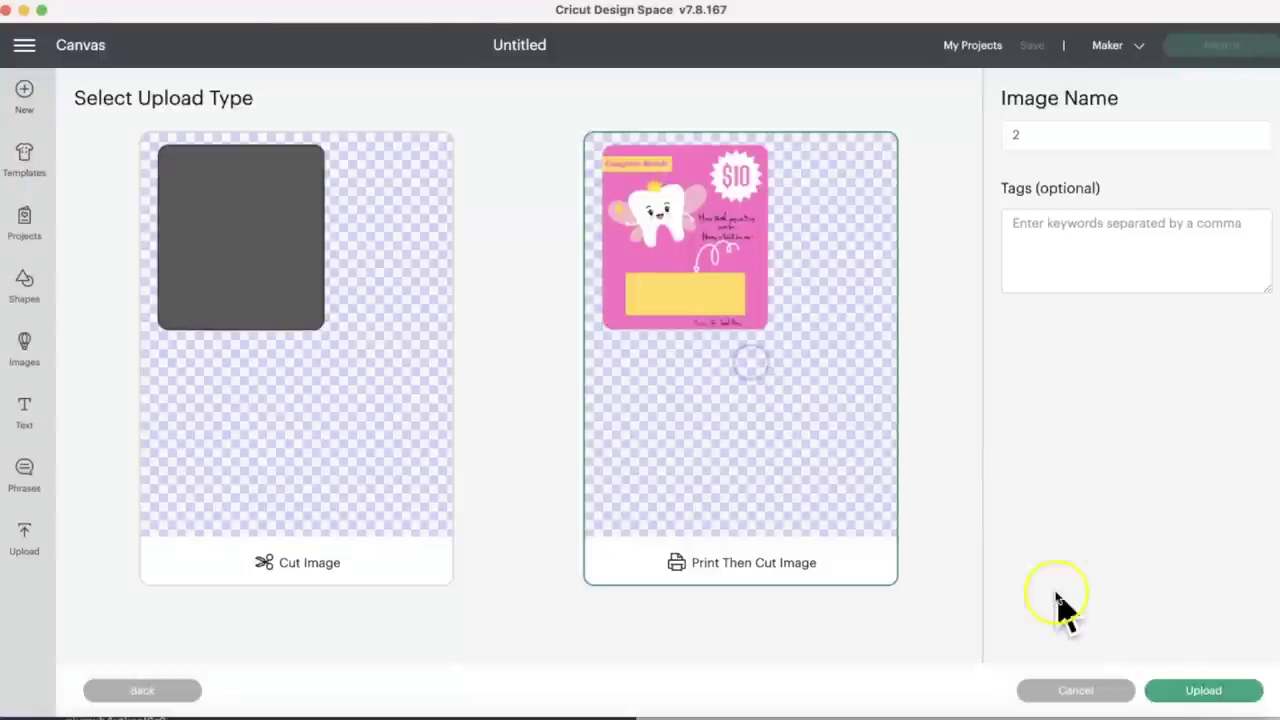
click(1170, 685)
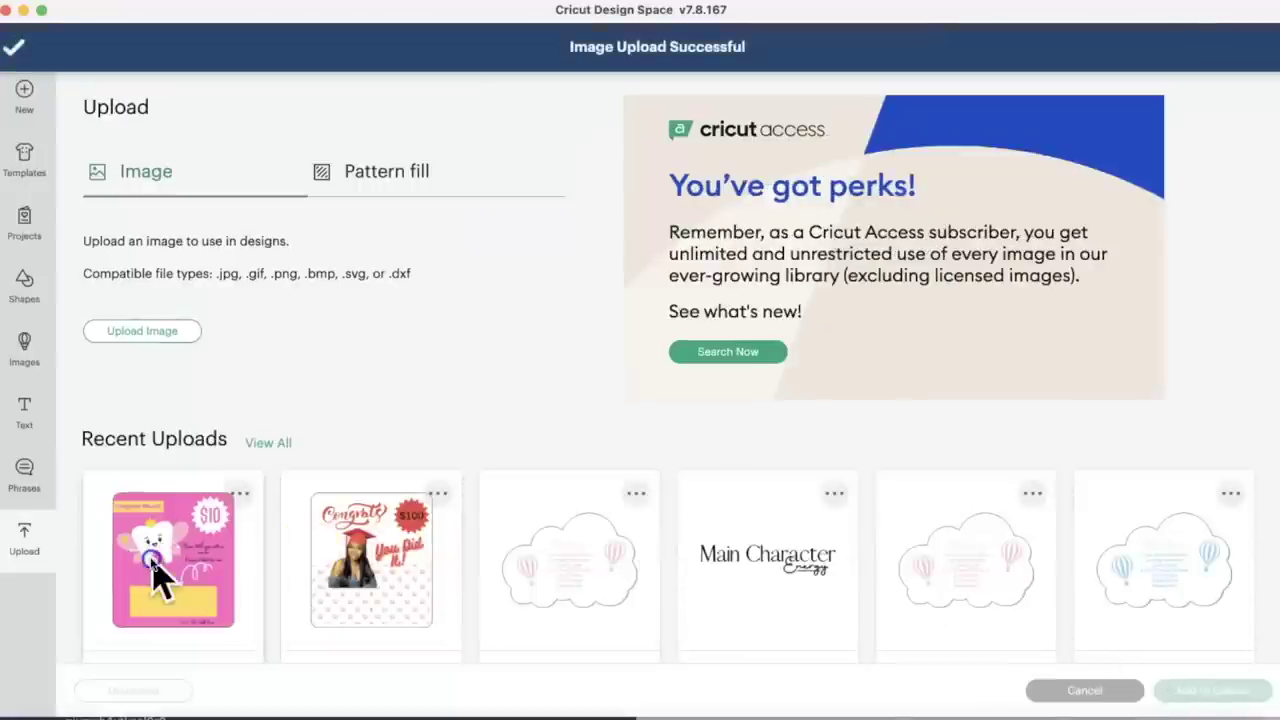
Step: Select both newly uploaded cards among the recent uploads and add them to the canvas
click(155, 568)
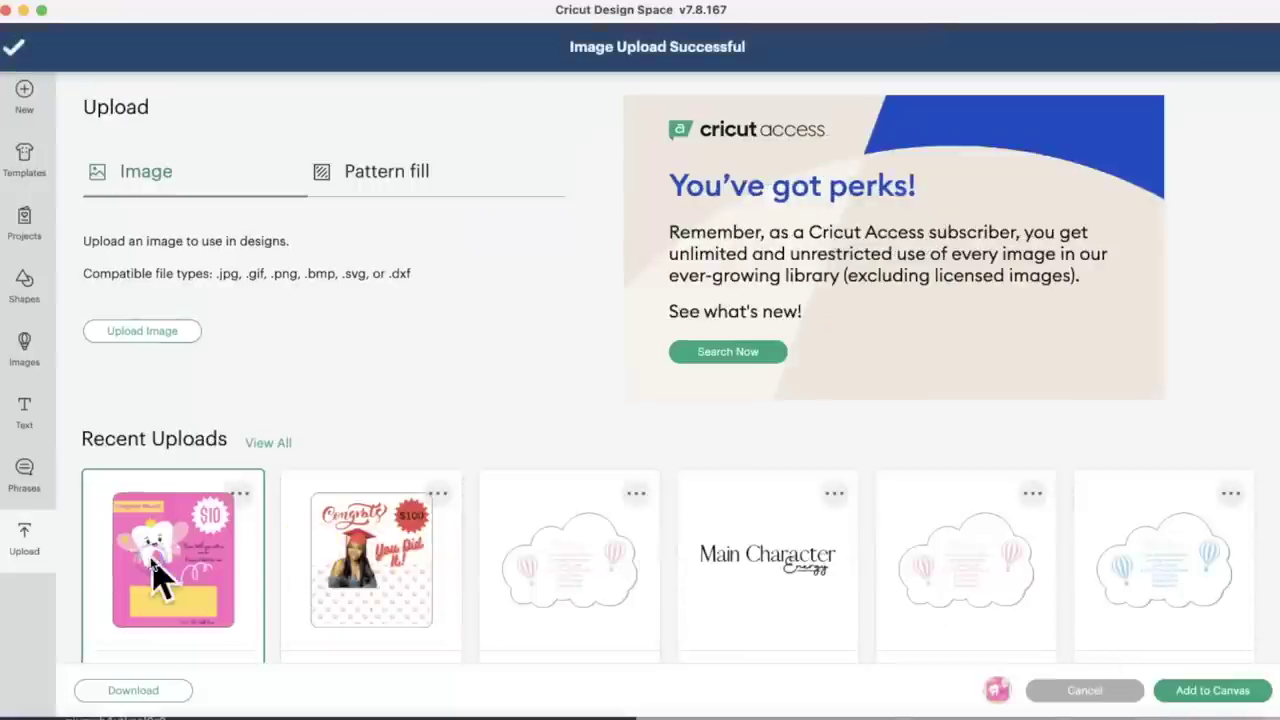
click(366, 525)
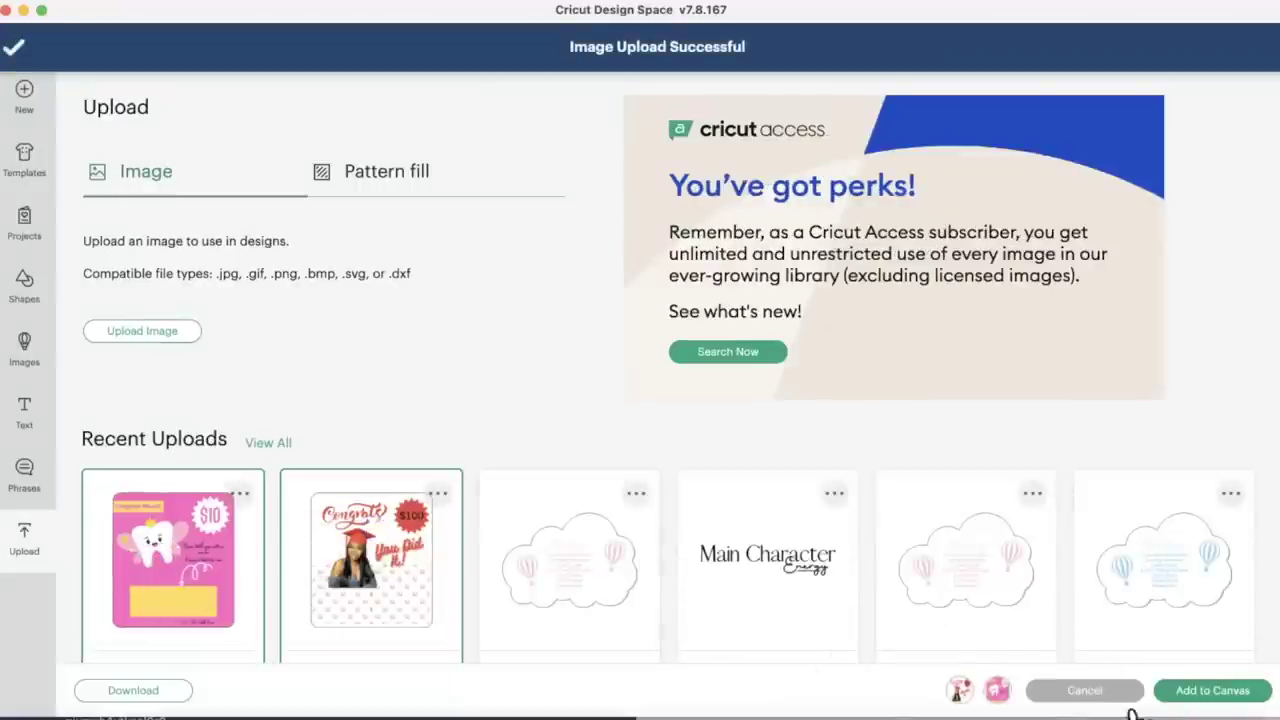
click(1252, 700)
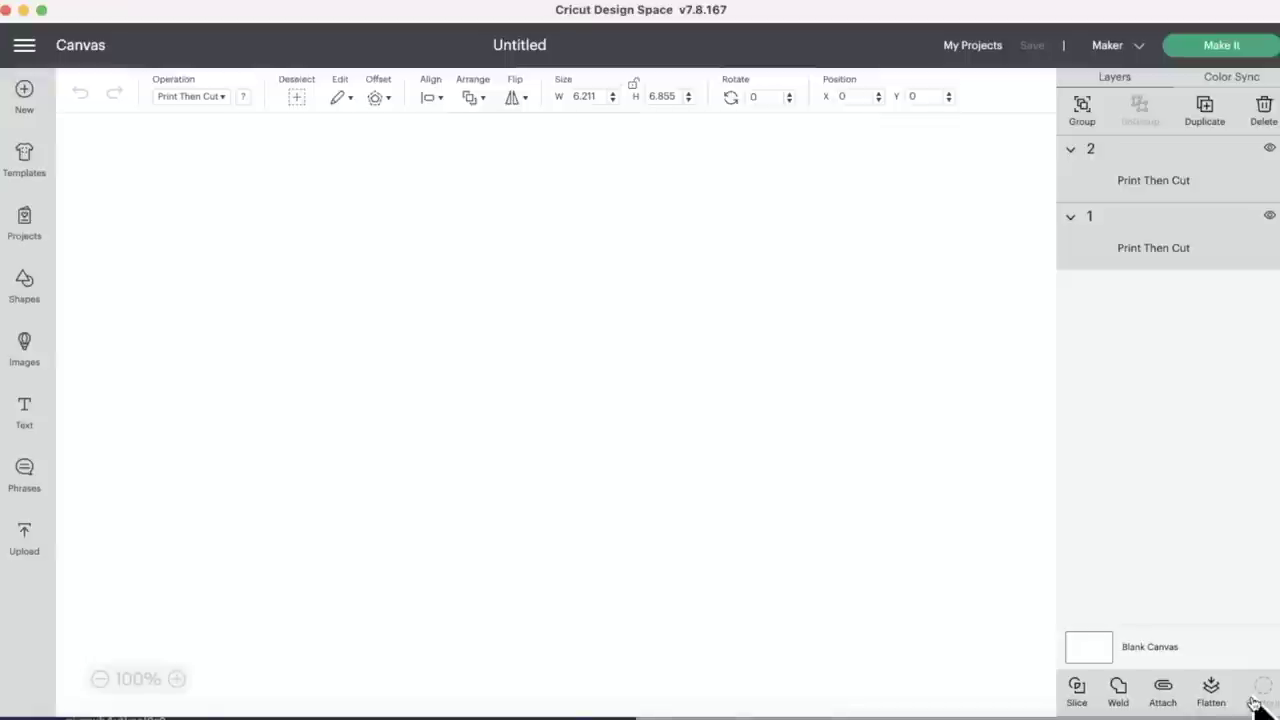
Step: Separate the overlapping cards, placing the graduation card on the left of the canvas and the tooth fairy card beside it
drag(414, 371, 430, 306)
click(762, 330)
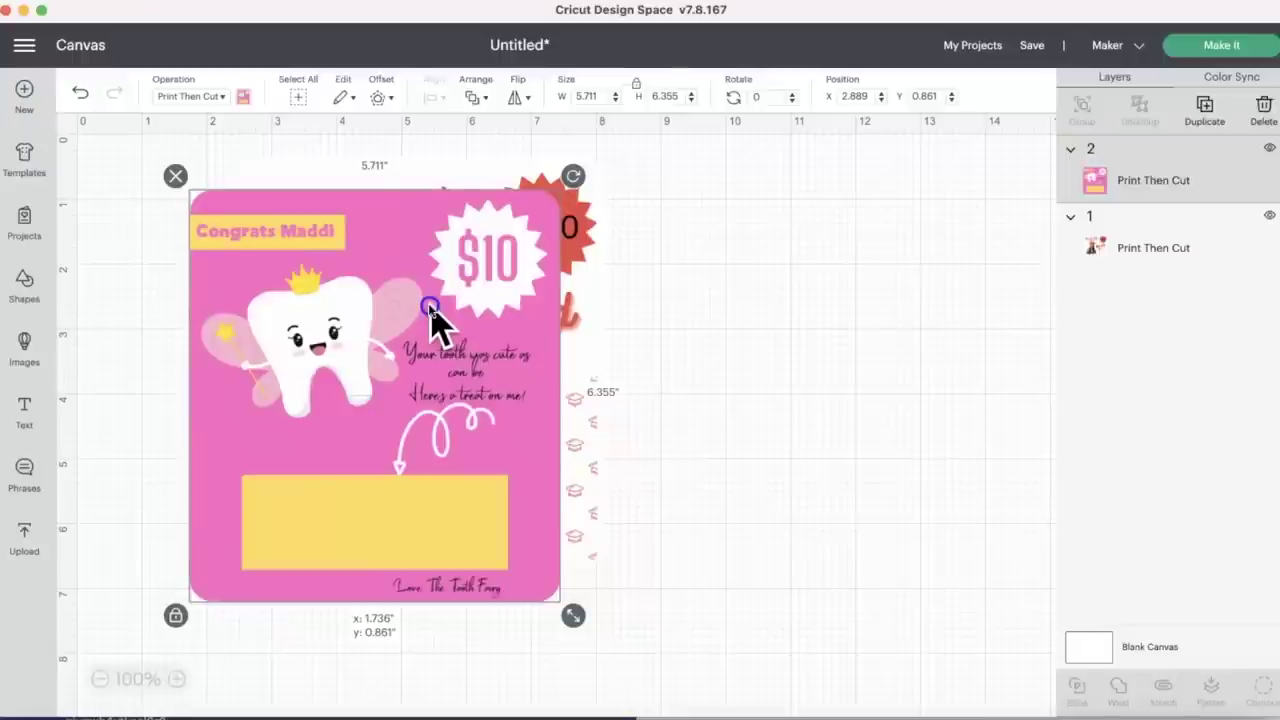
drag(430, 306, 885, 270)
click(360, 285)
drag(358, 284, 257, 298)
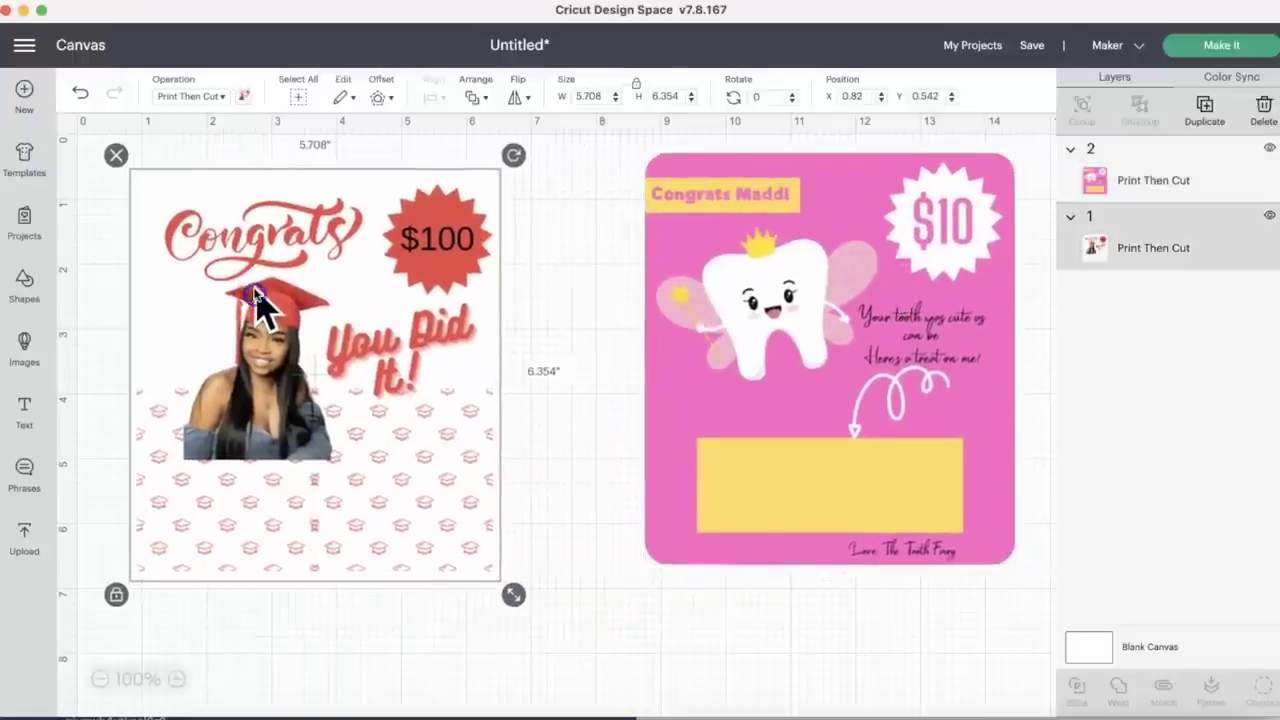
drag(770, 232, 780, 284)
drag(328, 288, 324, 313)
Step: Shrink the graduation card to about 5.04 inches wide and the tooth fairy card to about 4.59 inches wide, keeping them side by side
drag(506, 616, 466, 574)
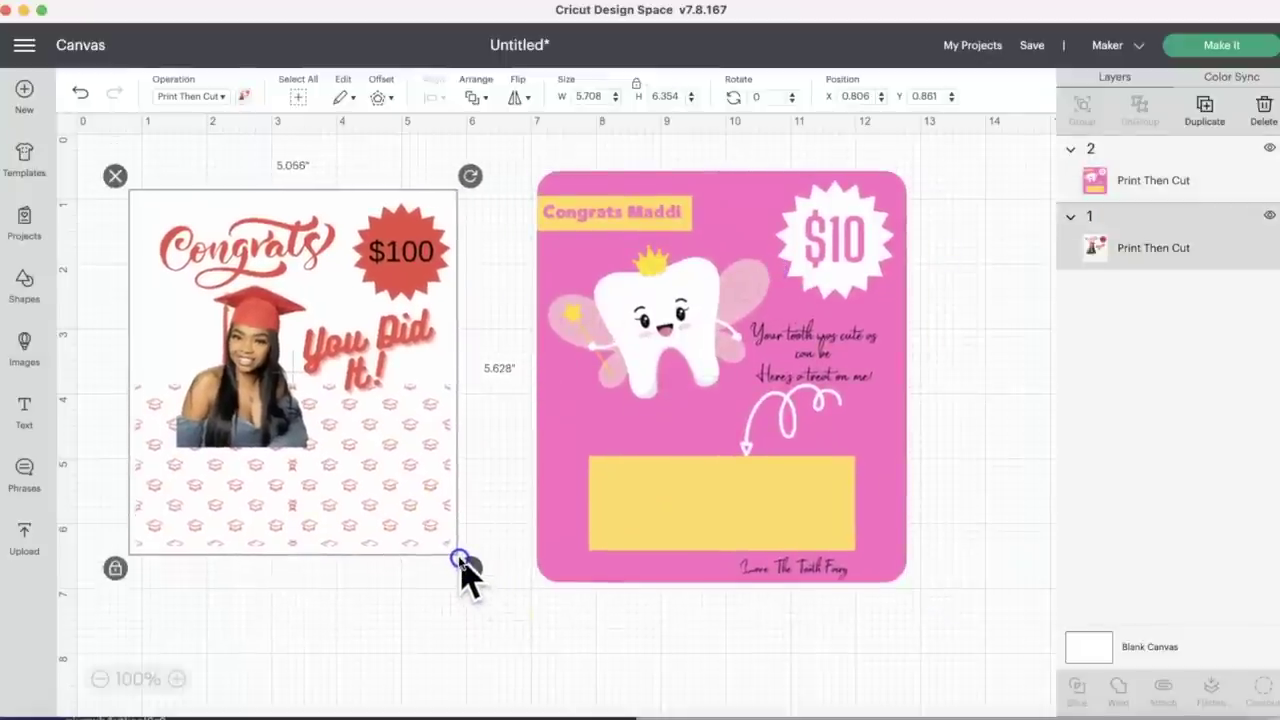
click(583, 560)
drag(926, 601, 862, 536)
drag(762, 395, 731, 420)
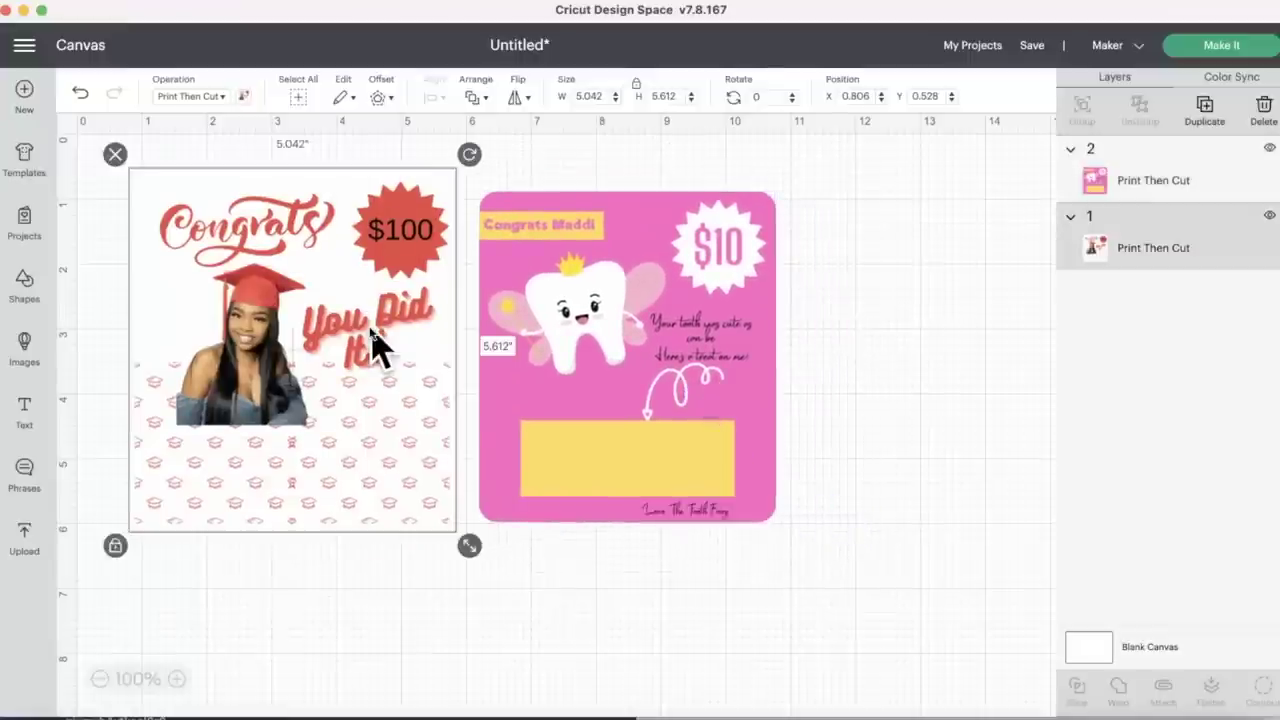
Step: Insert a circle about 0.42 inches wide and place it at the upper middle of the graduation card, just above "Congrats"
click(294, 186)
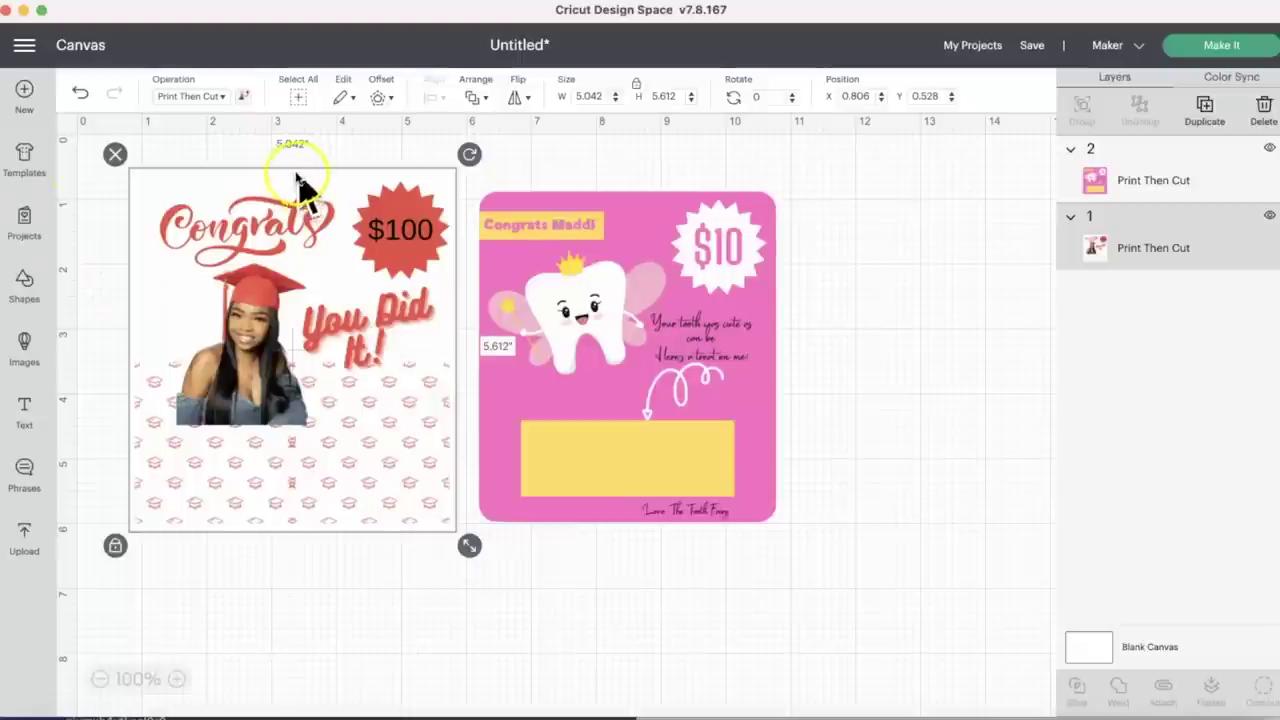
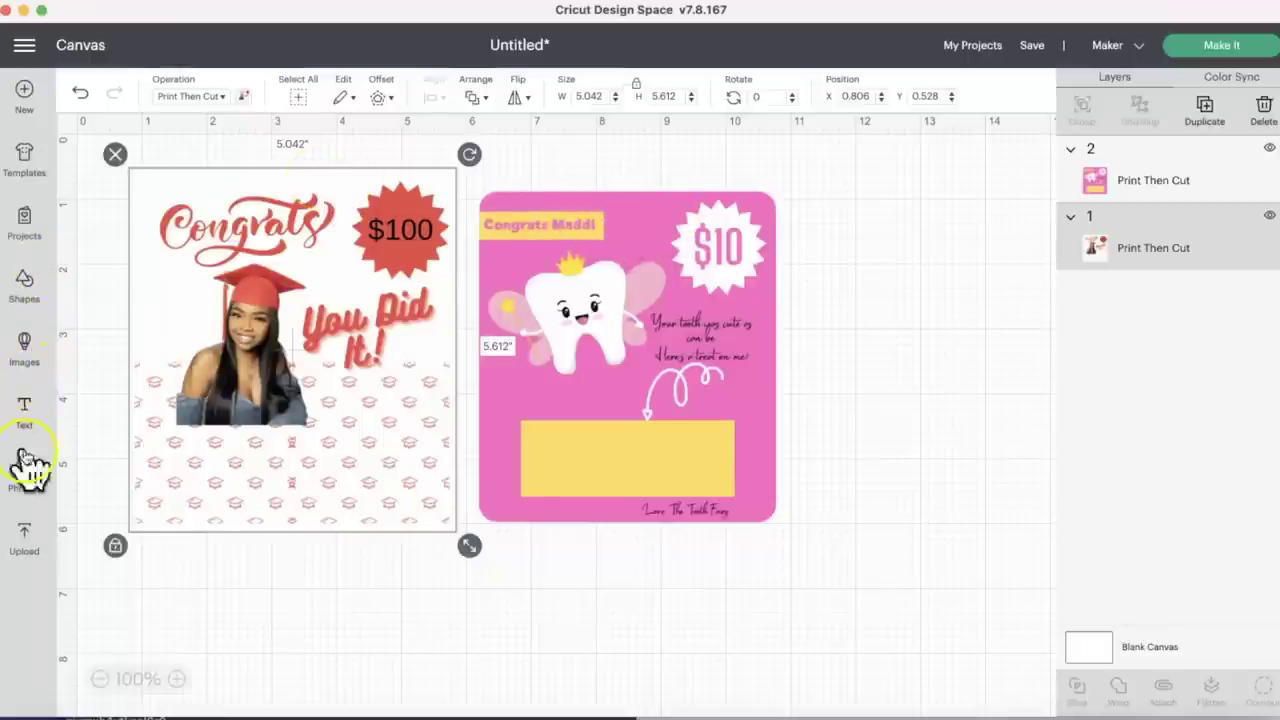
click(32, 288)
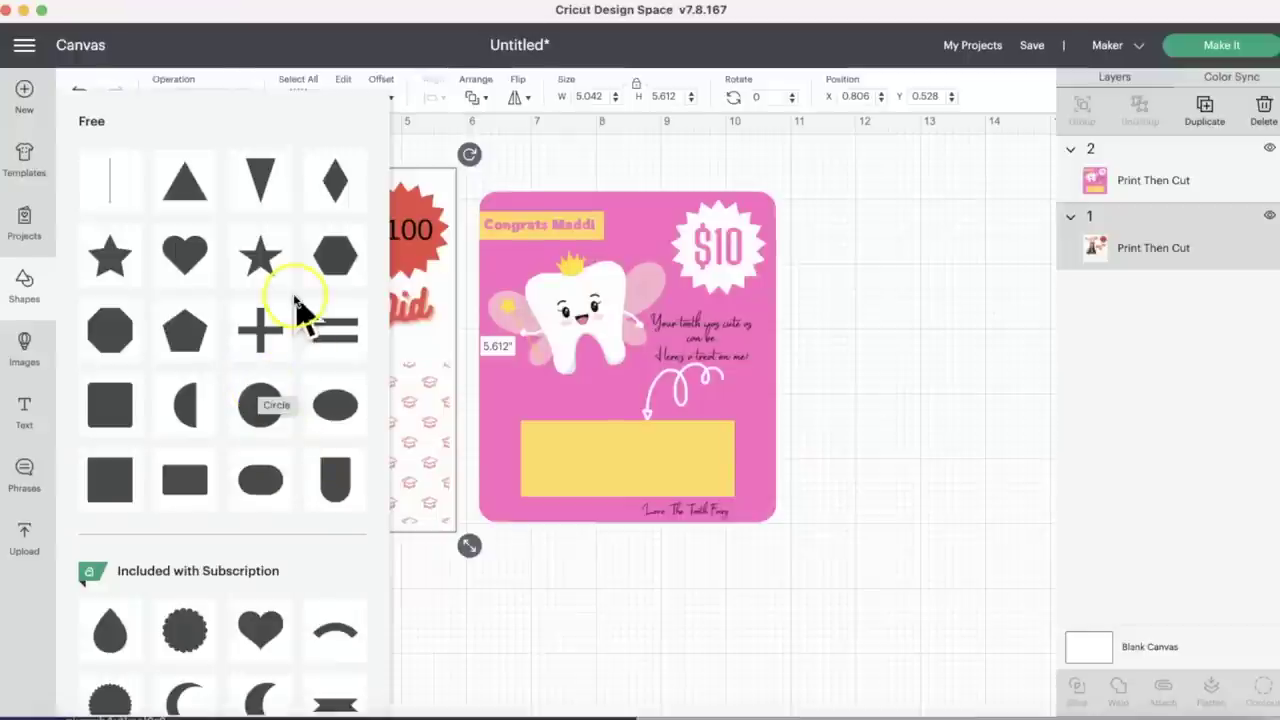
click(263, 402)
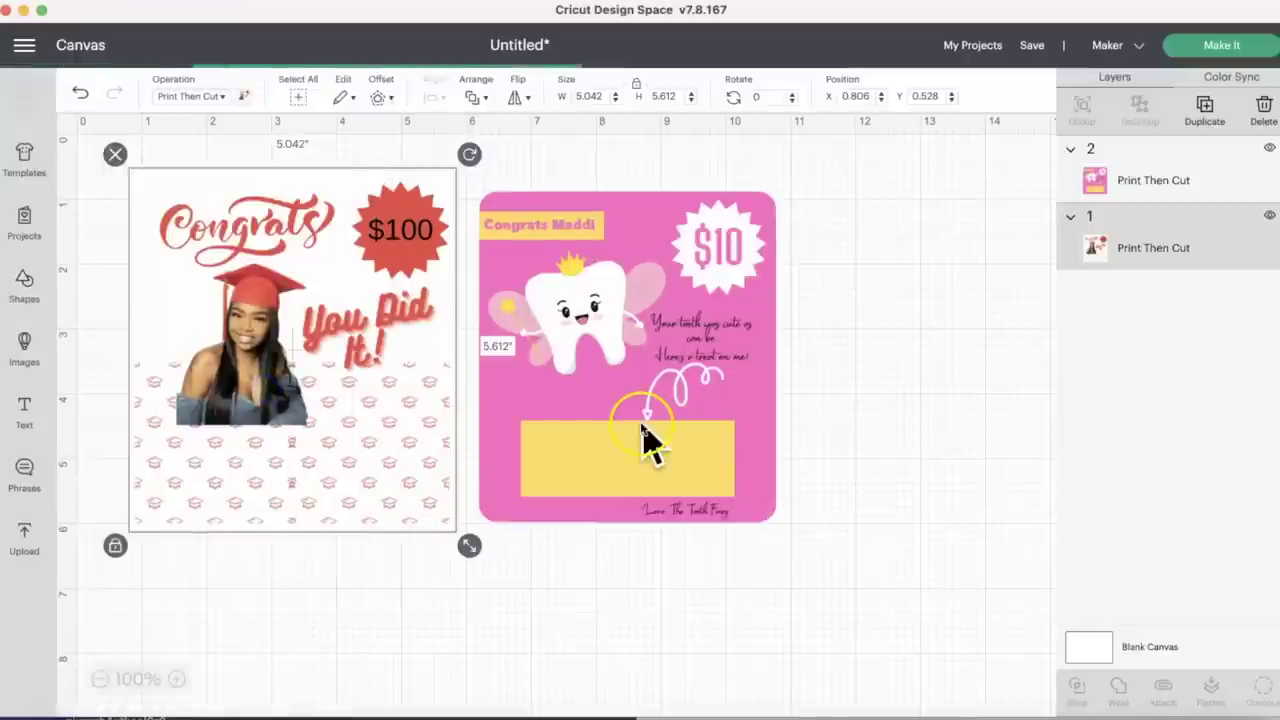
drag(186, 286, 300, 192)
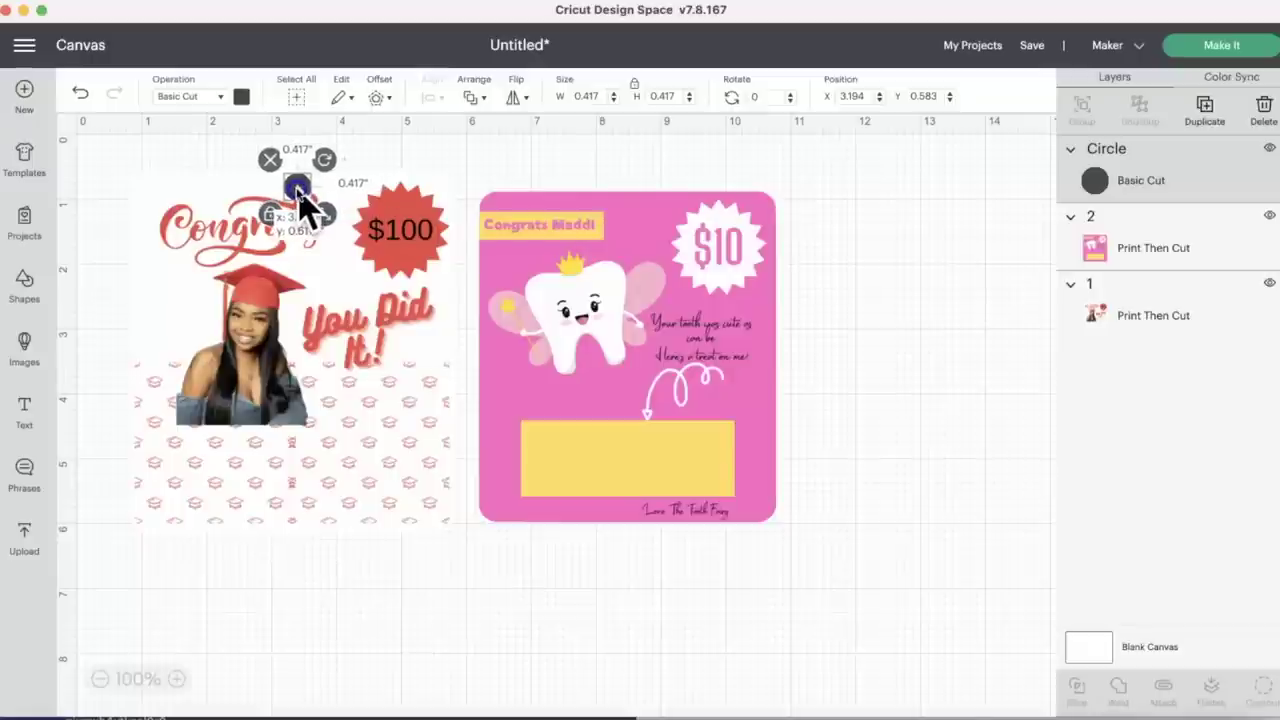
Step: Center the circle horizontally on the graduation card and move the tooth fairy card farther away to the right
click(322, 345)
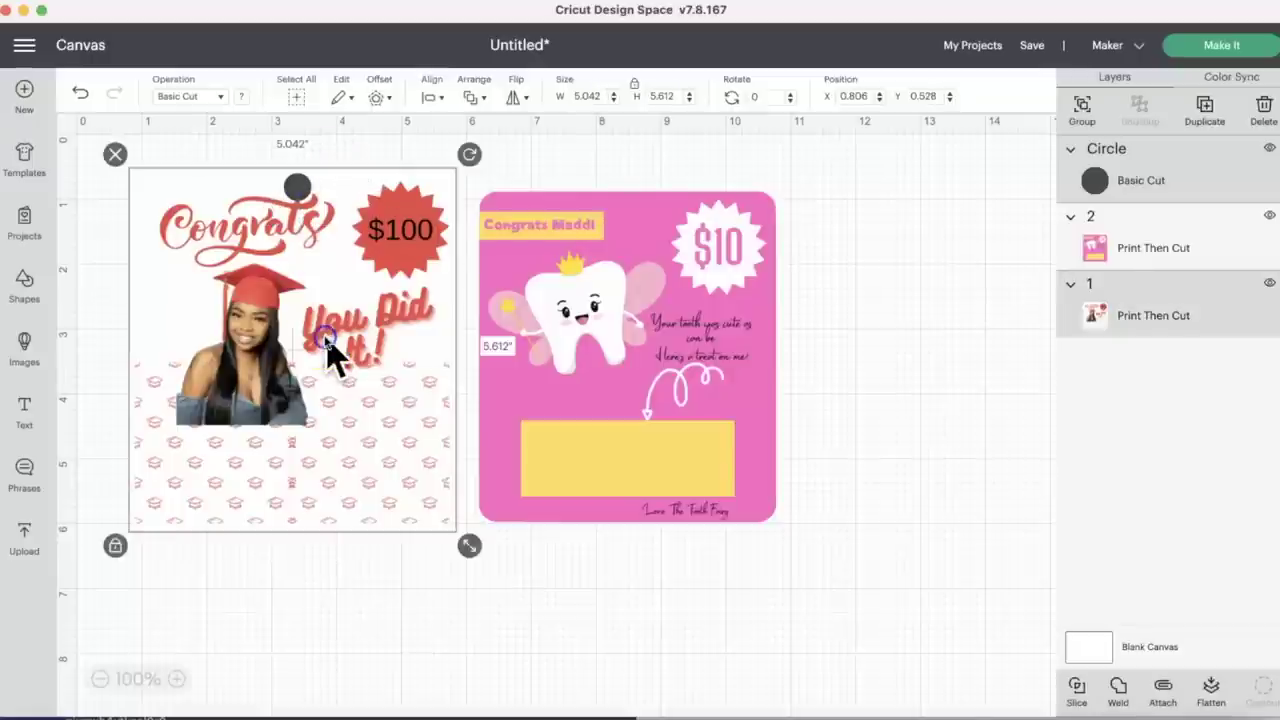
click(441, 98)
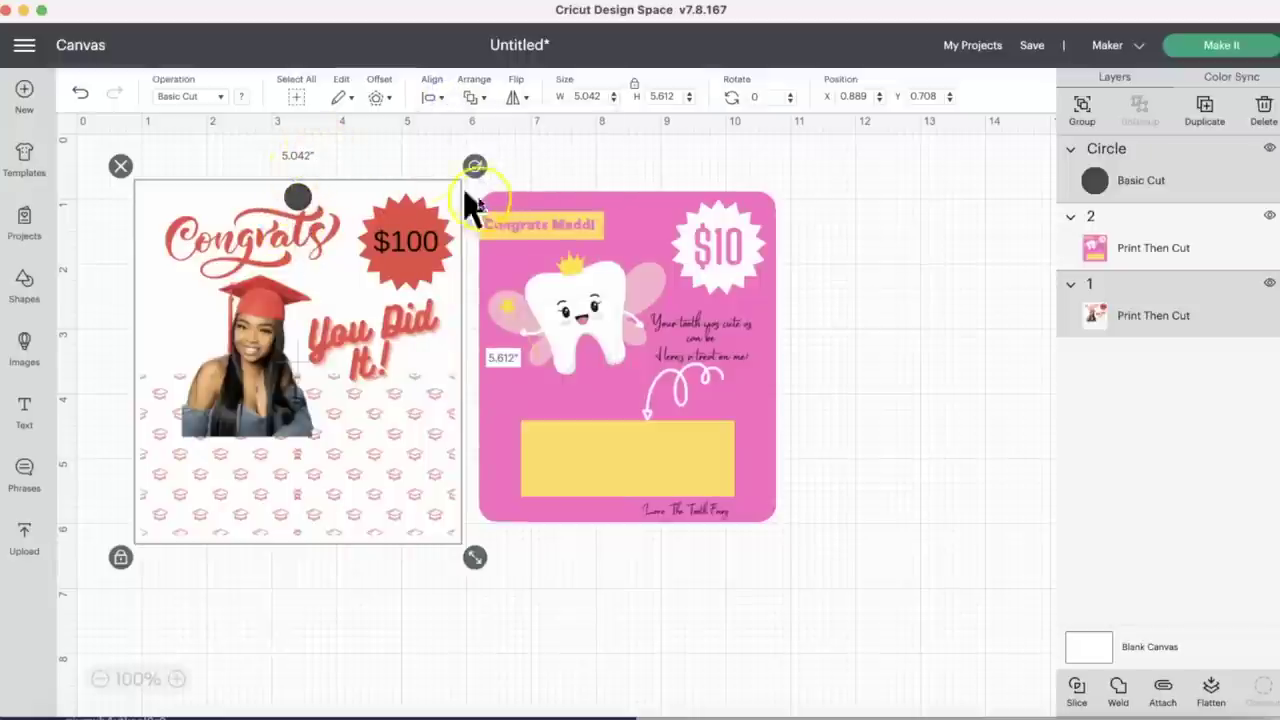
drag(559, 252, 877, 252)
drag(546, 200, 118, 465)
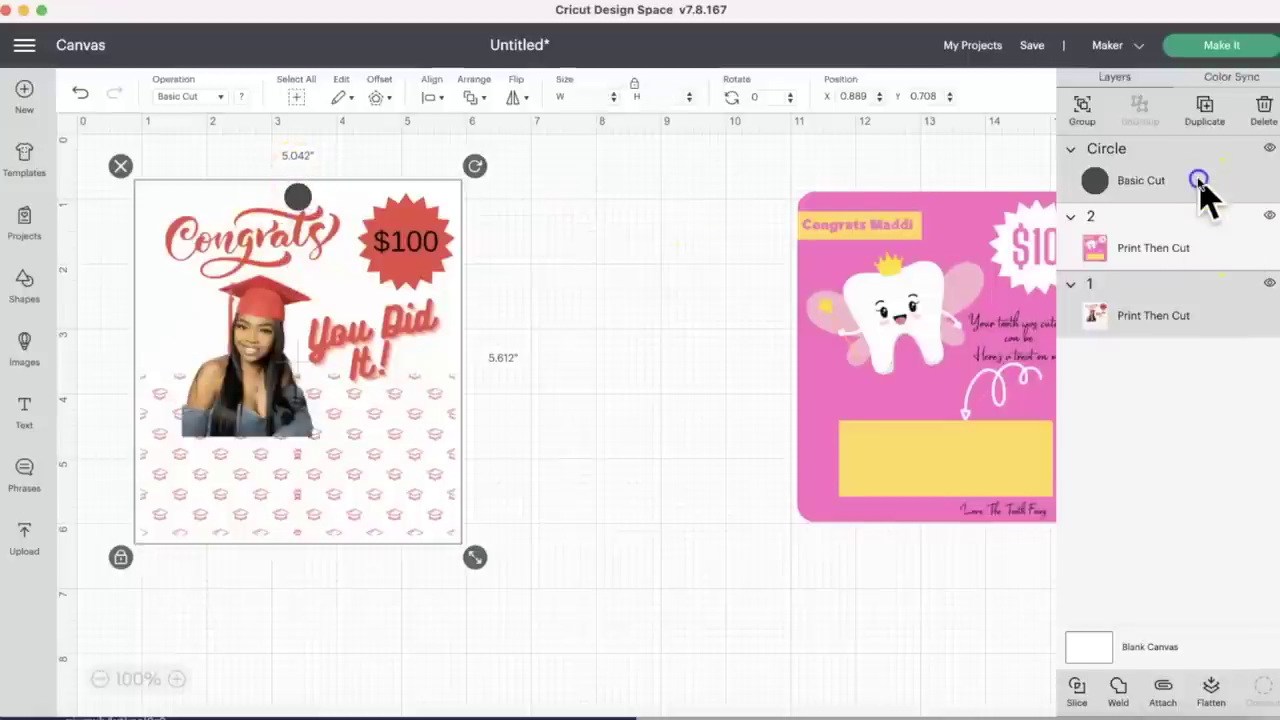
Step: Select the circle together with the graduation card and slice the circular hole out of the card
click(336, 152)
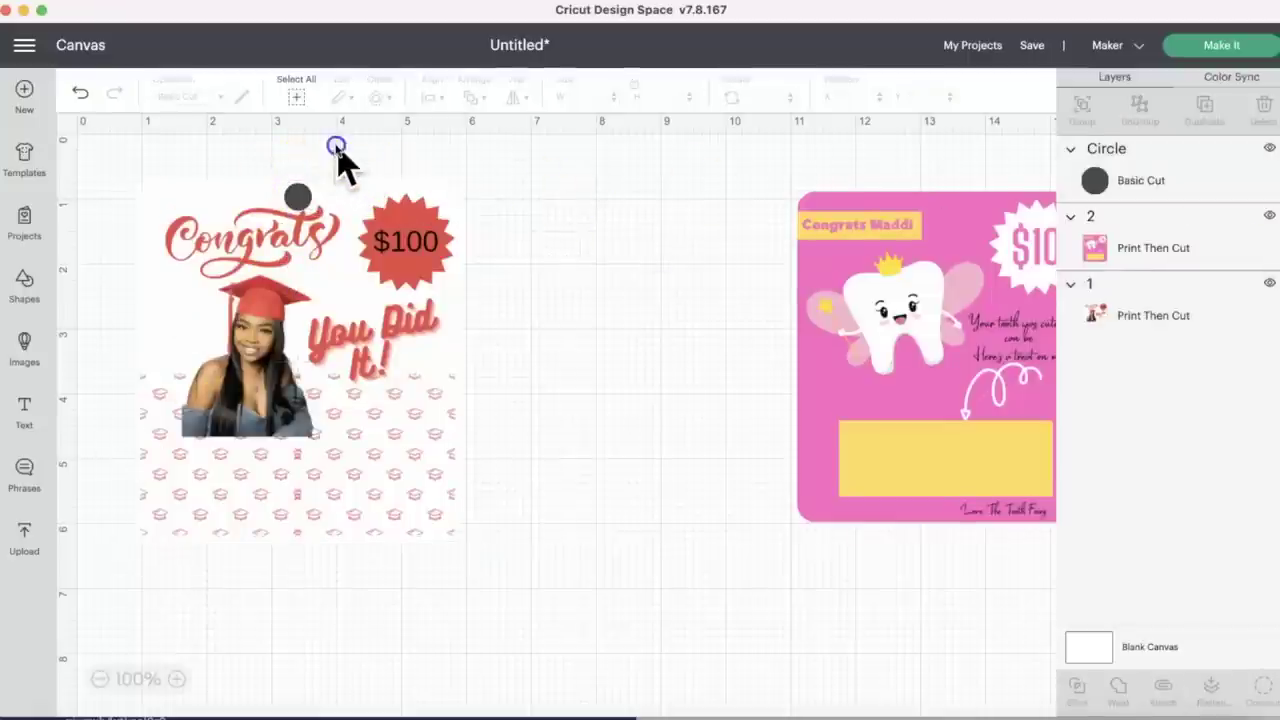
click(299, 198)
click(345, 290)
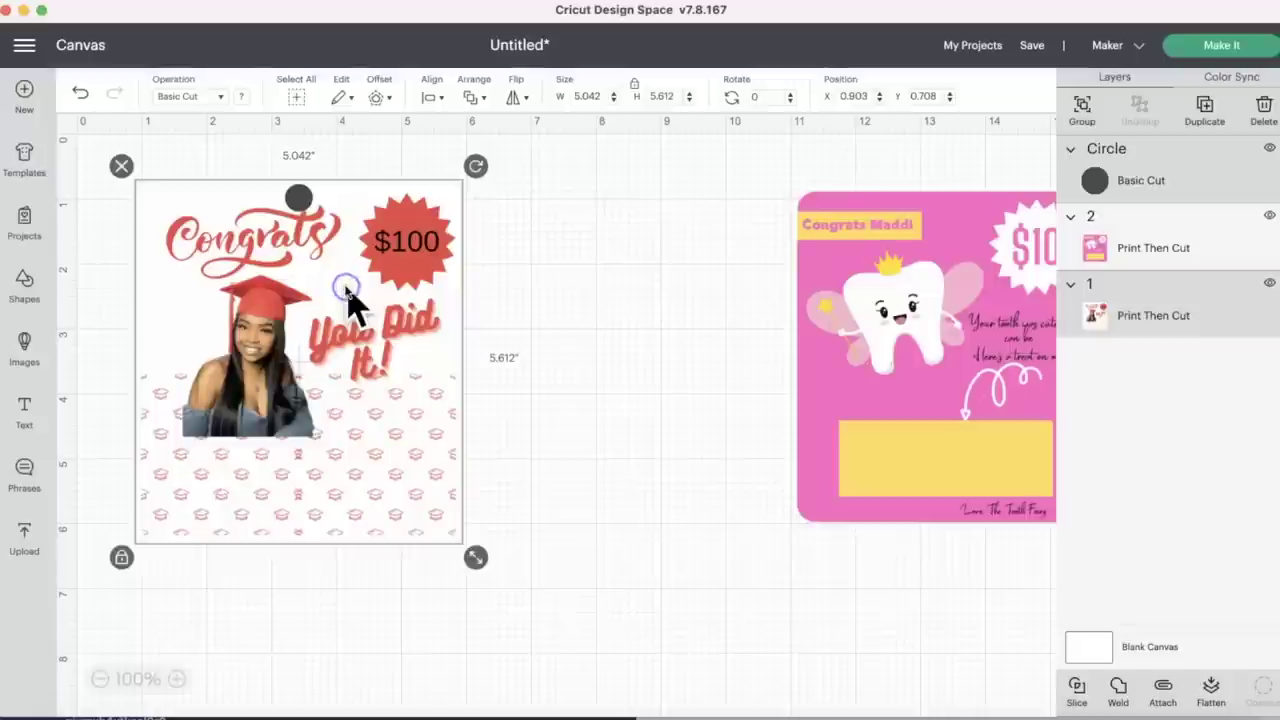
click(1080, 686)
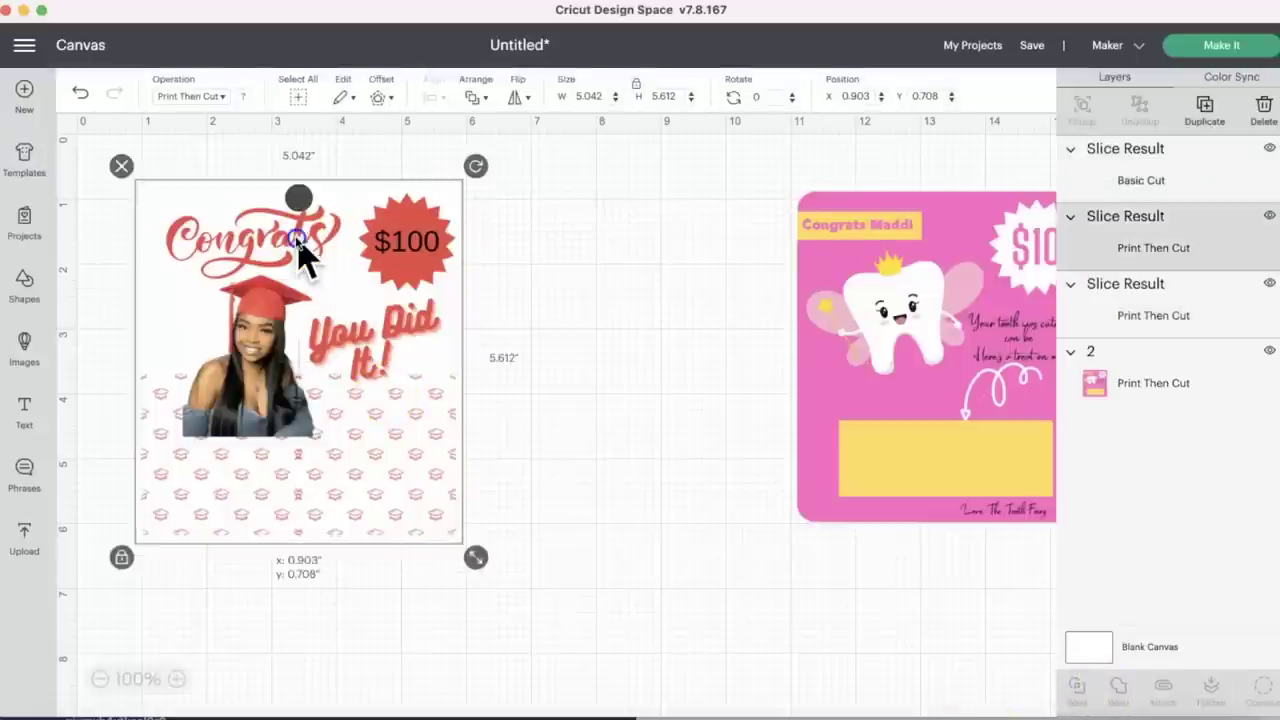
Step: Move the sliced graduation card off the black circle and delete the circle
drag(300, 251, 420, 372)
click(301, 197)
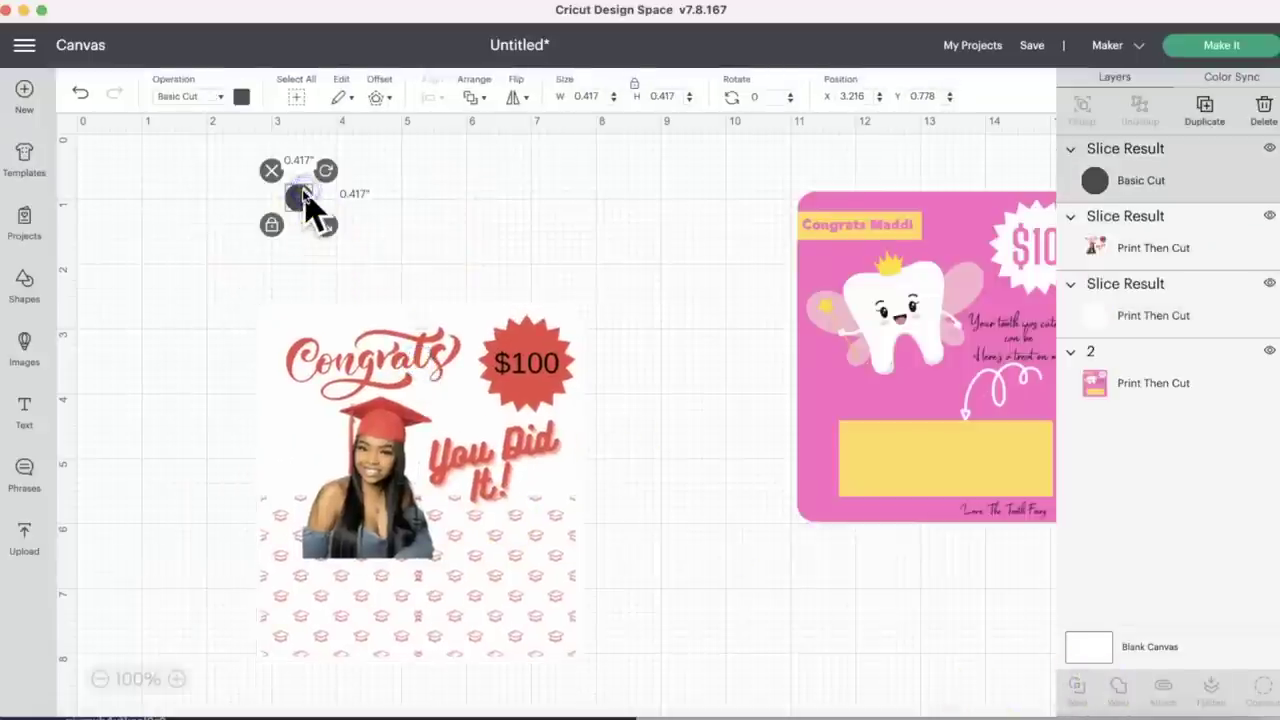
click(271, 170)
Step: Move the graduation card back to the canvas's upper left and place the tooth fairy card right beside it
drag(386, 363, 251, 207)
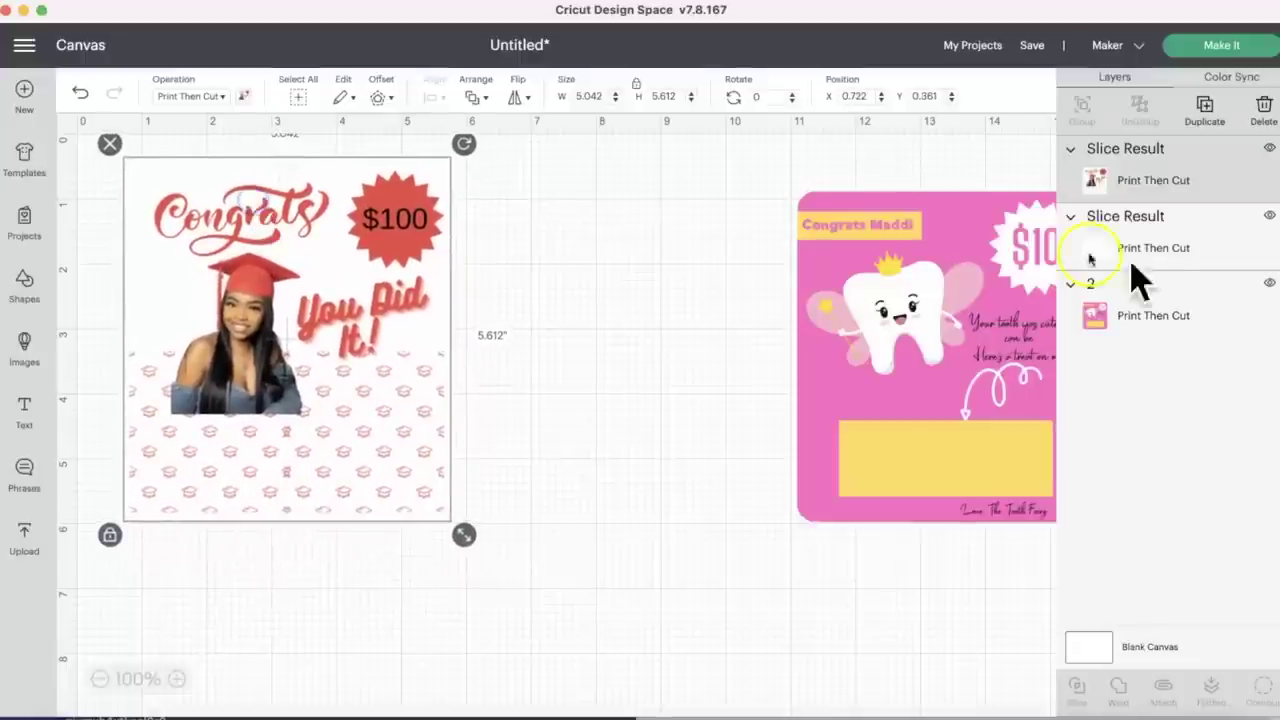
drag(894, 337, 588, 309)
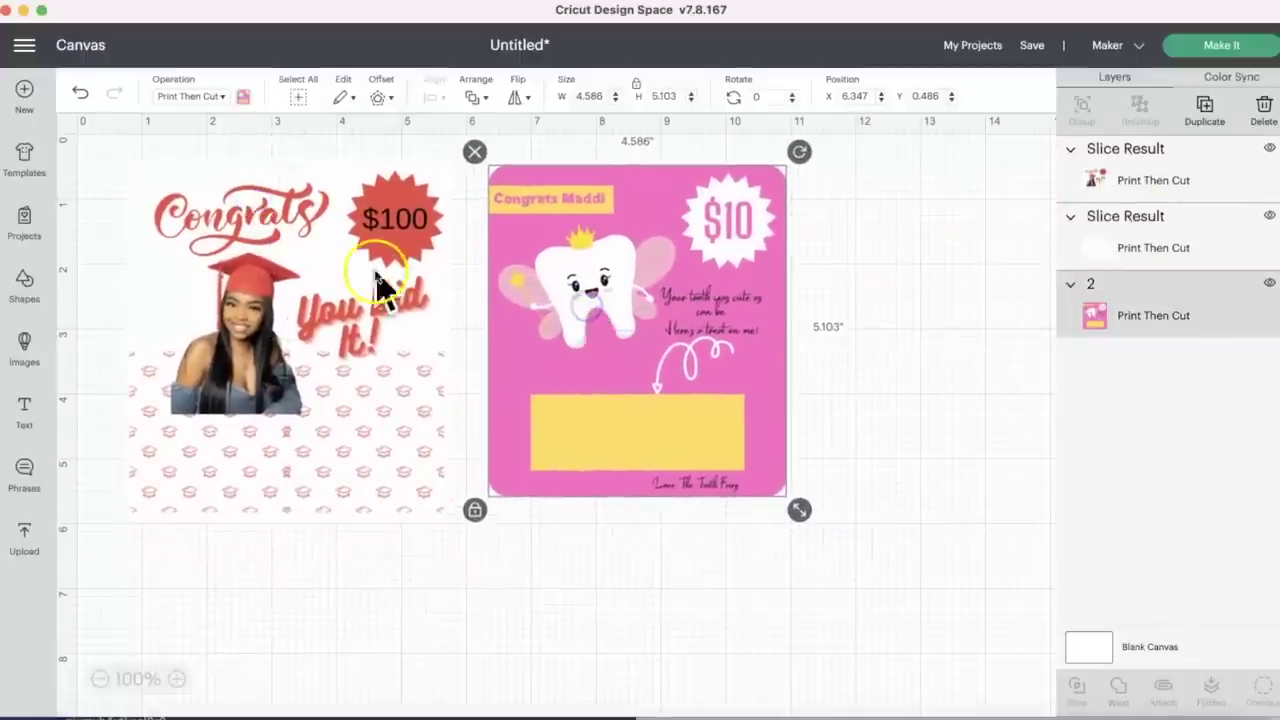
click(322, 258)
click(682, 305)
click(409, 286)
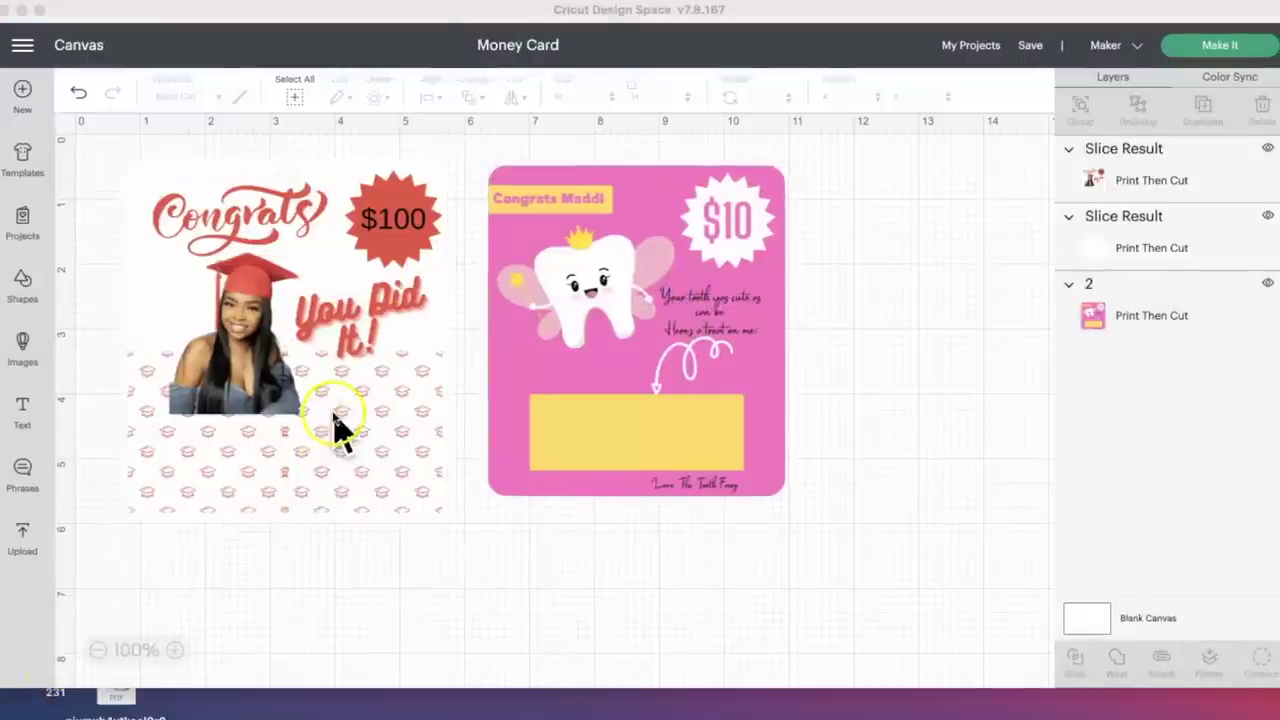
click(338, 425)
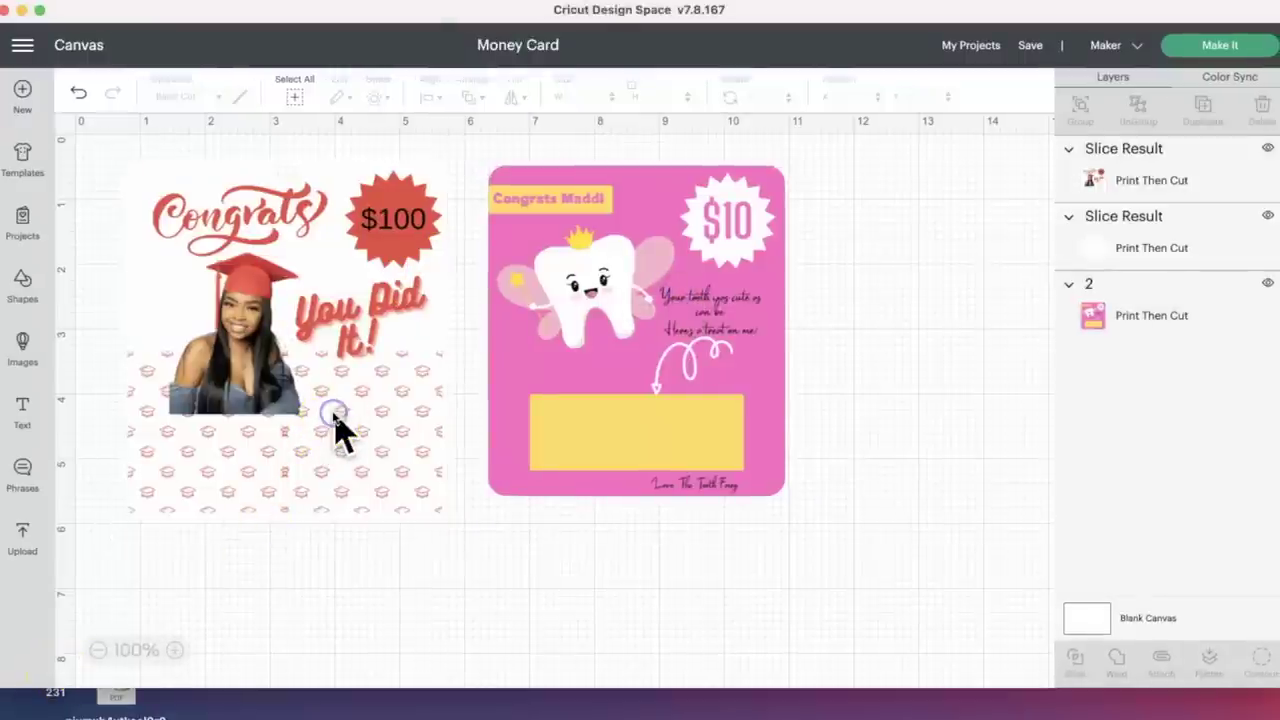
click(345, 320)
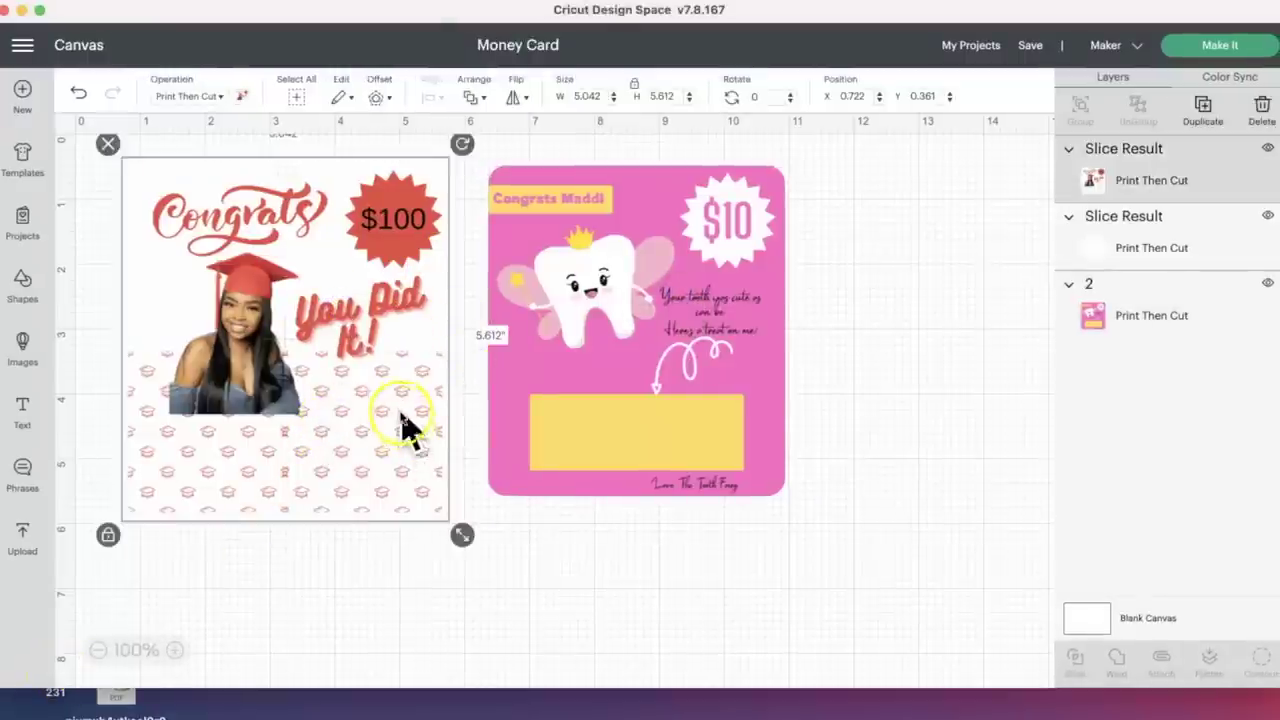
drag(404, 425, 402, 478)
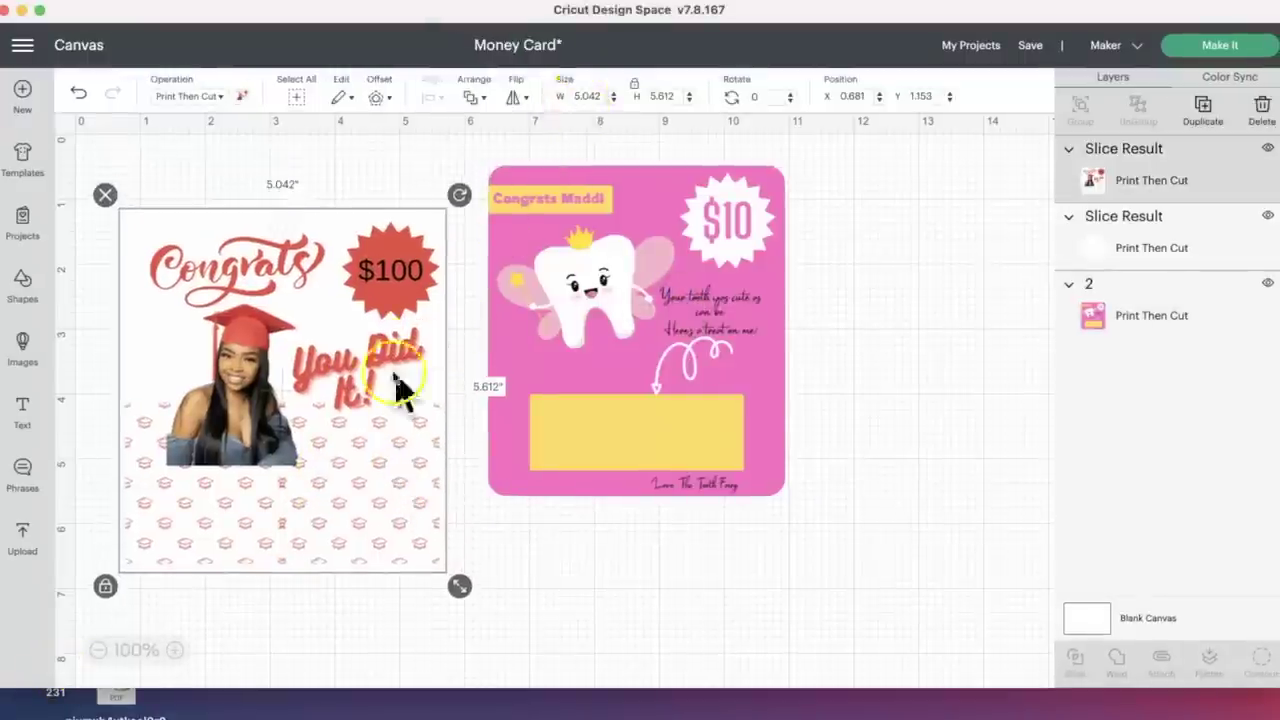
click(212, 574)
key(super+z)
click(334, 415)
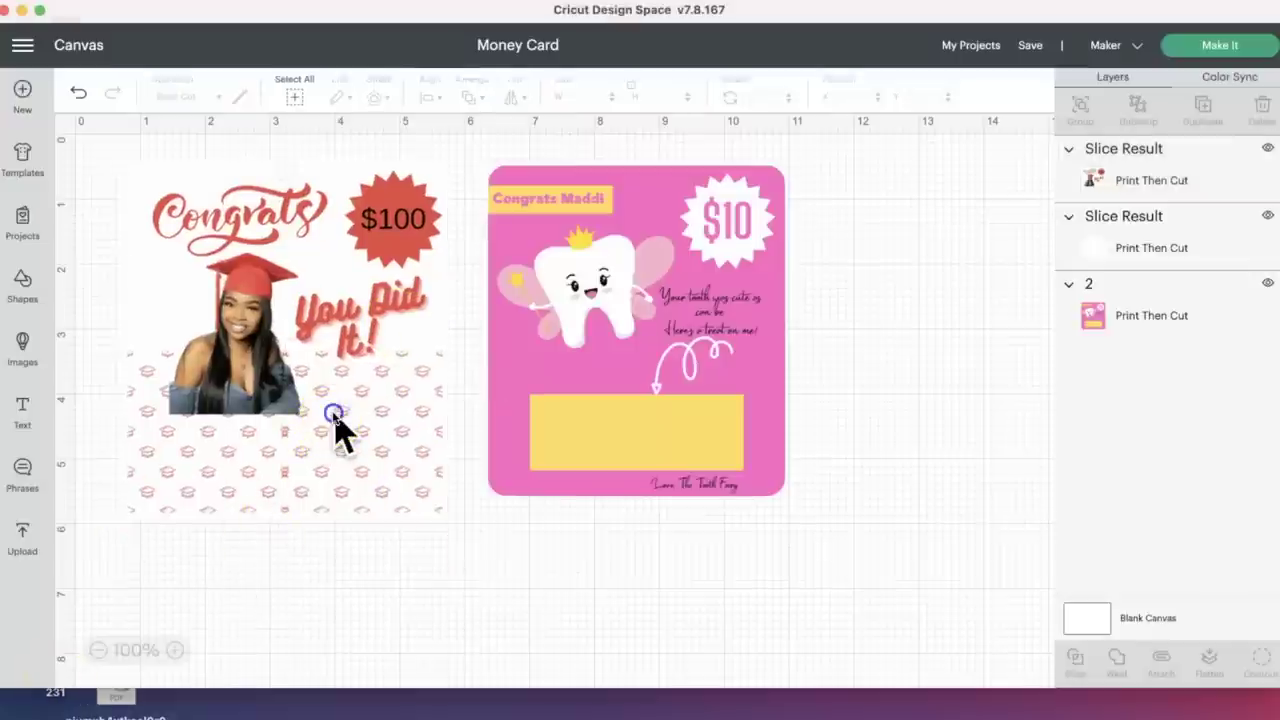
Step: Move the graduation card slightly down the canvas and set its width to 4.5 inches
click(57, 692)
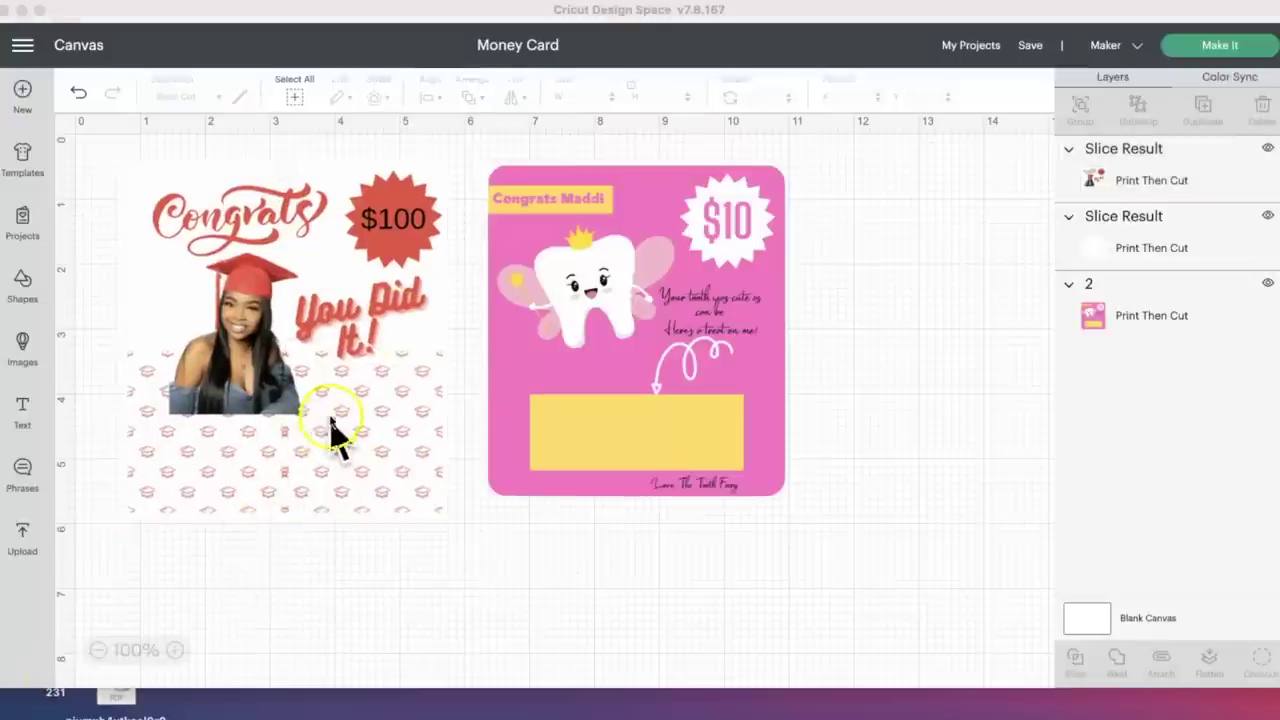
click(335, 415)
click(340, 308)
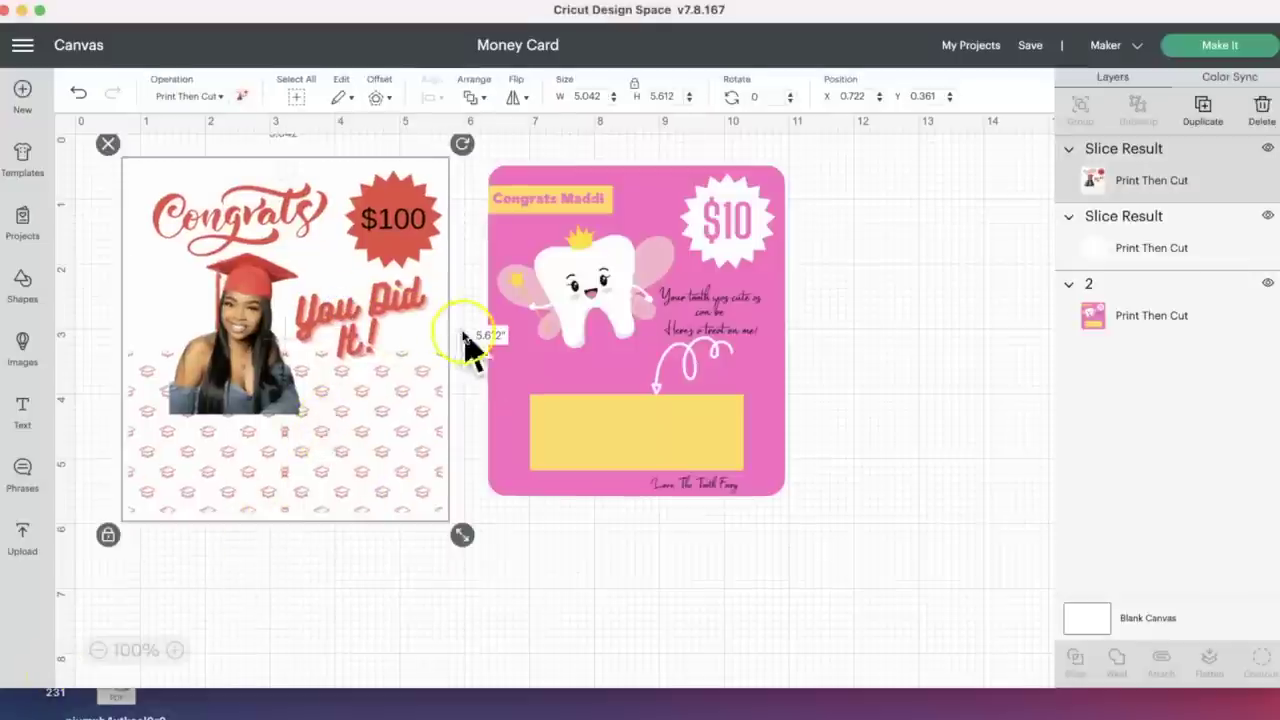
drag(405, 430, 403, 480)
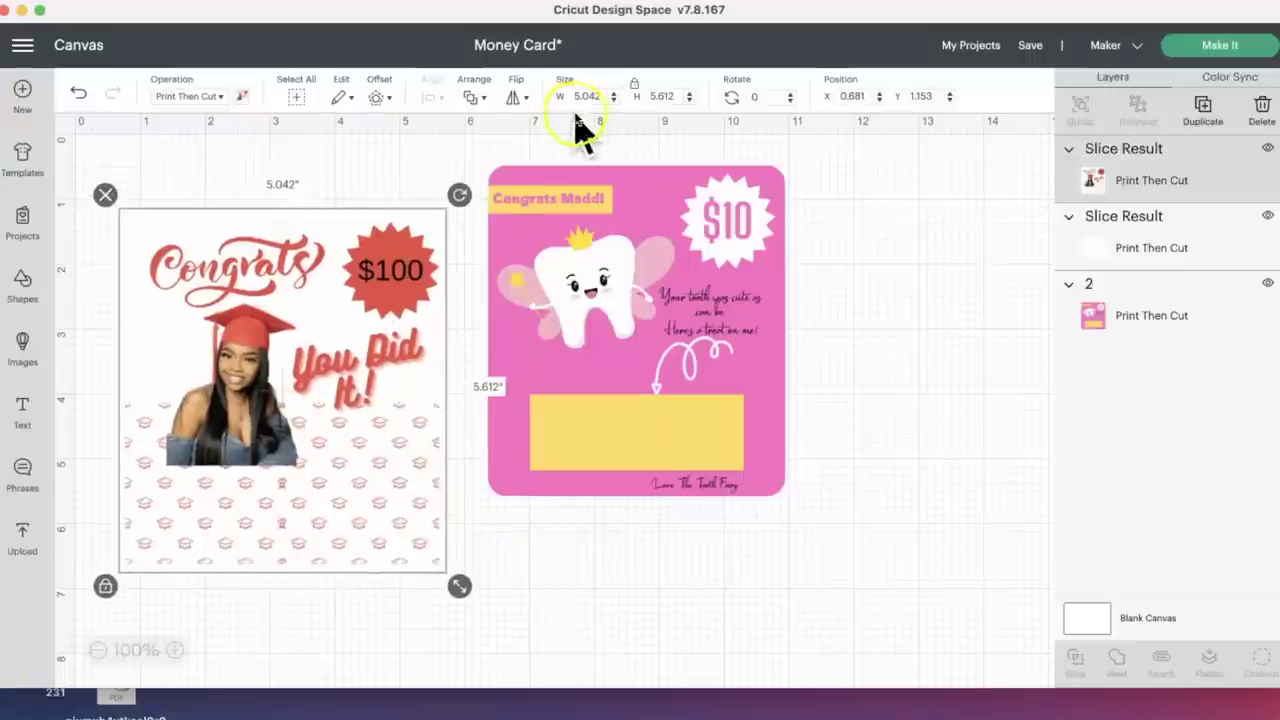
click(646, 104)
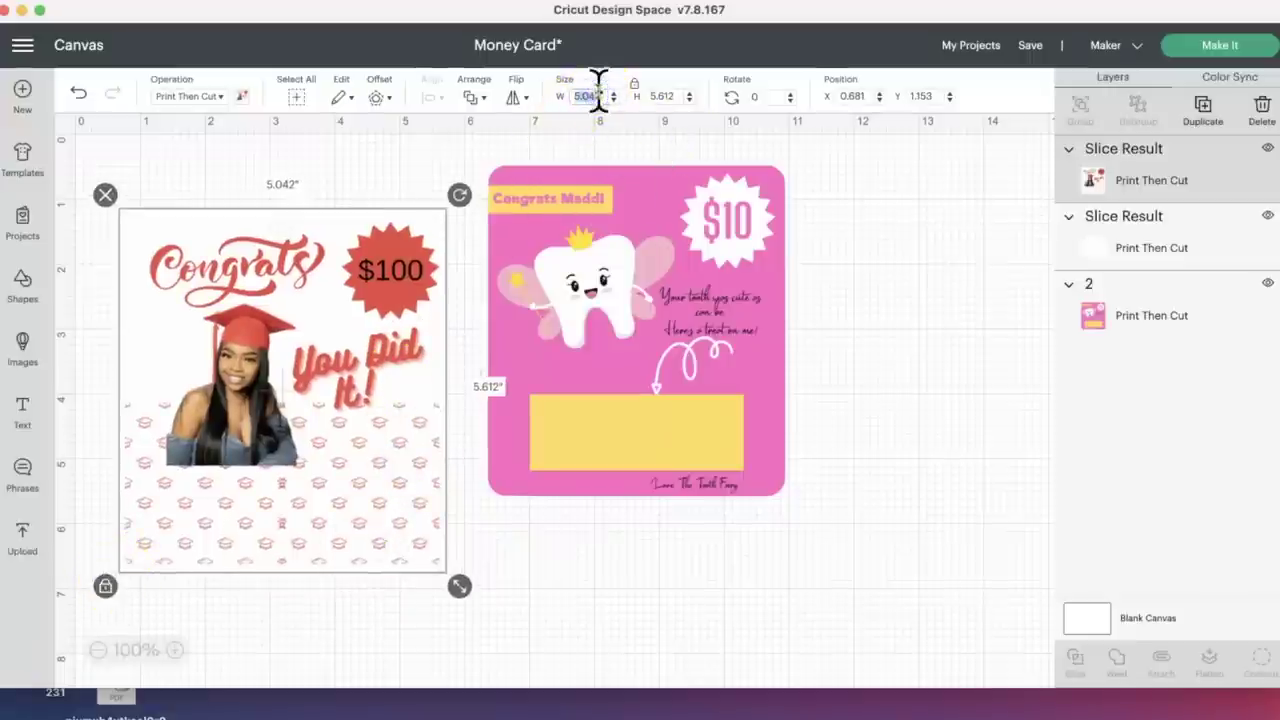
click(597, 93)
text(4.5)
key(Return)
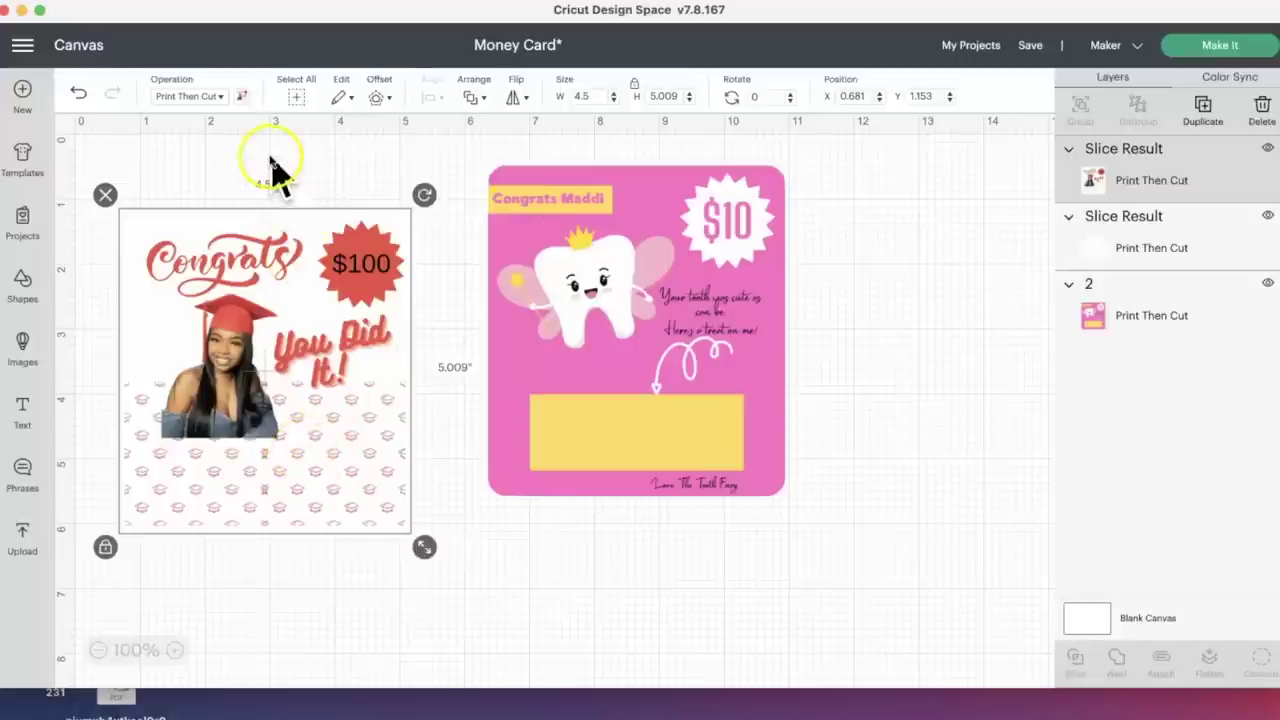
Step: Set the tooth fairy card's width to 4.5 inches and line it up right beside the graduation card
click(738, 322)
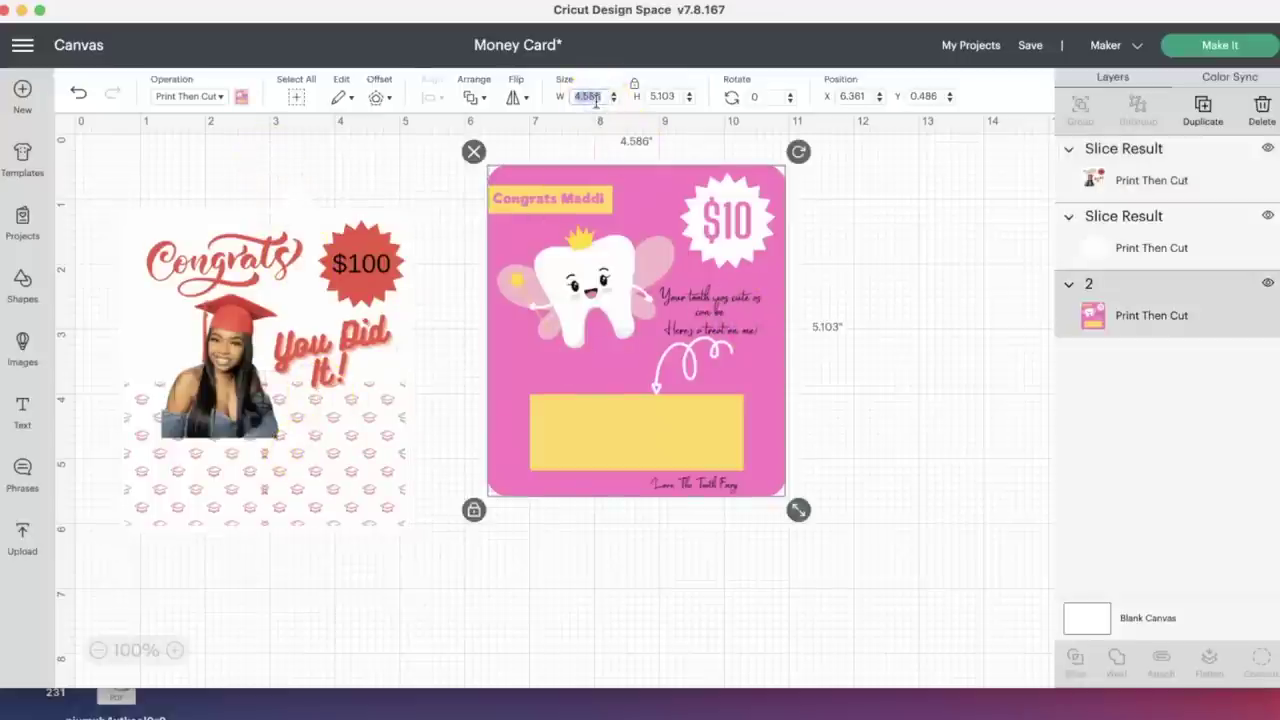
key(Return)
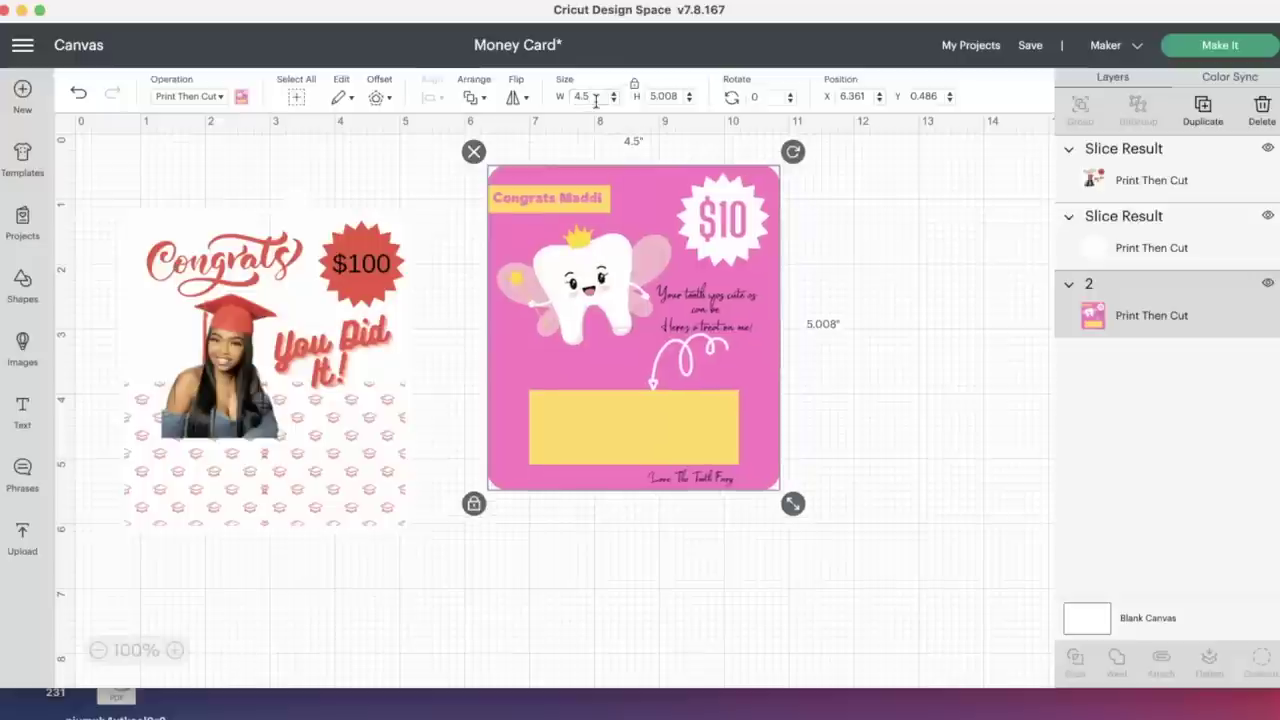
drag(648, 232, 595, 280)
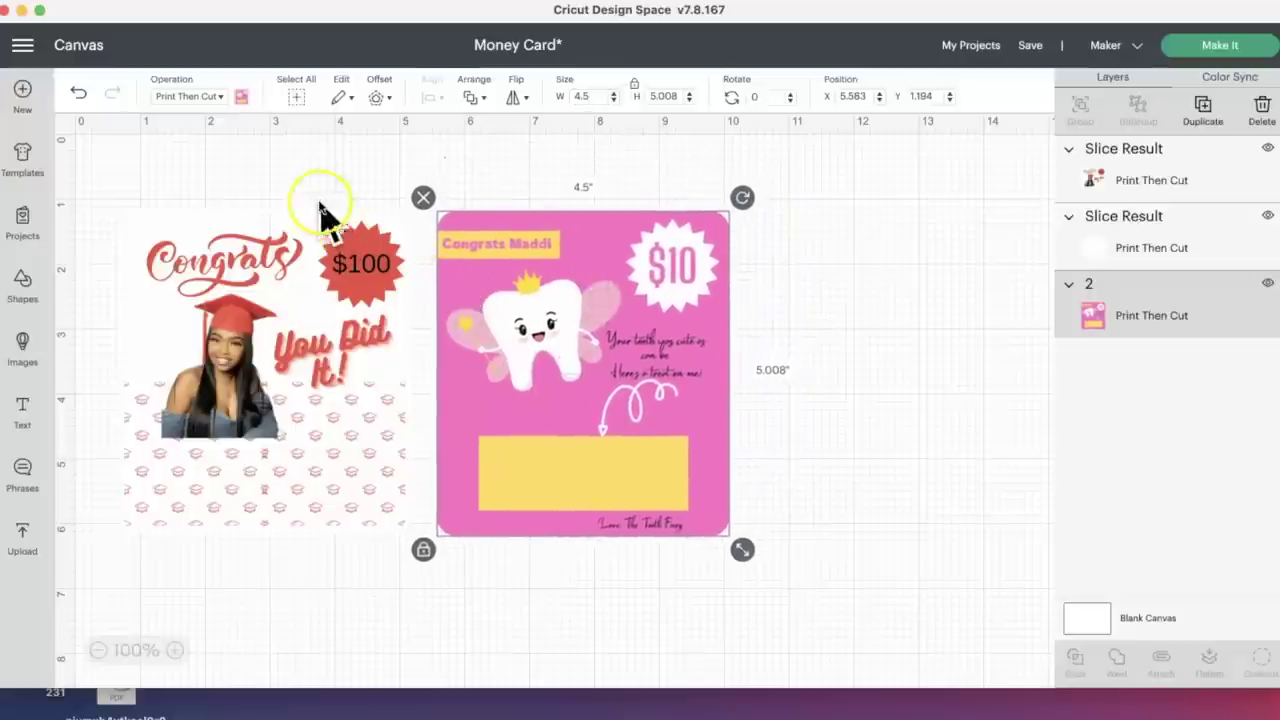
Step: Delete the leftover white slice piece above the graduation card, keeping only the two cards on the canvas
click(306, 170)
click(282, 142)
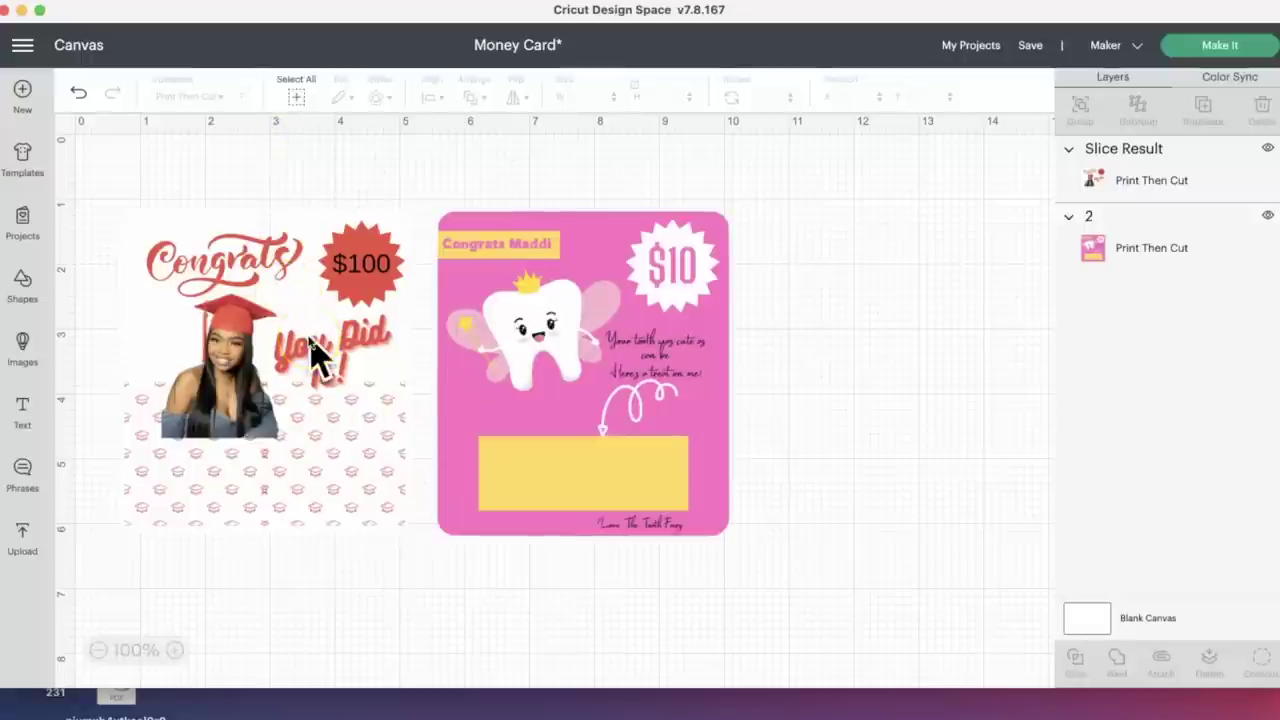
click(248, 345)
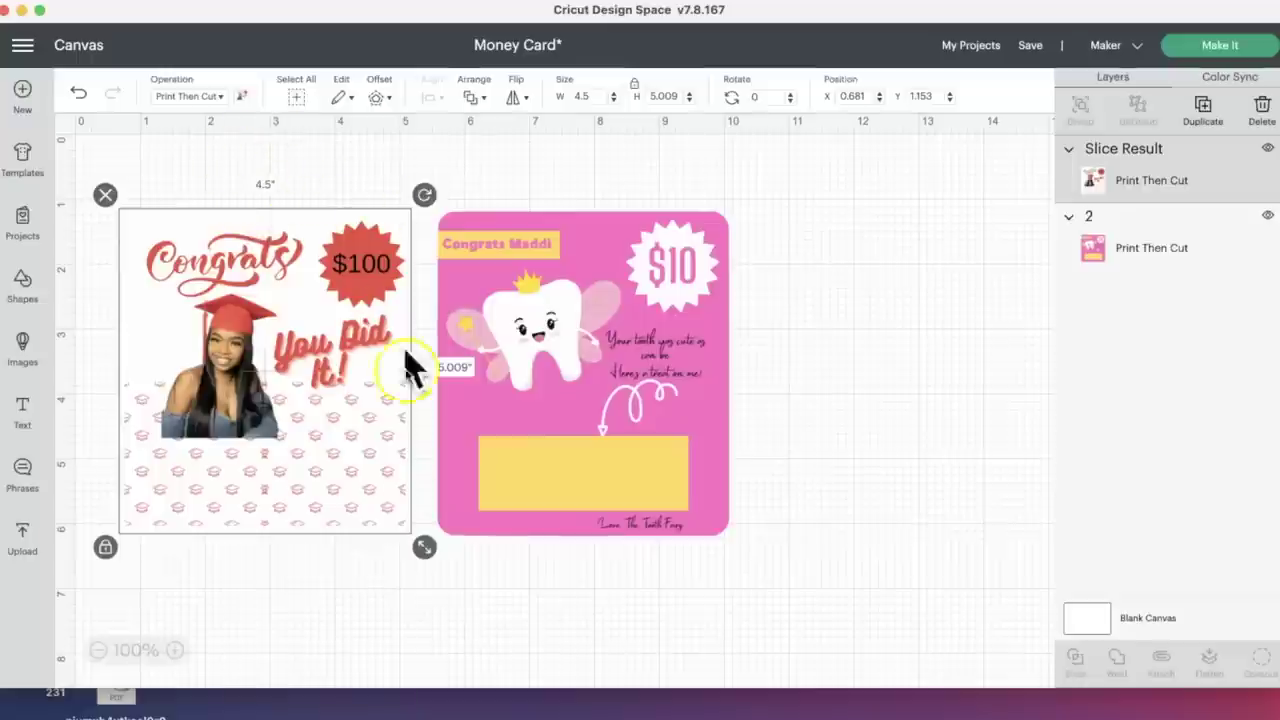
click(608, 295)
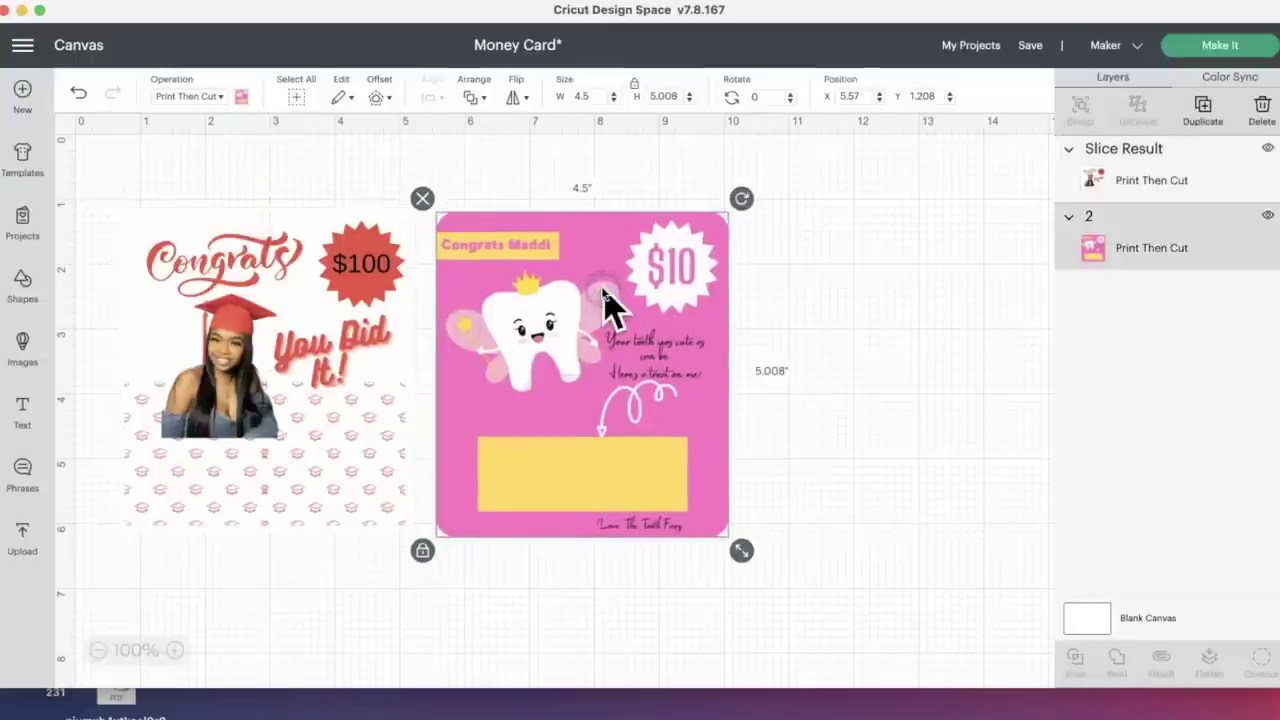
Step: Proceed to making the project without mirroring and send the graduation card mat to the printer with Use System Dialog turned on
click(1220, 47)
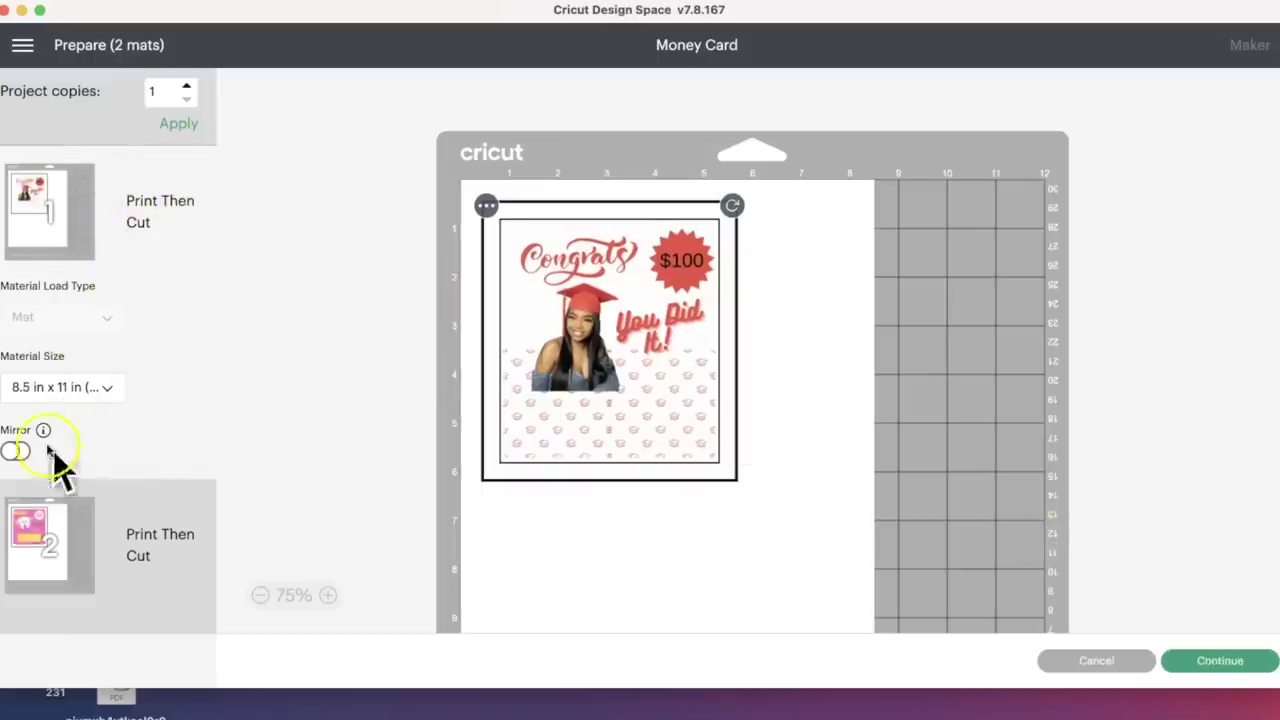
click(1228, 662)
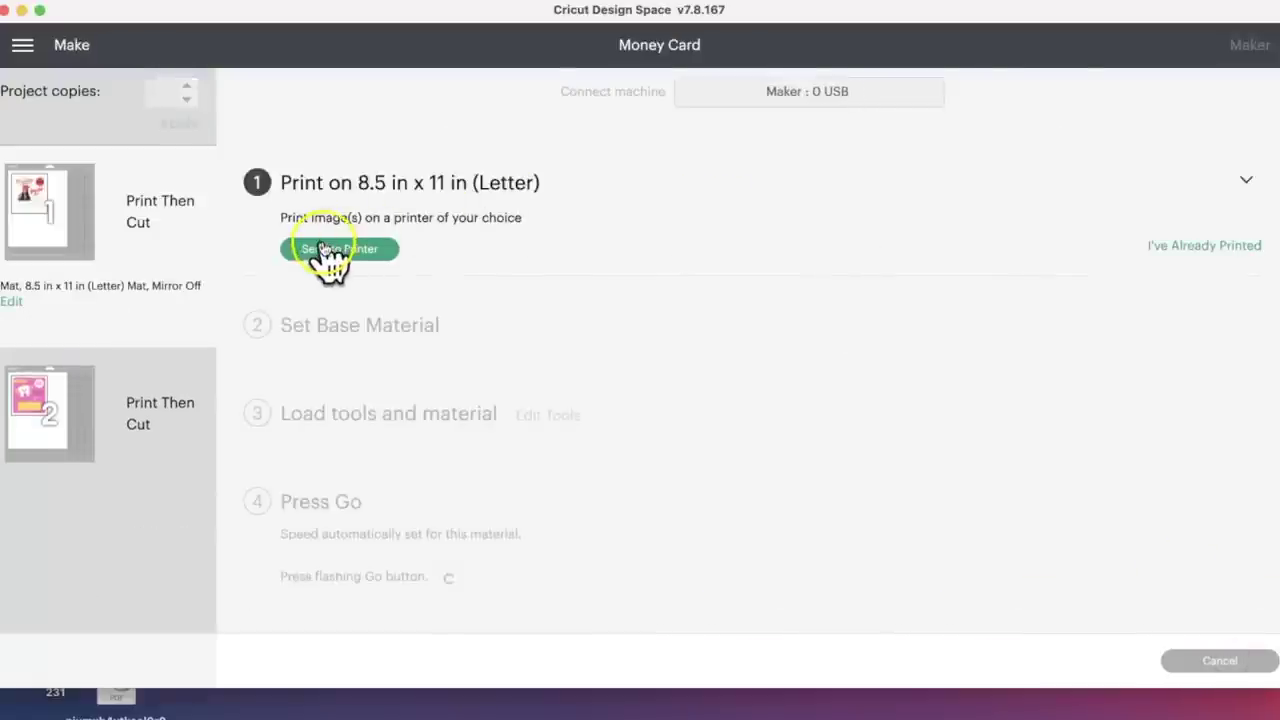
click(330, 250)
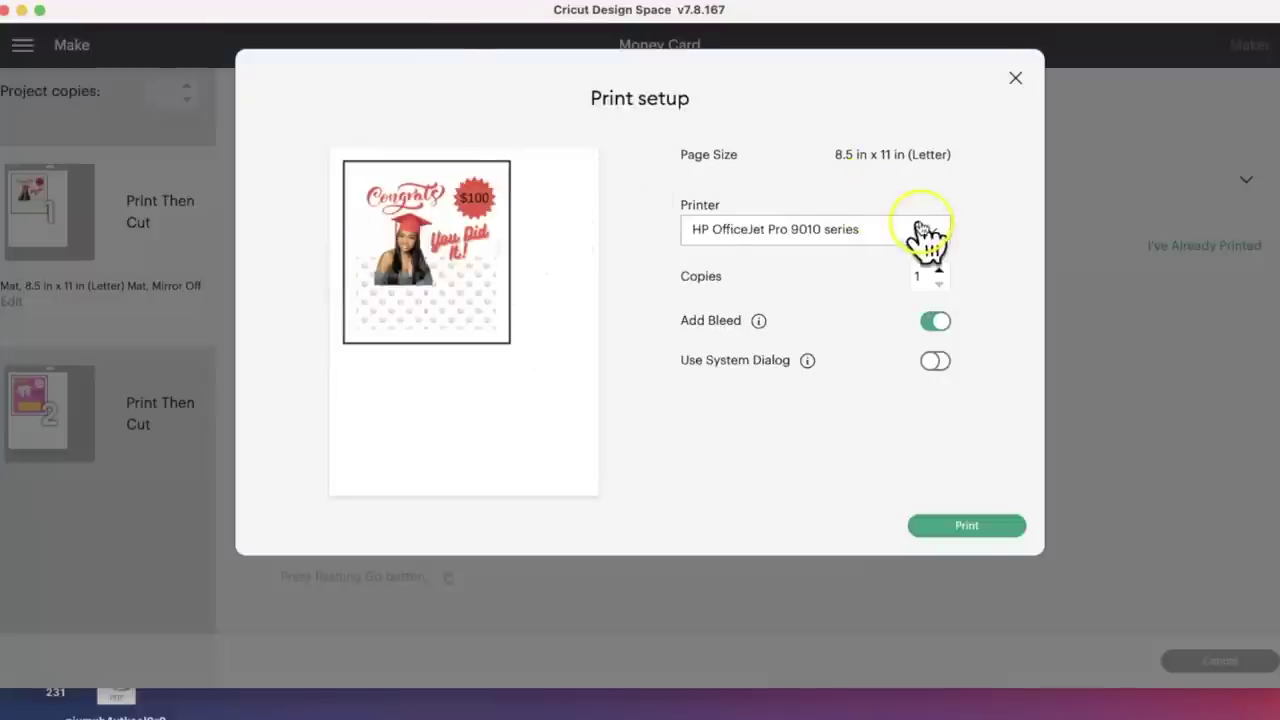
click(937, 362)
click(985, 525)
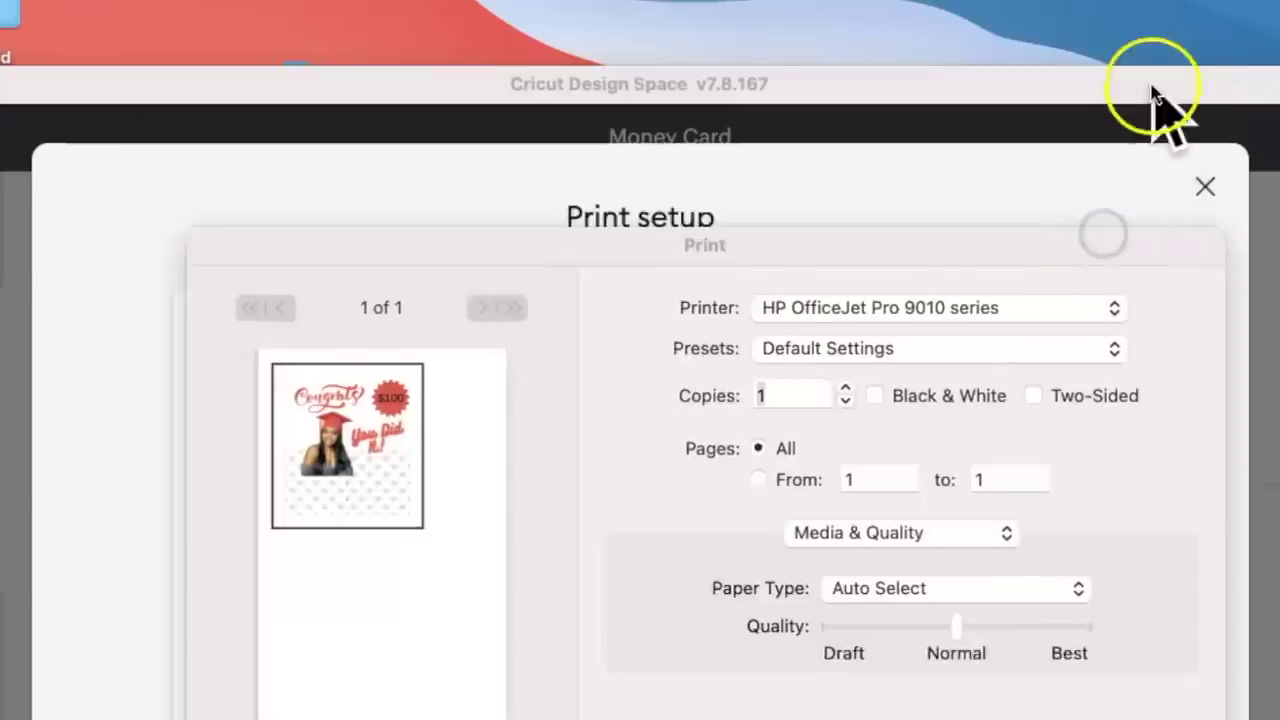
Step: Set the paper type to Heavyweight Paper and the quality to Best, then print the graduation card
click(1110, 0)
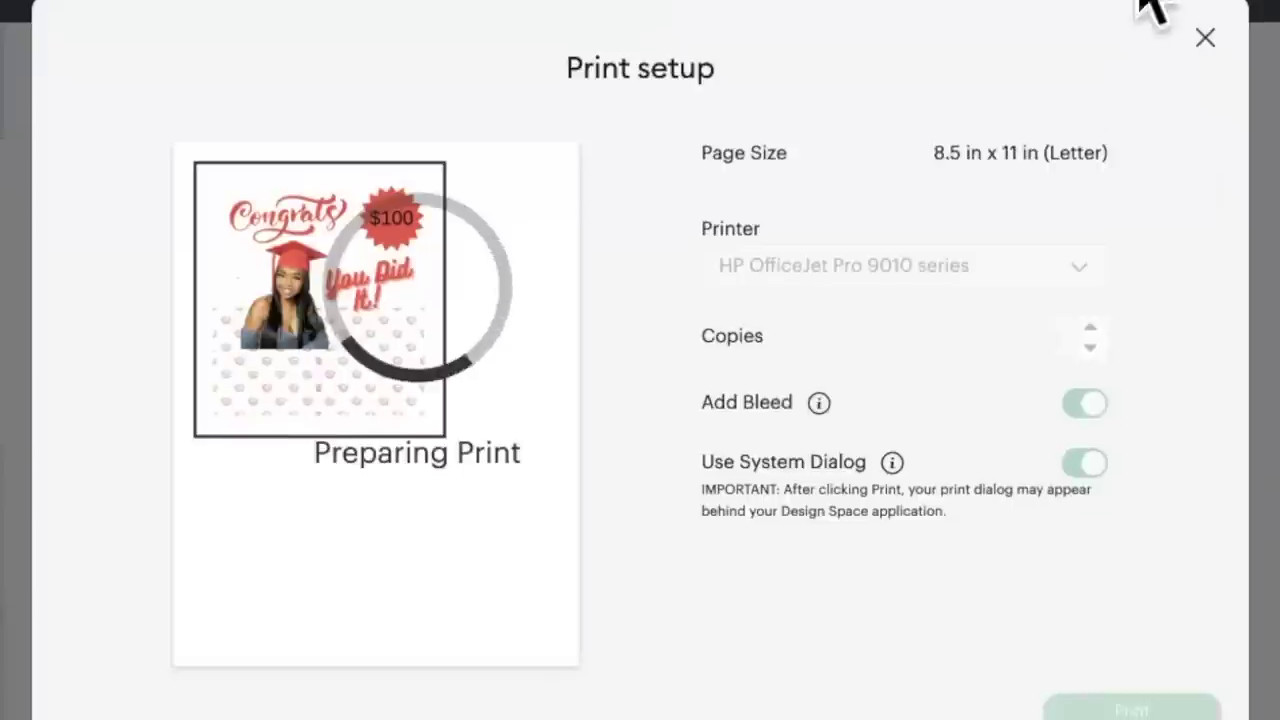
click(1076, 425)
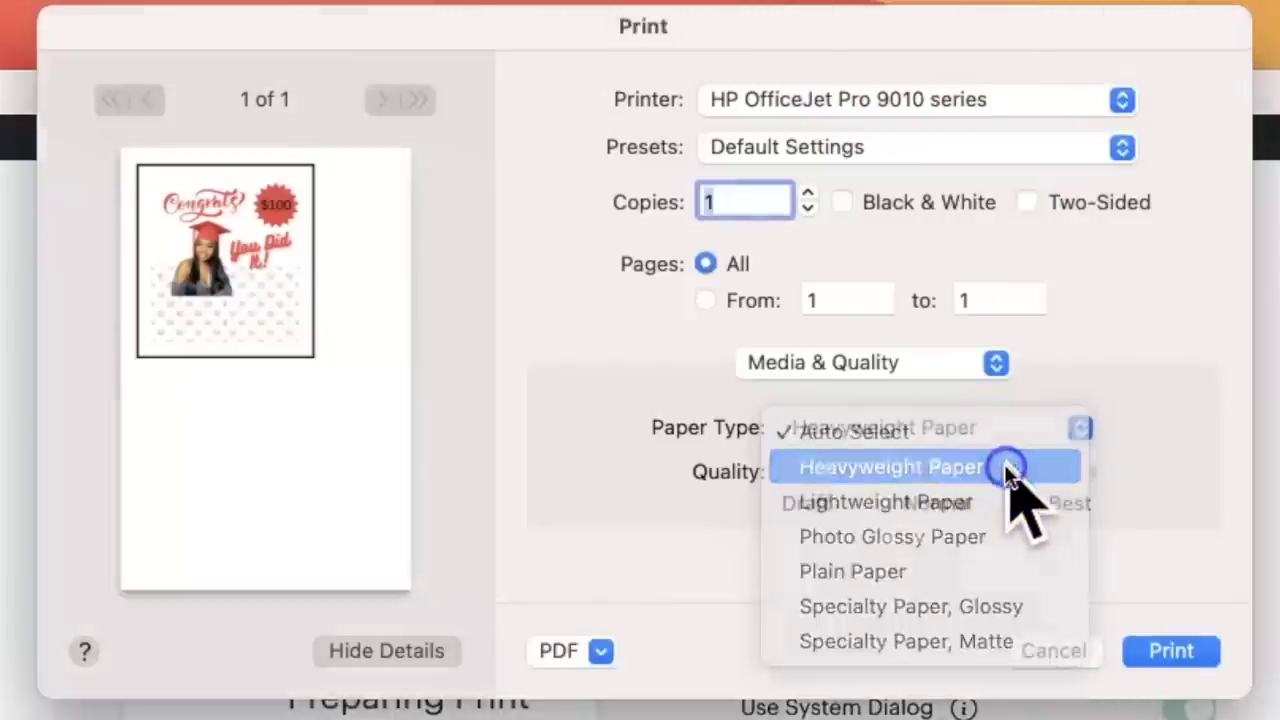
click(1008, 467)
click(1084, 480)
click(1166, 645)
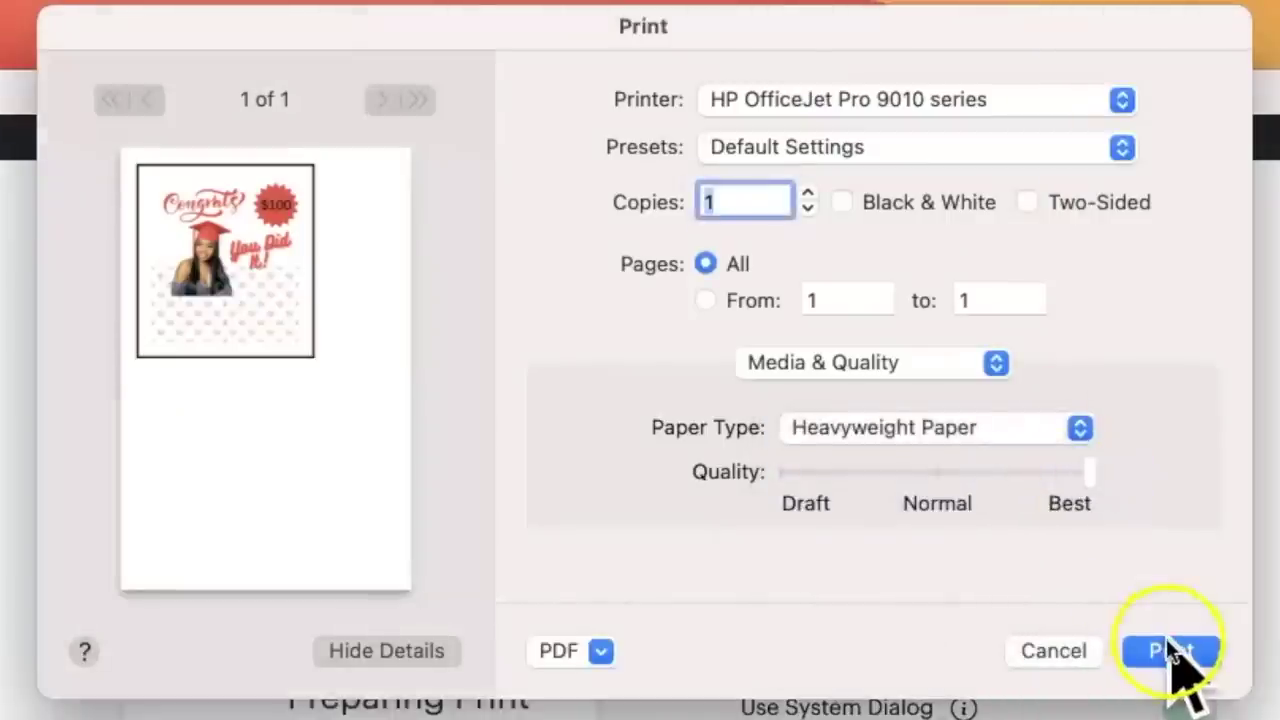